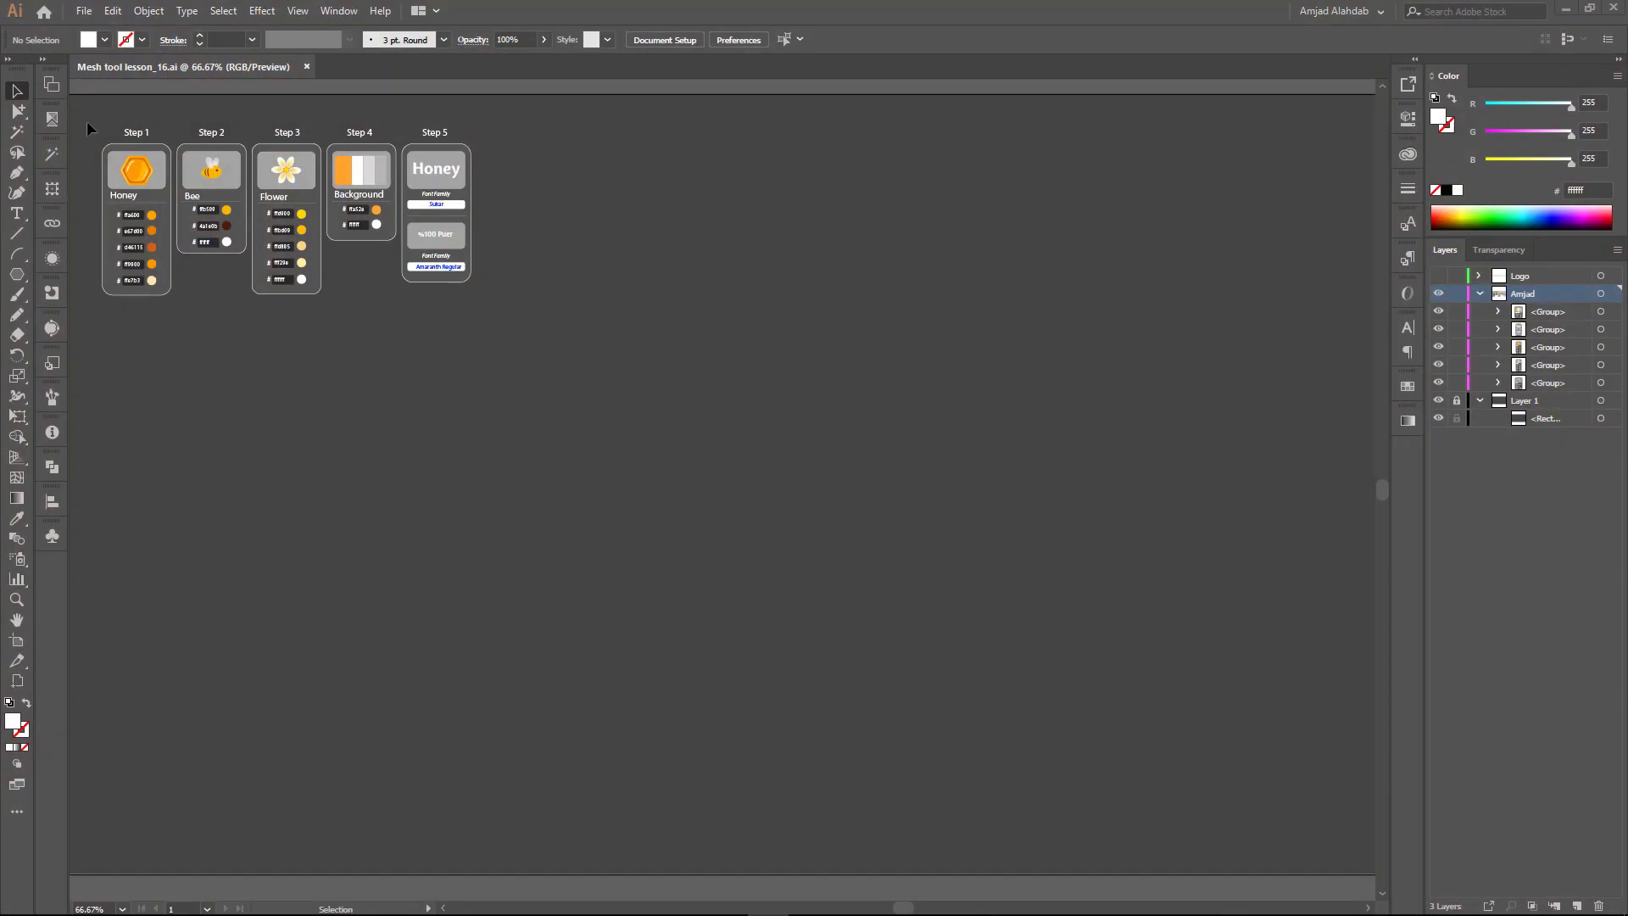
Step: Zoom in and check the reference colours ffa600, d46115, 4a1e0b and ffa52e
left_click_drag(78, 108, 504, 322)
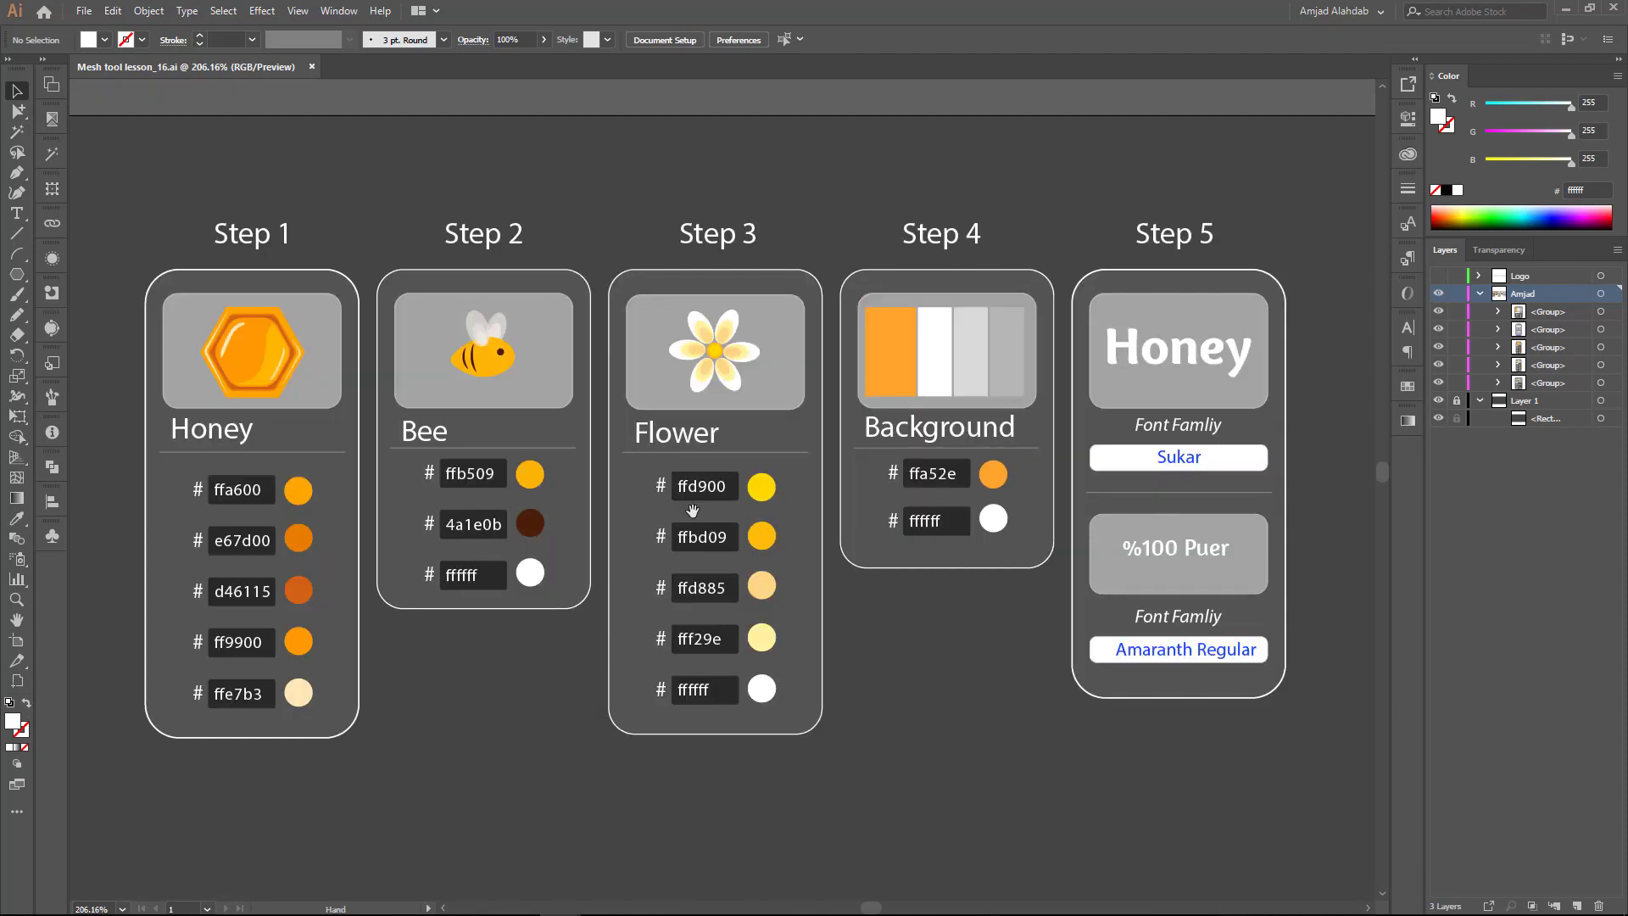
left_click_drag(692, 516, 699, 489)
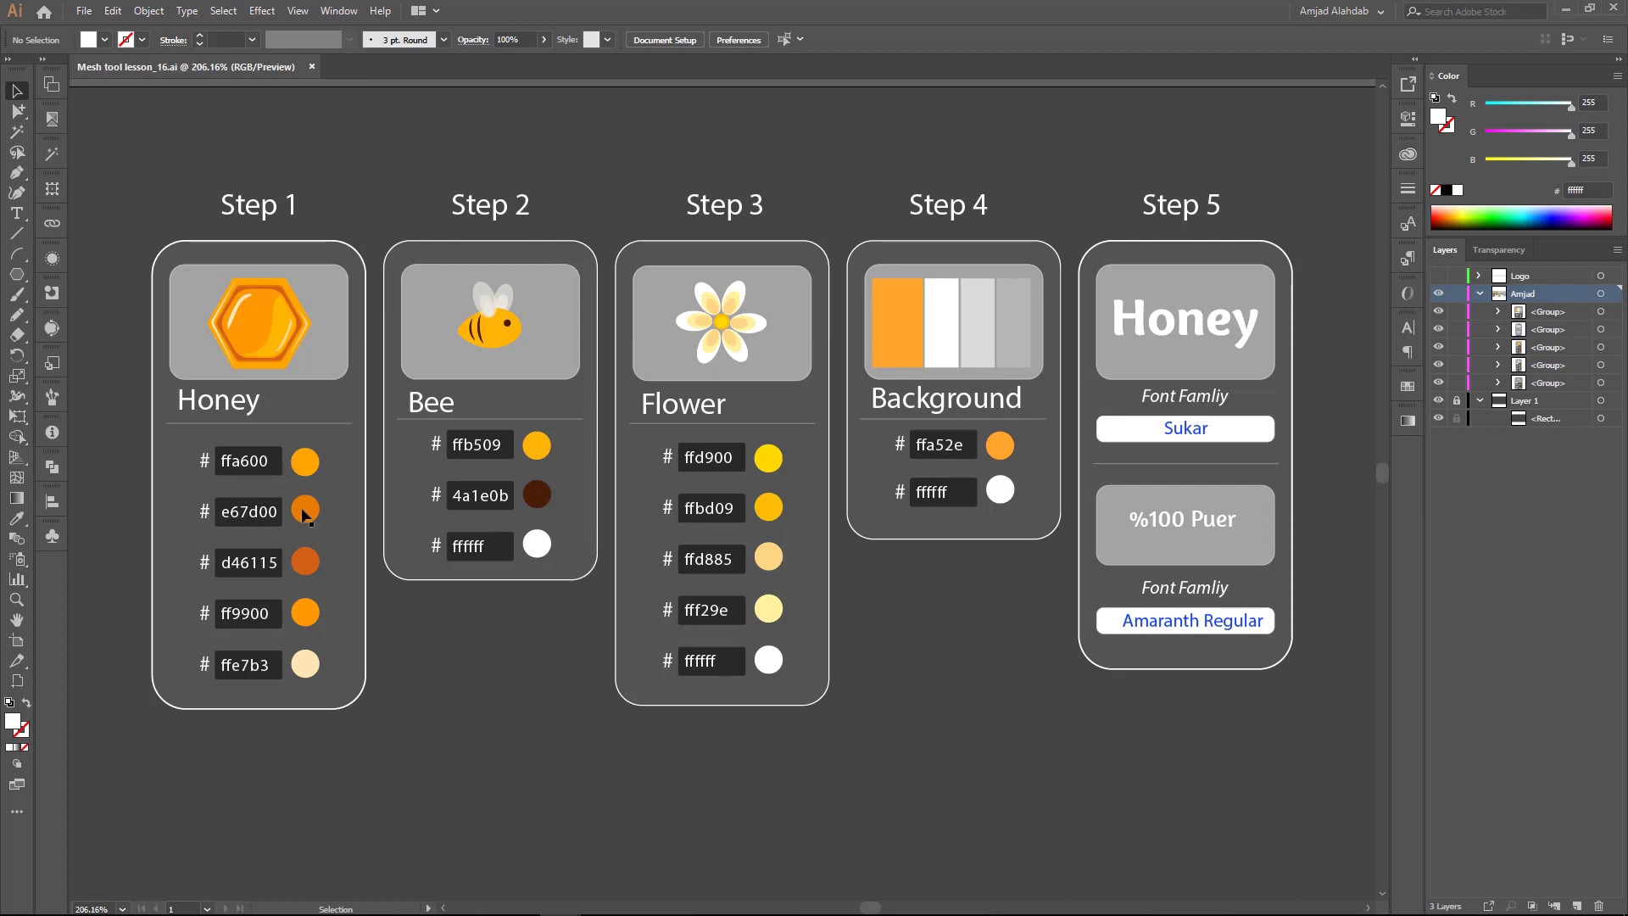
key("a")
left_click(305, 460)
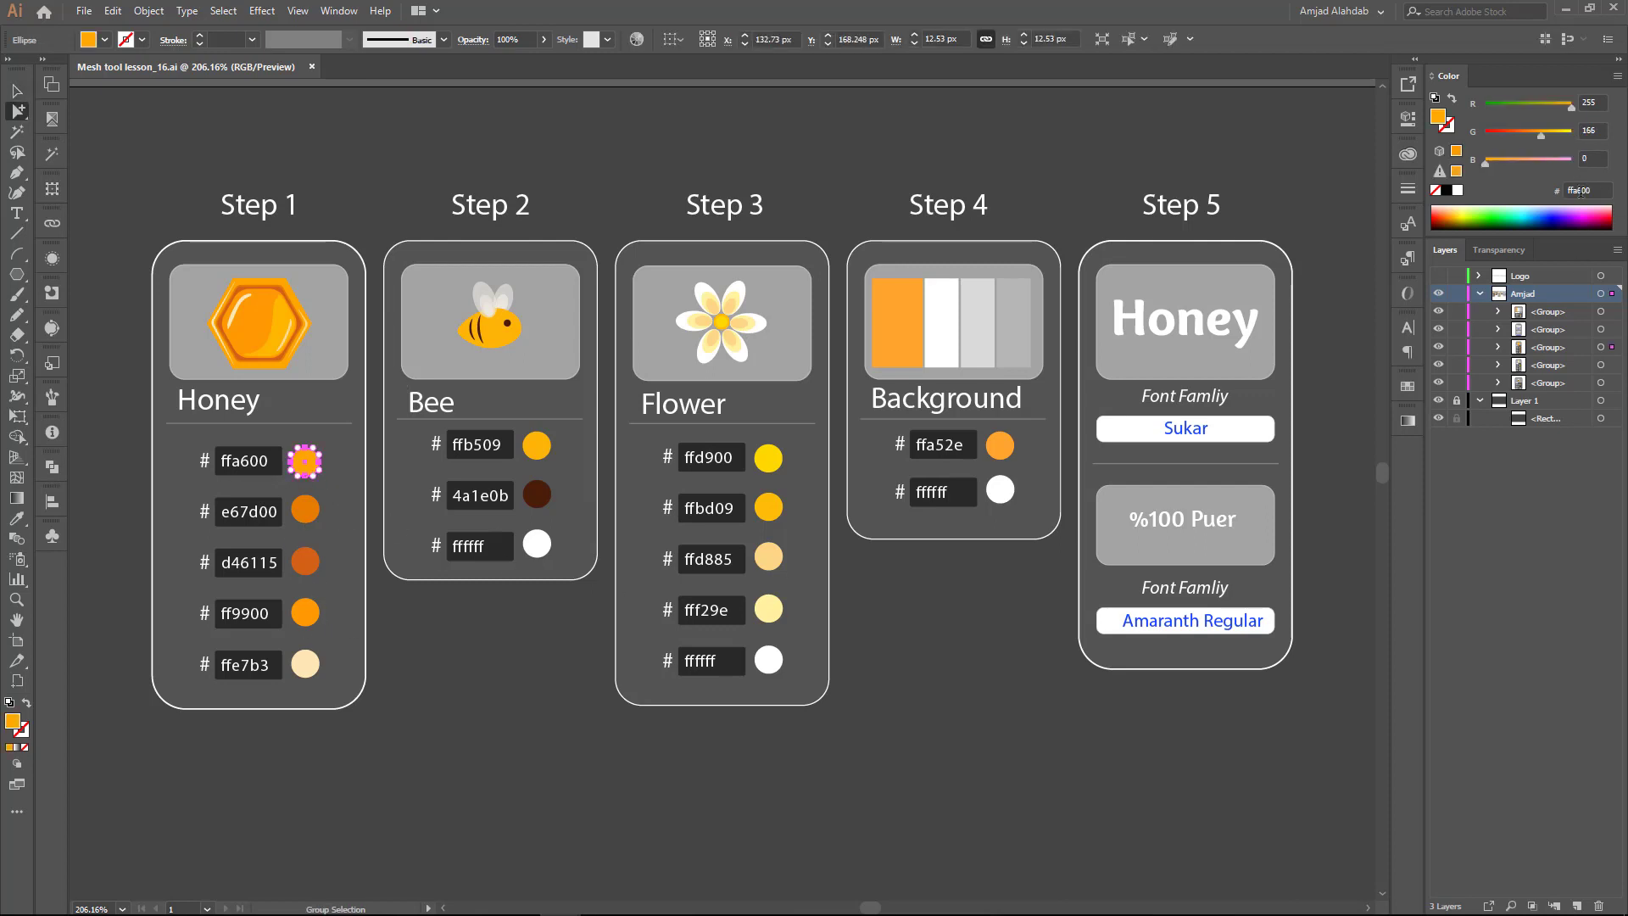
left_click(1596, 190)
left_click(305, 561)
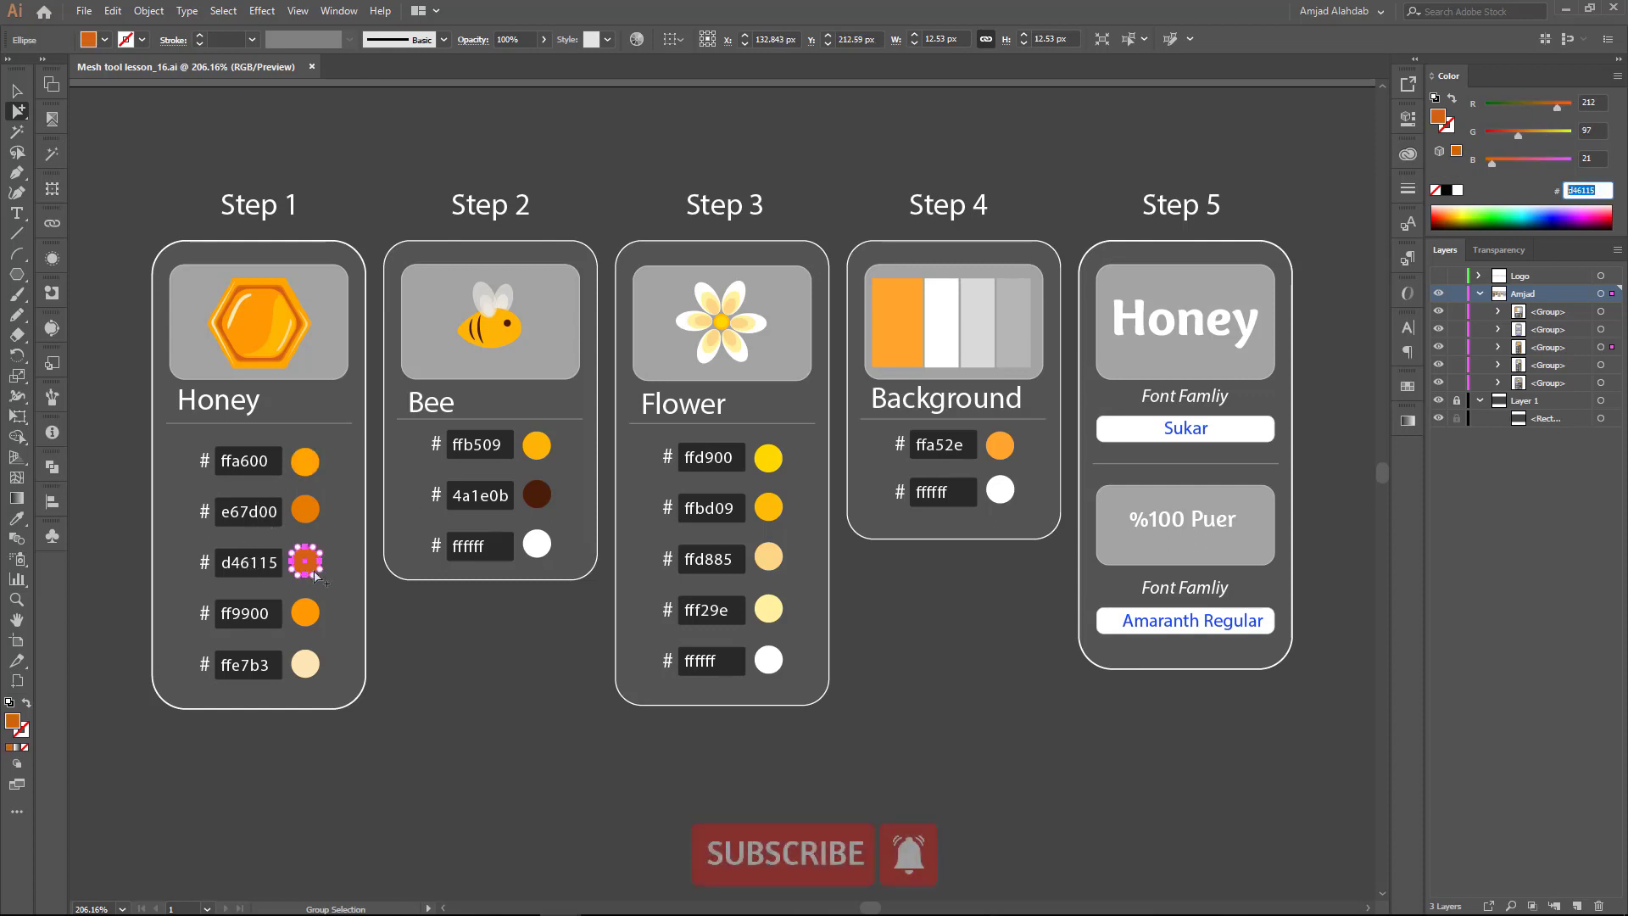
left_click(536, 494)
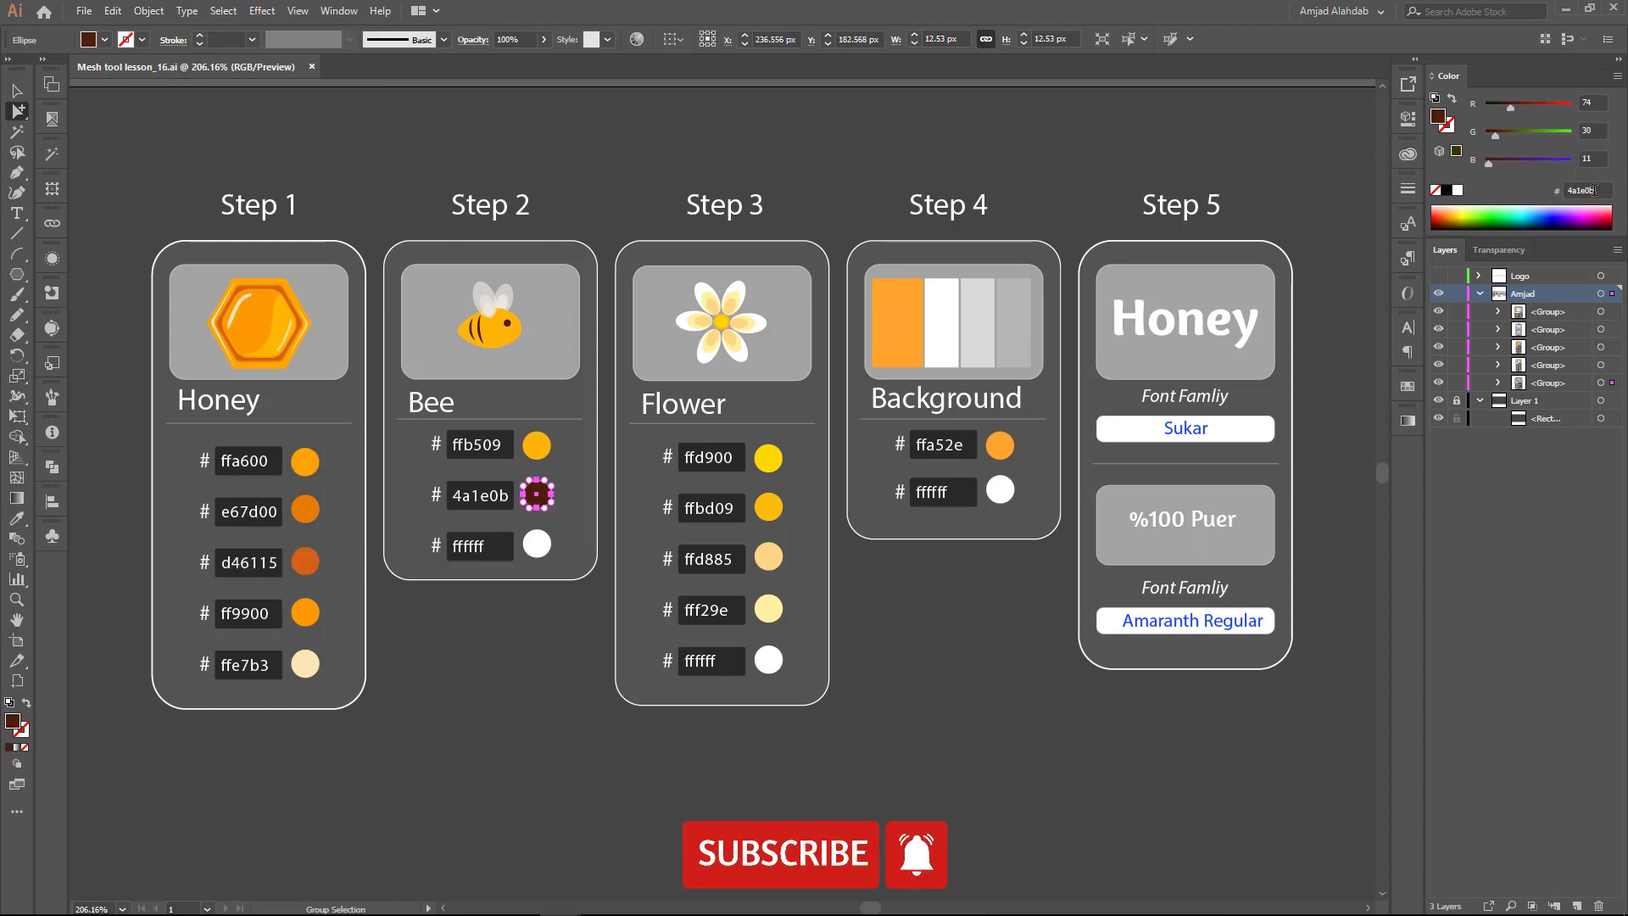
left_click(1000, 445)
left_click(1584, 190)
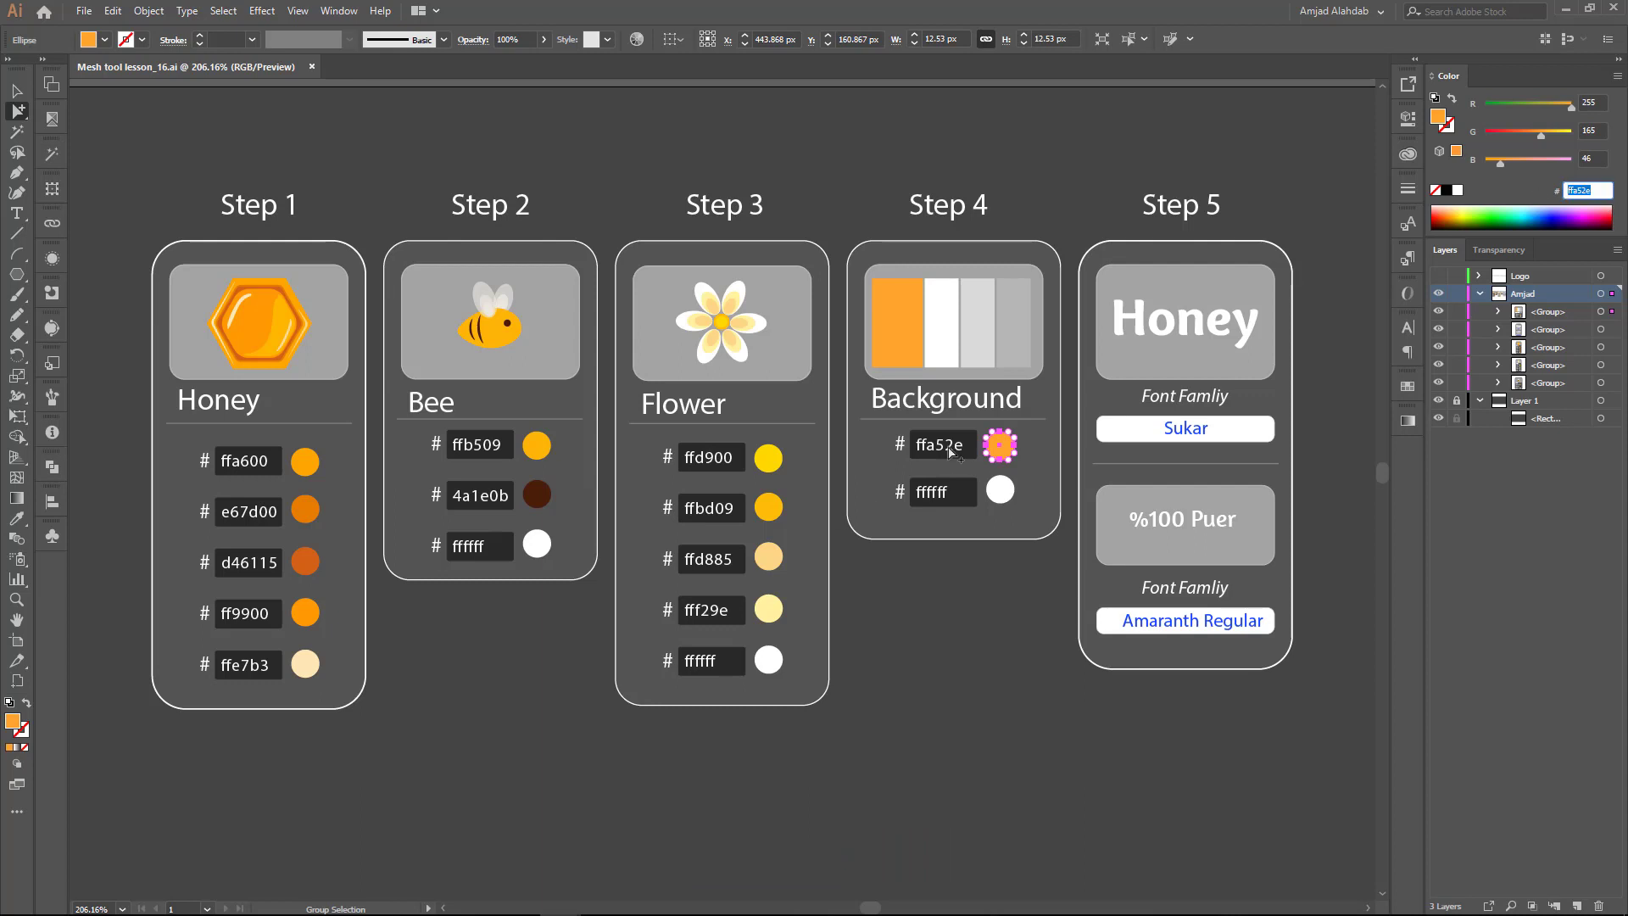
Step: Check the fonts used for 'Honey' and '%100 Puer' on the card
key("t")
double_click(1200, 314)
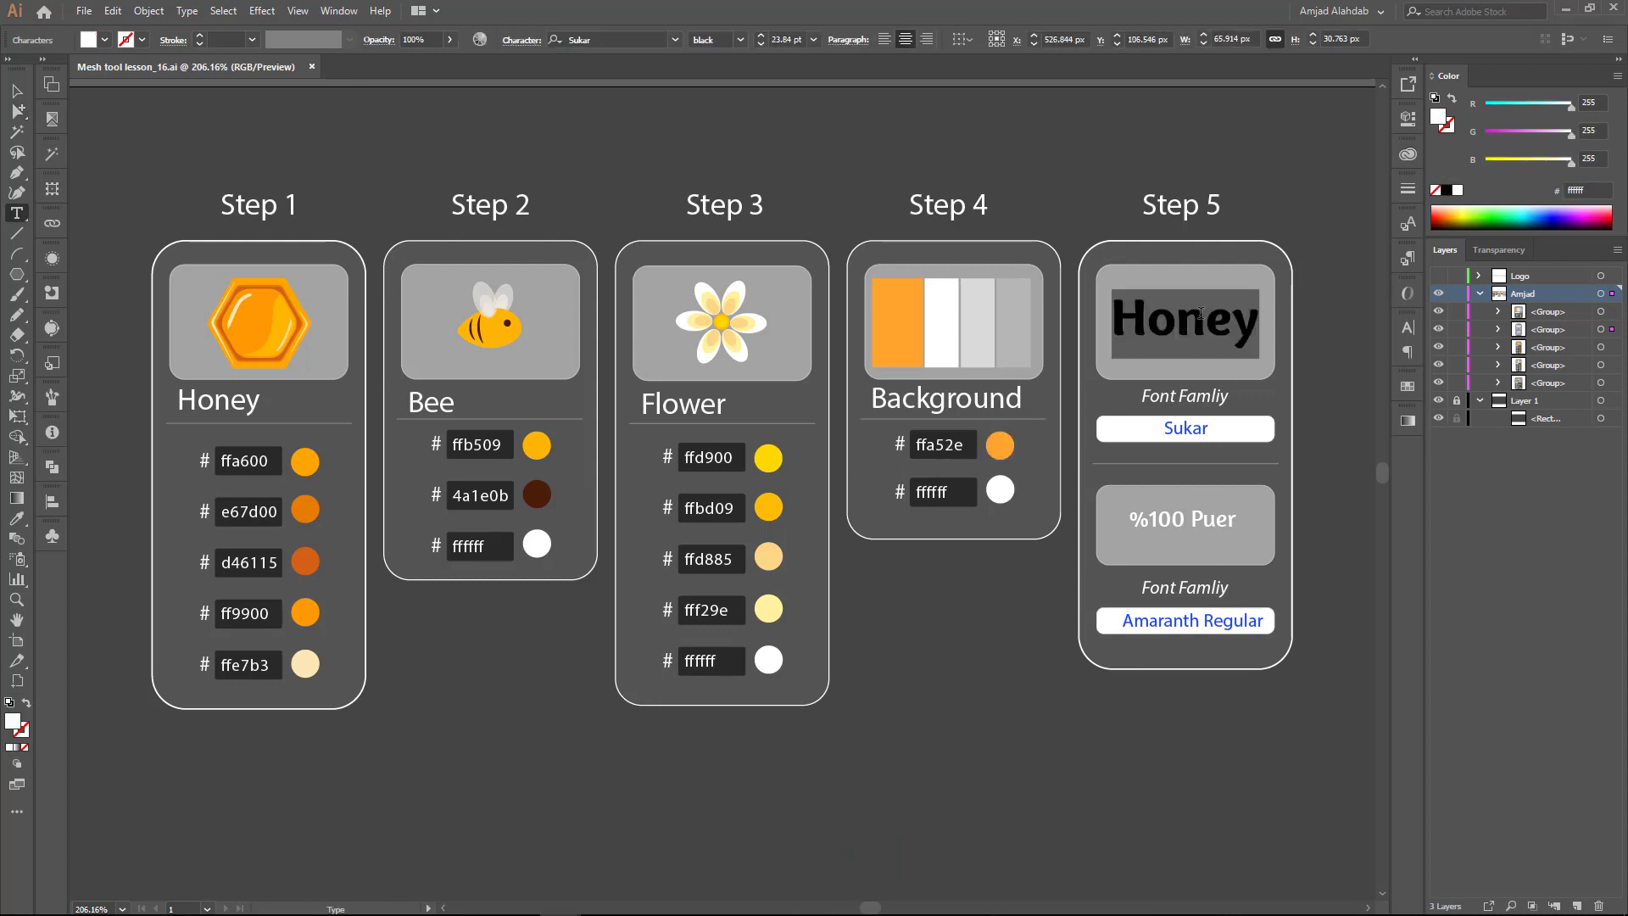
left_click_drag(1187, 519, 1157, 519)
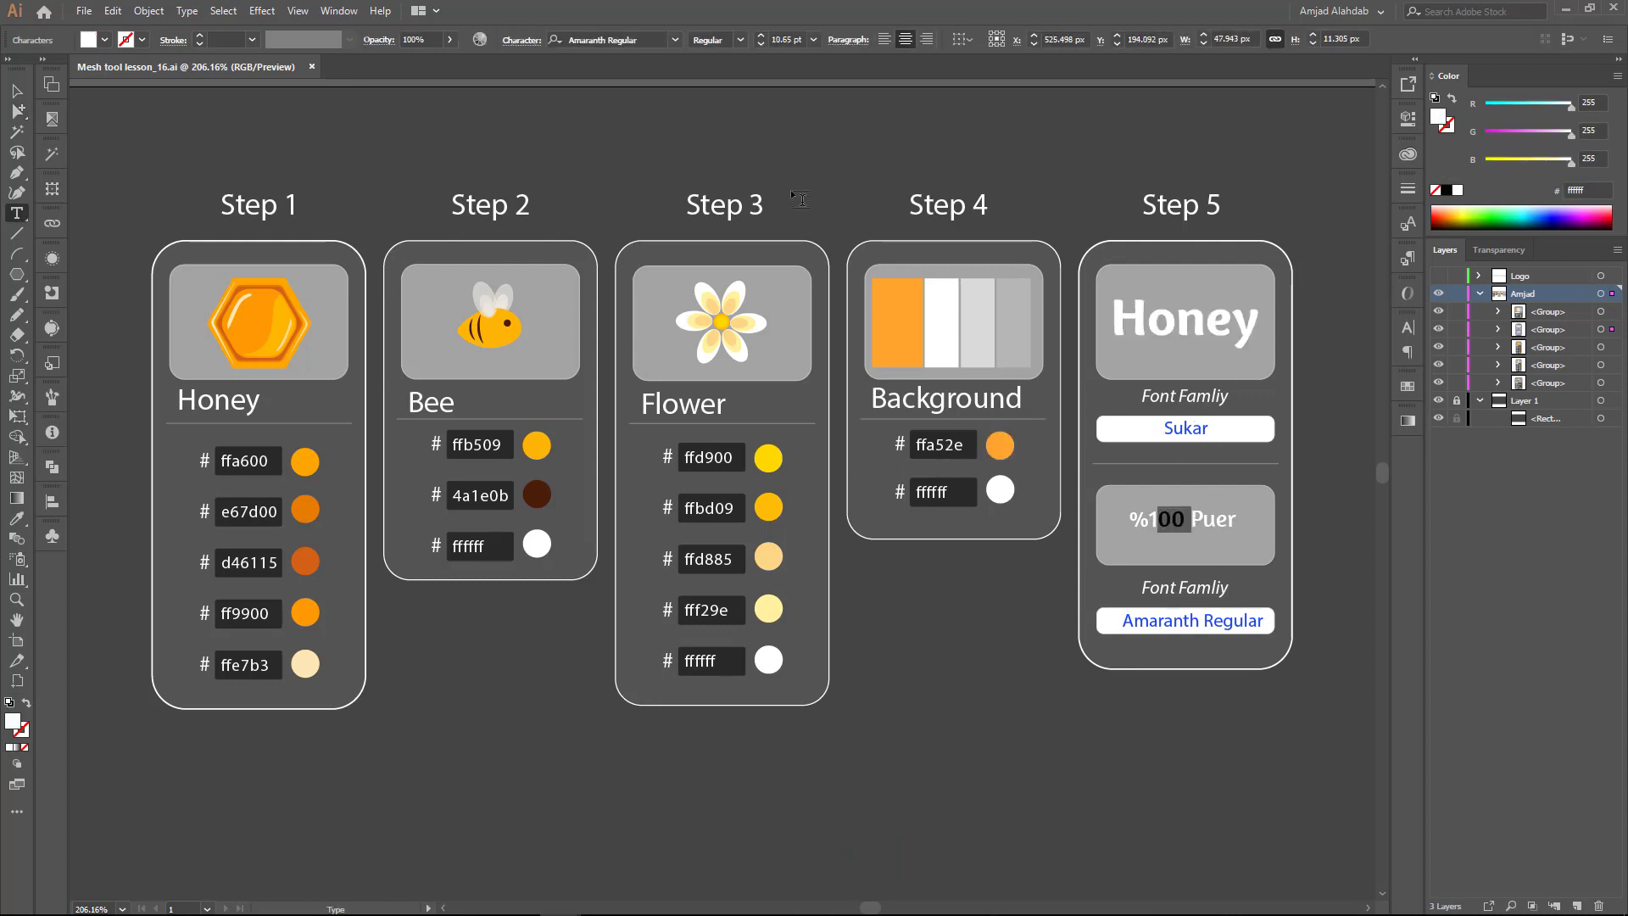
key("Escape")
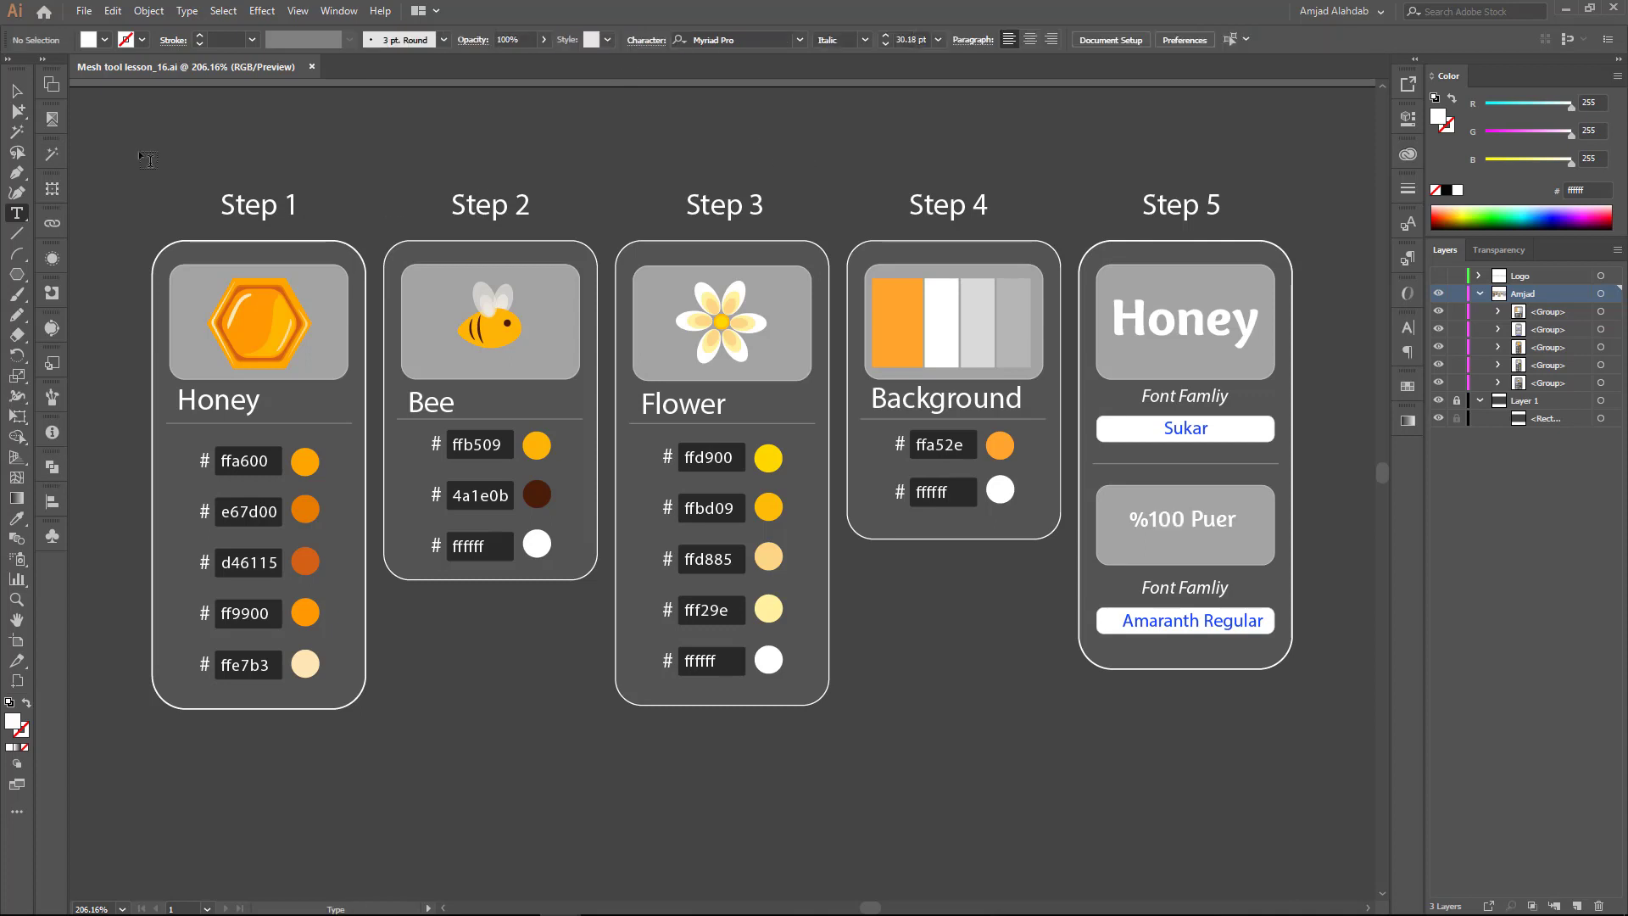
left_click(392, 188)
Step: Place a copy of the Step 1 card lower on the canvas and save
scroll(392, 188, "down", 1)
scroll(590, 365, "down", 1)
scroll(591, 365, "down", 1)
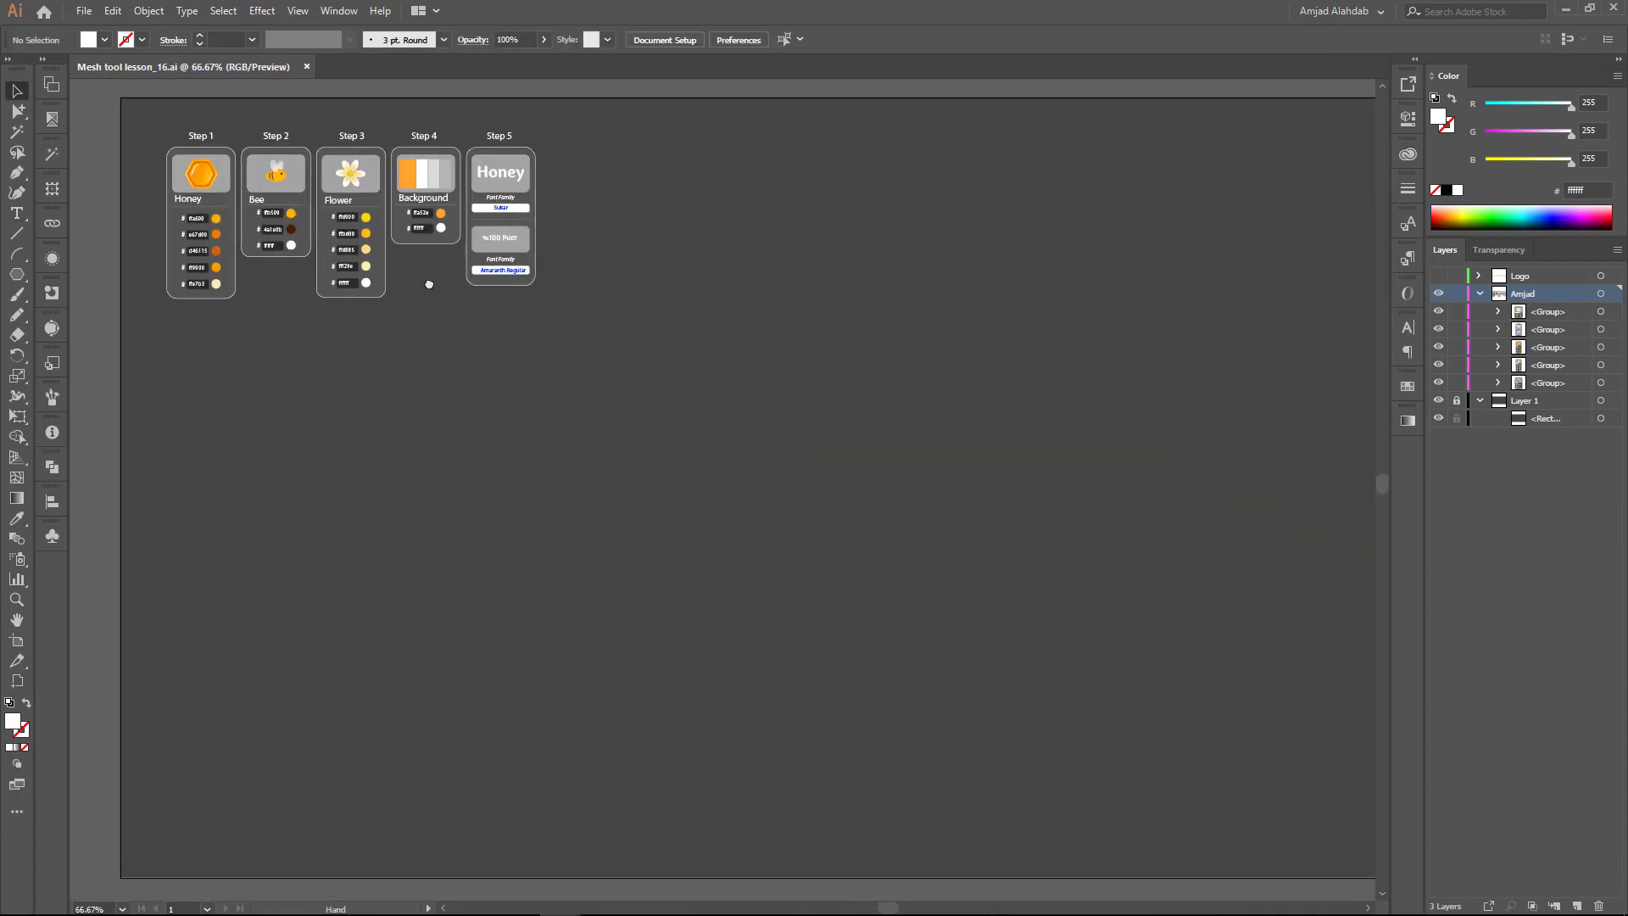
scroll(402, 295, "down", 1)
key("ctrl+v")
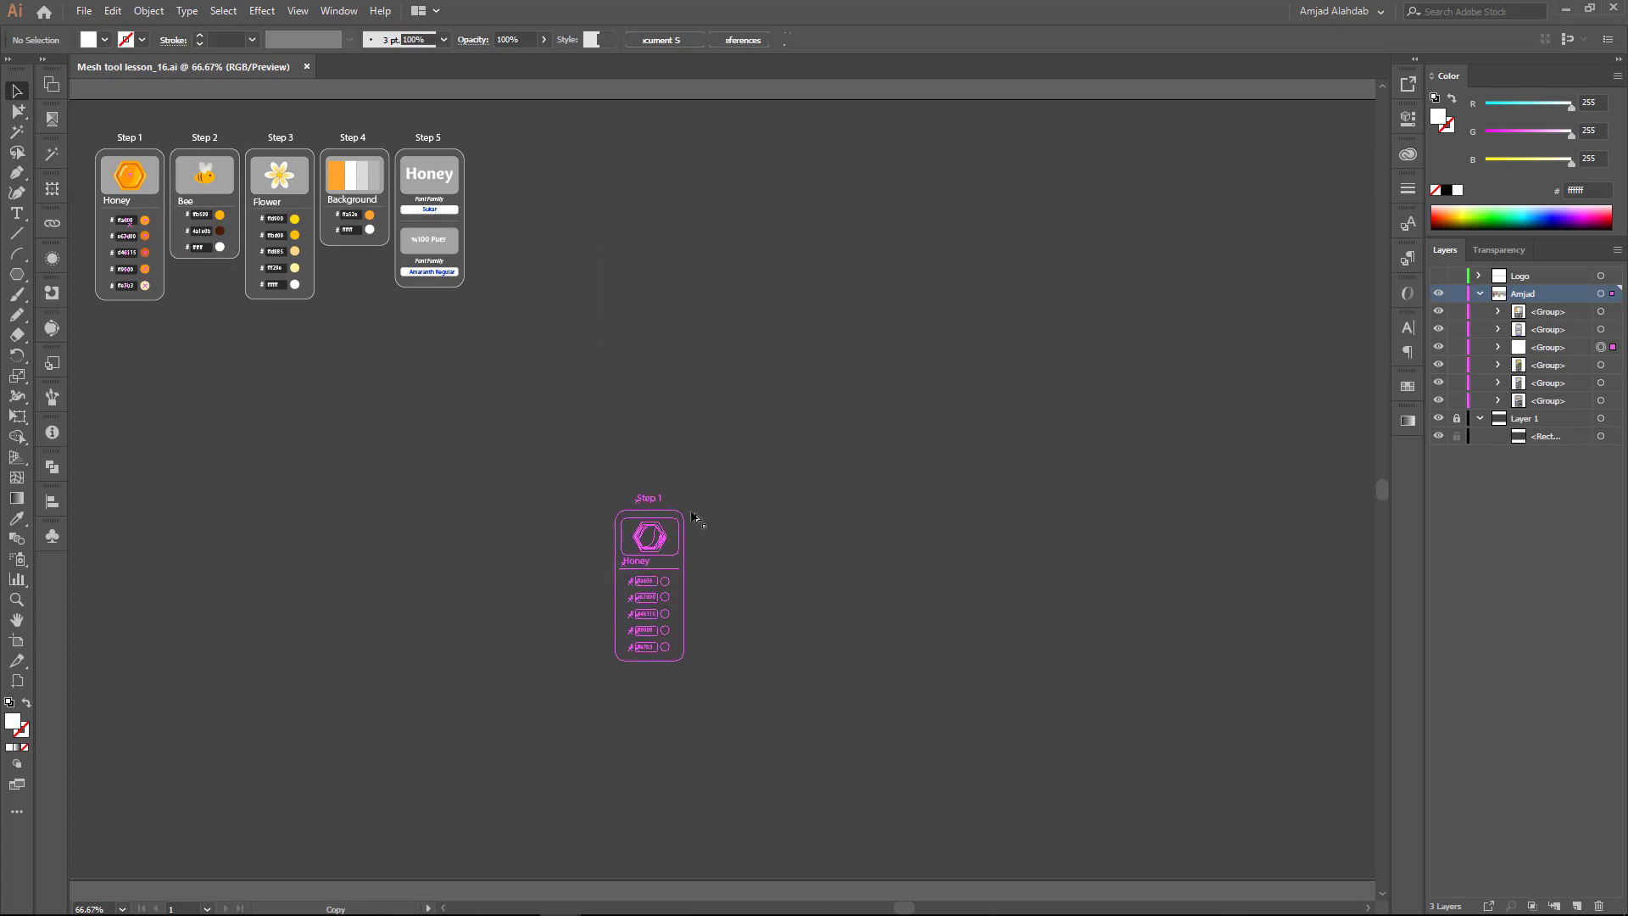
mouse_move(651, 511)
left_mouse_down()
mouse_move(781, 378)
mouse_move(748, 531)
left_mouse_up()
scroll(748, 530, "up", 1)
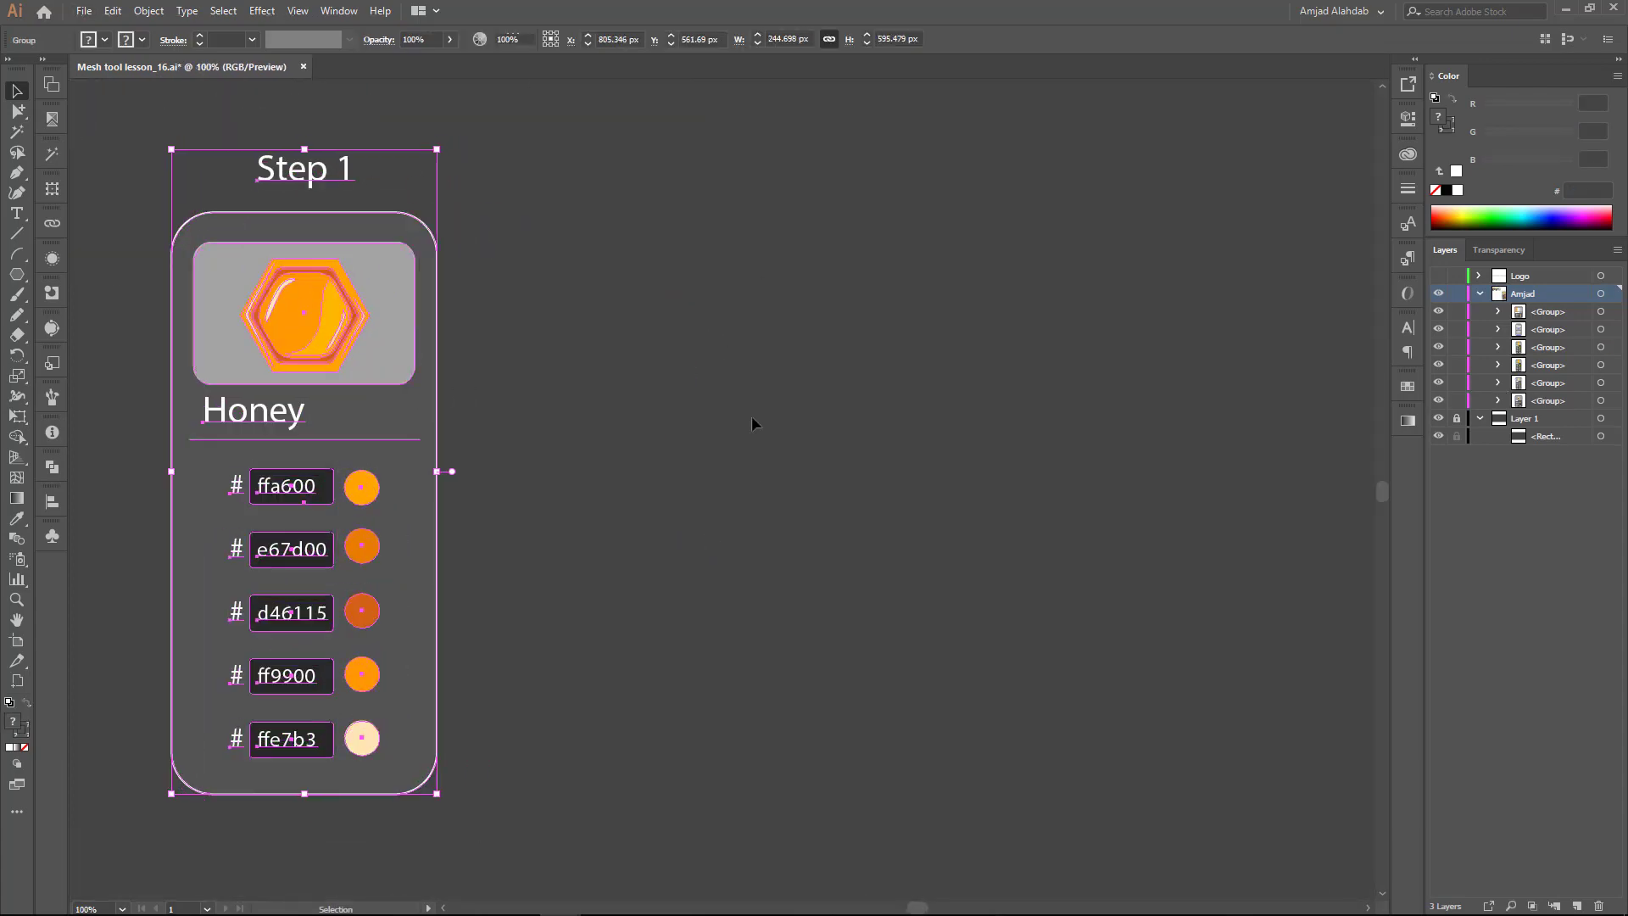
left_click(810, 378)
key("ctrl+s")
Step: Draw a large hexagon beside the Step 1 card filled with ffa600 orange
left_click(17, 274)
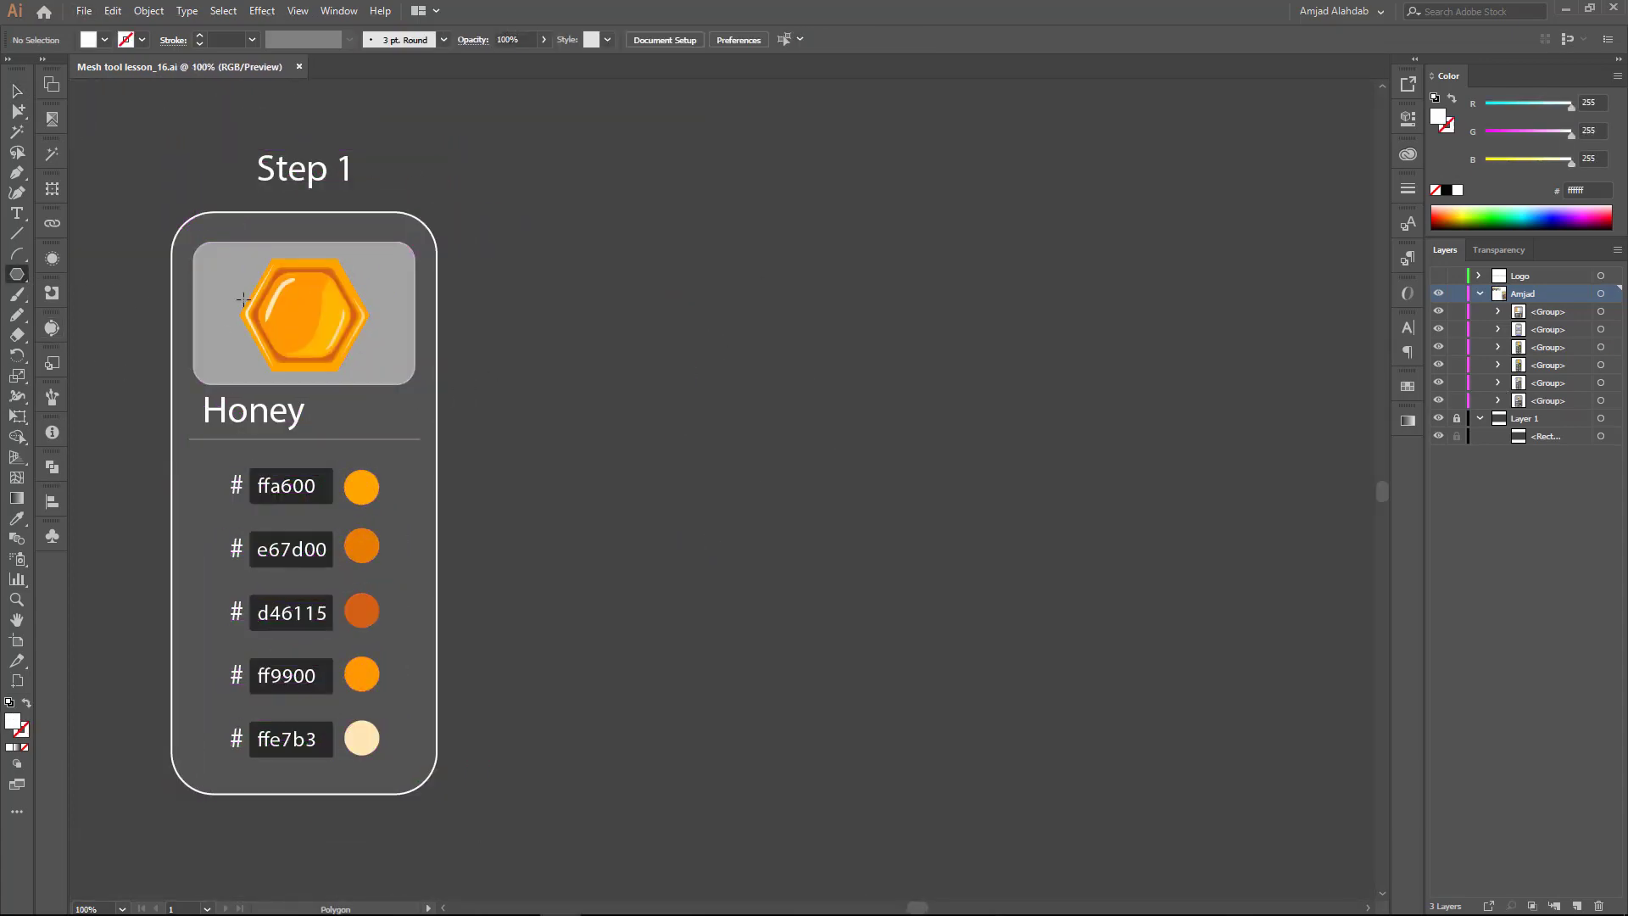
left_click_drag(661, 297, 1089, 785)
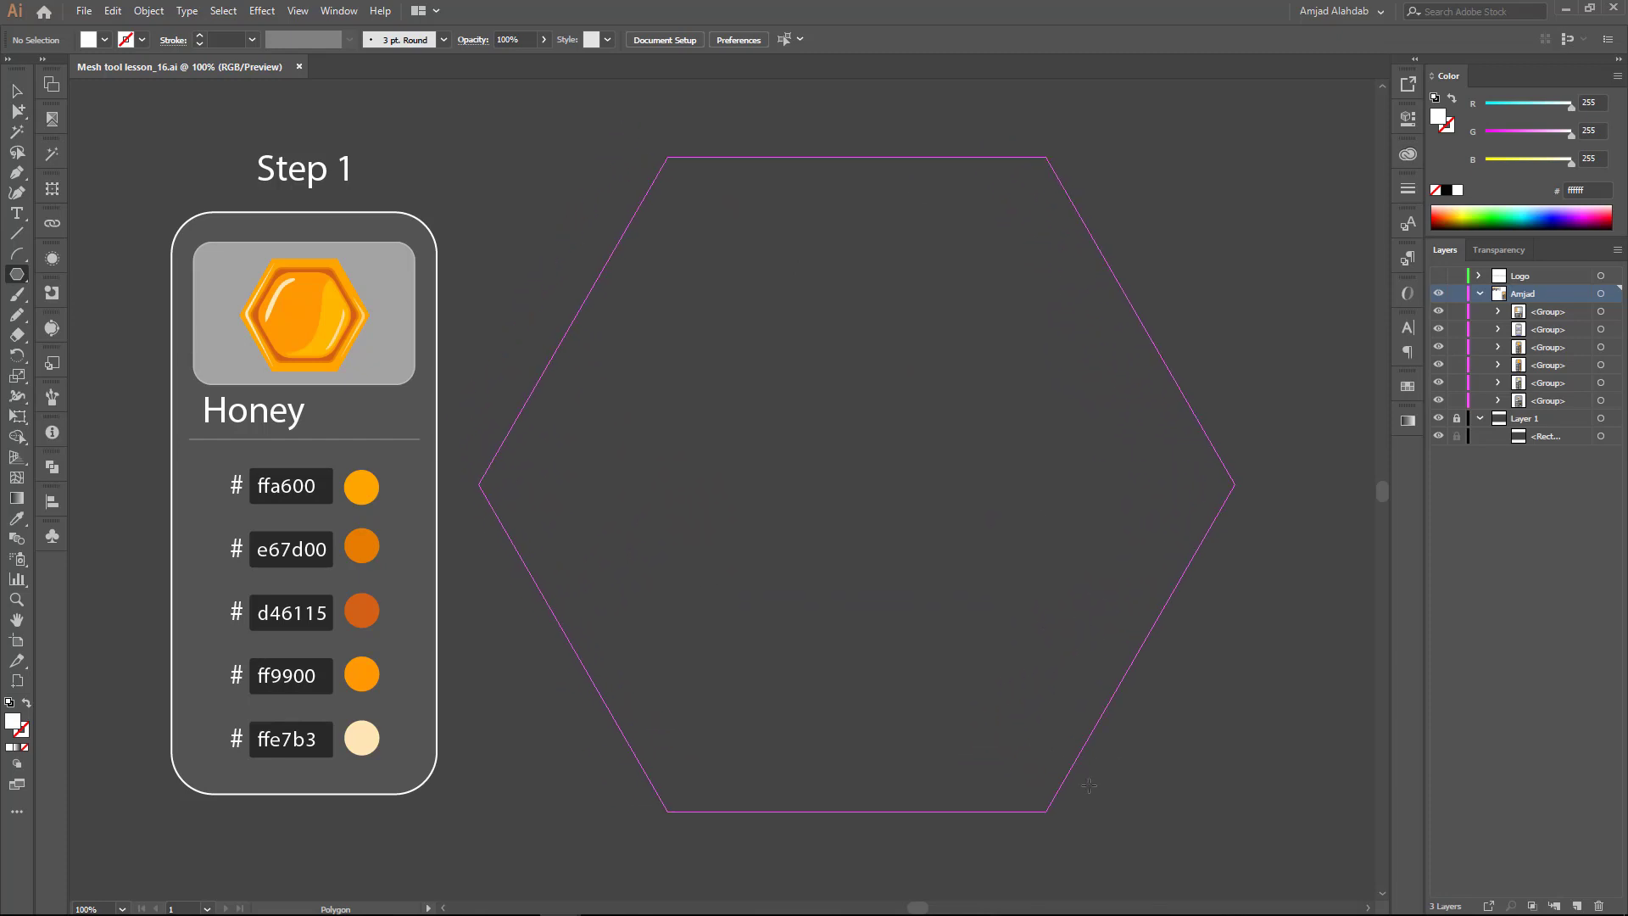
left_click_drag(1089, 785, 1093, 792)
key("i")
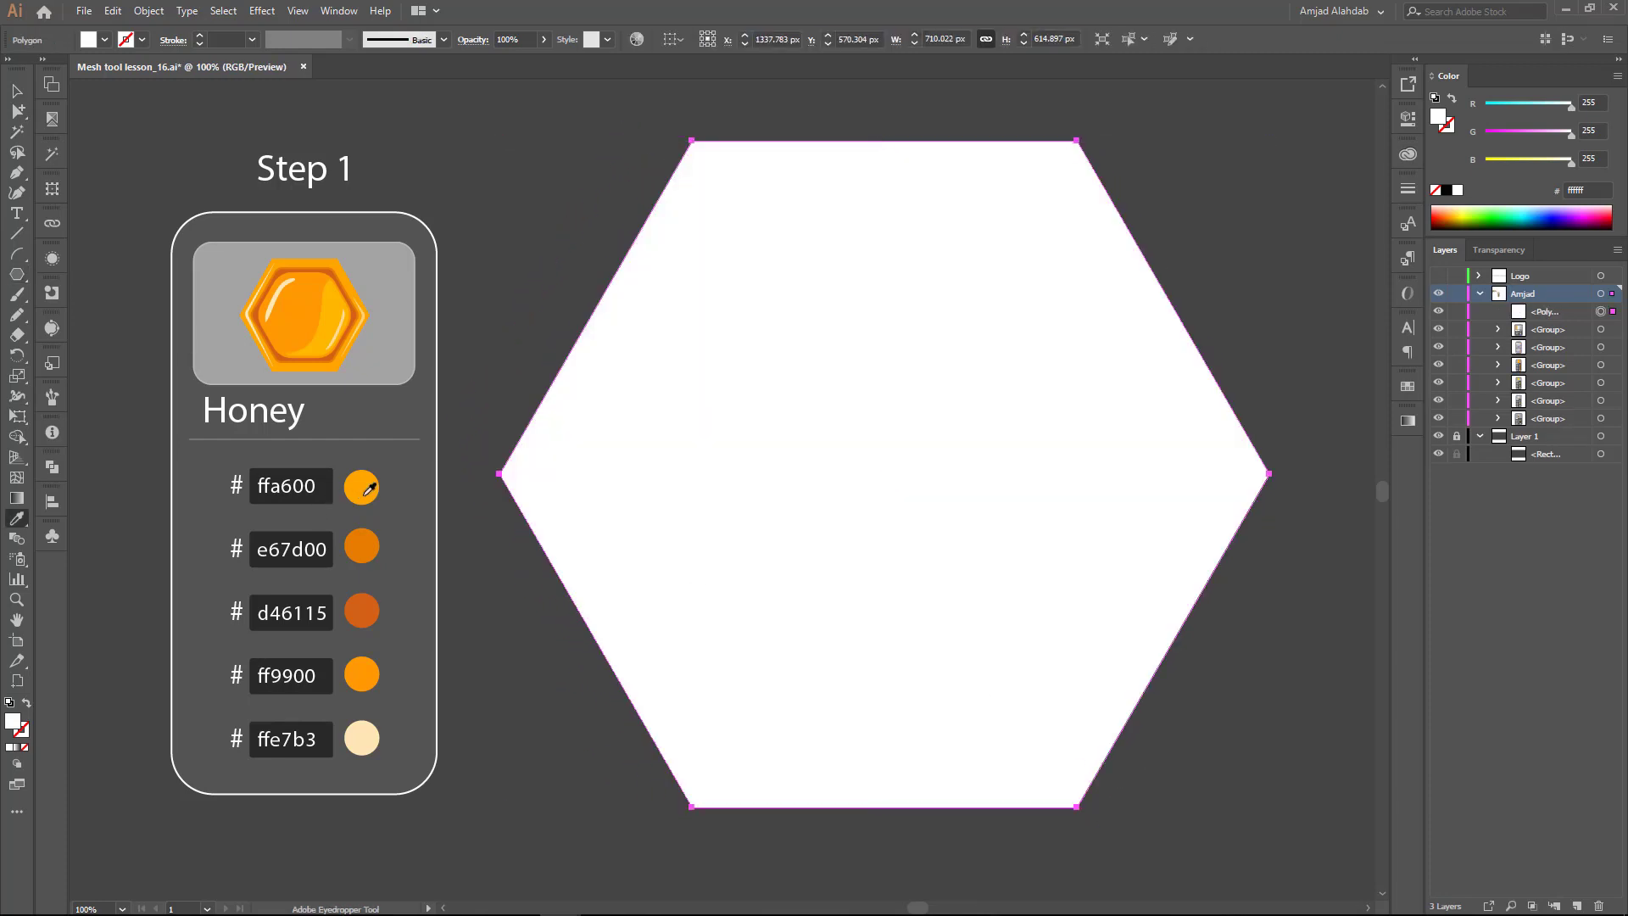
left_click(364, 494)
key("v")
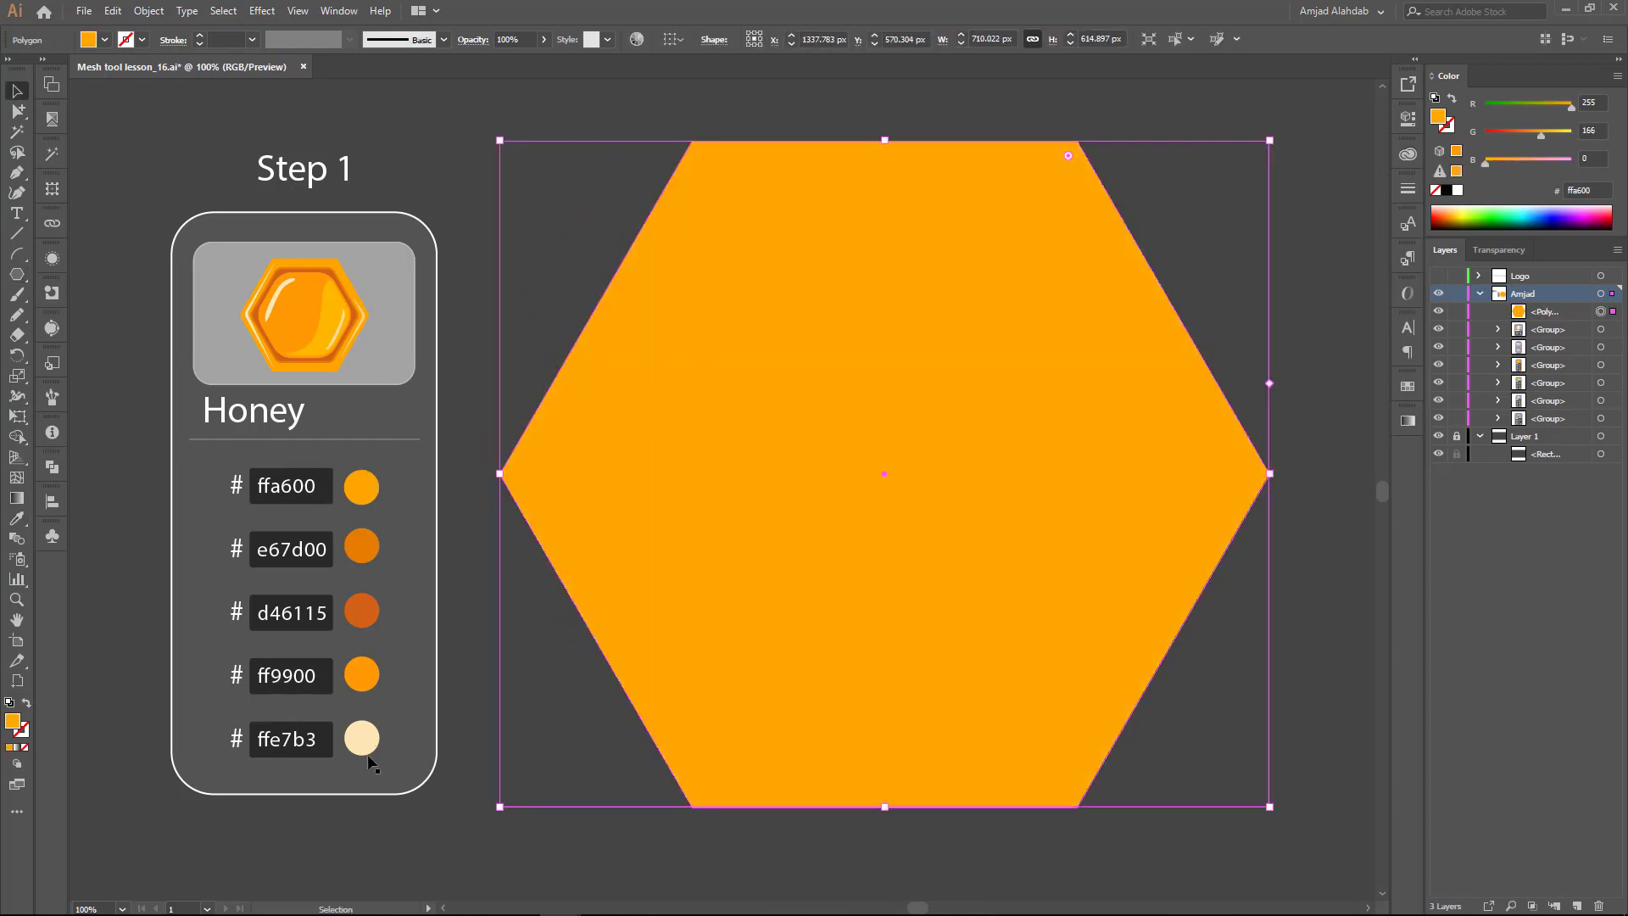
Step: Add a smaller rounded-corner hexagon copy inside, filled e67d00
key("s")
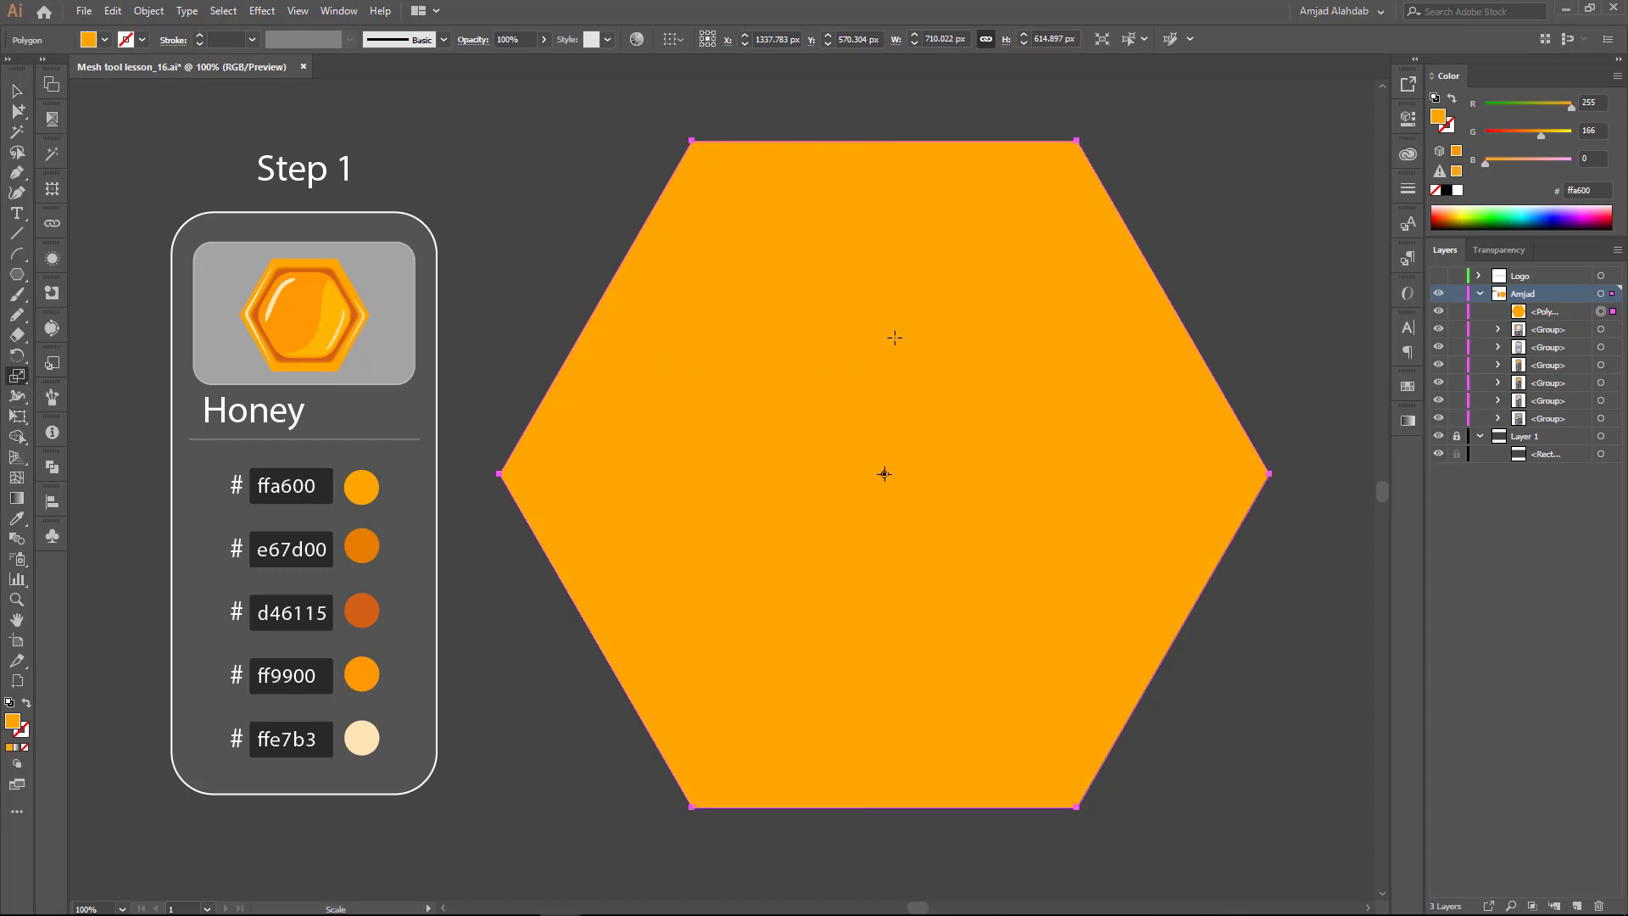
left_click_drag(1198, 201, 1168, 236)
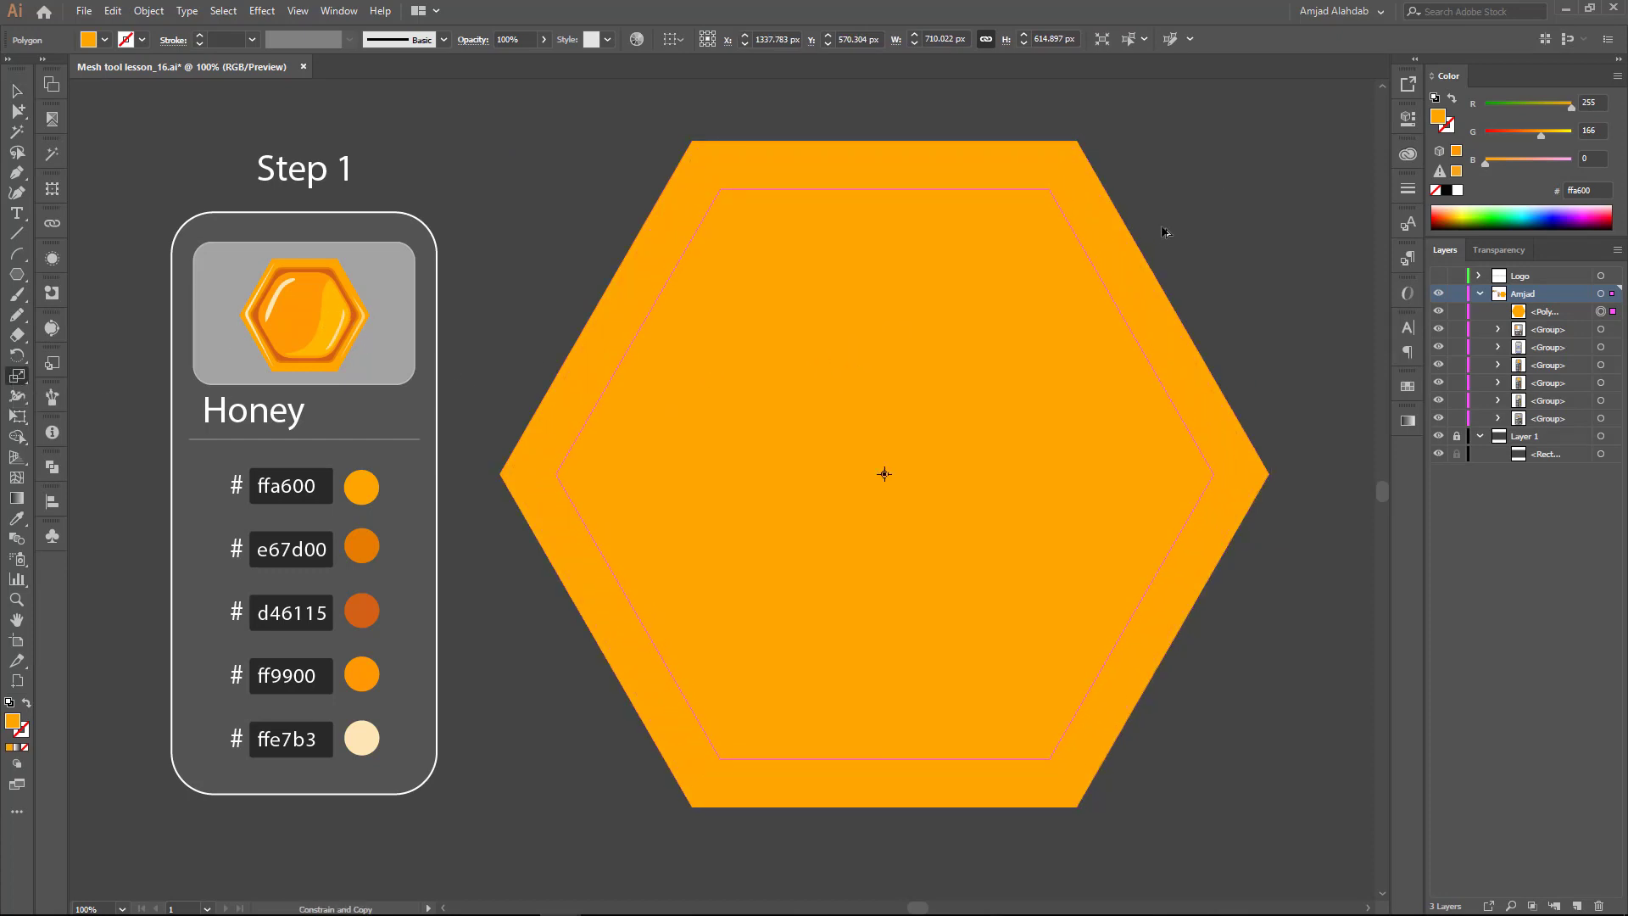
key("i")
left_click(360, 542)
key("a")
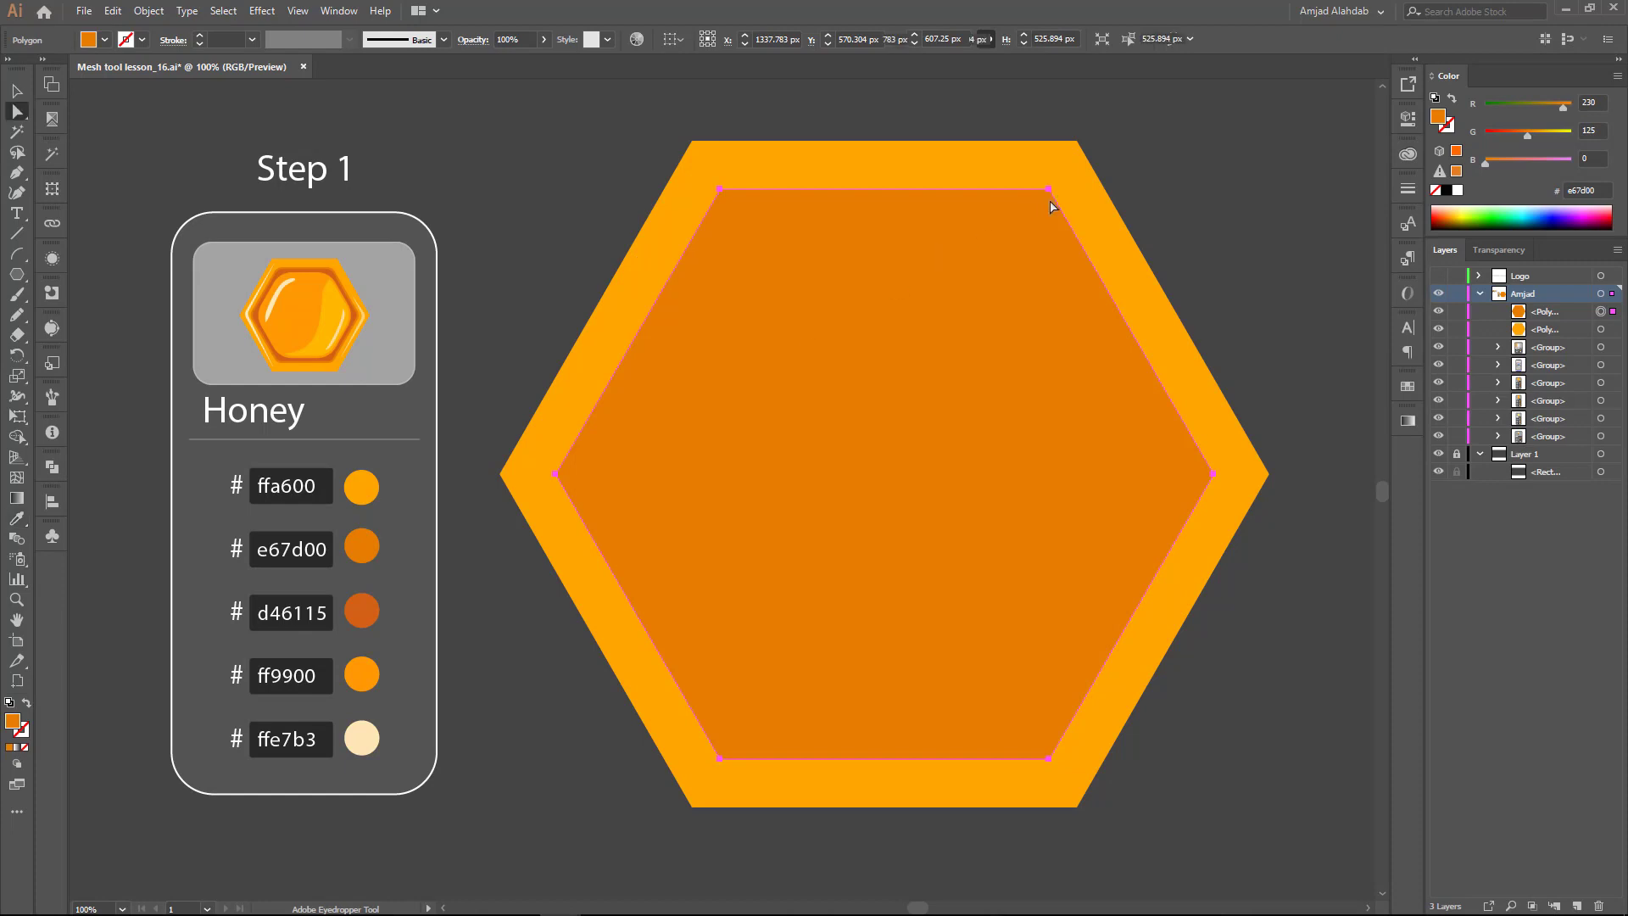
left_click_drag(1041, 205, 975, 254)
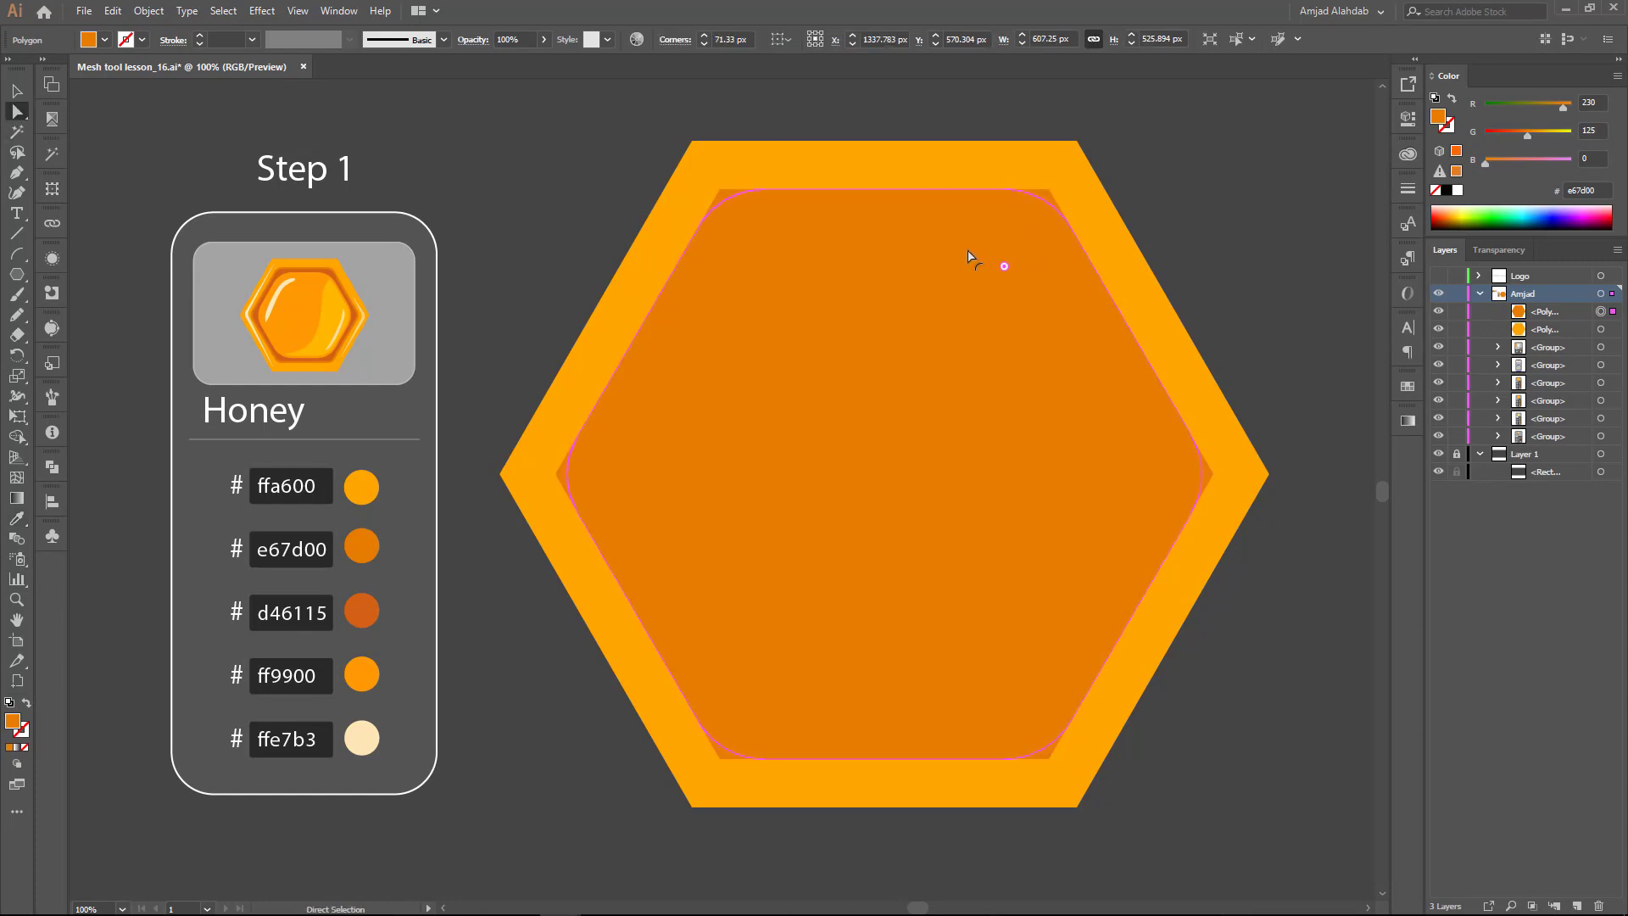
key("v")
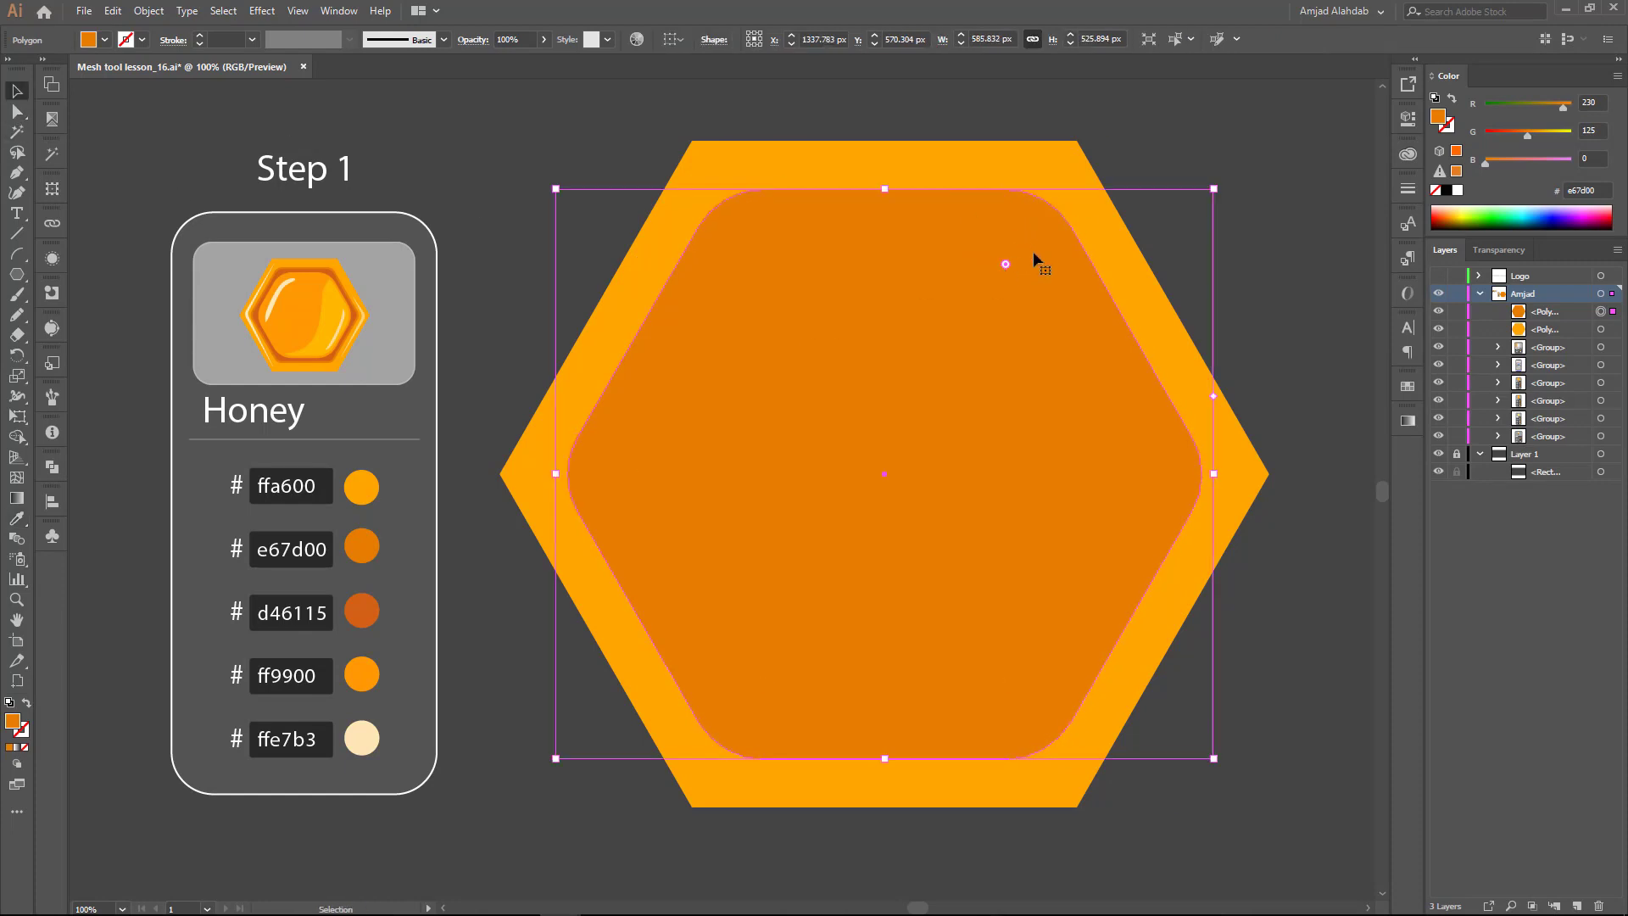
Step: Add a further smaller hexagon copy filled d46115
key("s")
left_click_drag(1185, 163, 1161, 182)
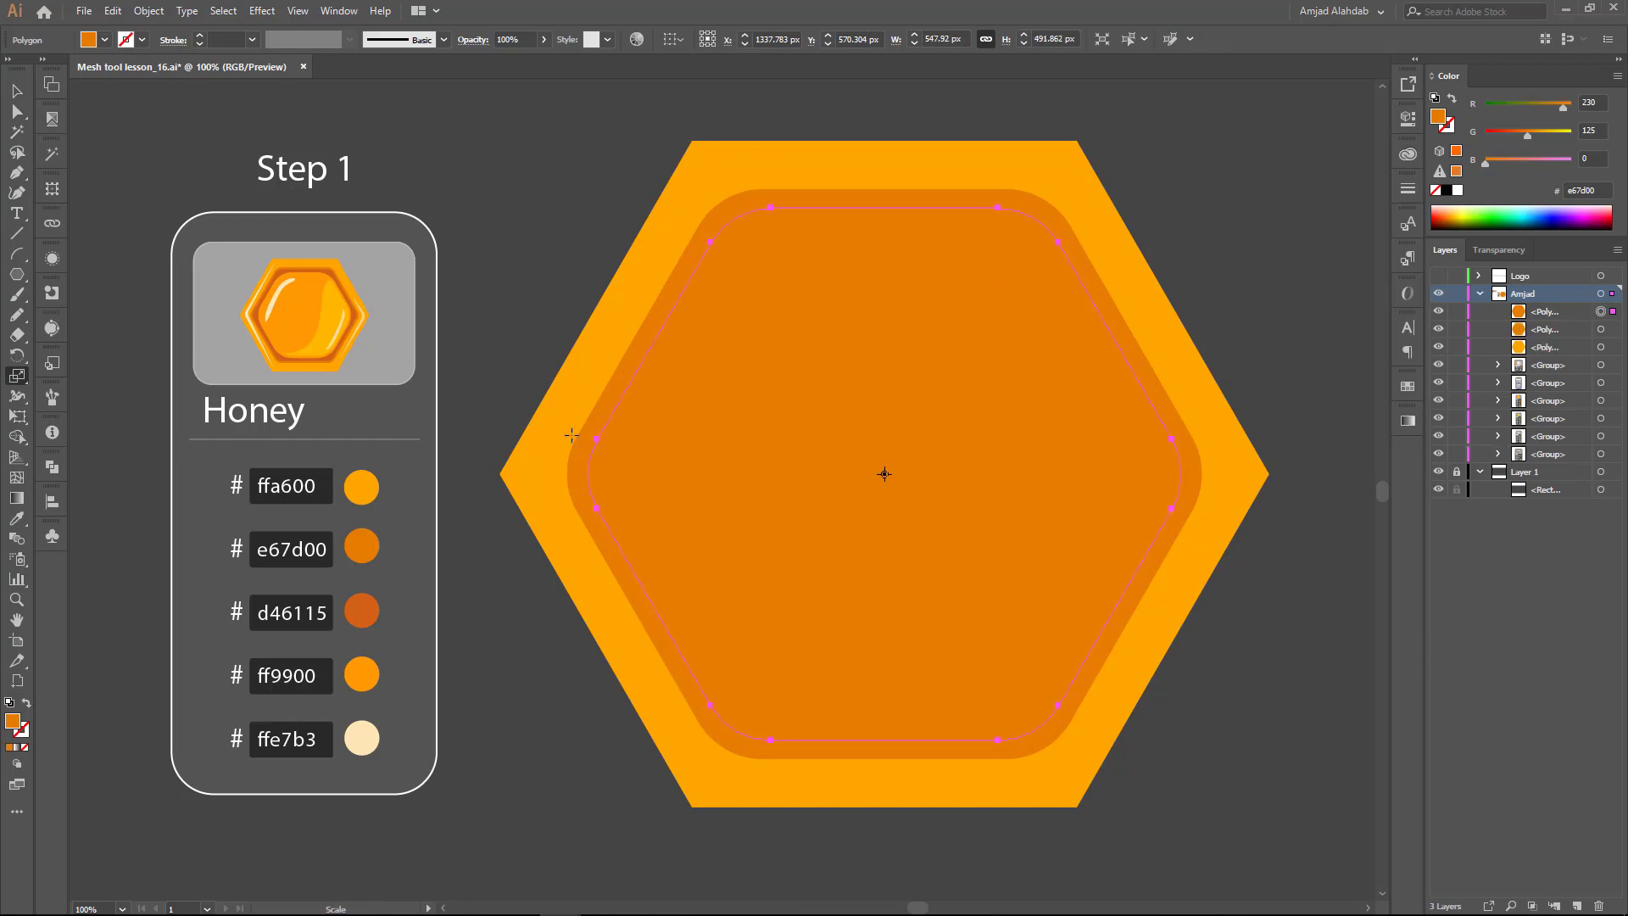
key("i")
left_click(360, 607)
key("v")
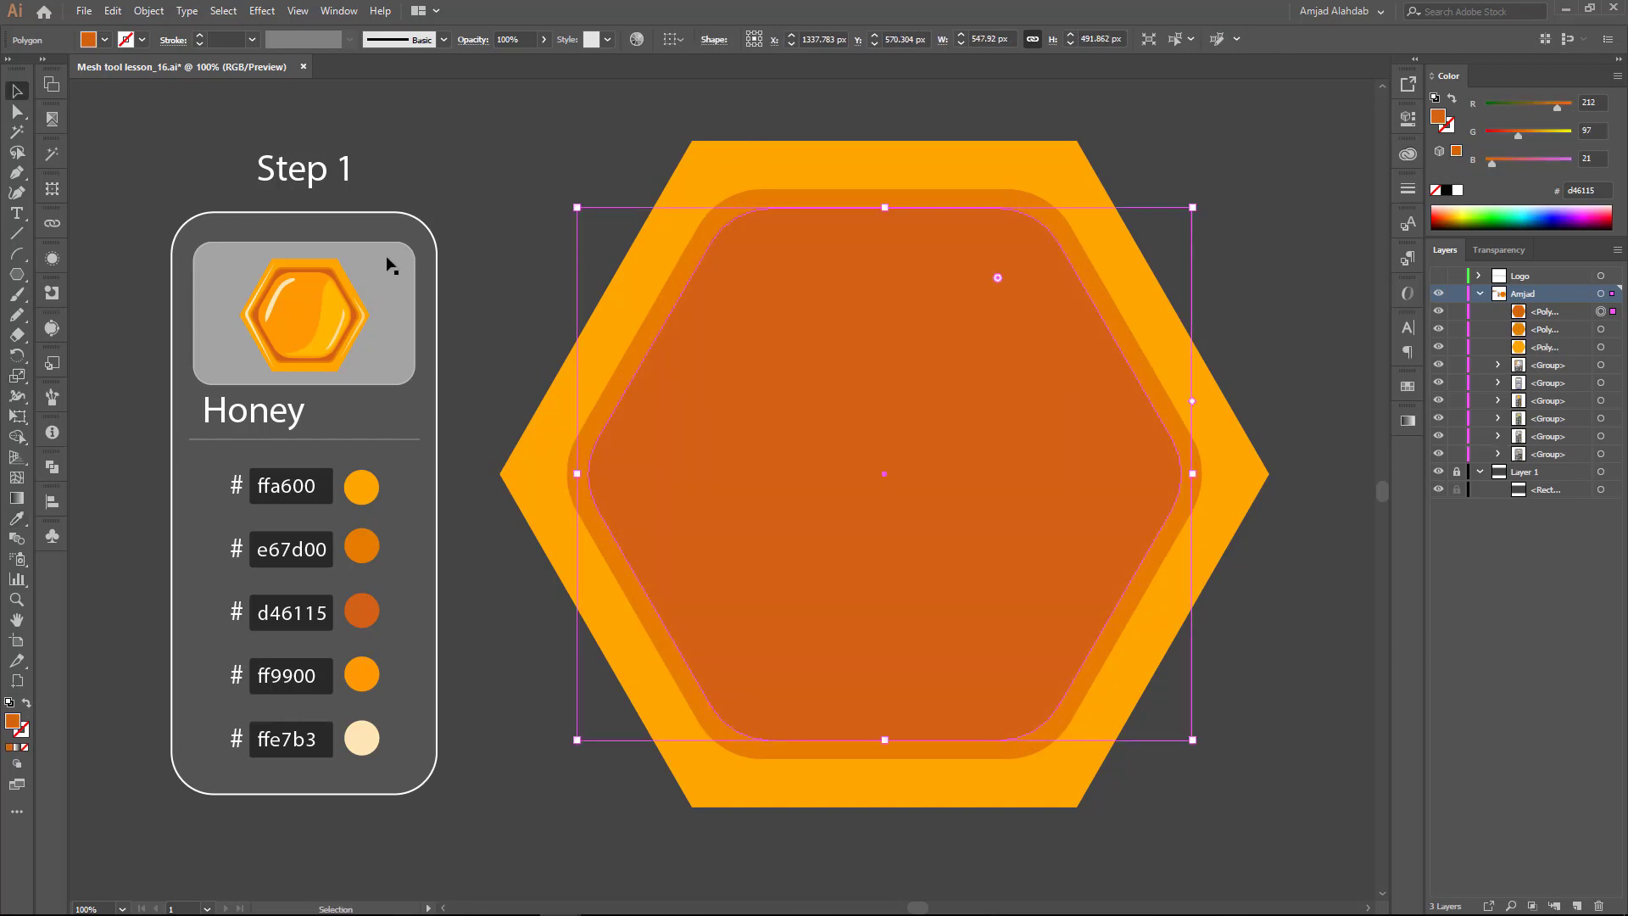
Step: Add the innermost hexagon with more rounded corners, filled ff9900
key("s")
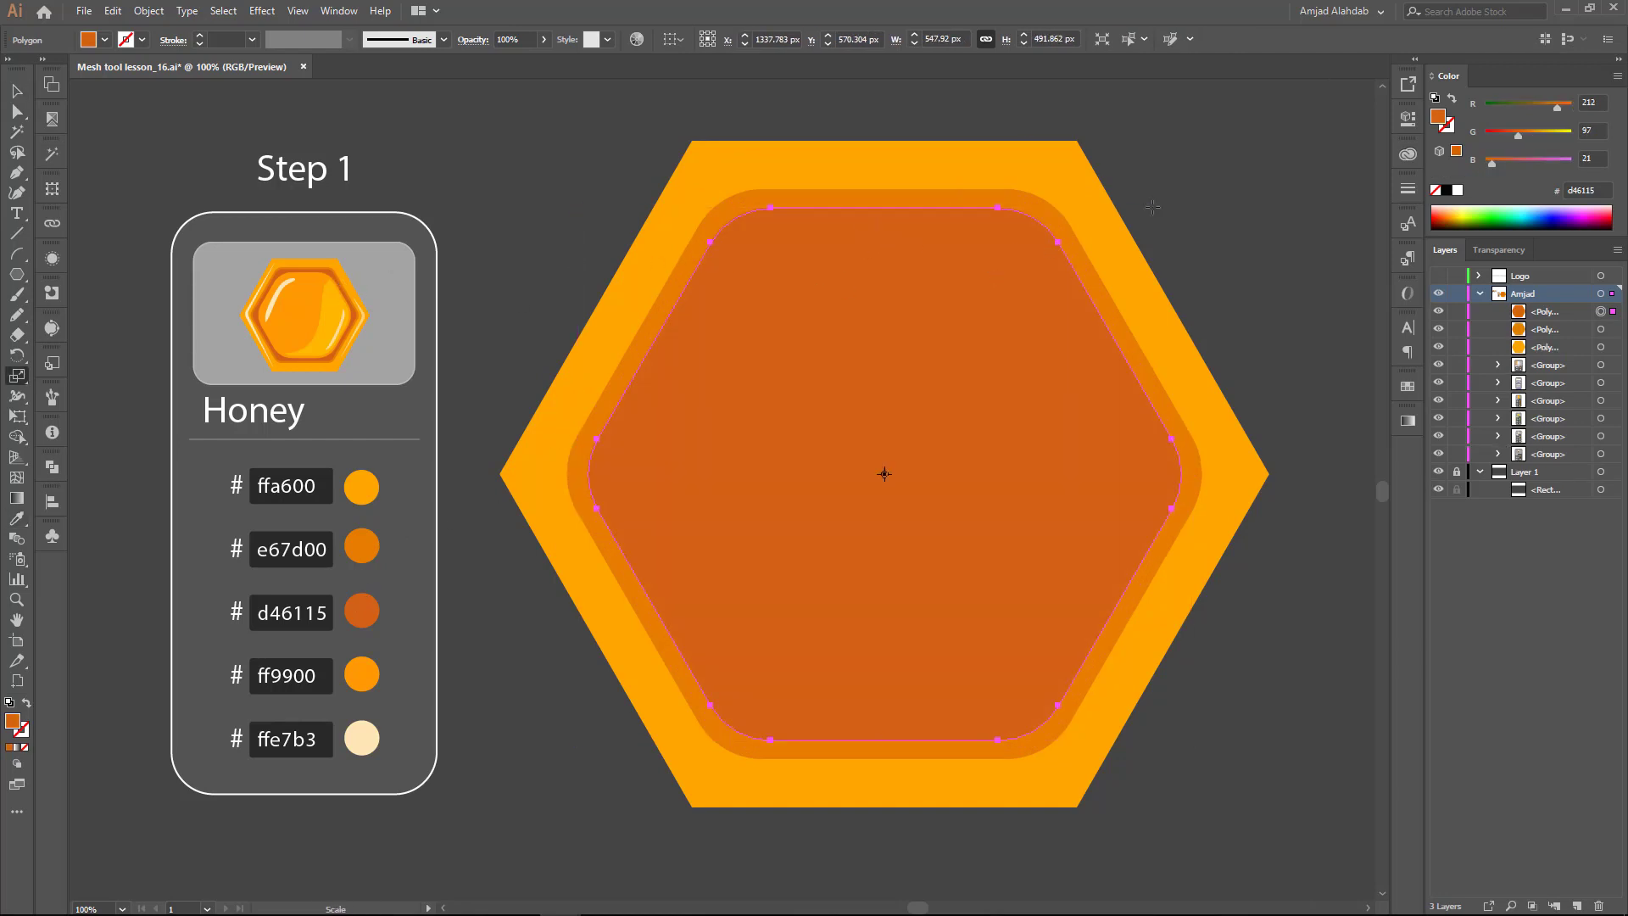
left_click_drag(1171, 191, 1154, 217)
key("a")
left_click_drag(989, 288, 958, 312)
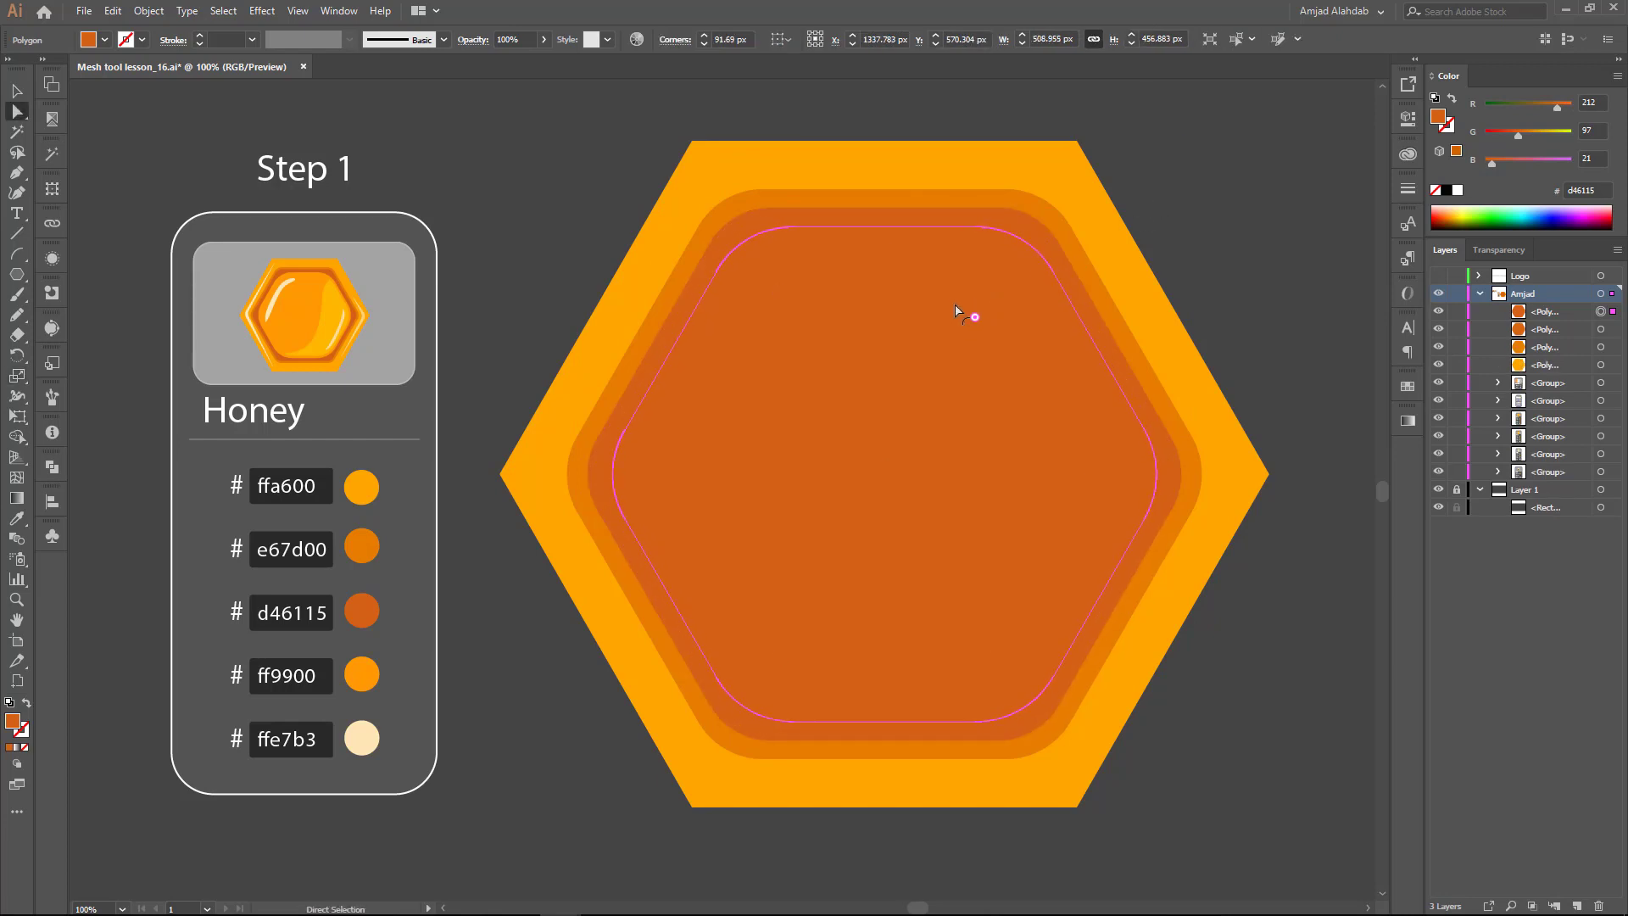
key("i")
left_click(361, 674)
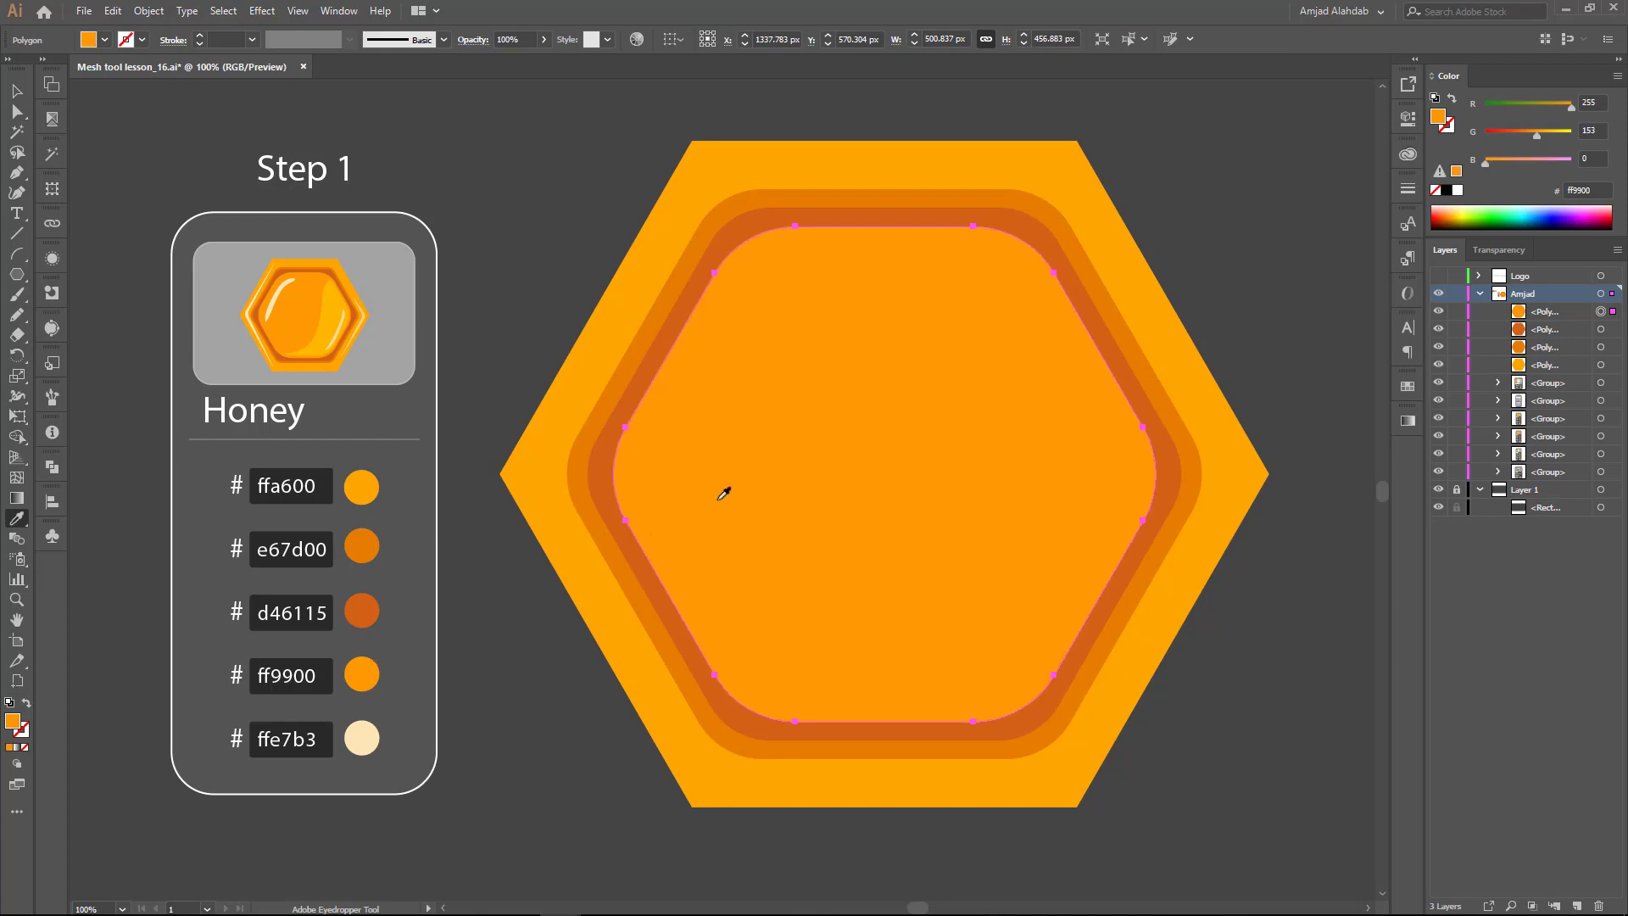
key("v")
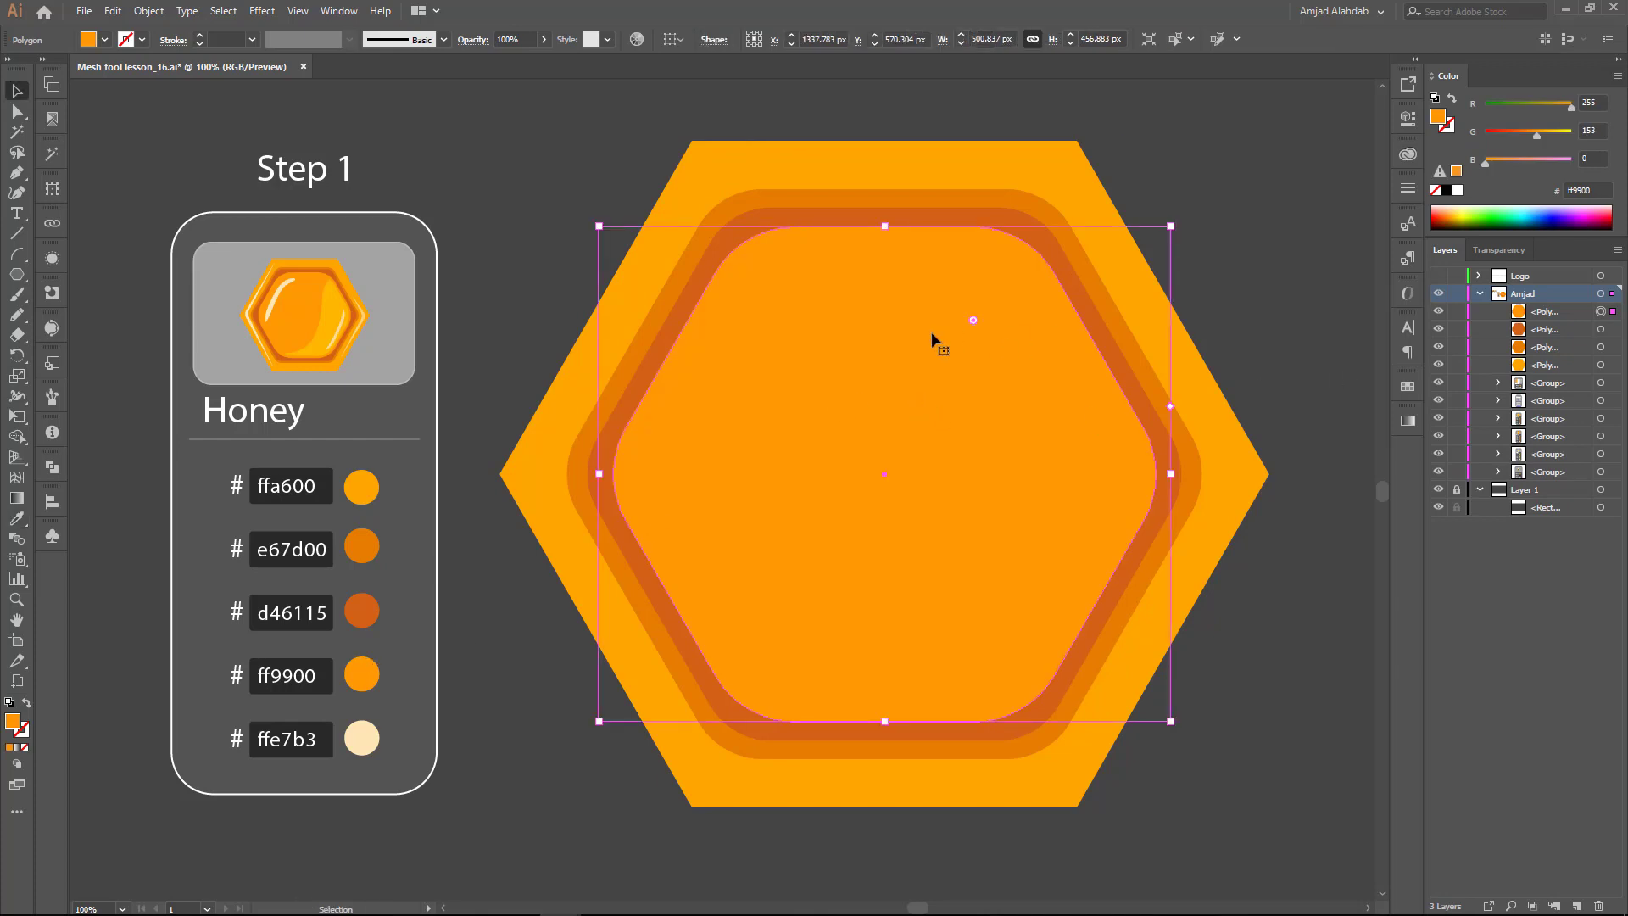
left_click(113, 11)
left_click(113, 11)
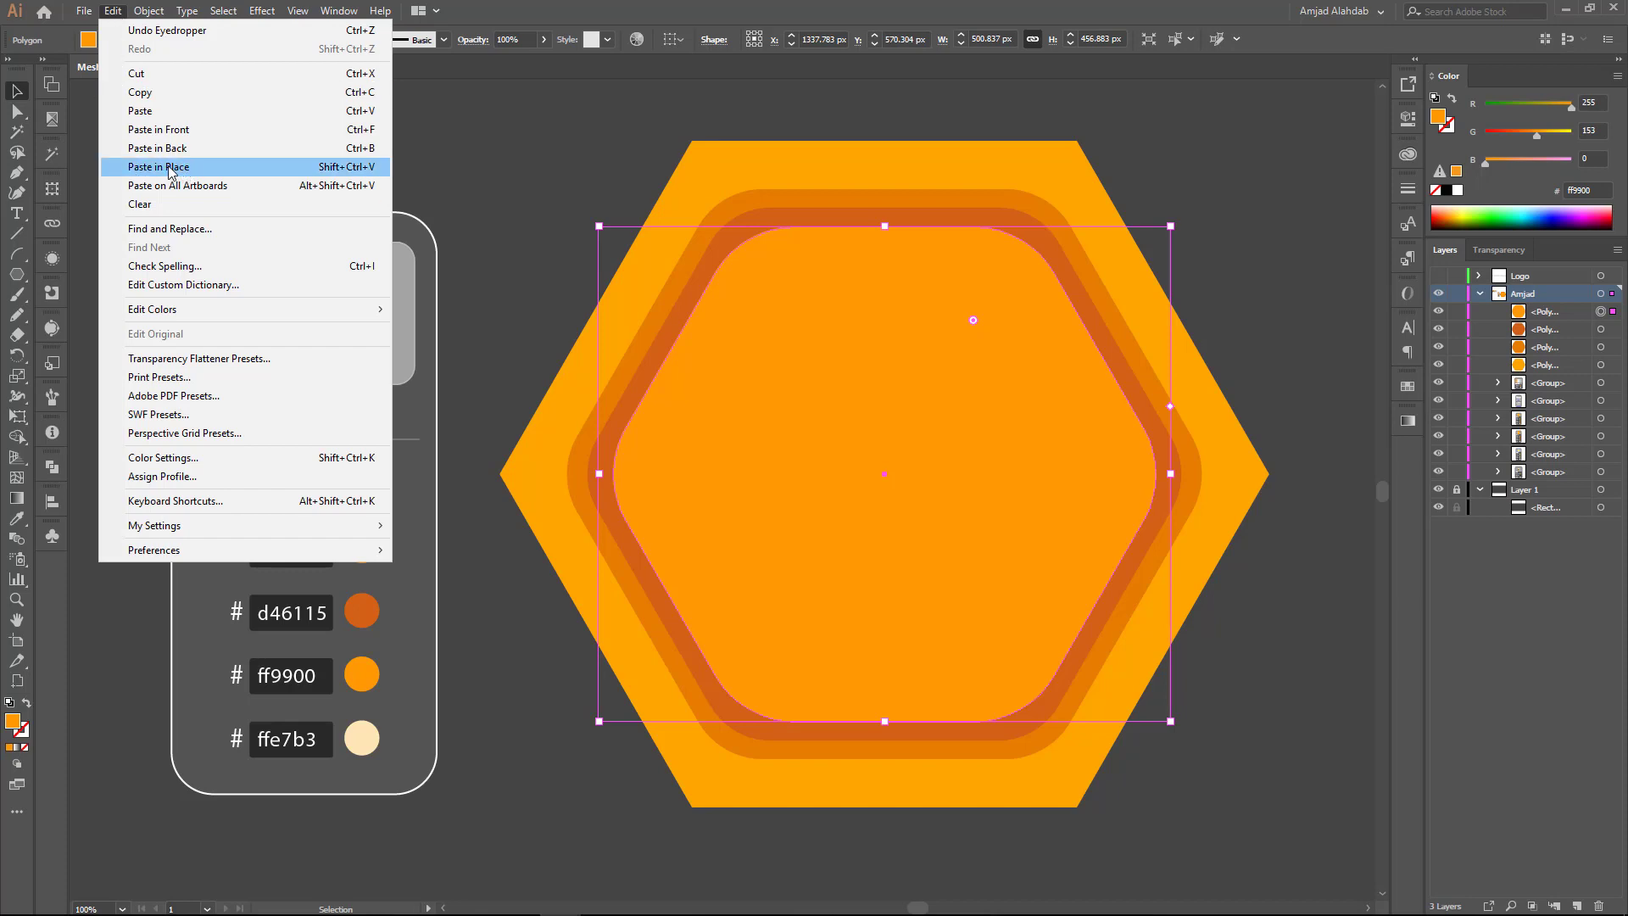
Step: Paste a copy over the innermost hexagon and fill it with lighter ffb600 yellow
left_click(311, 172)
key("i")
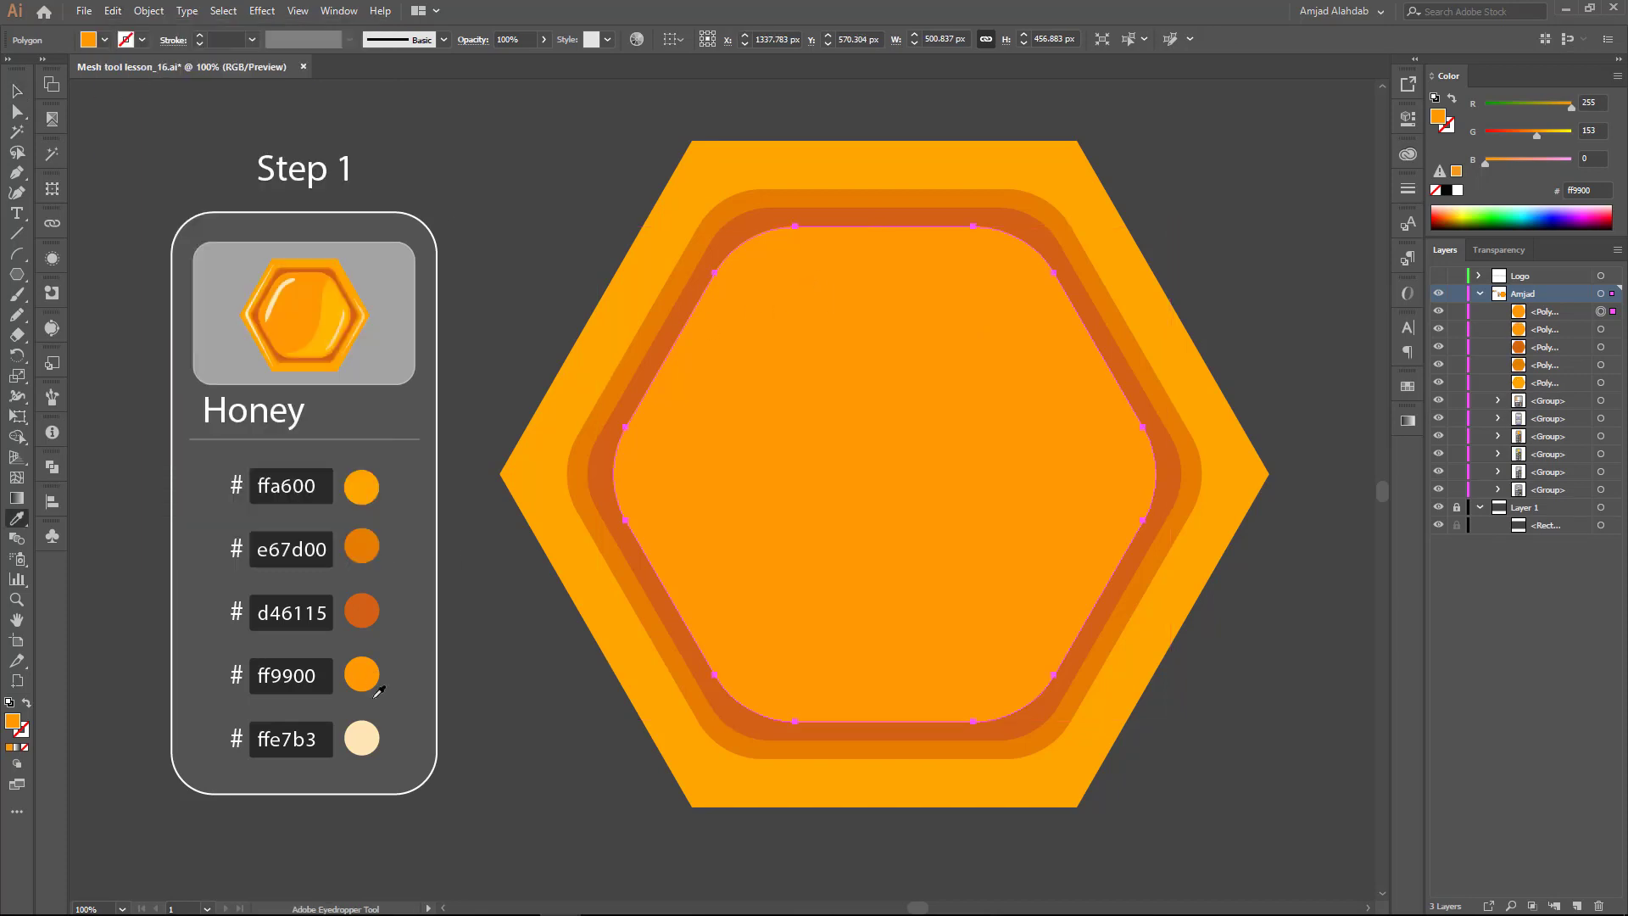
left_click(367, 679)
left_click(366, 485)
left_click_drag(1544, 134, 1547, 134)
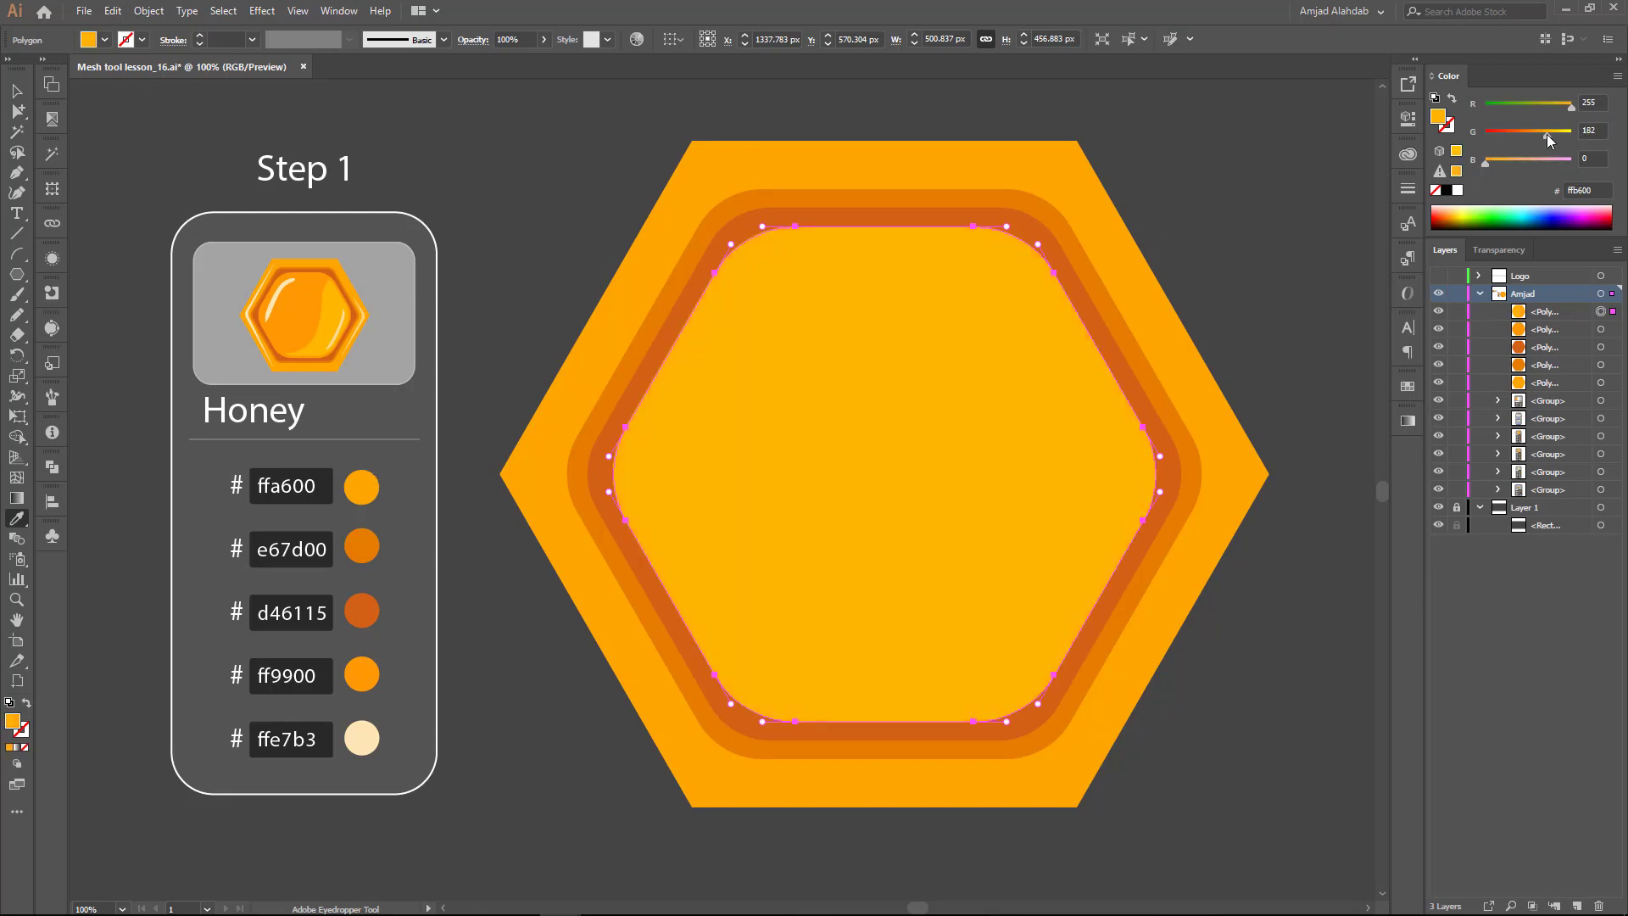
Step: Erase a diagonal cut, delete the upper-left yellow piece, and shrink the remainder slightly
key("shift+e")
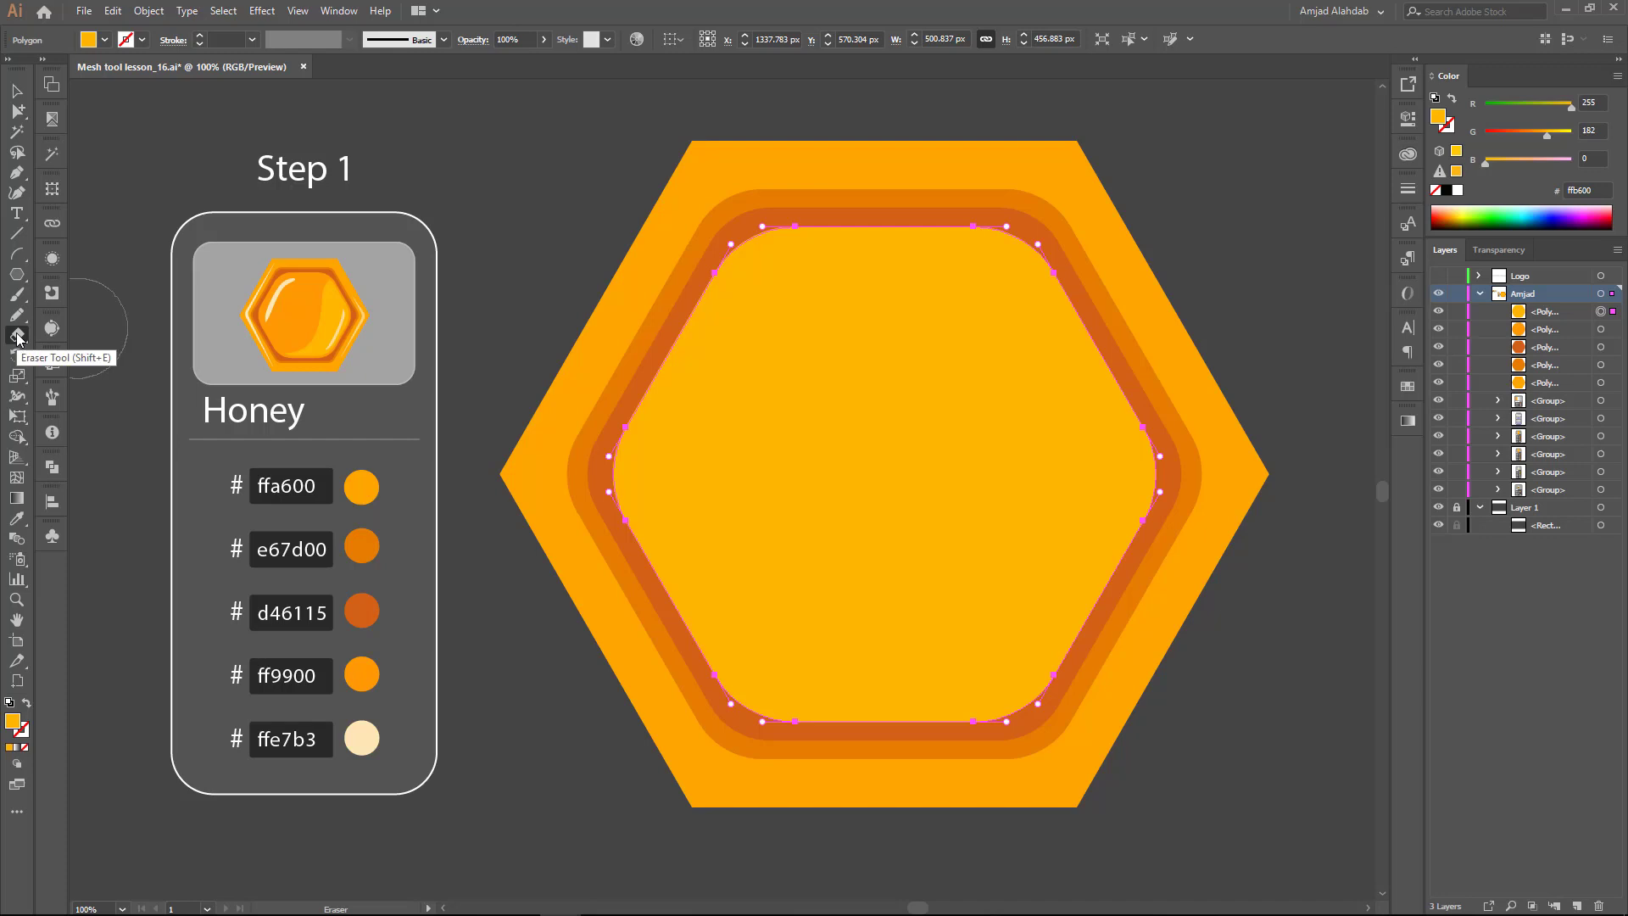
left_click_drag(1065, 241, 691, 598)
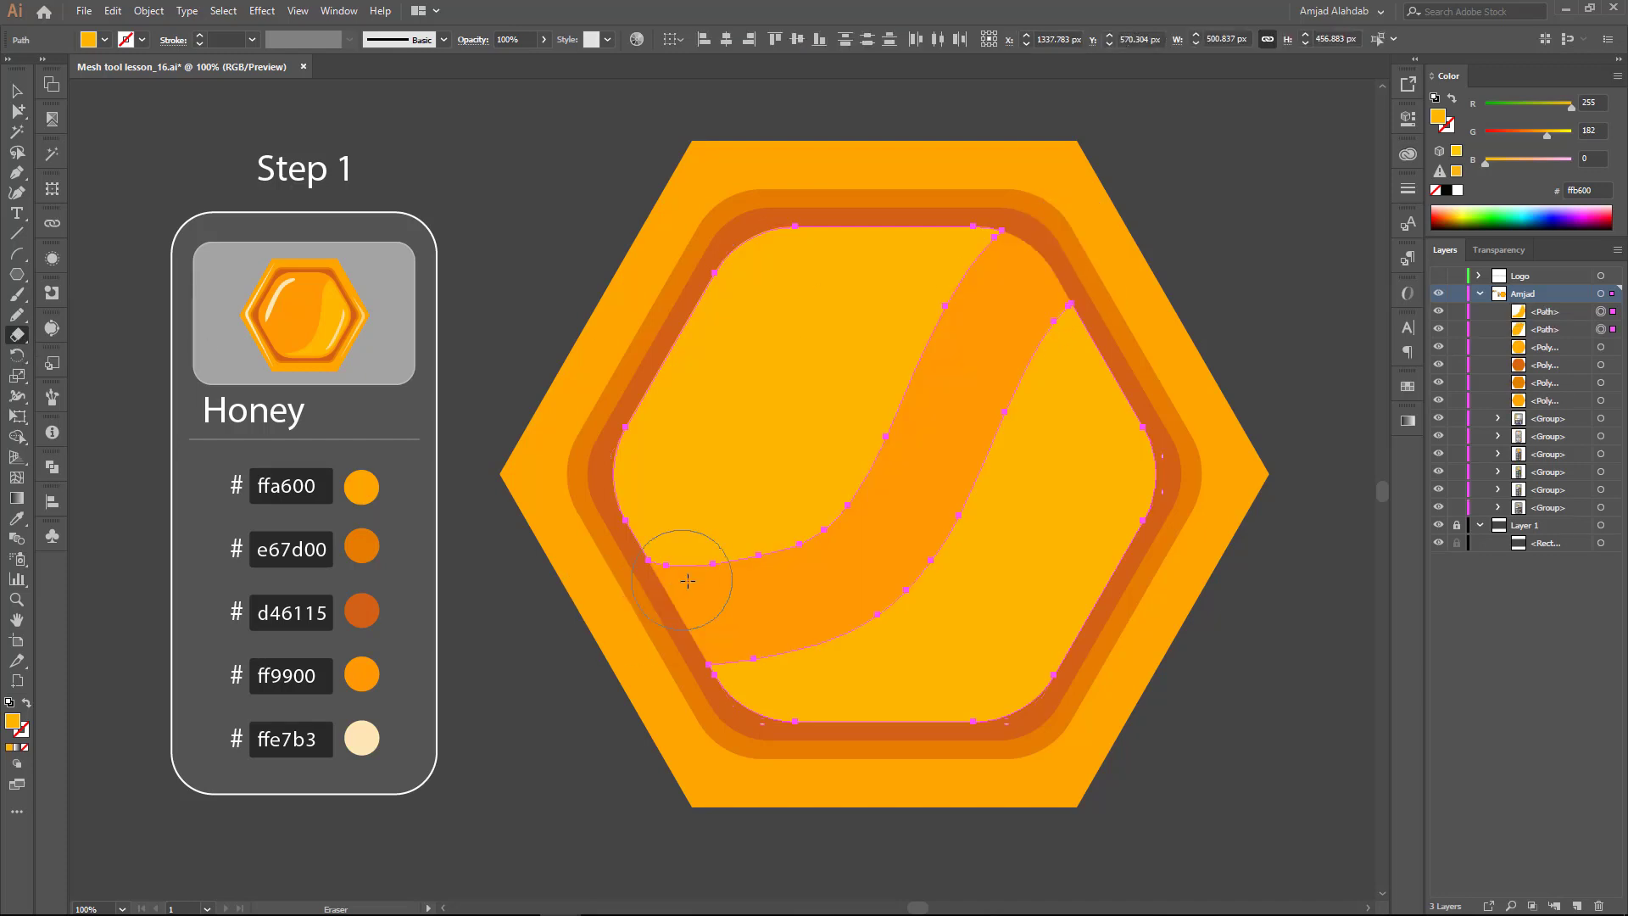
key("ctrl+shift+a")
left_click(792, 436, "ctrl")
key("Delete")
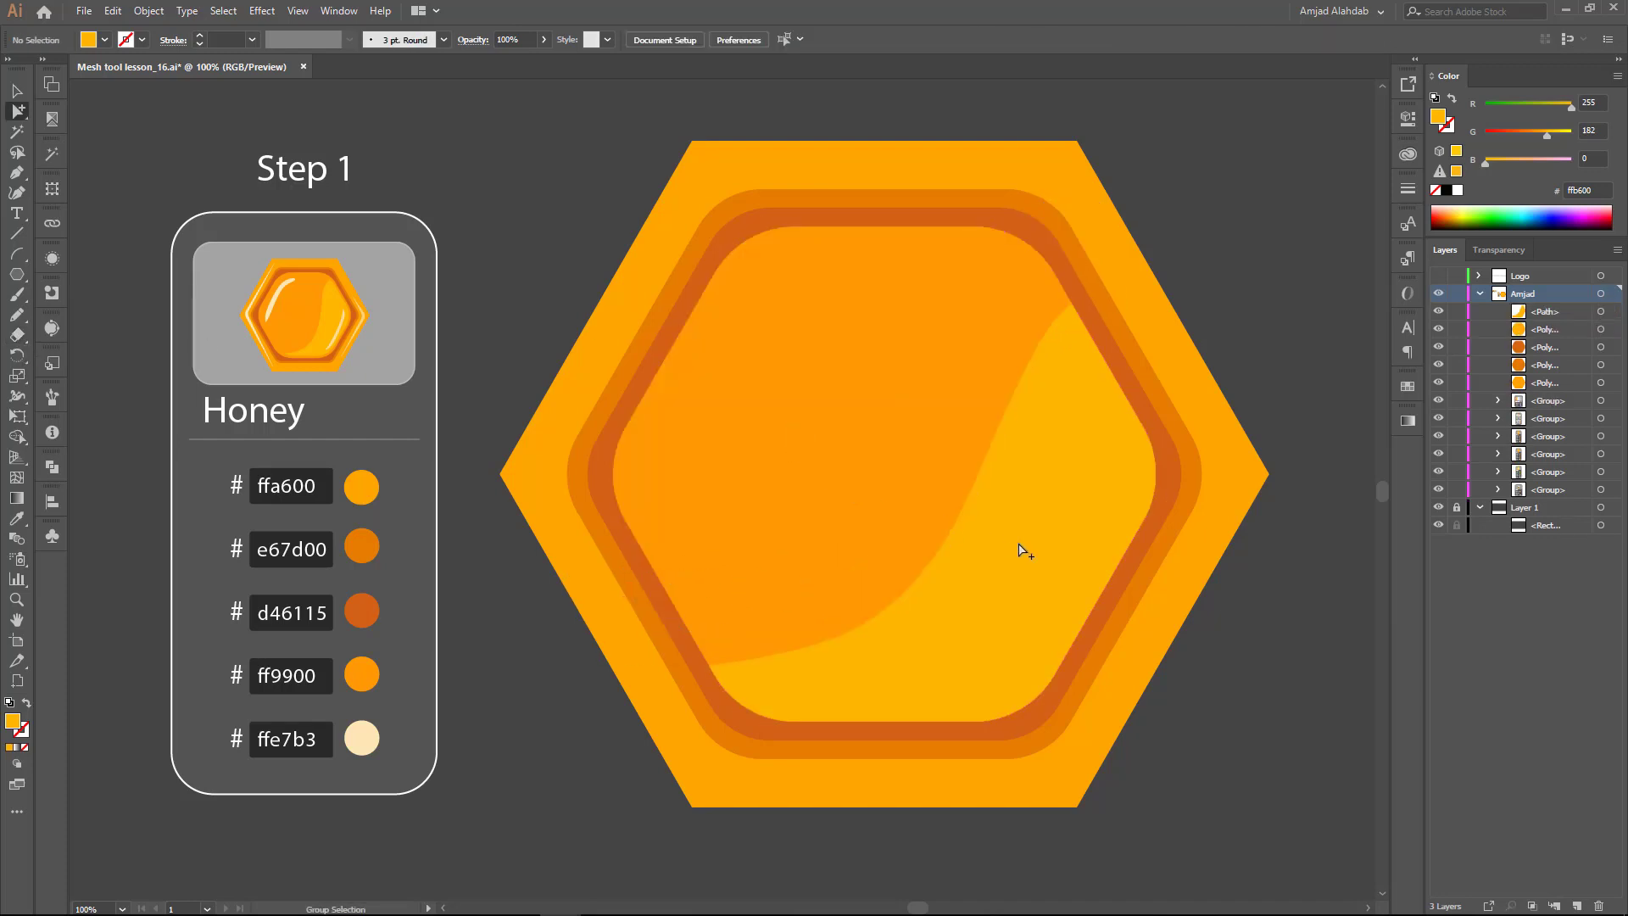
key("v")
left_click(1025, 552)
left_click_drag(1164, 305, 1159, 311)
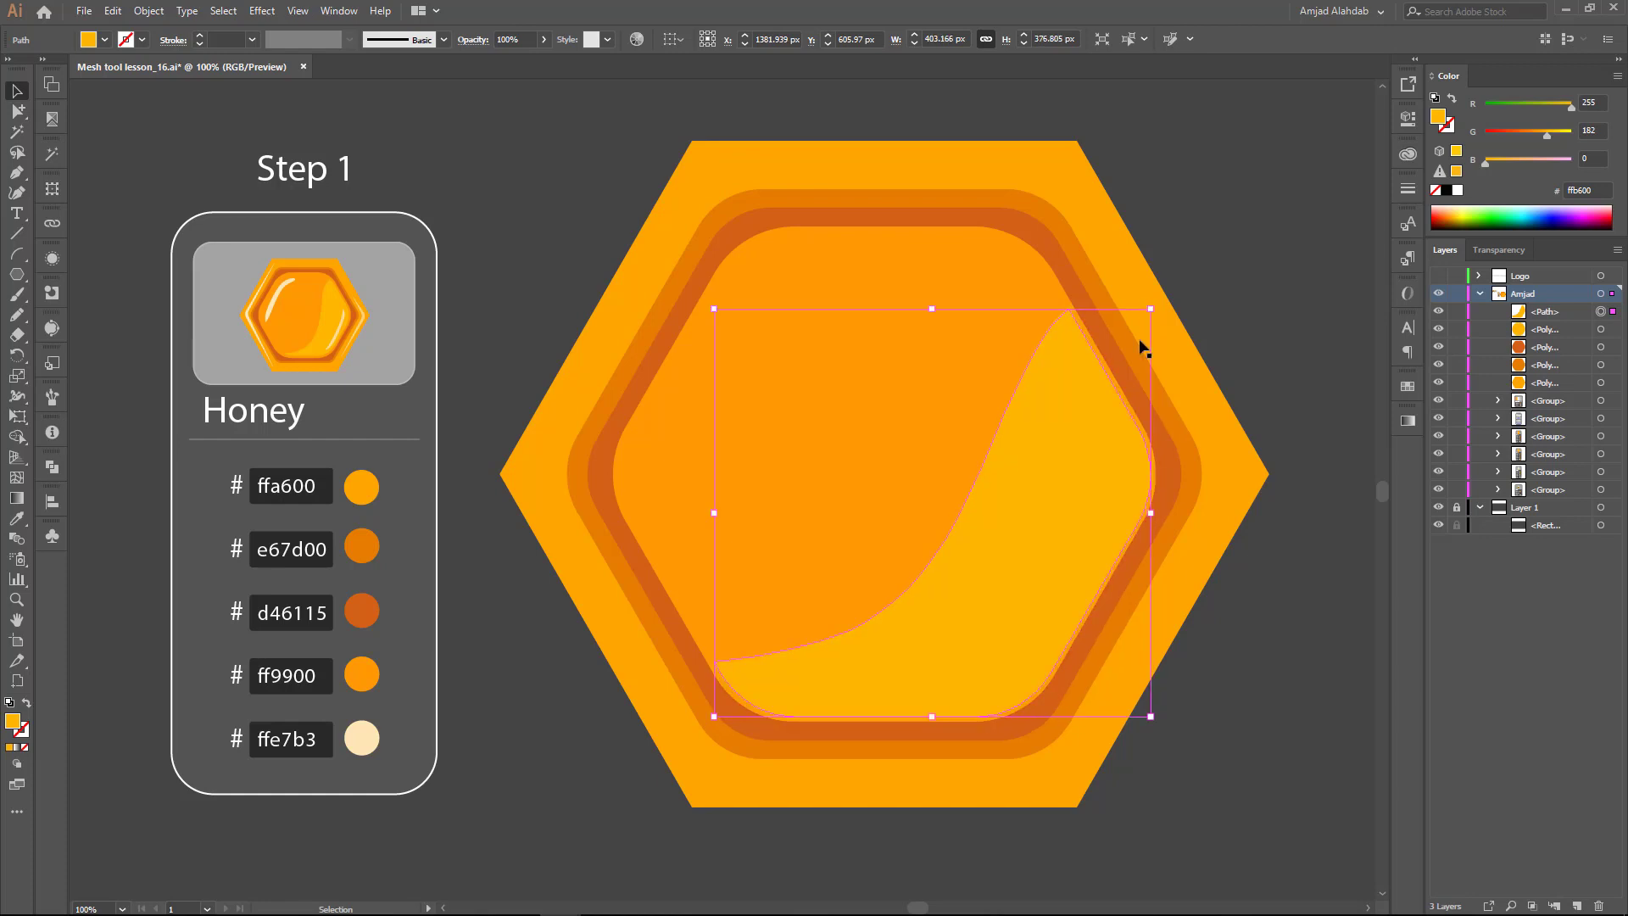
left_click(1234, 322)
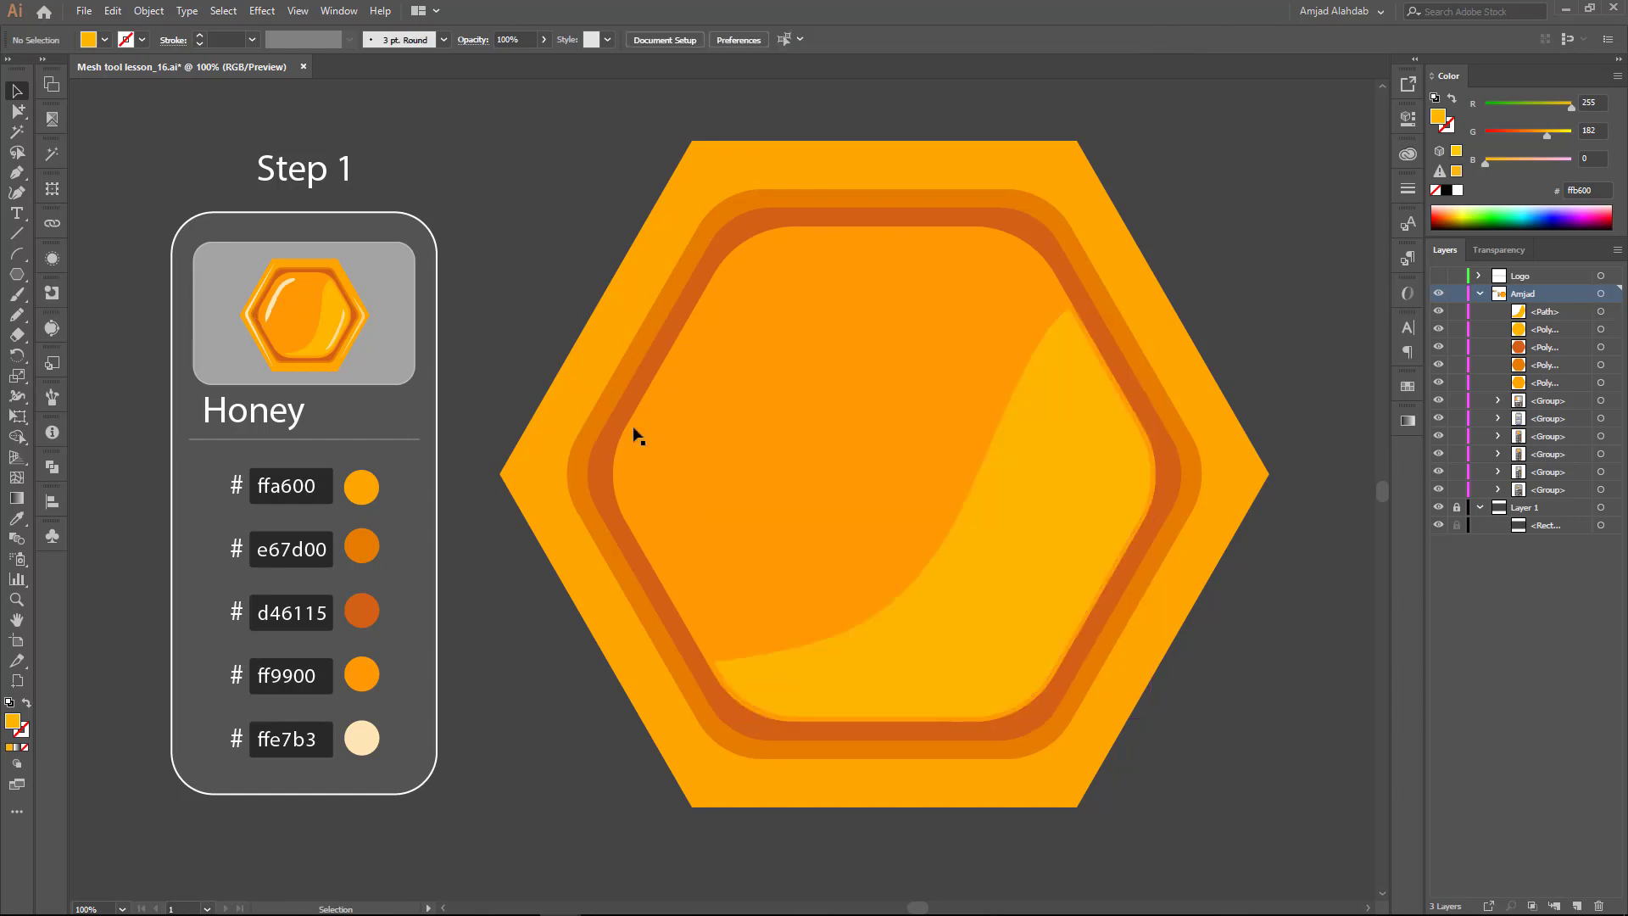
Step: Draw a ffe7b3 cream highlight sliver along the upper-left inner edge
key("p")
left_click_drag(745, 269, 727, 278)
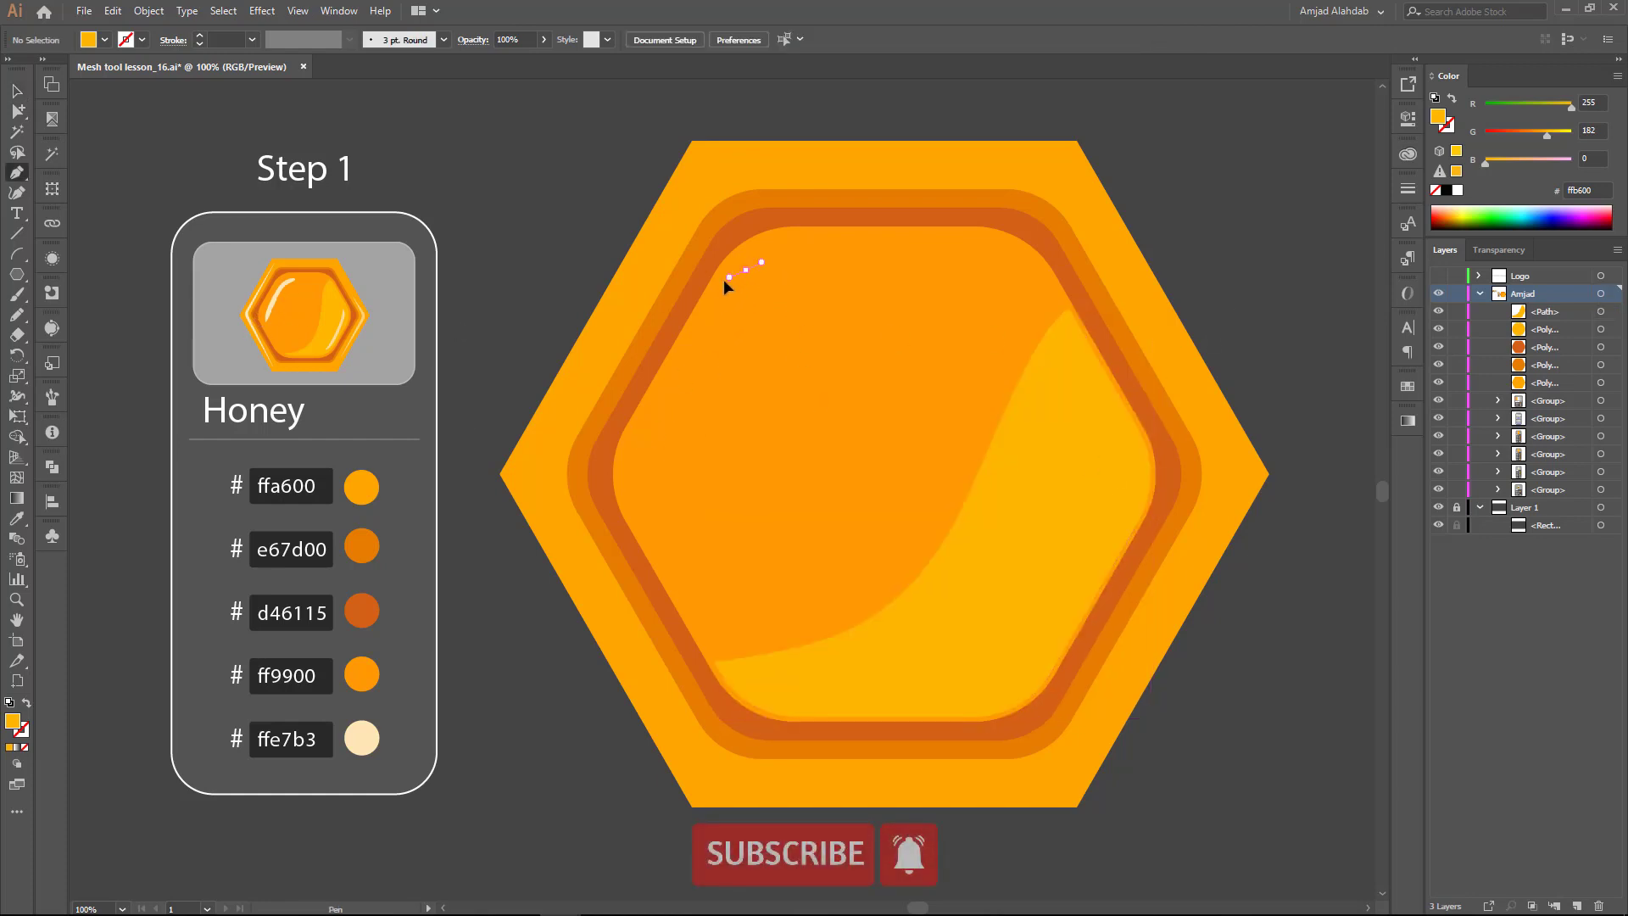
mouse_move(640, 454)
left_mouse_down()
mouse_move(635, 472)
mouse_move(652, 467)
left_mouse_up()
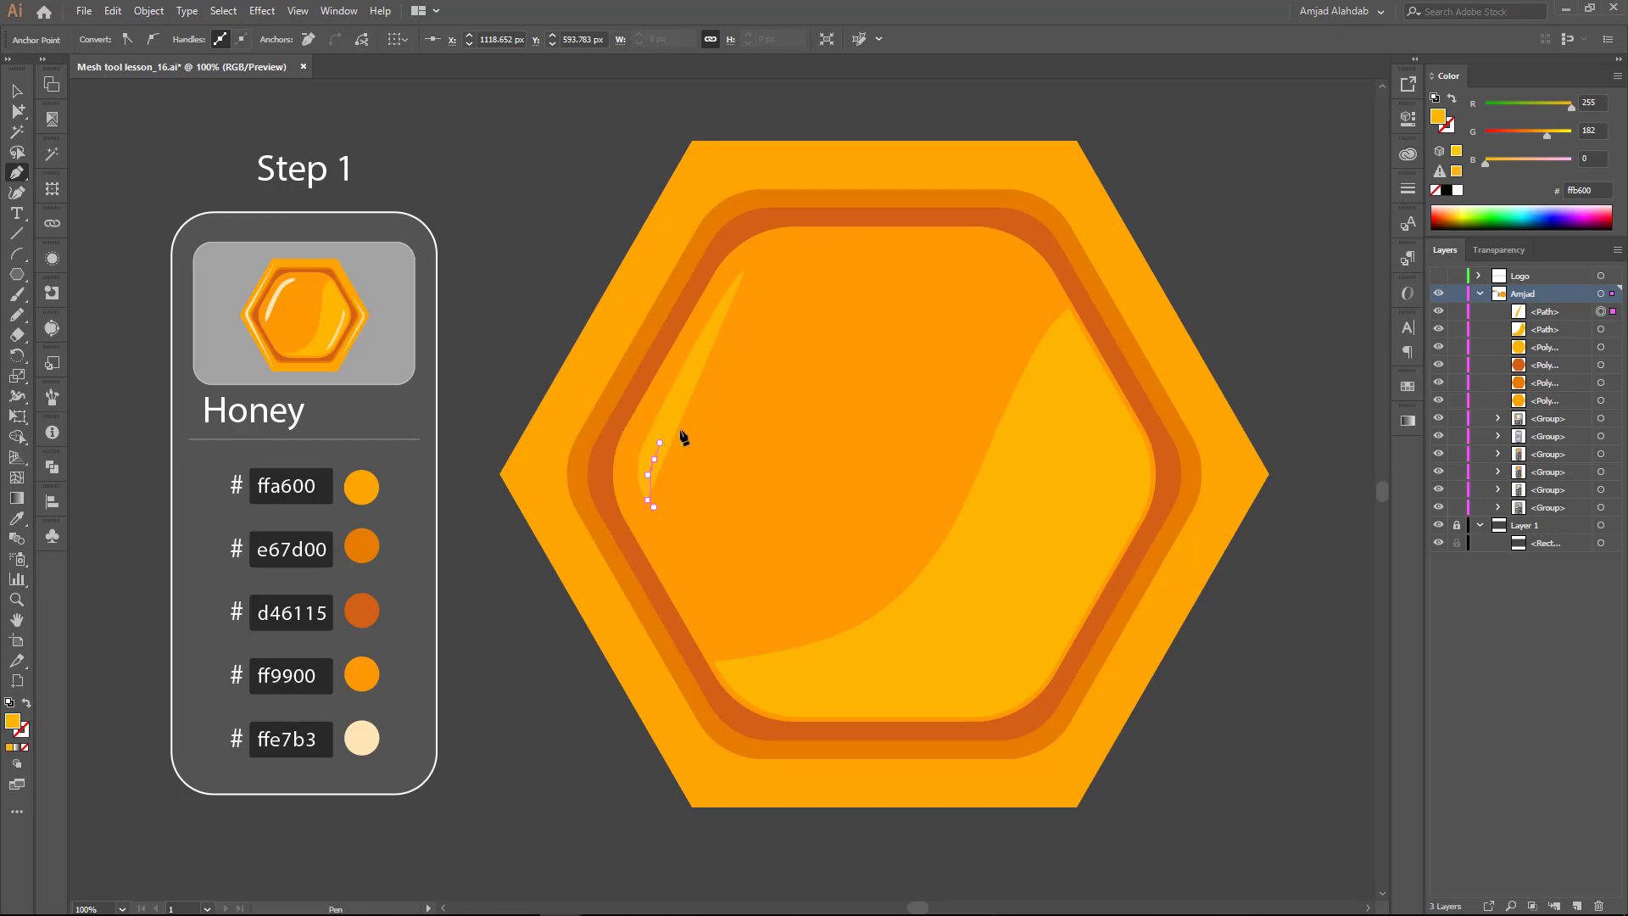
left_click(745, 270)
left_click_drag(746, 269, 762, 281)
left_click(724, 282)
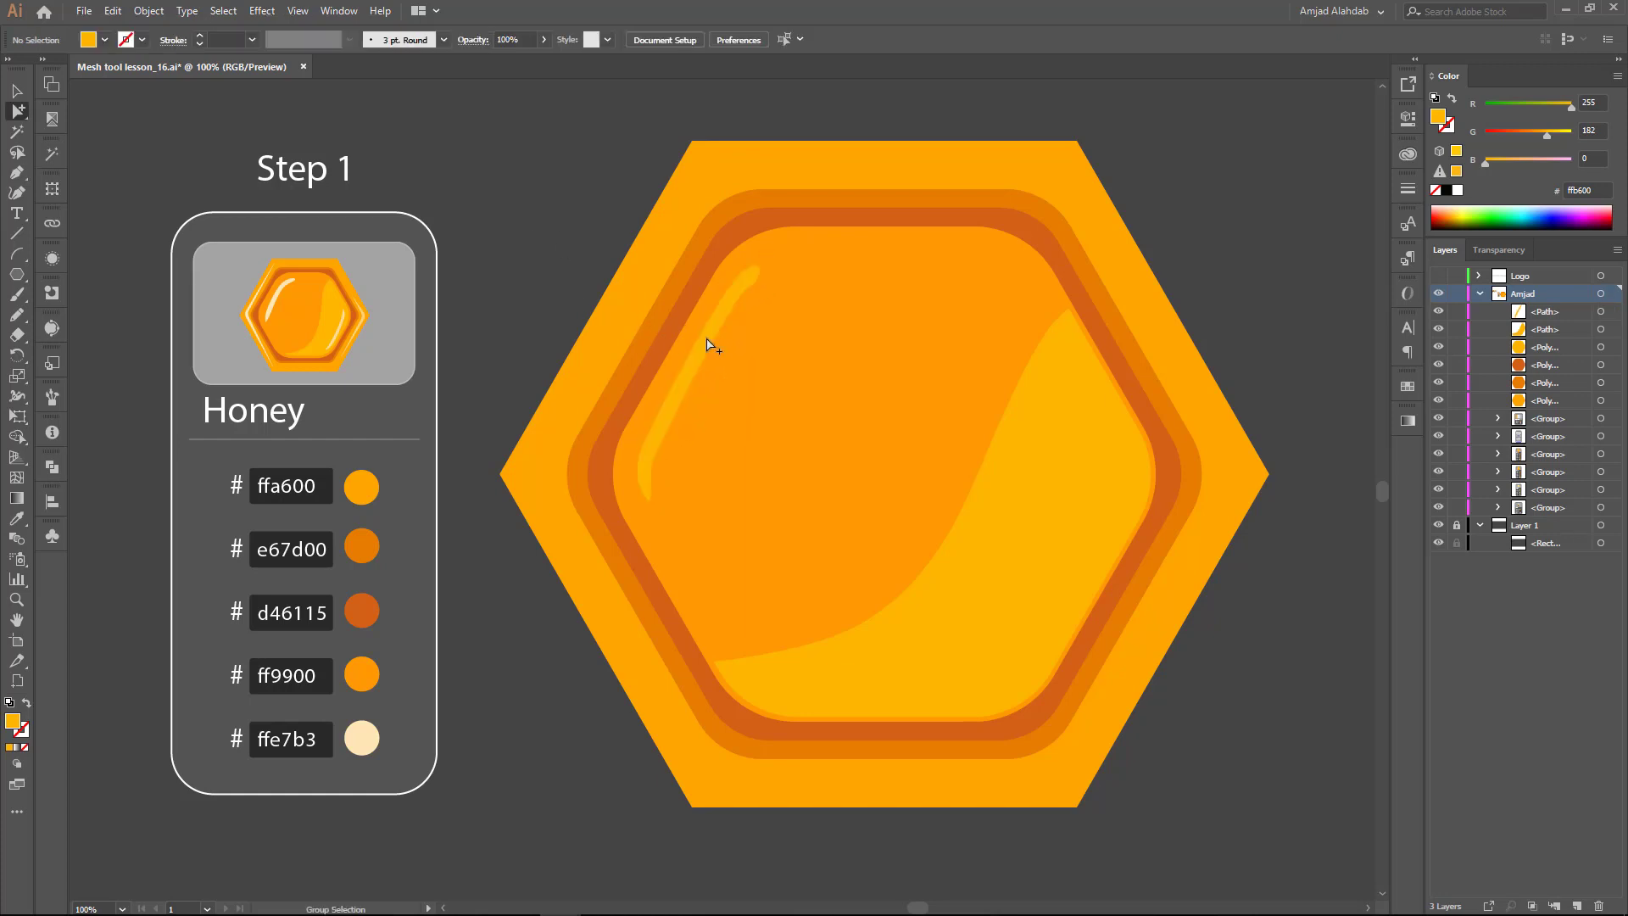
key("i")
left_click(368, 732)
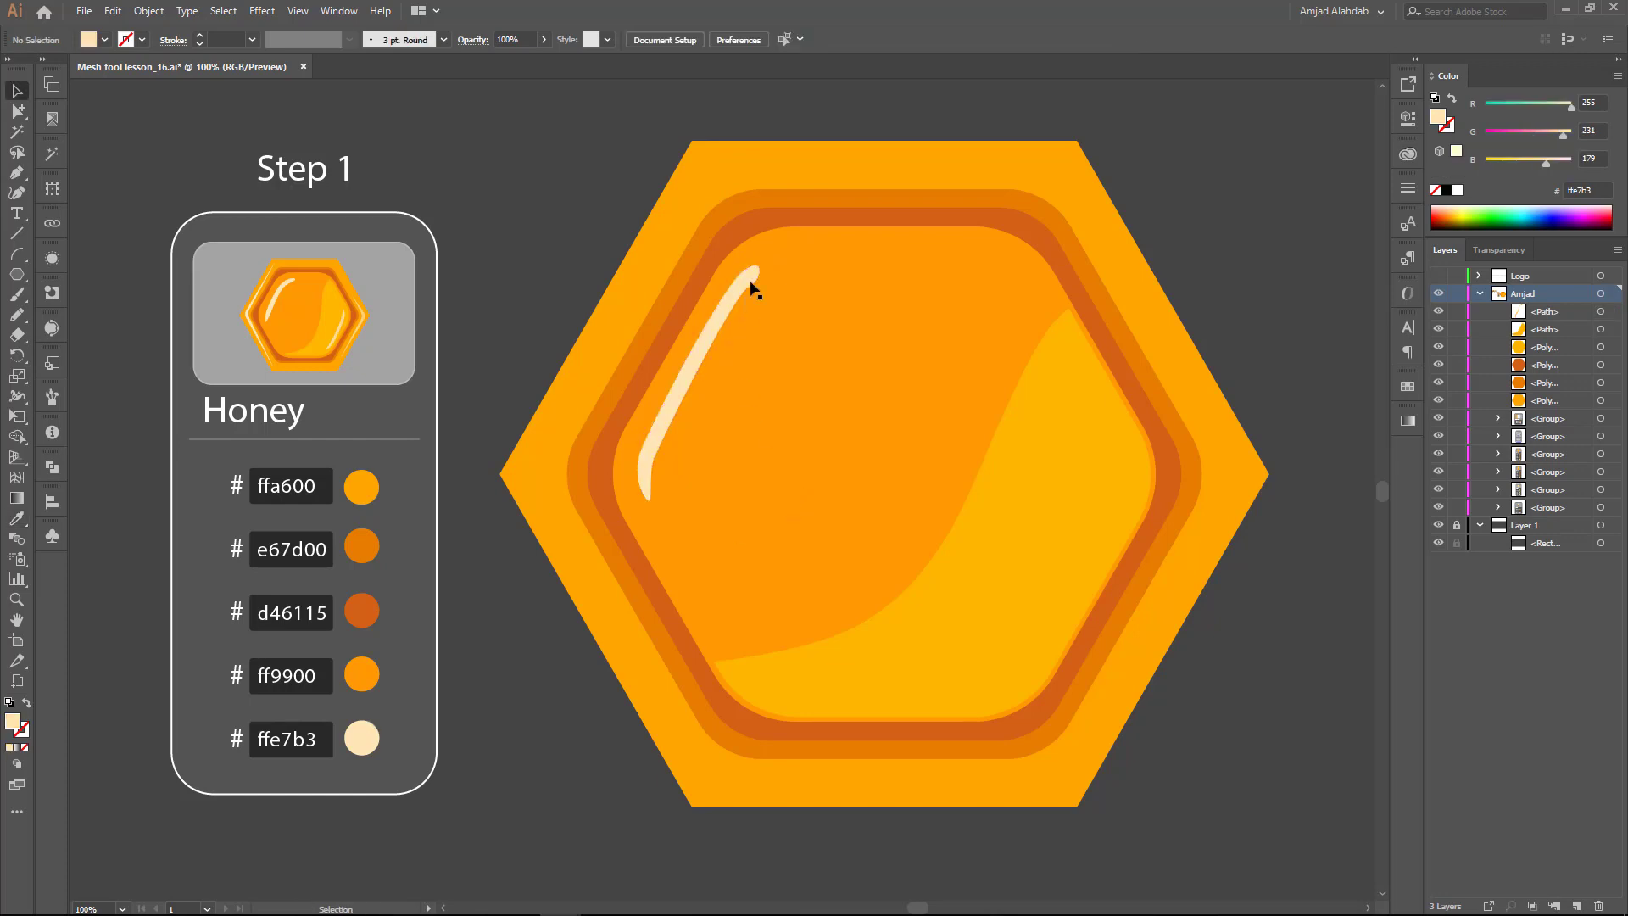
key("a")
left_click(763, 288)
left_click(599, 219)
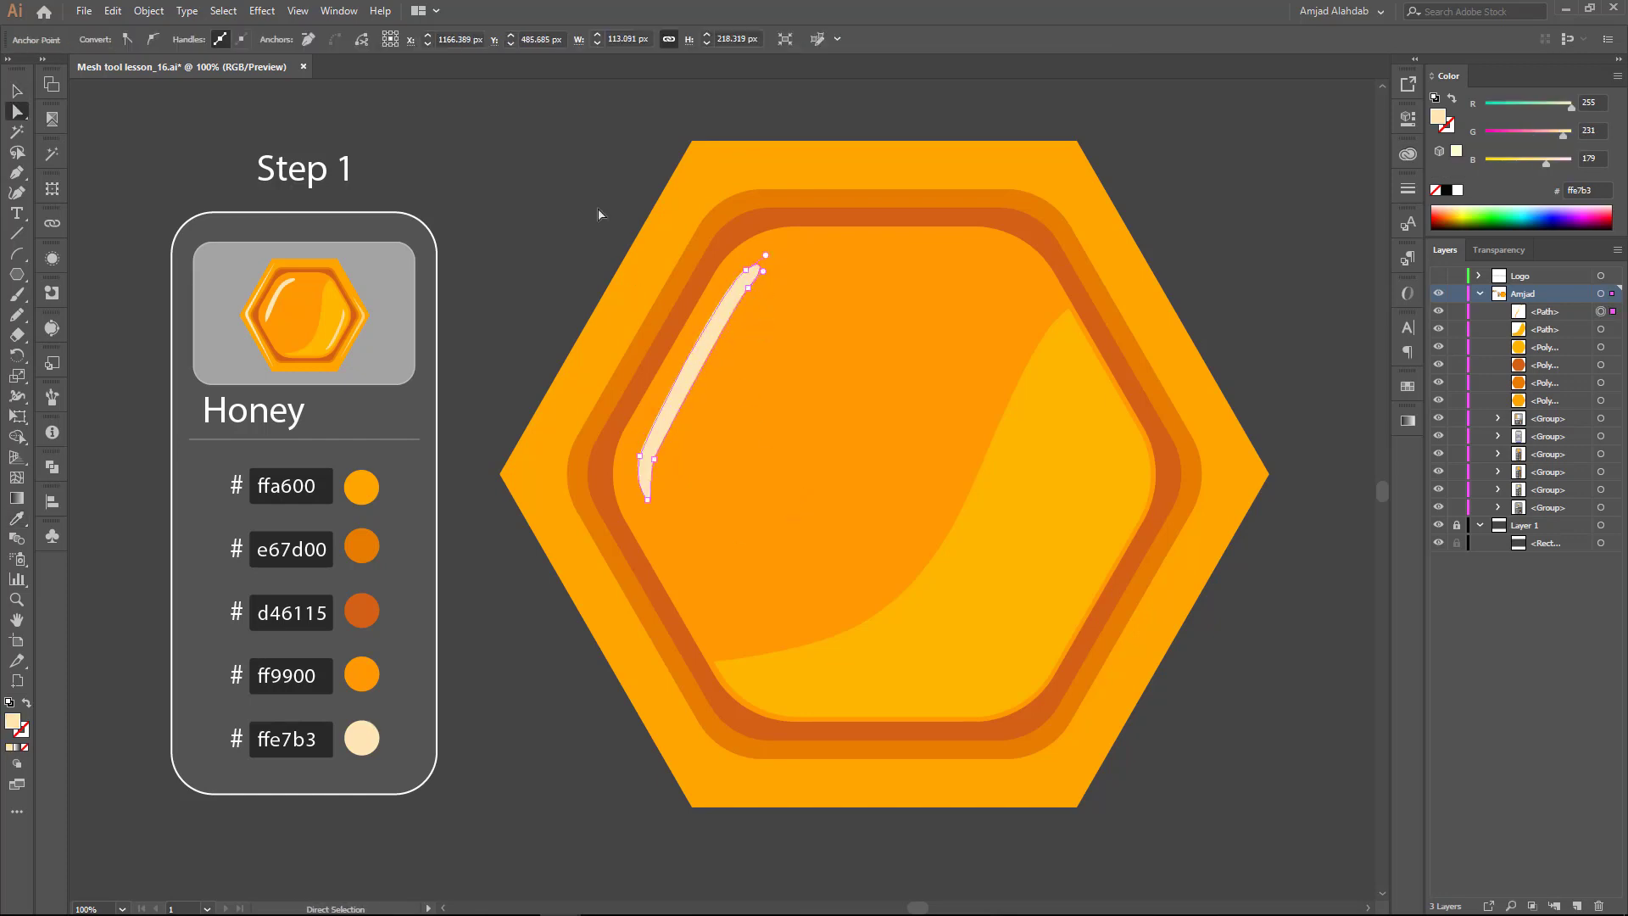
Step: Draw a second cream sliver along the lower-right inner edge, reshape and rotate it slightly
key("p")
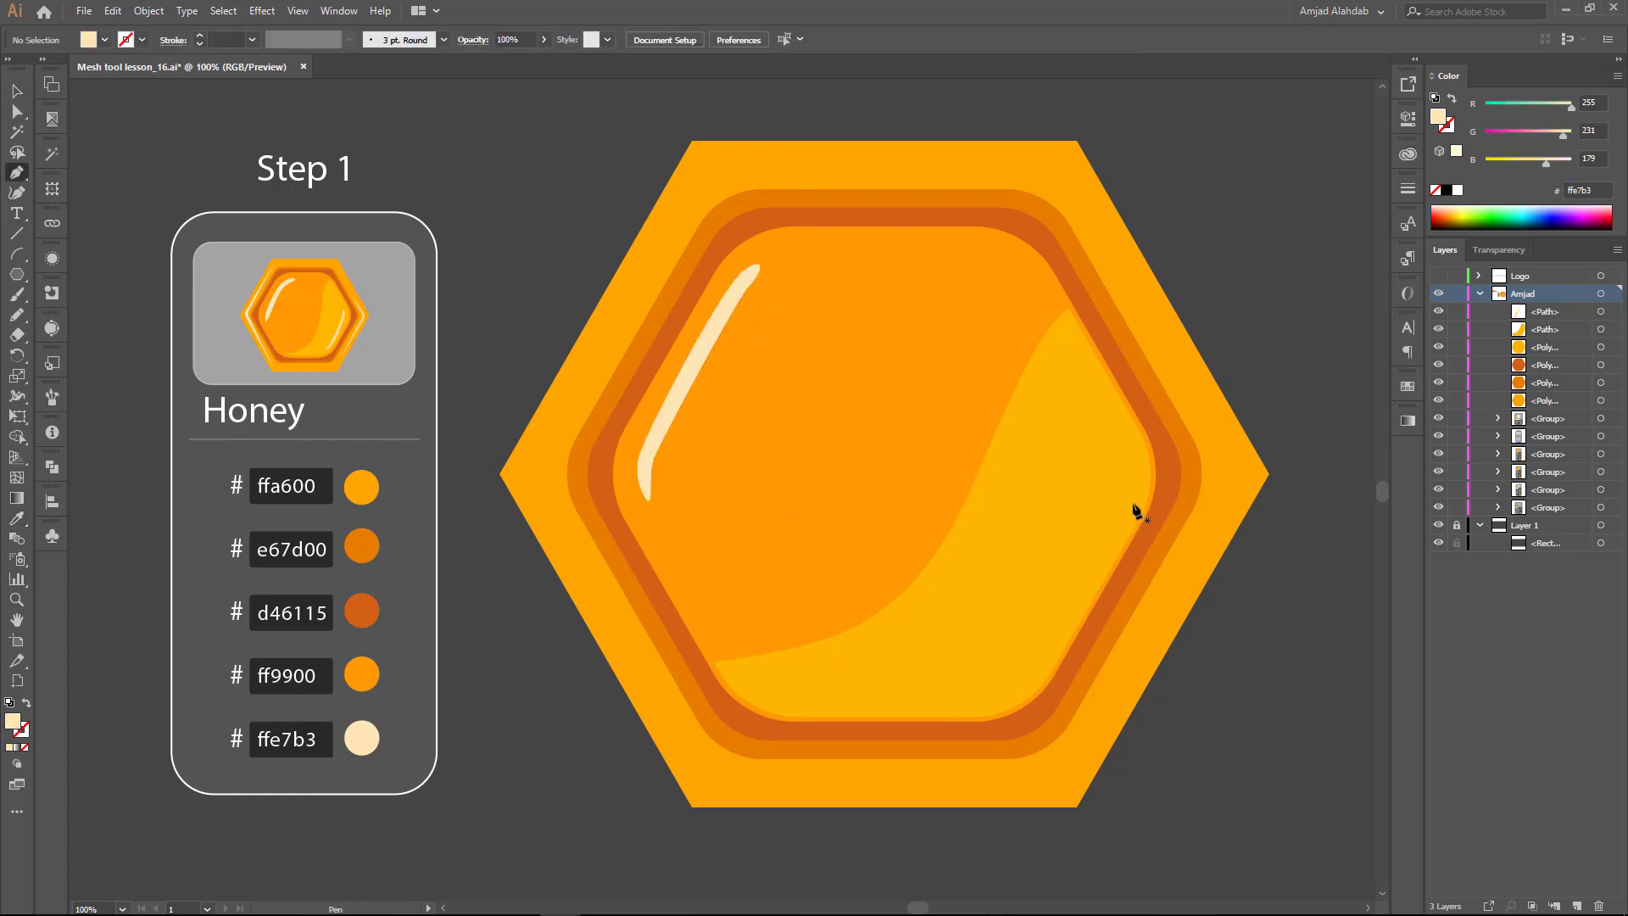
left_click(1121, 506)
left_click_drag(1019, 691, 993, 697)
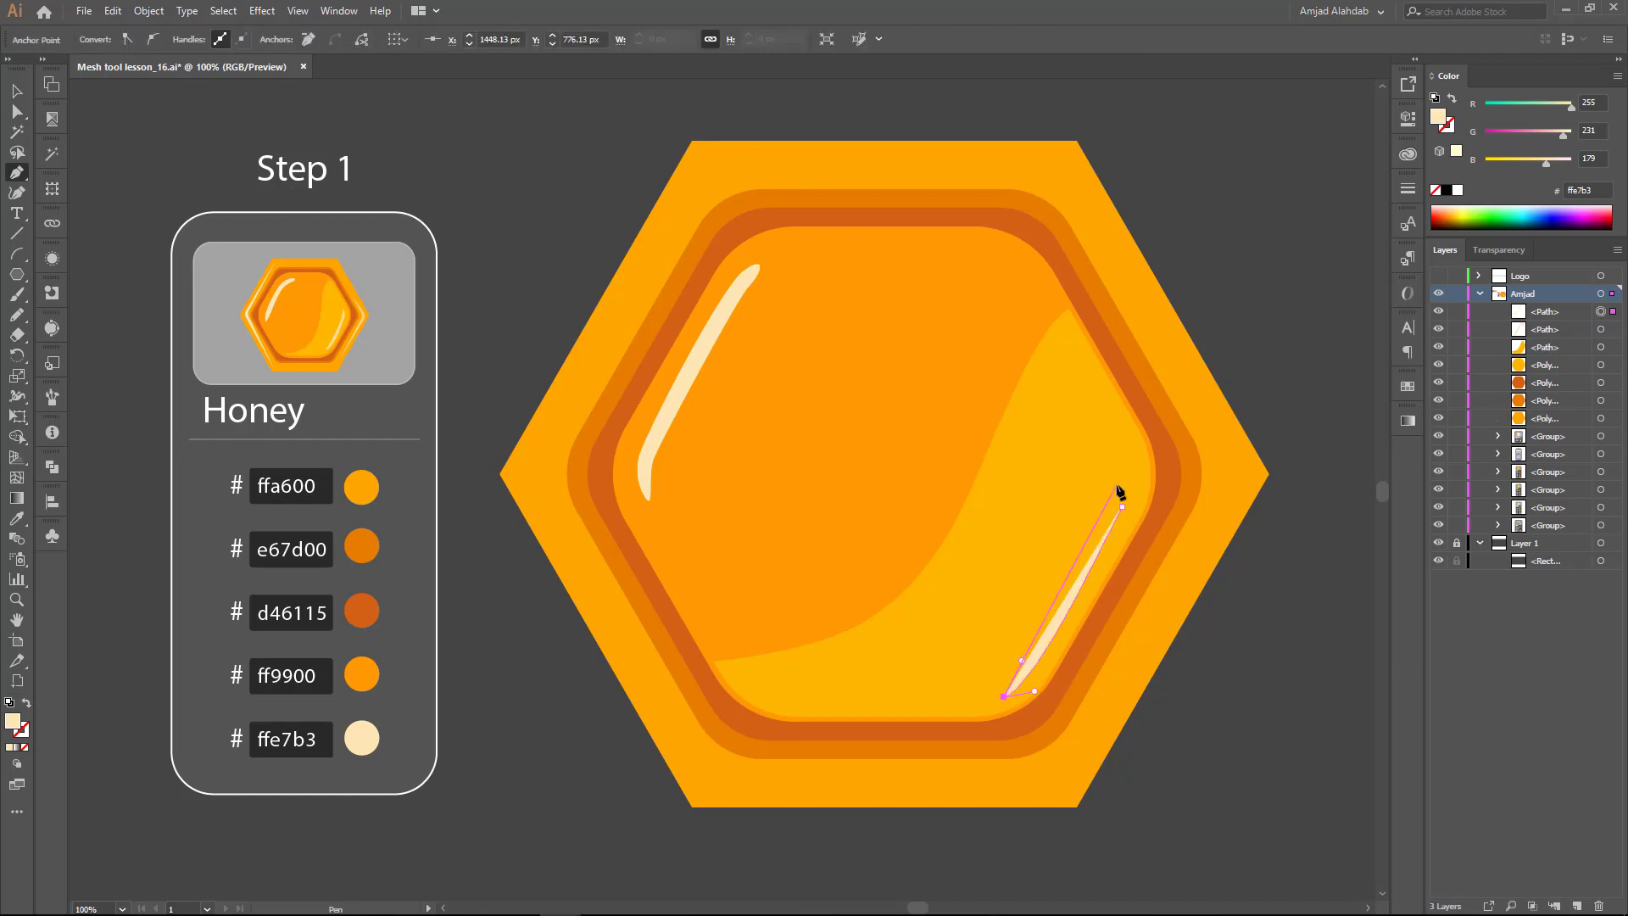
left_click_drag(1122, 506, 1124, 469)
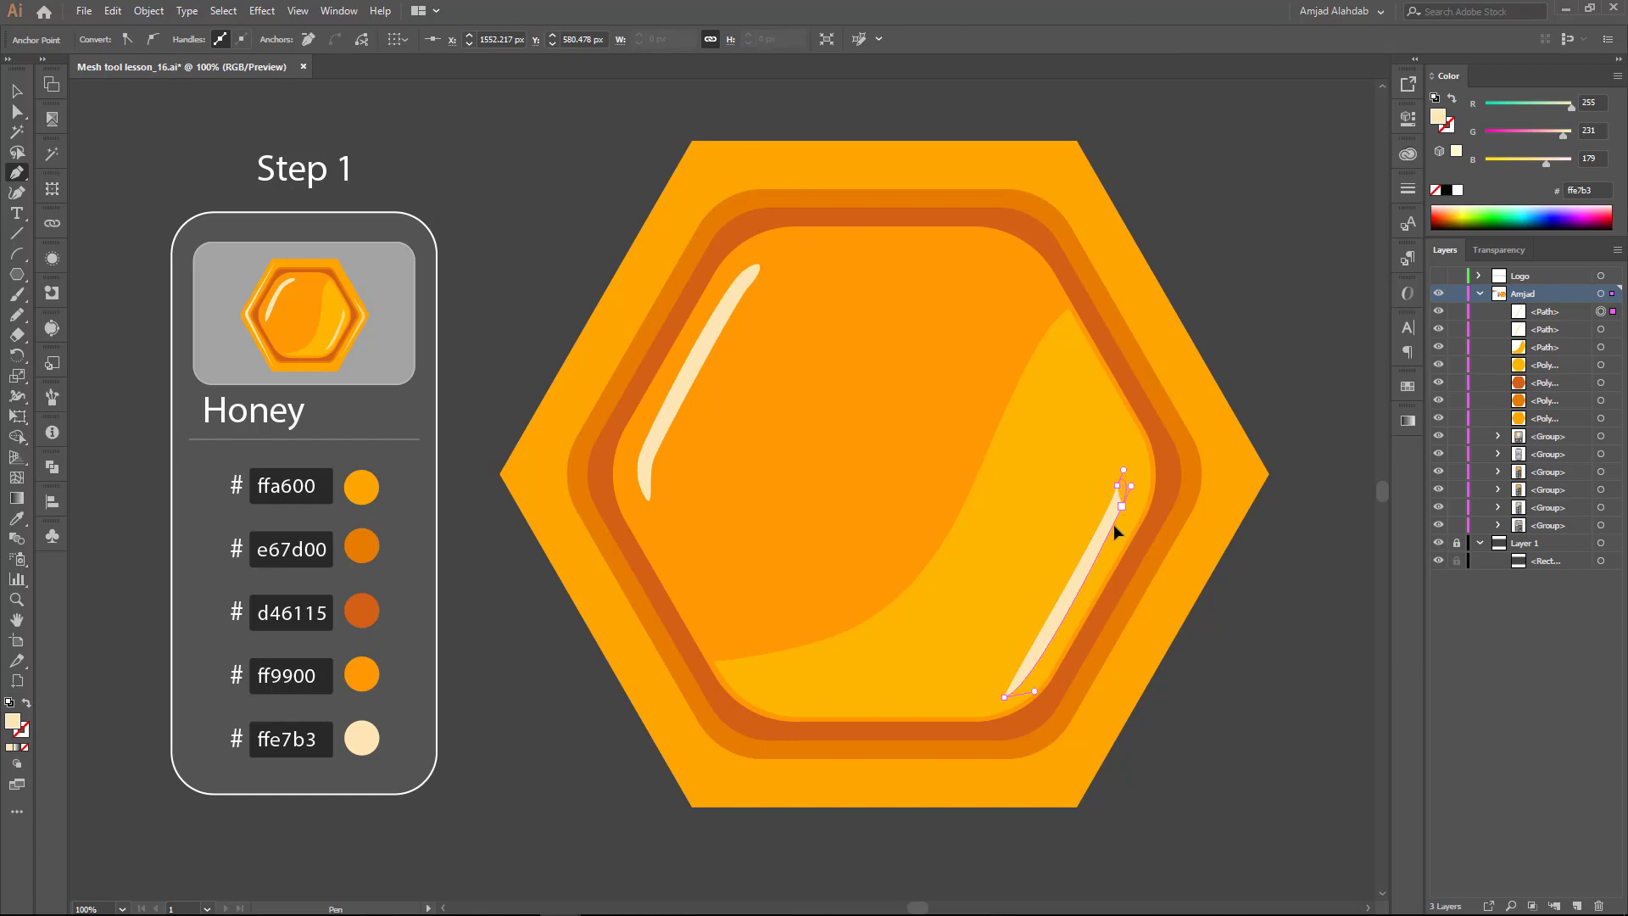
key("a")
left_click_drag(1116, 520, 1114, 510)
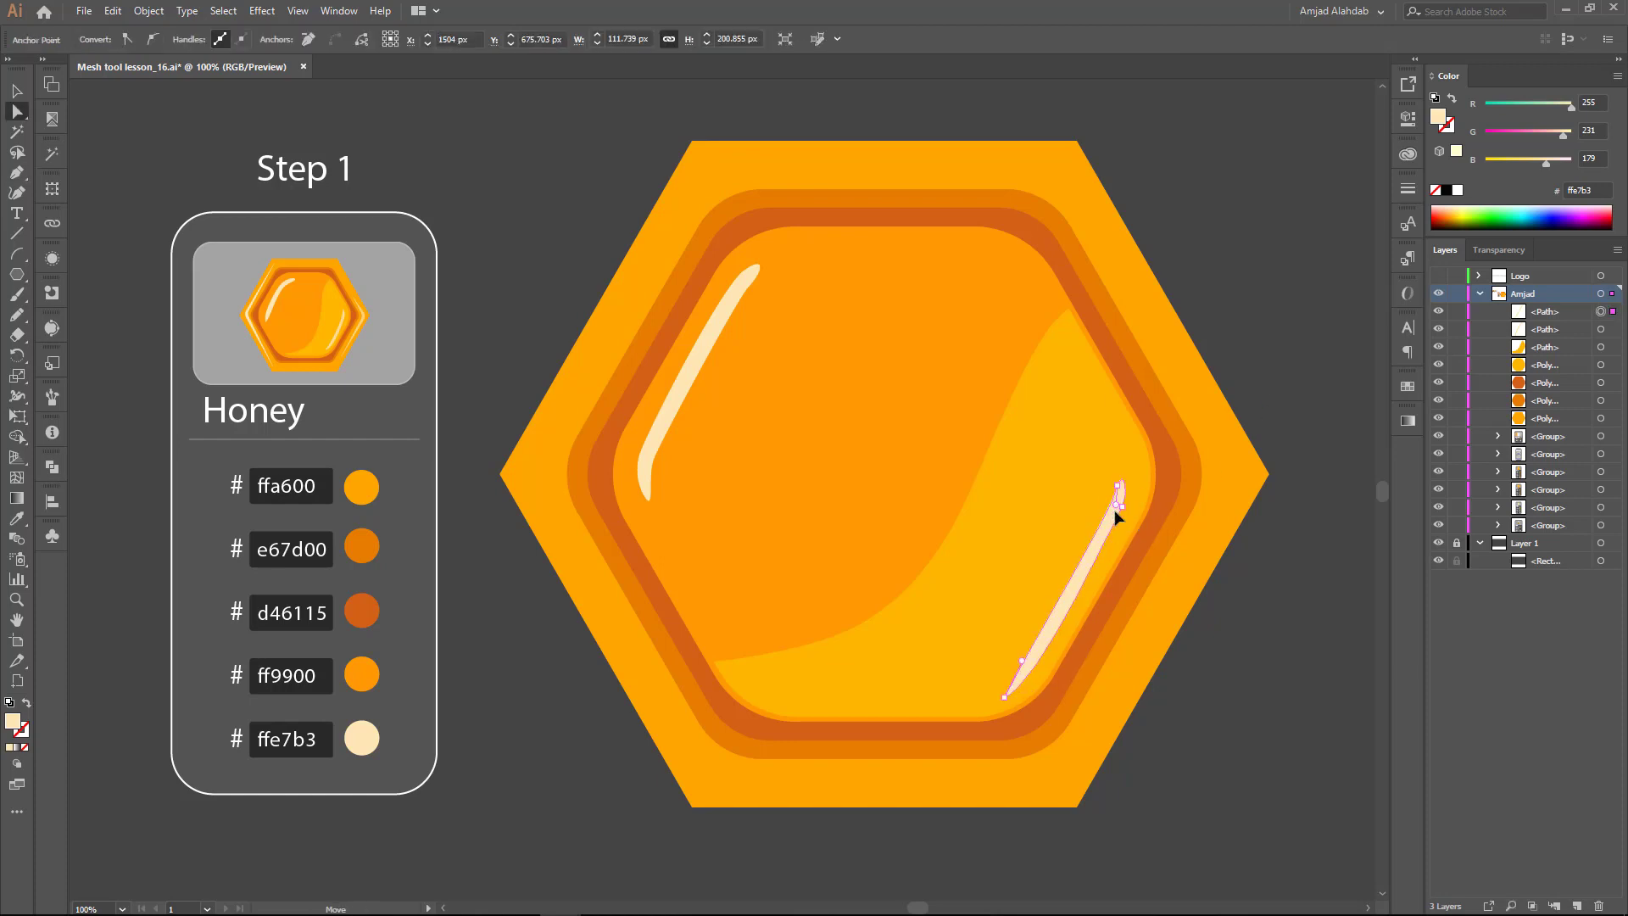
key("v")
left_click(1210, 665)
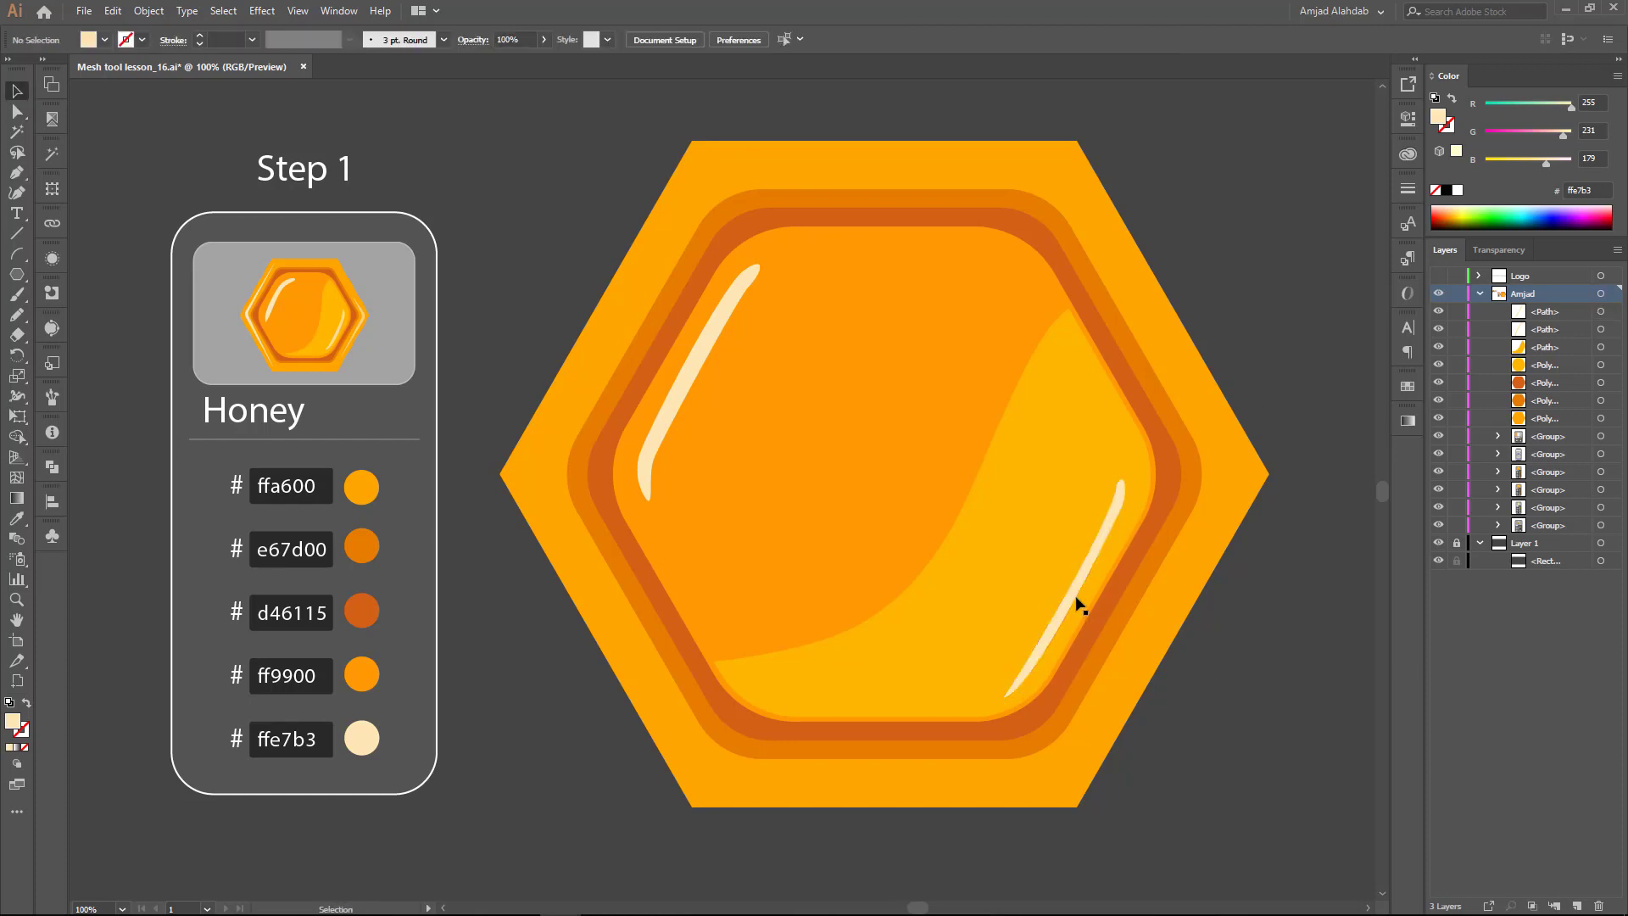
left_click(1117, 514)
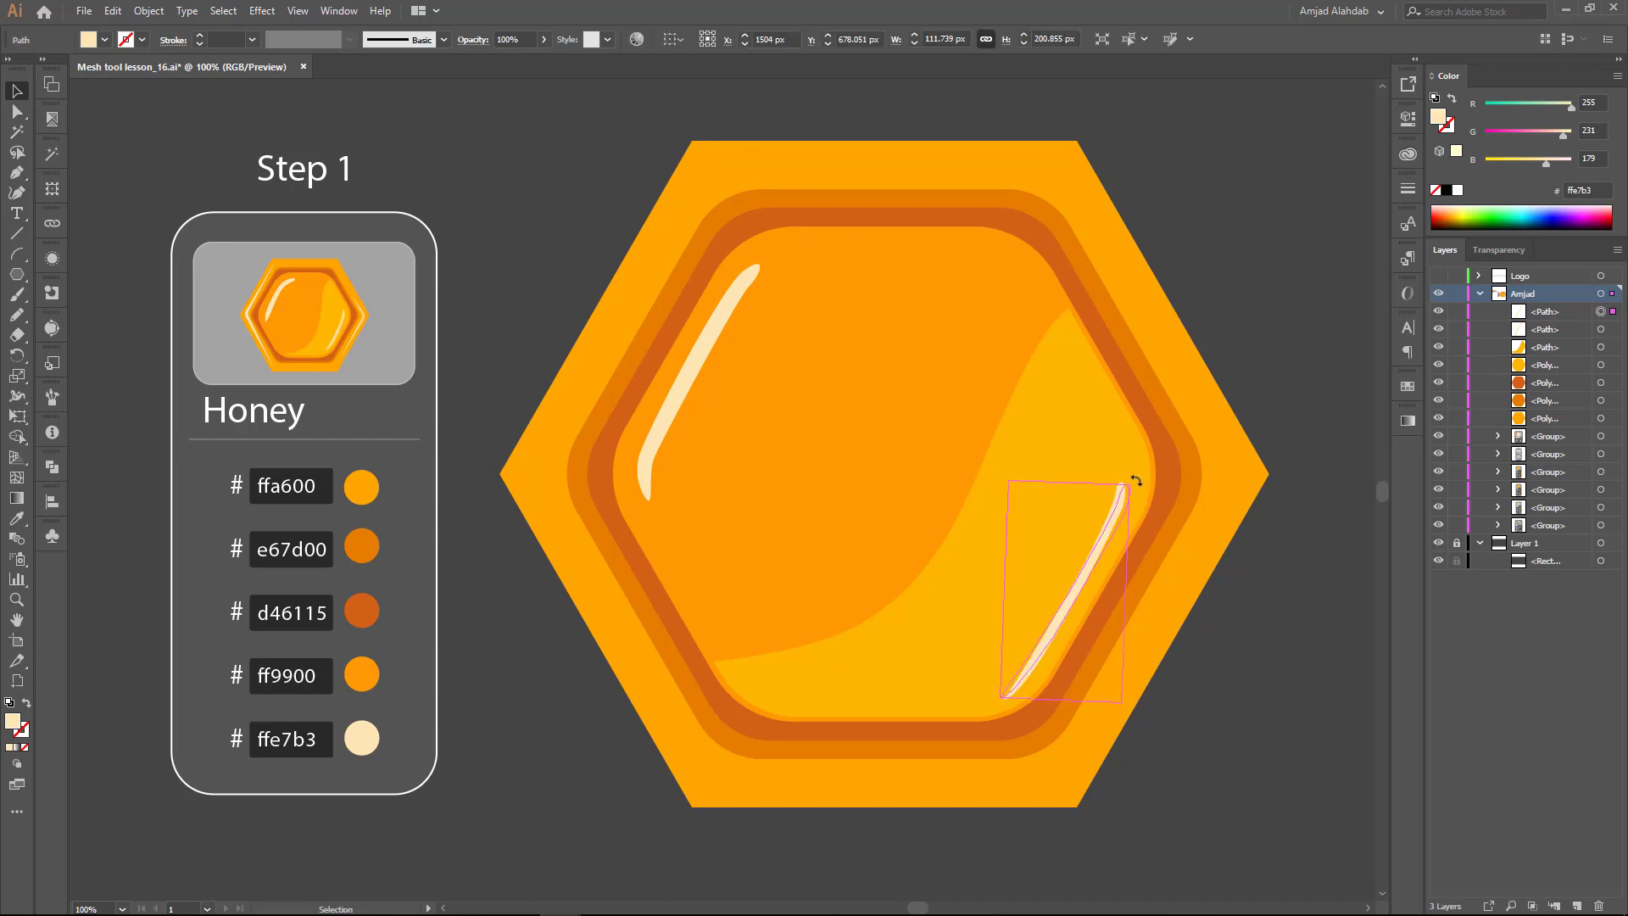
left_click_drag(1140, 481, 1138, 477)
left_click(1213, 698)
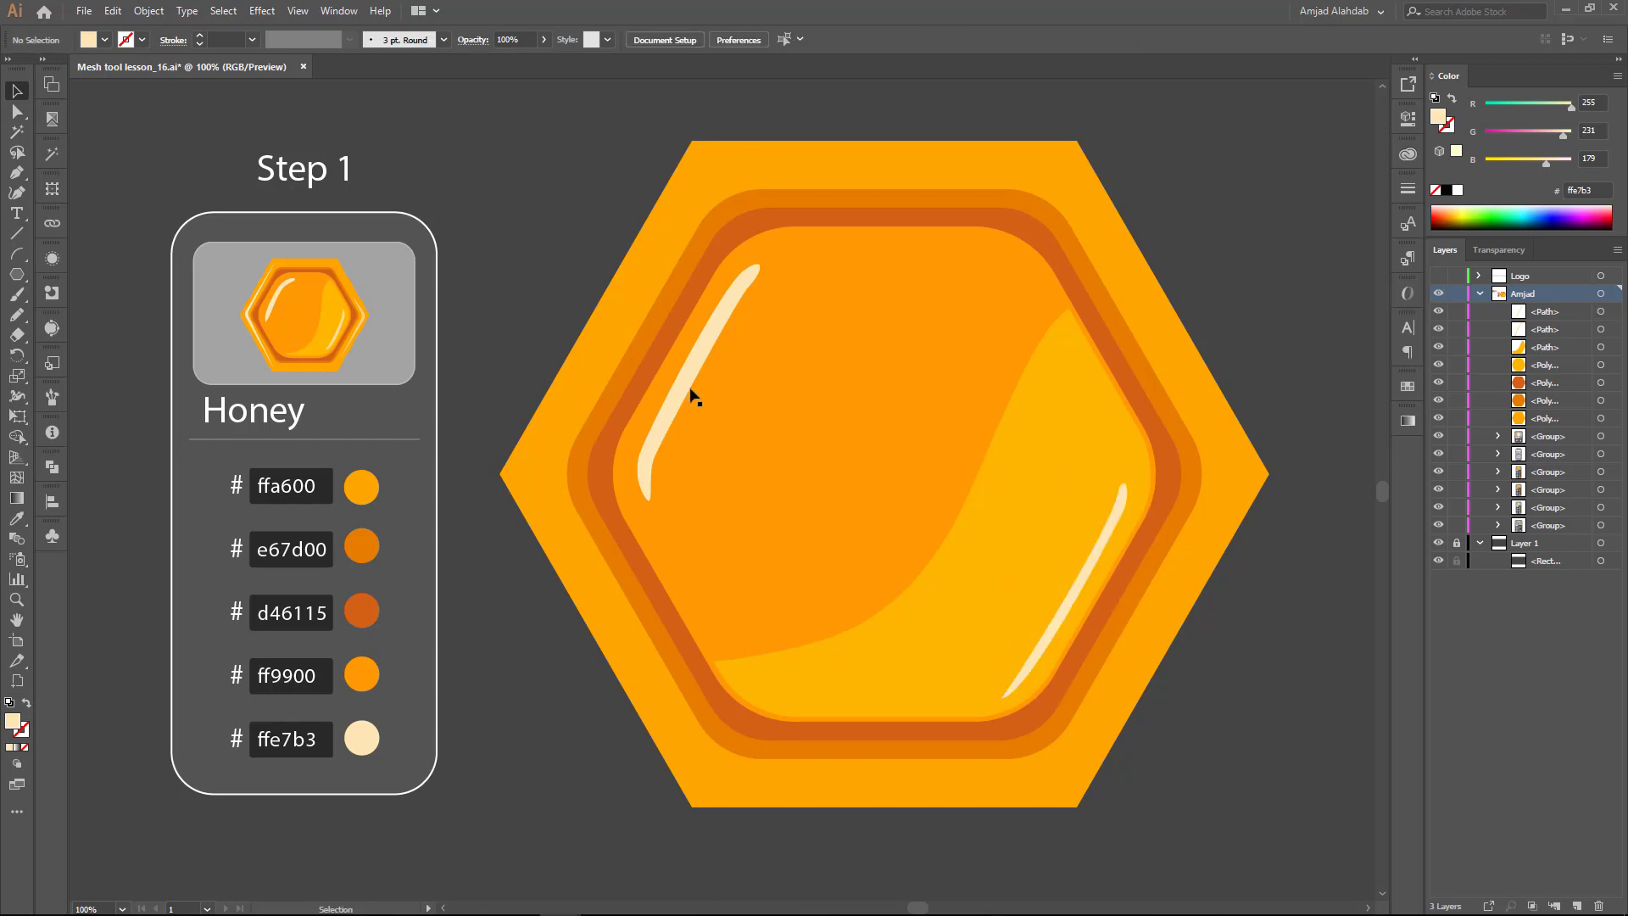
key("p")
Step: Draw a cream sliver along the outer hexagon's left edges with a rounded left corner
left_click(686, 173)
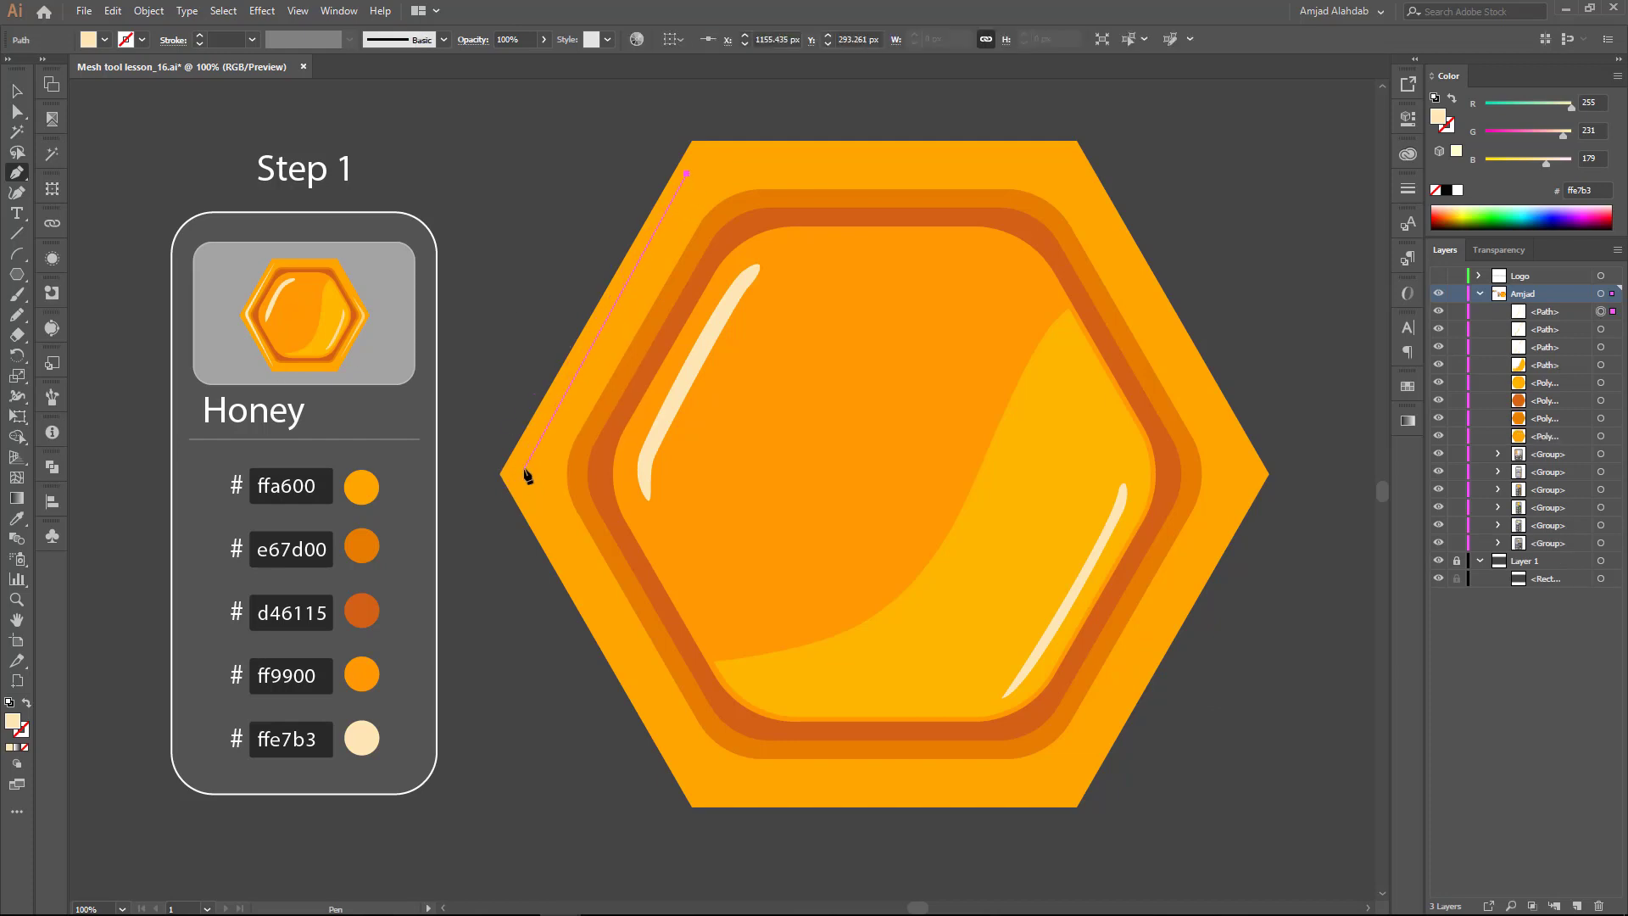
left_click(524, 469)
left_click(700, 776)
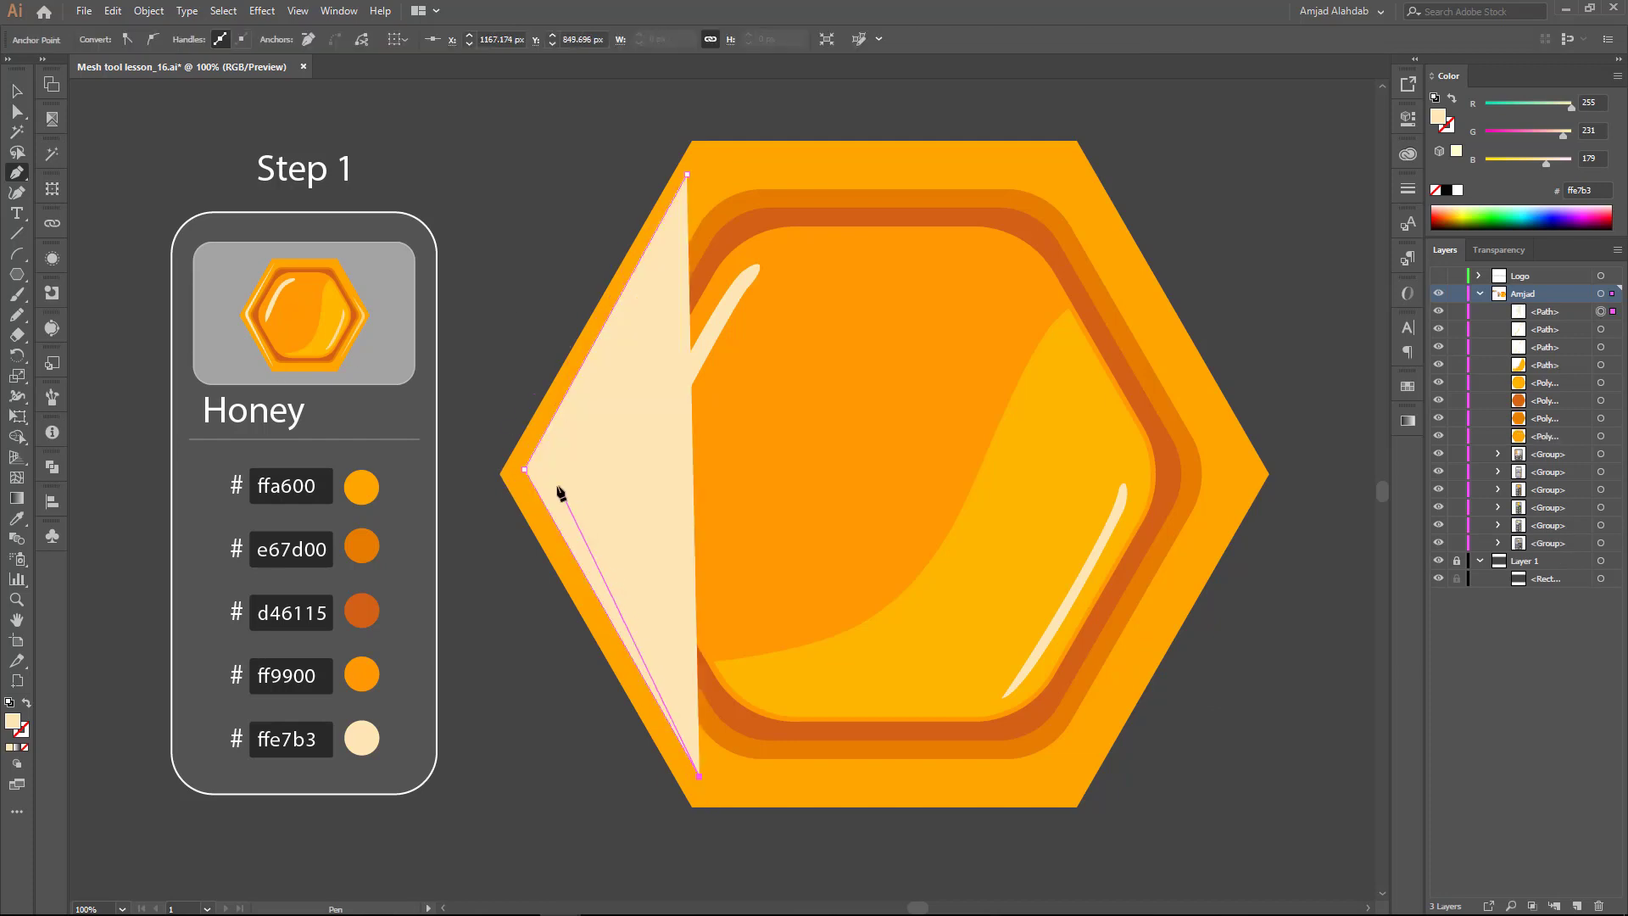
left_click(539, 469)
left_click(685, 175)
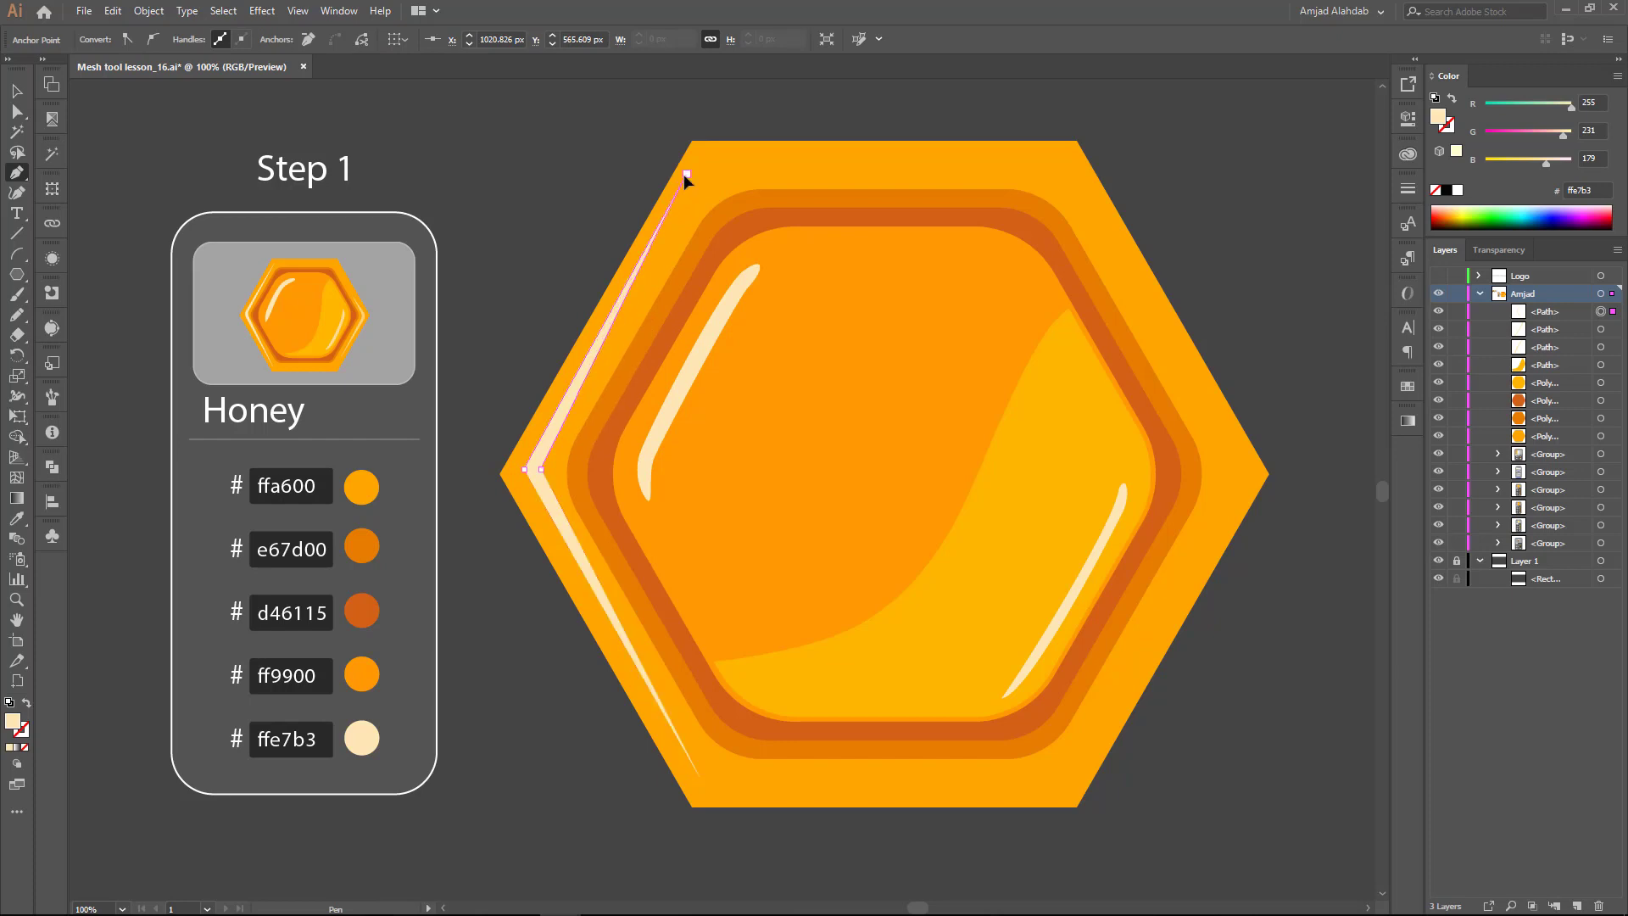
key("a")
left_click(542, 469)
left_click(546, 470)
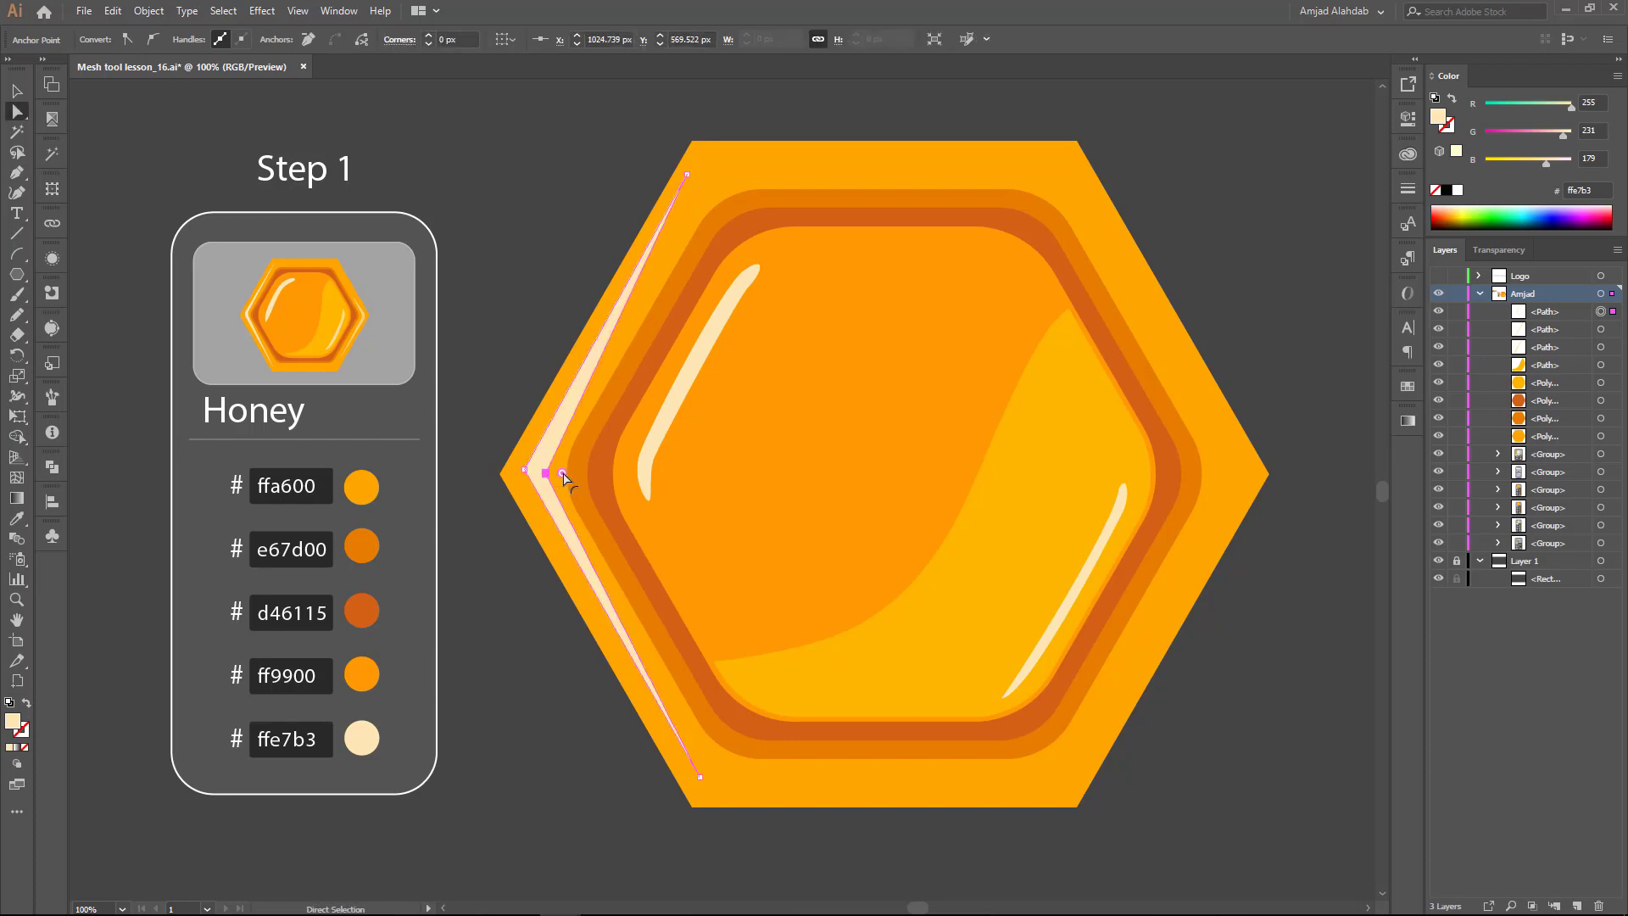
left_click_drag(564, 474, 594, 487)
key("v")
left_click(531, 343)
Step: Taper the sliver's top point inward, then select all honeycomb parts
key("a")
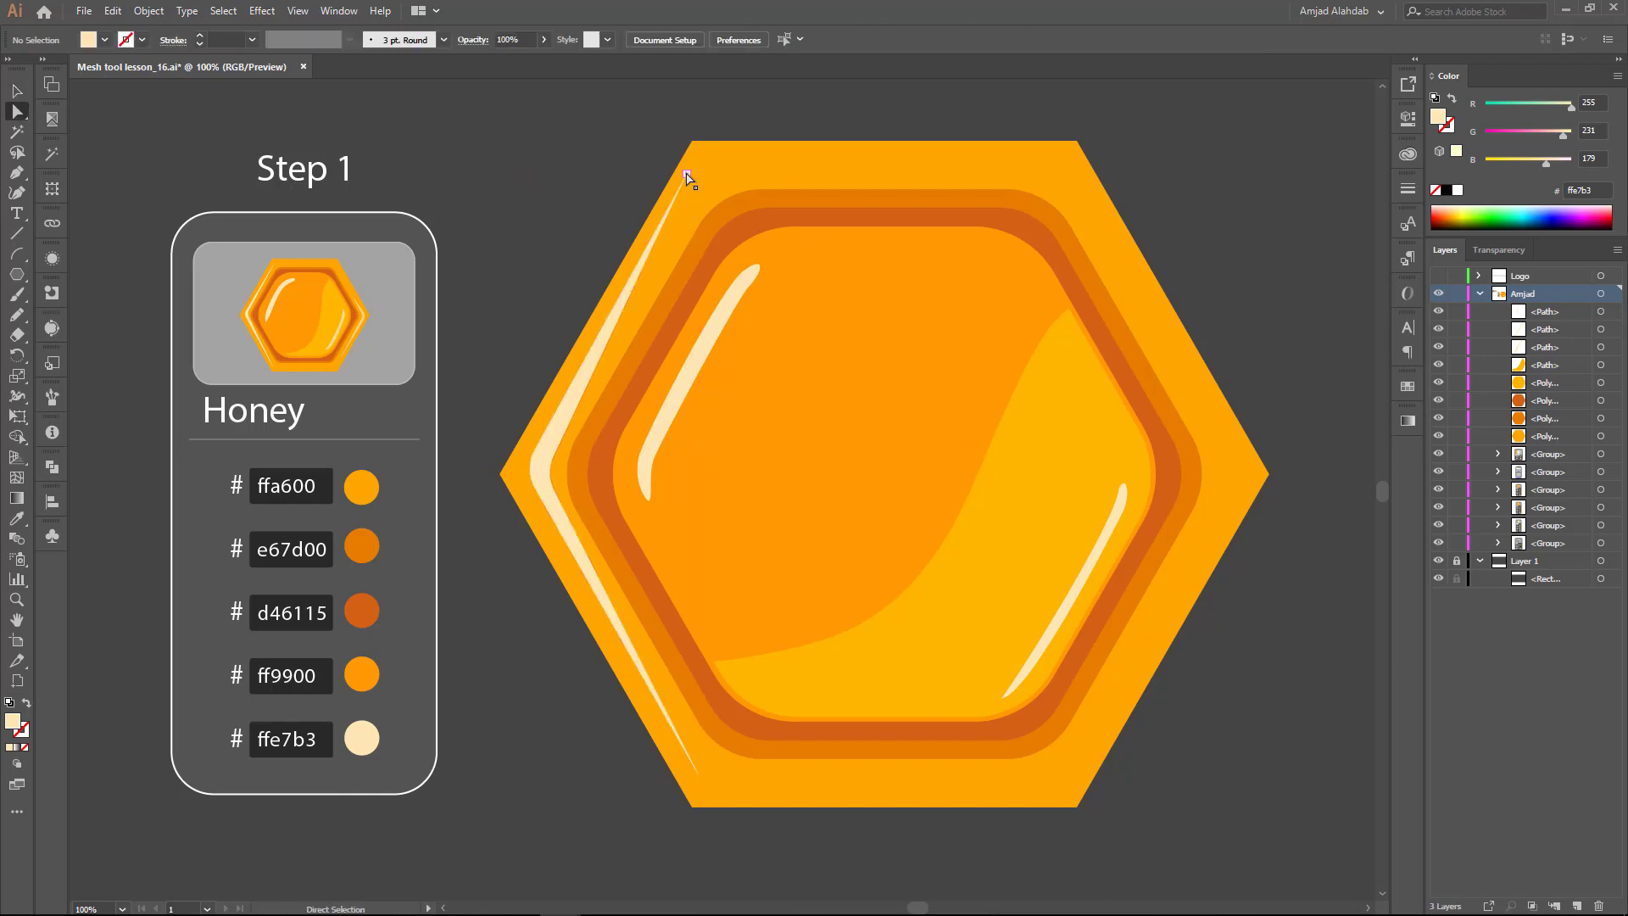
left_click_drag(686, 175, 695, 200)
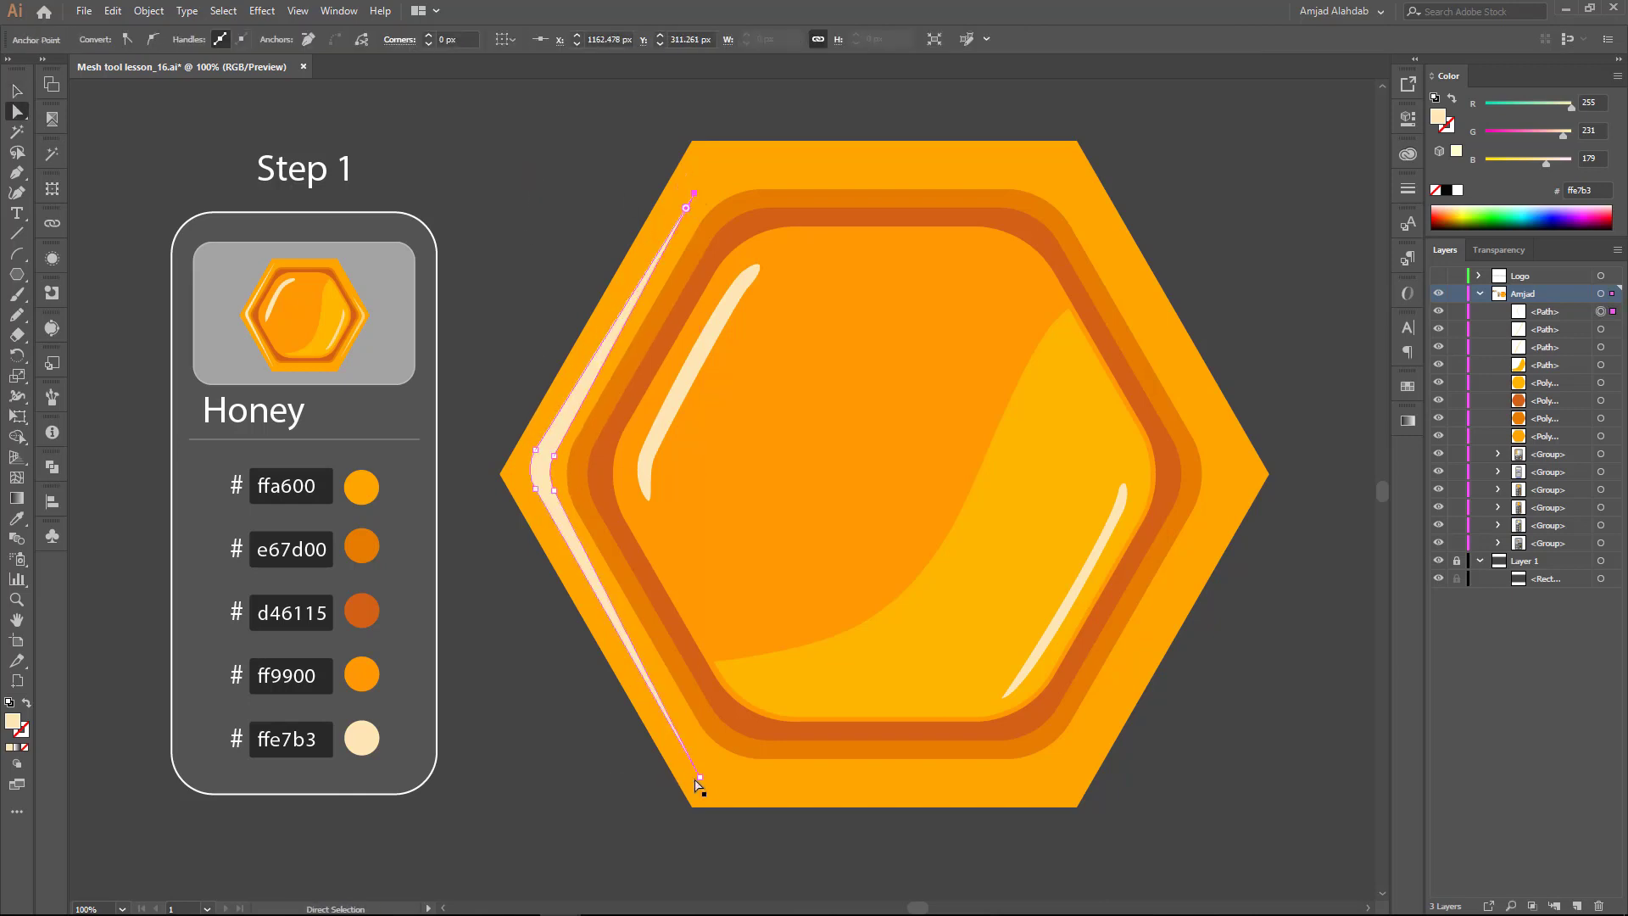
key("v")
left_click(563, 763)
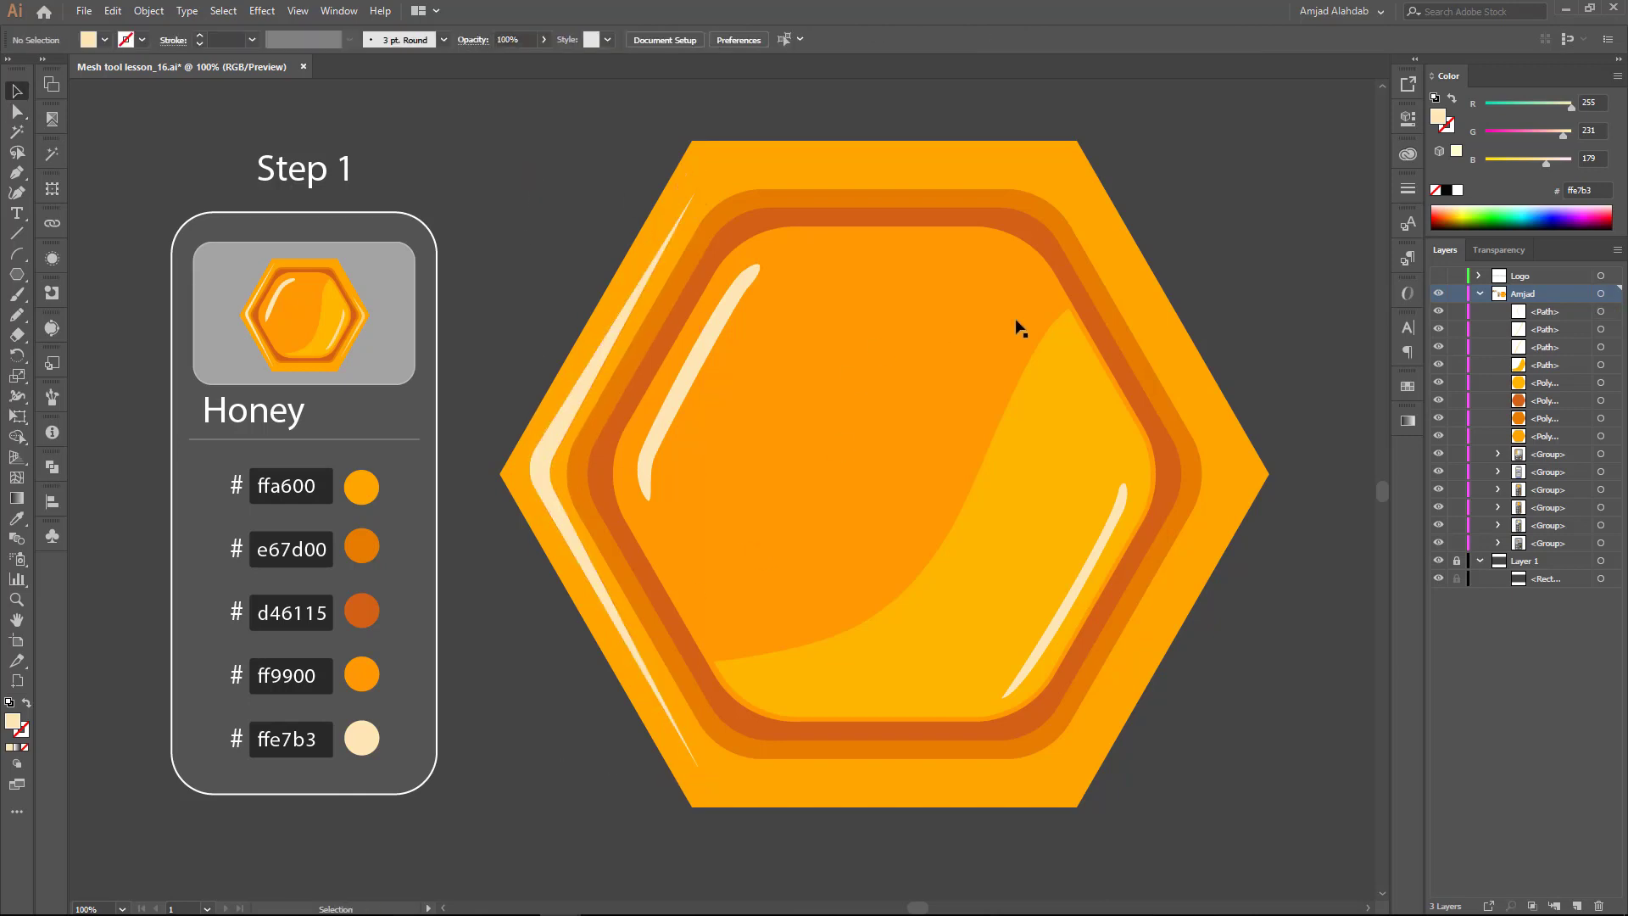
left_click_drag(551, 799, 1058, 226)
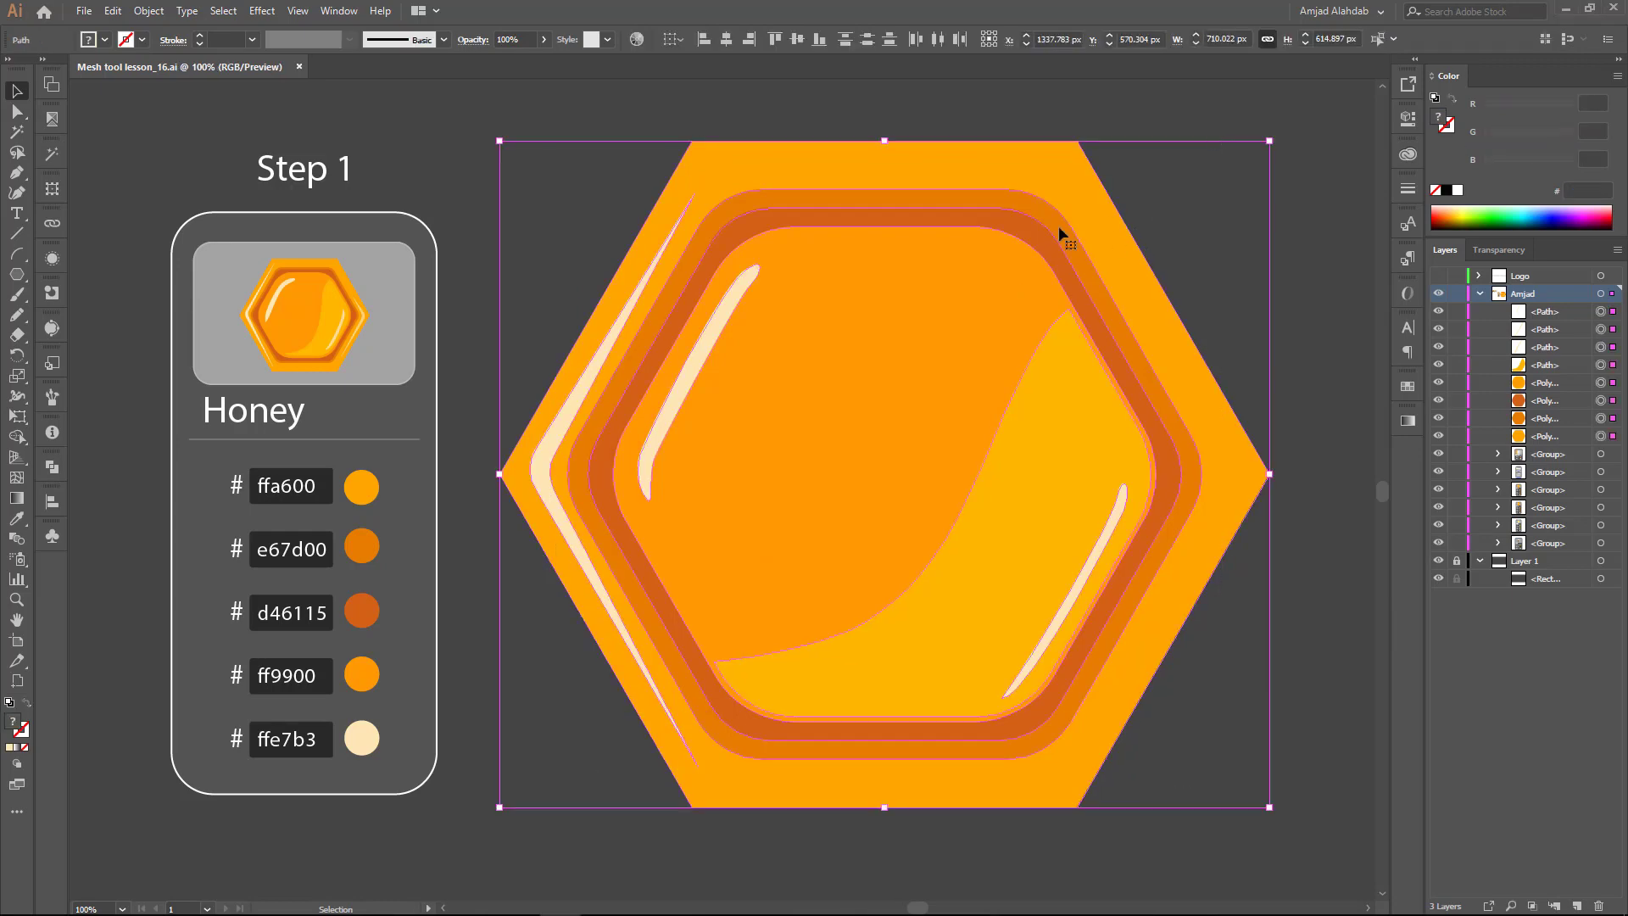
Step: Group the honeycomb parts, shrink the group and move it upward
right_click(807, 261)
left_click(846, 364)
key("ctrl+minus")
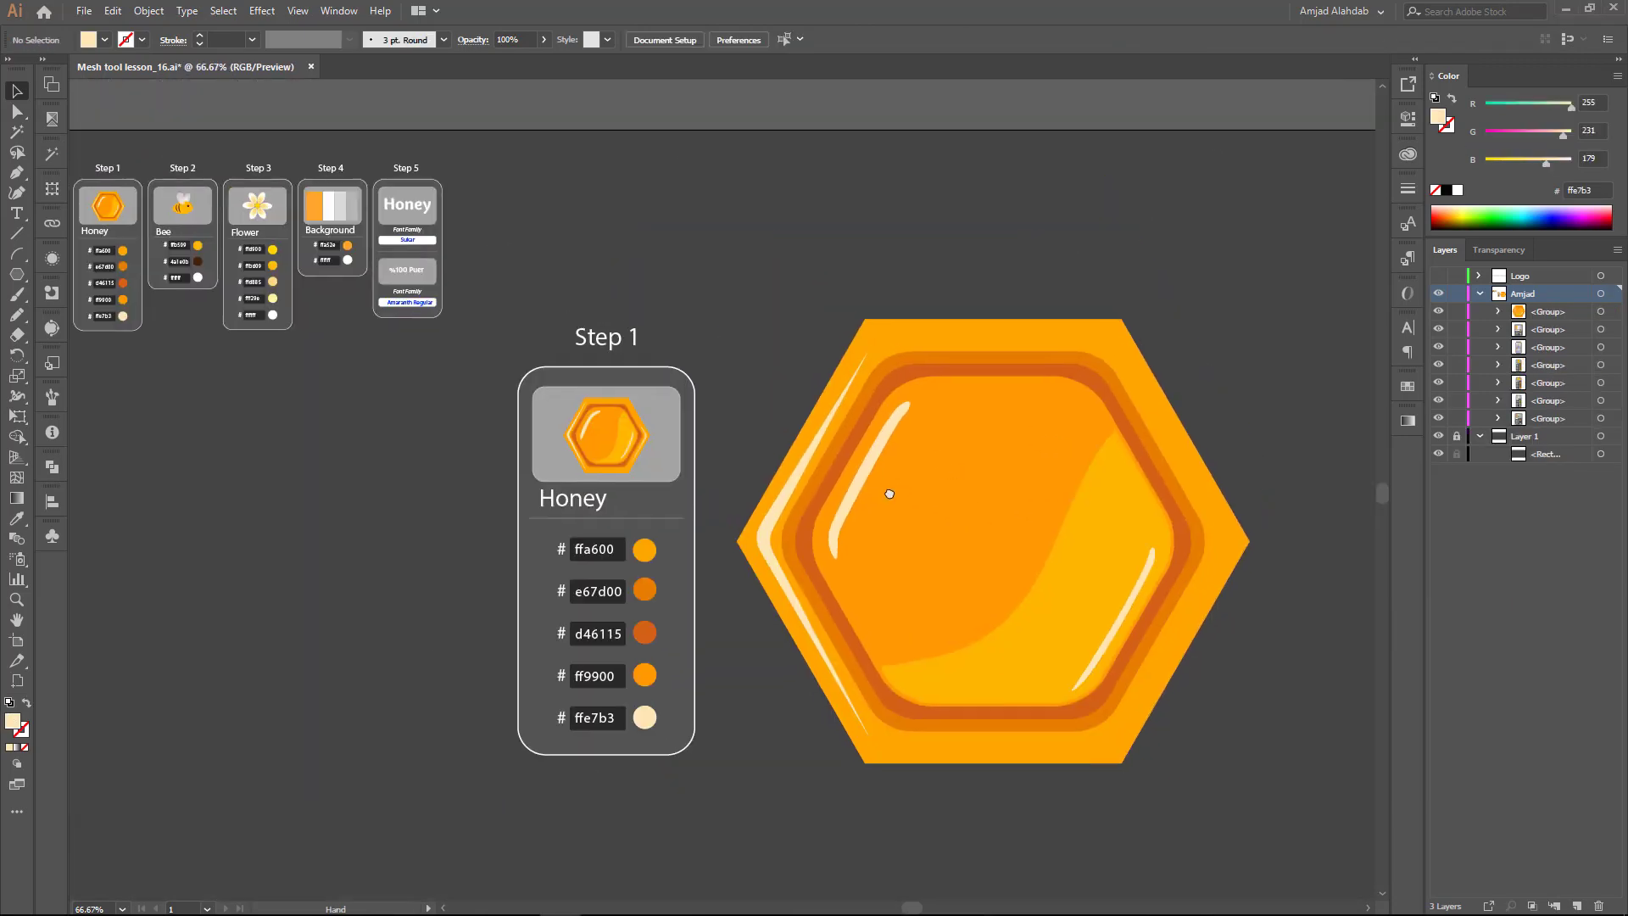
left_click(1083, 436)
left_click_drag(1226, 302, 915, 574)
mouse_move(835, 653)
left_mouse_down()
mouse_move(820, 414)
mouse_move(1234, 278)
left_mouse_up()
Step: Delete the large Step 1 card and place an enlarged copy of the Step 2 Bee card
left_click(694, 442)
key("Delete")
left_click(230, 229)
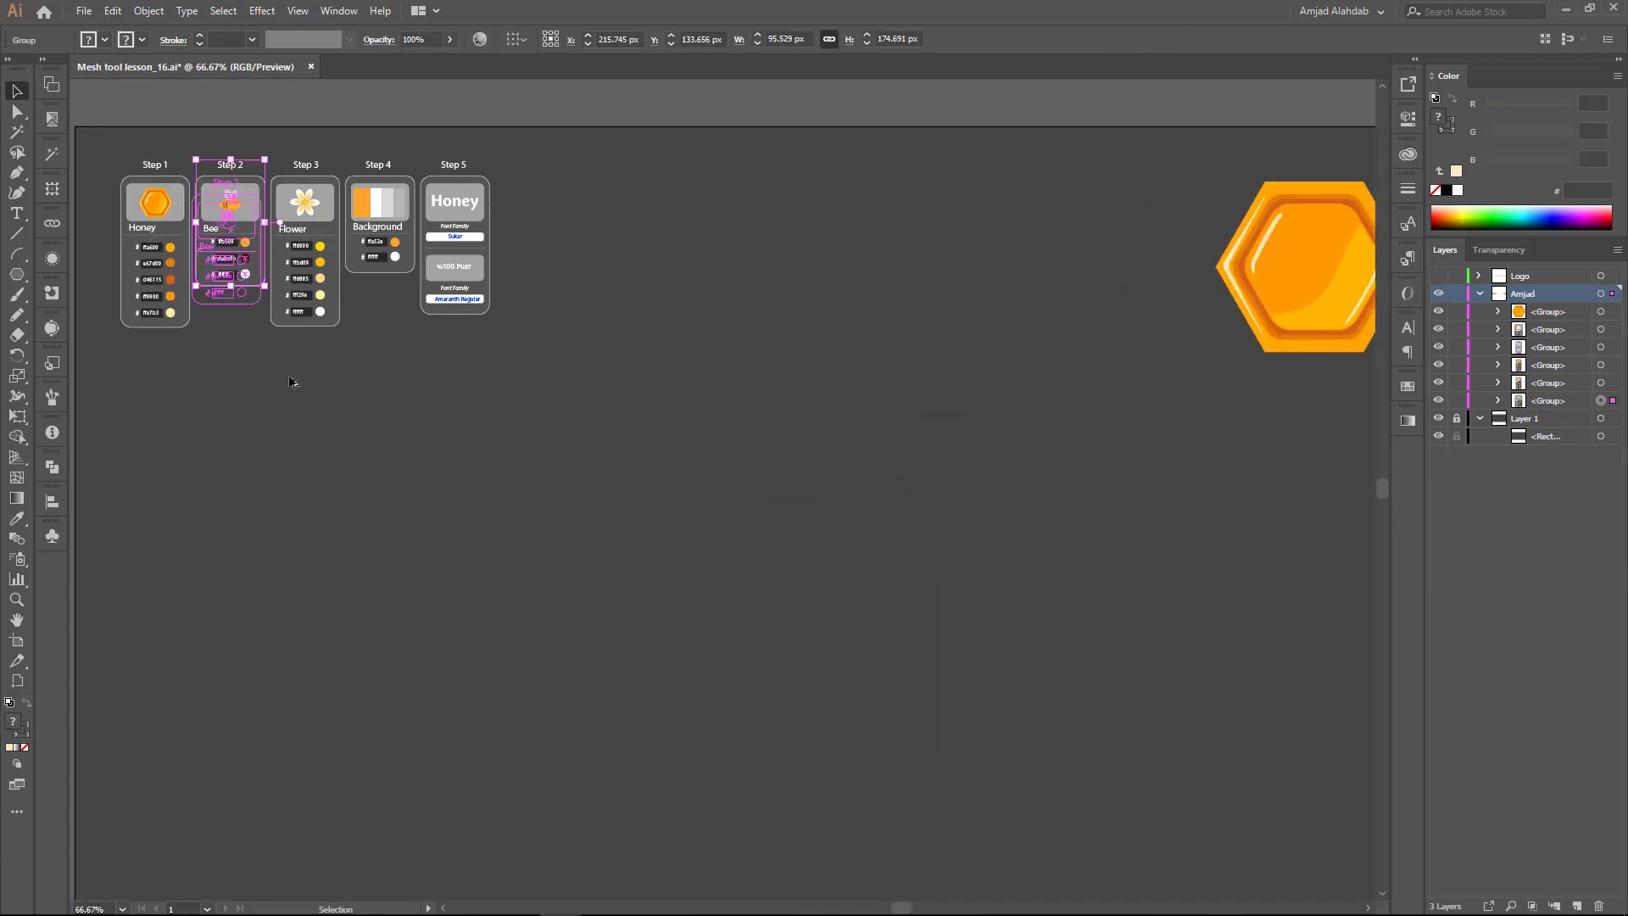
key("ctrl+c")
key("ctrl+v")
left_click_drag(665, 540, 789, 383)
key("ctrl+equal")
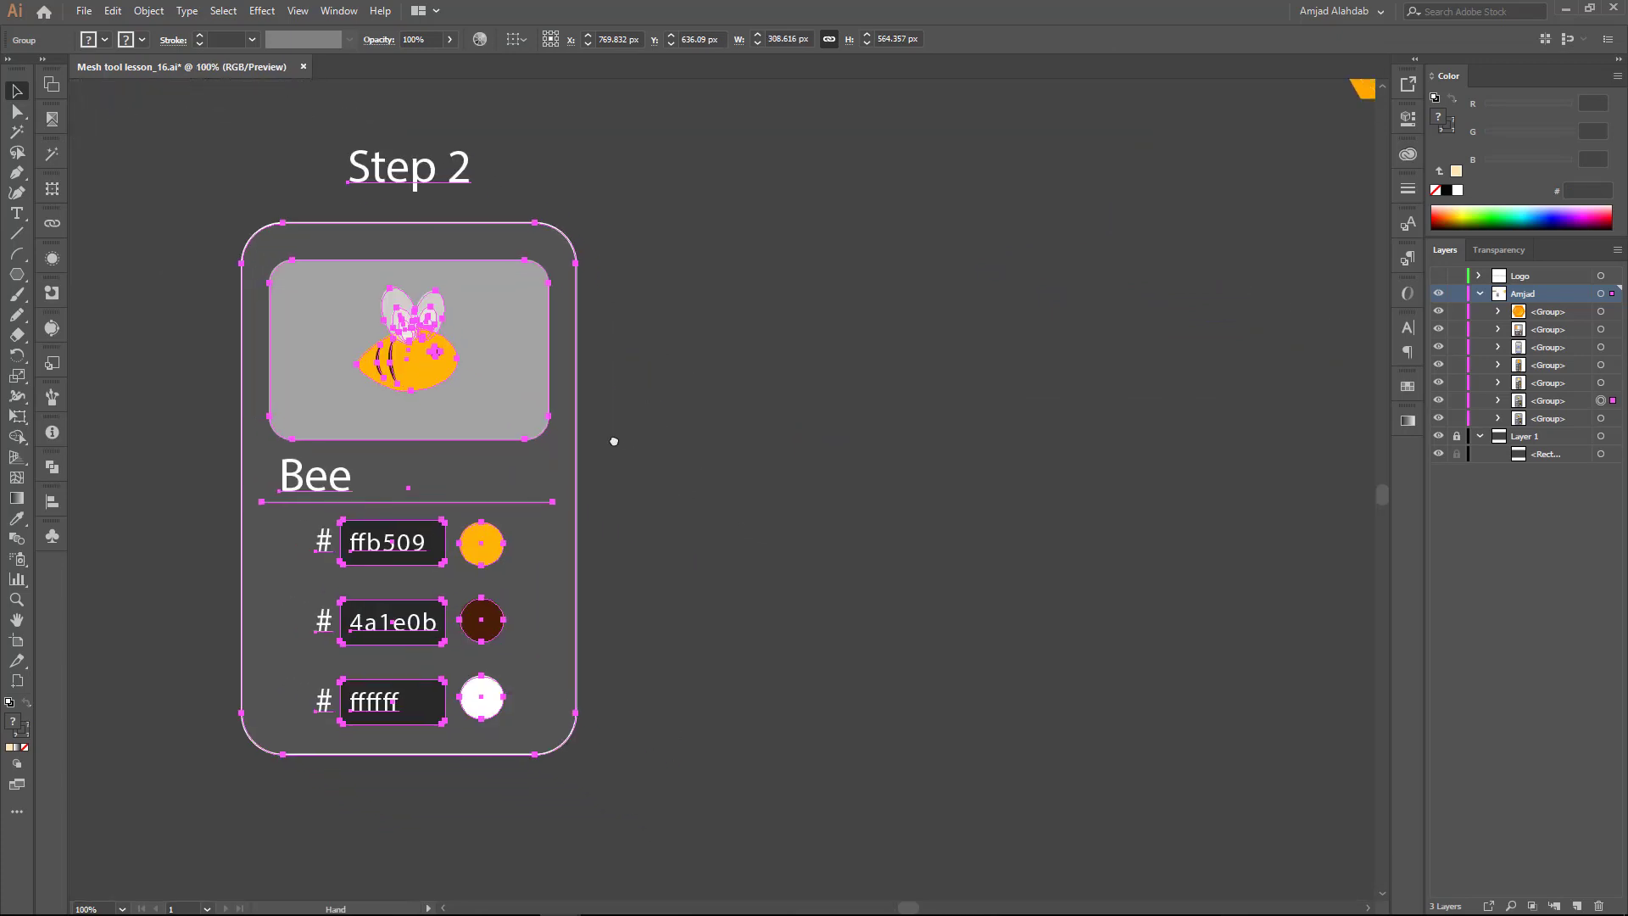
left_click_drag(449, 393, 449, 395)
left_click(721, 449)
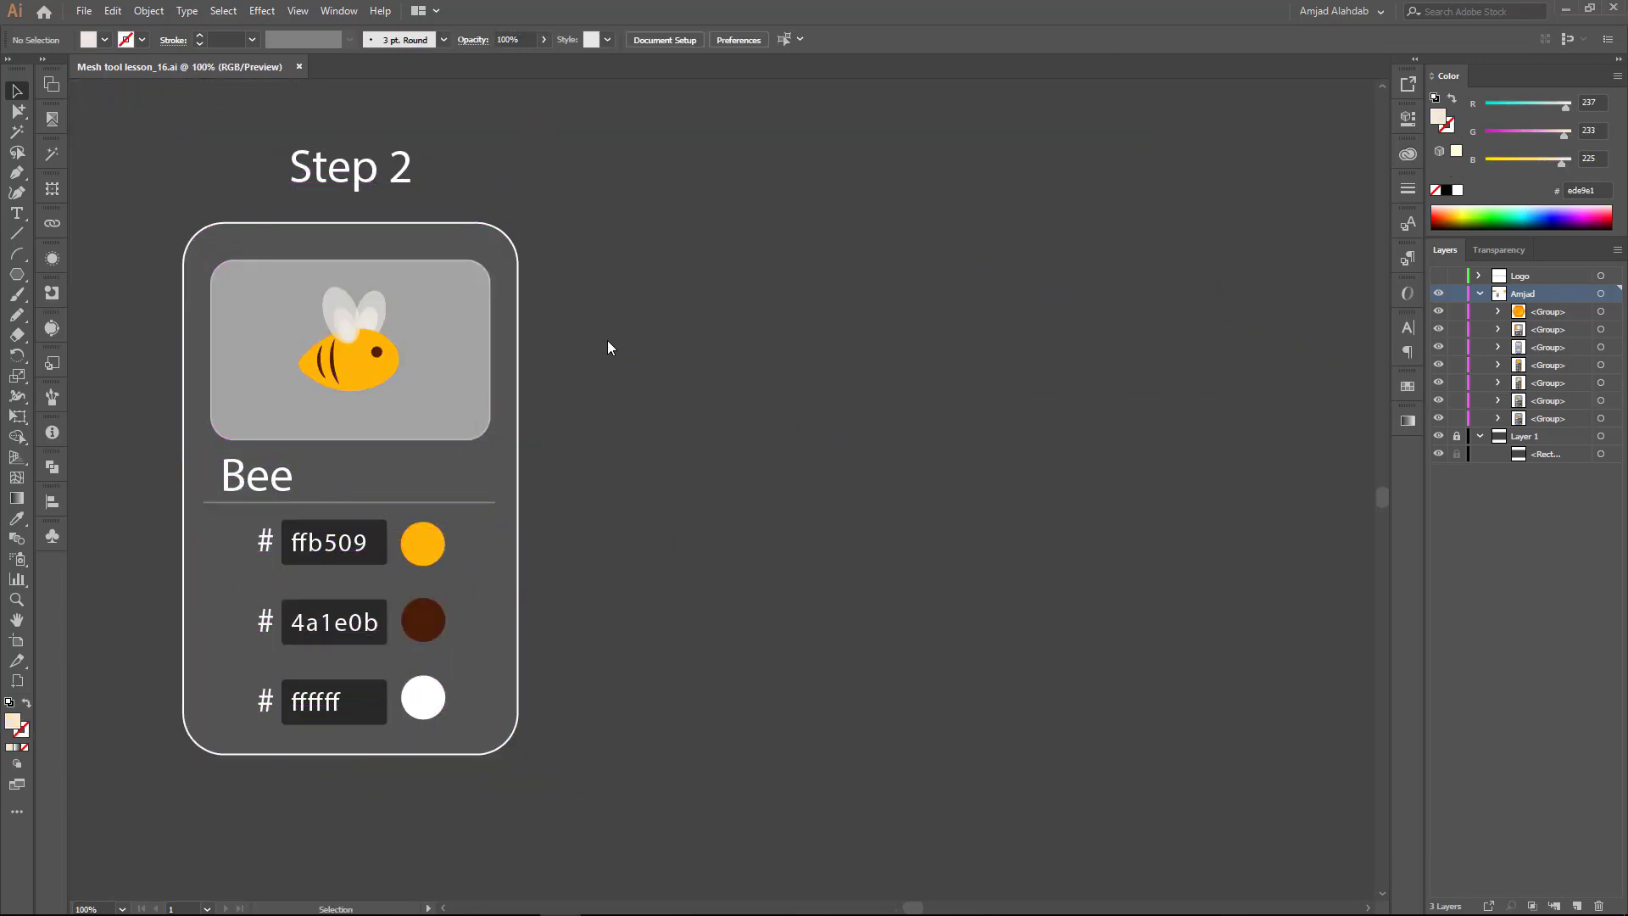
Step: Draw a wide ellipse beside the Bee card
right_click(17, 274)
left_click(93, 312)
mouse_move(645, 314)
left_mouse_down()
mouse_move(1167, 628)
mouse_move(1184, 622)
left_mouse_up()
Step: Fill the ellipse with ffb509 and convert its left anchor into a sharp point
key("i")
left_click(422, 543)
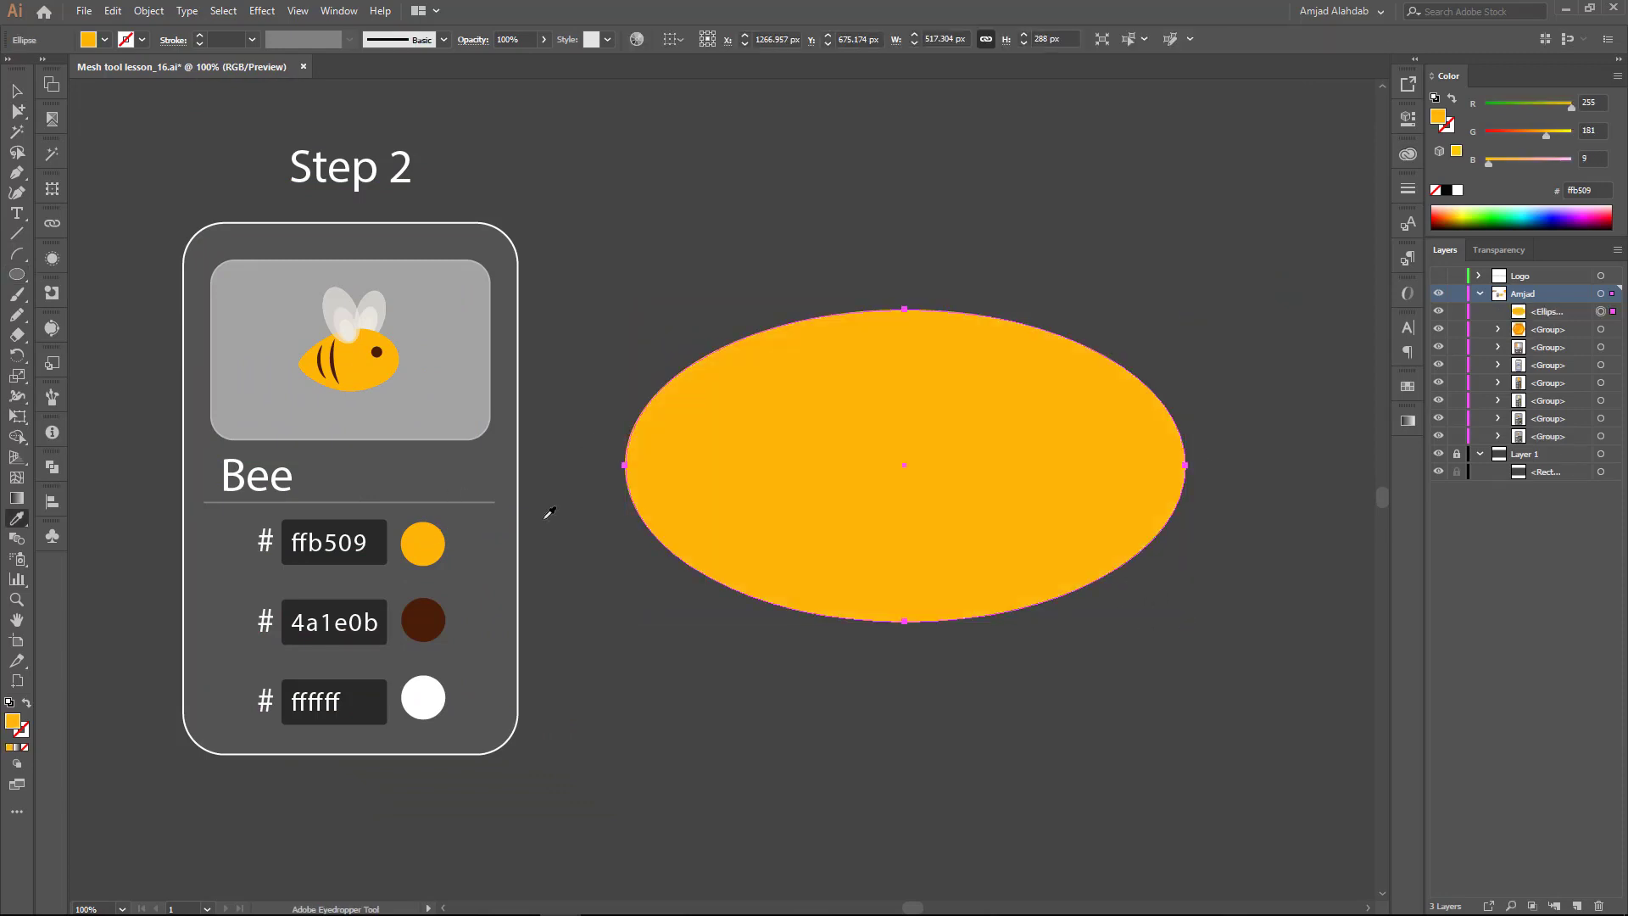
left_click(17, 111)
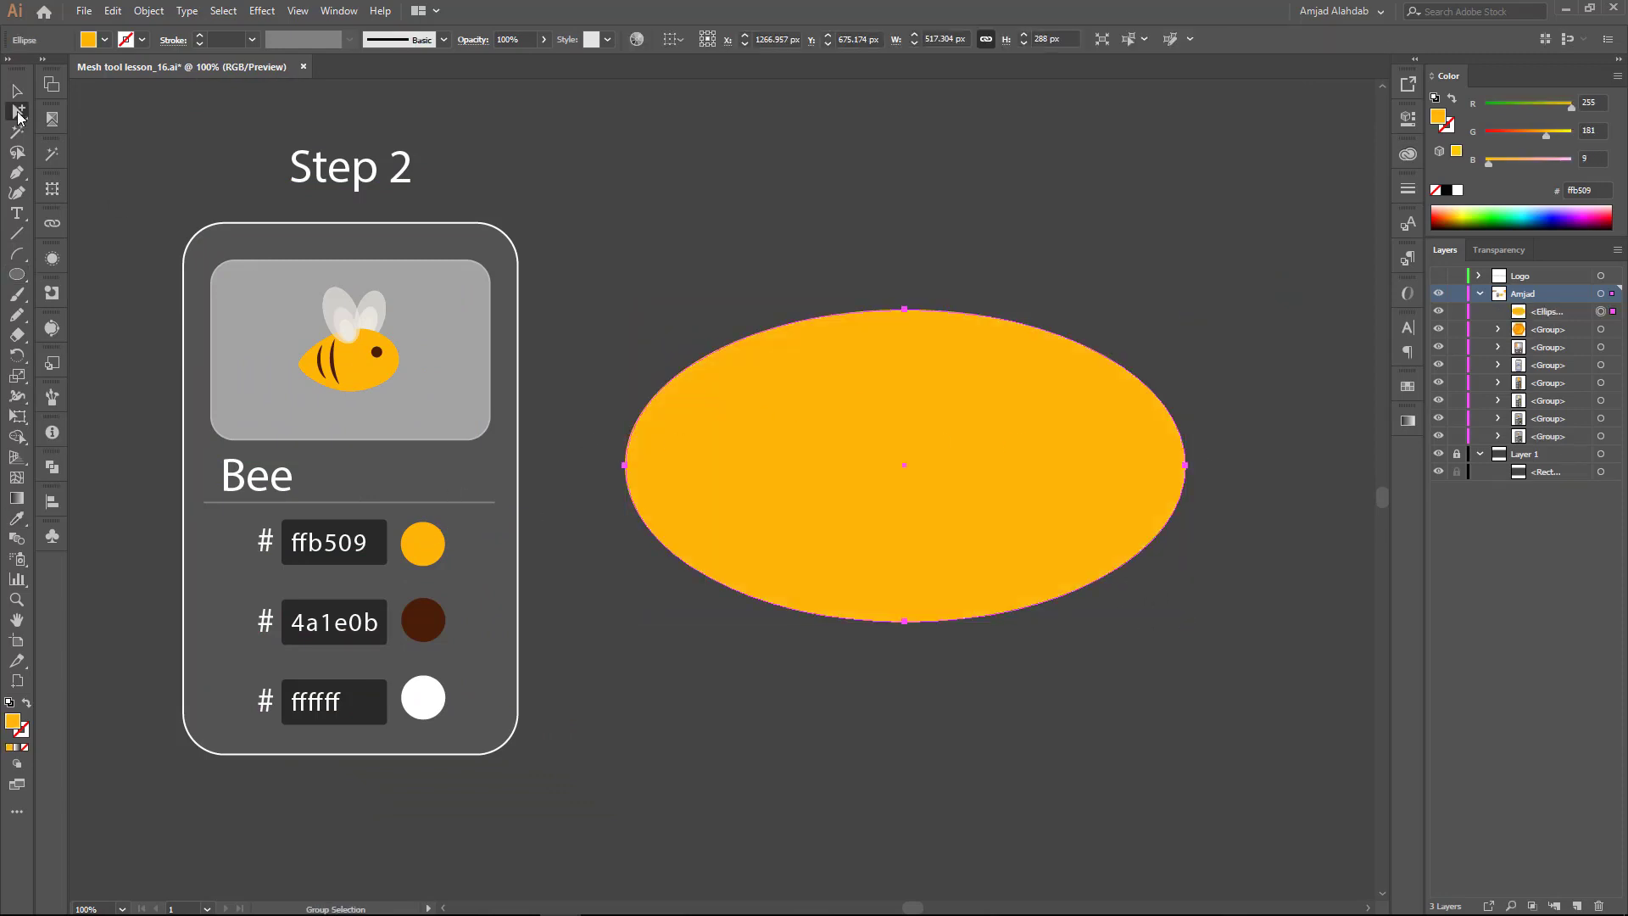
left_click(624, 465)
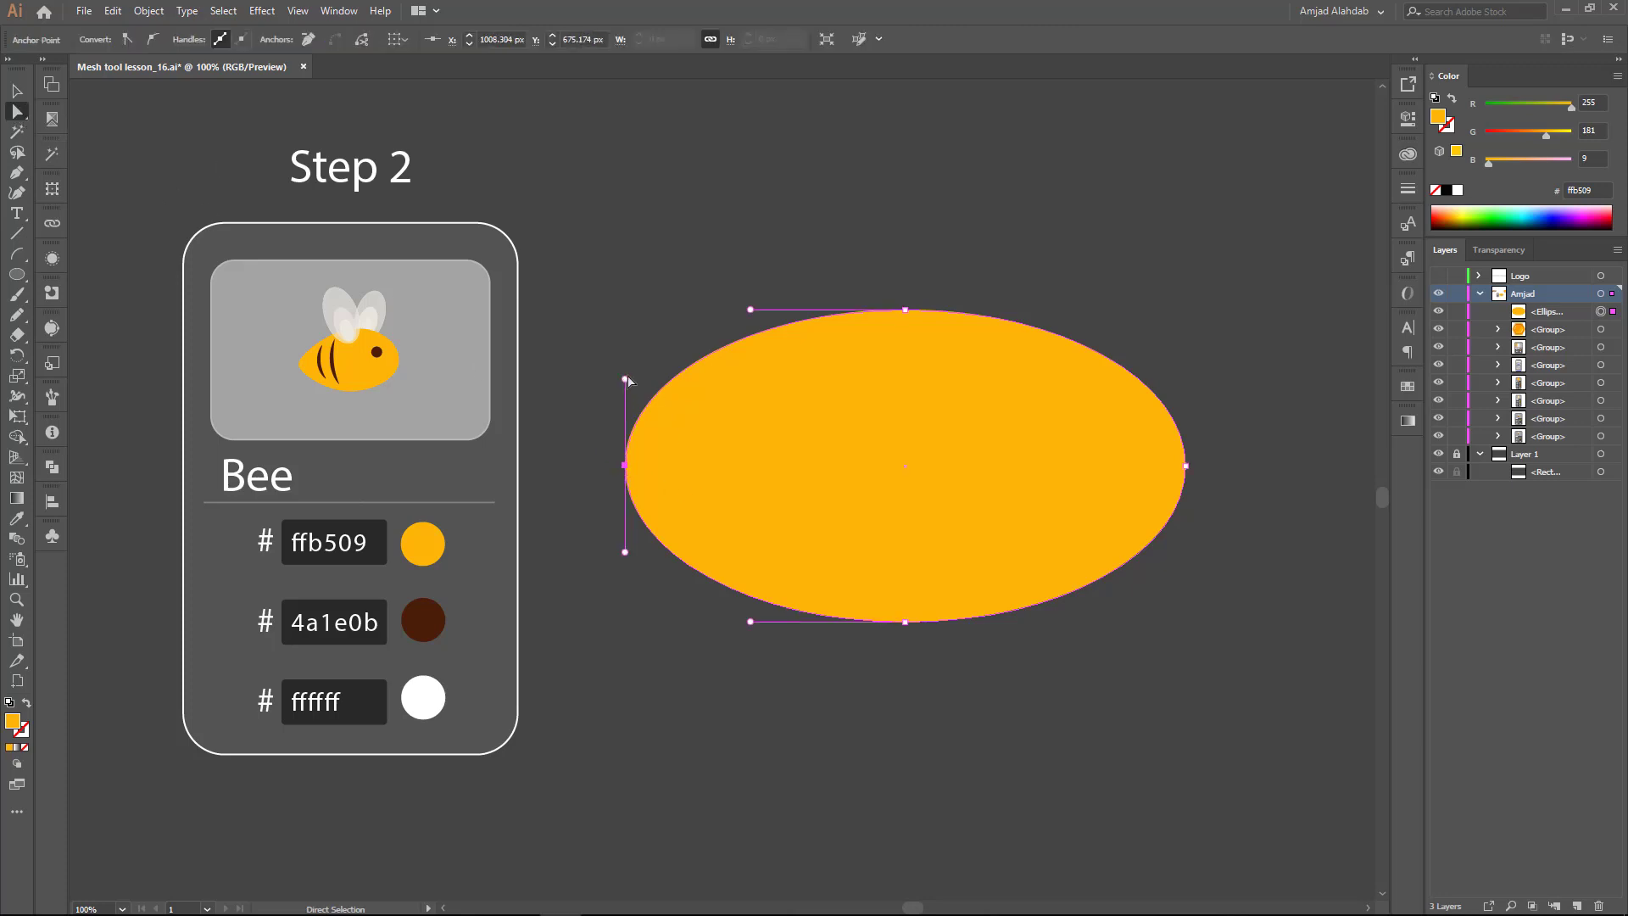
key("v")
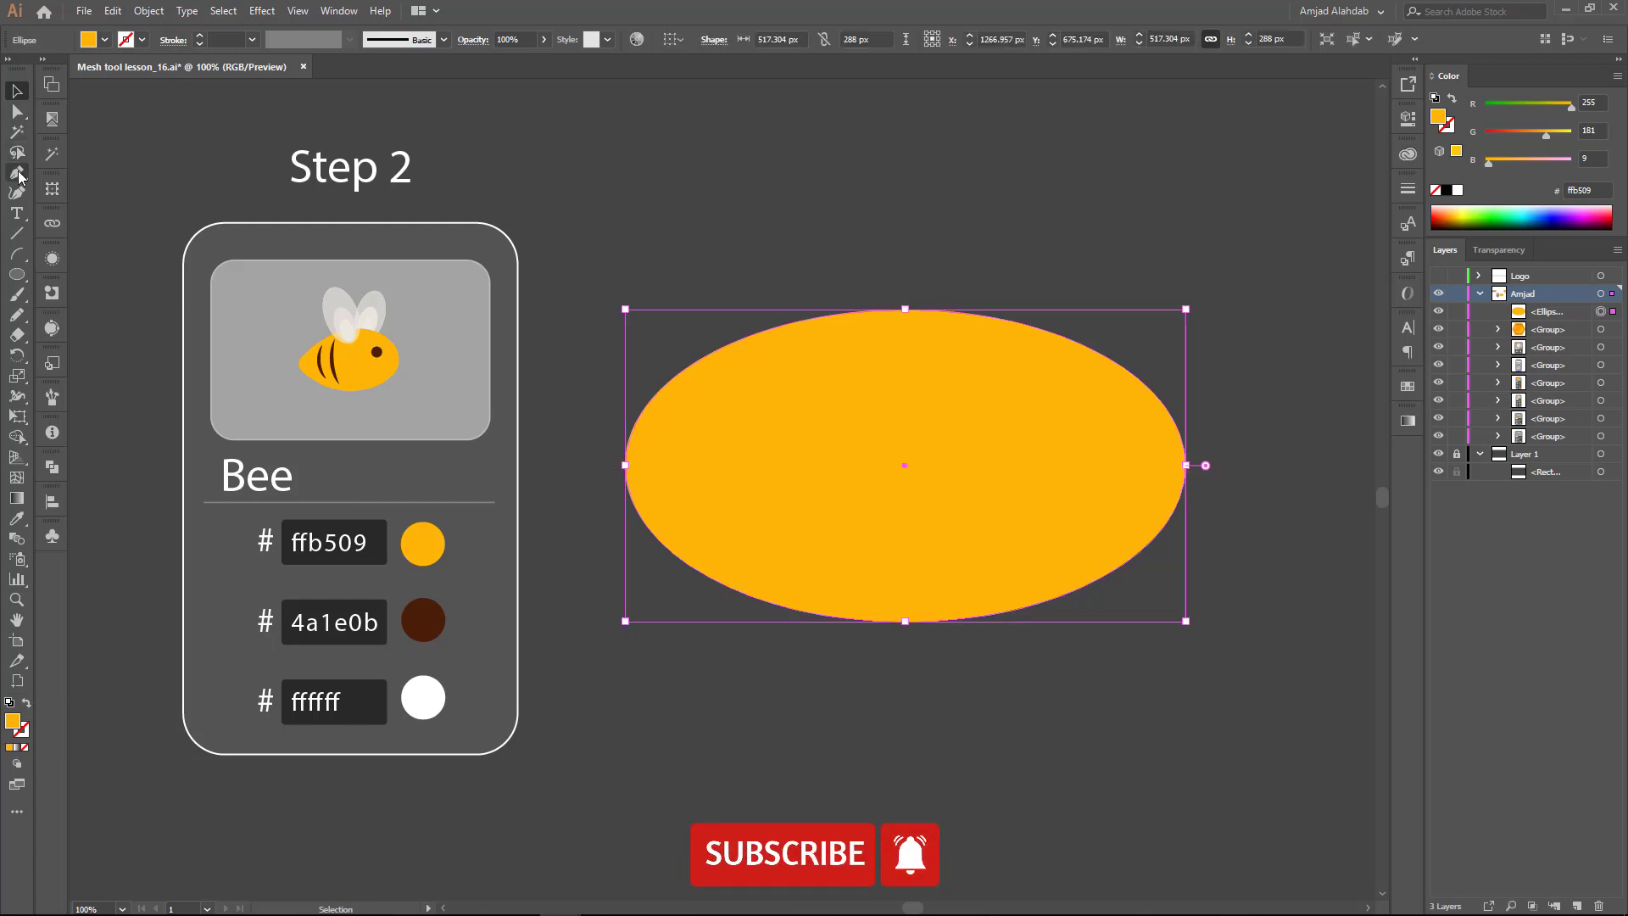
left_click_drag(19, 177, 93, 229)
left_click(625, 465)
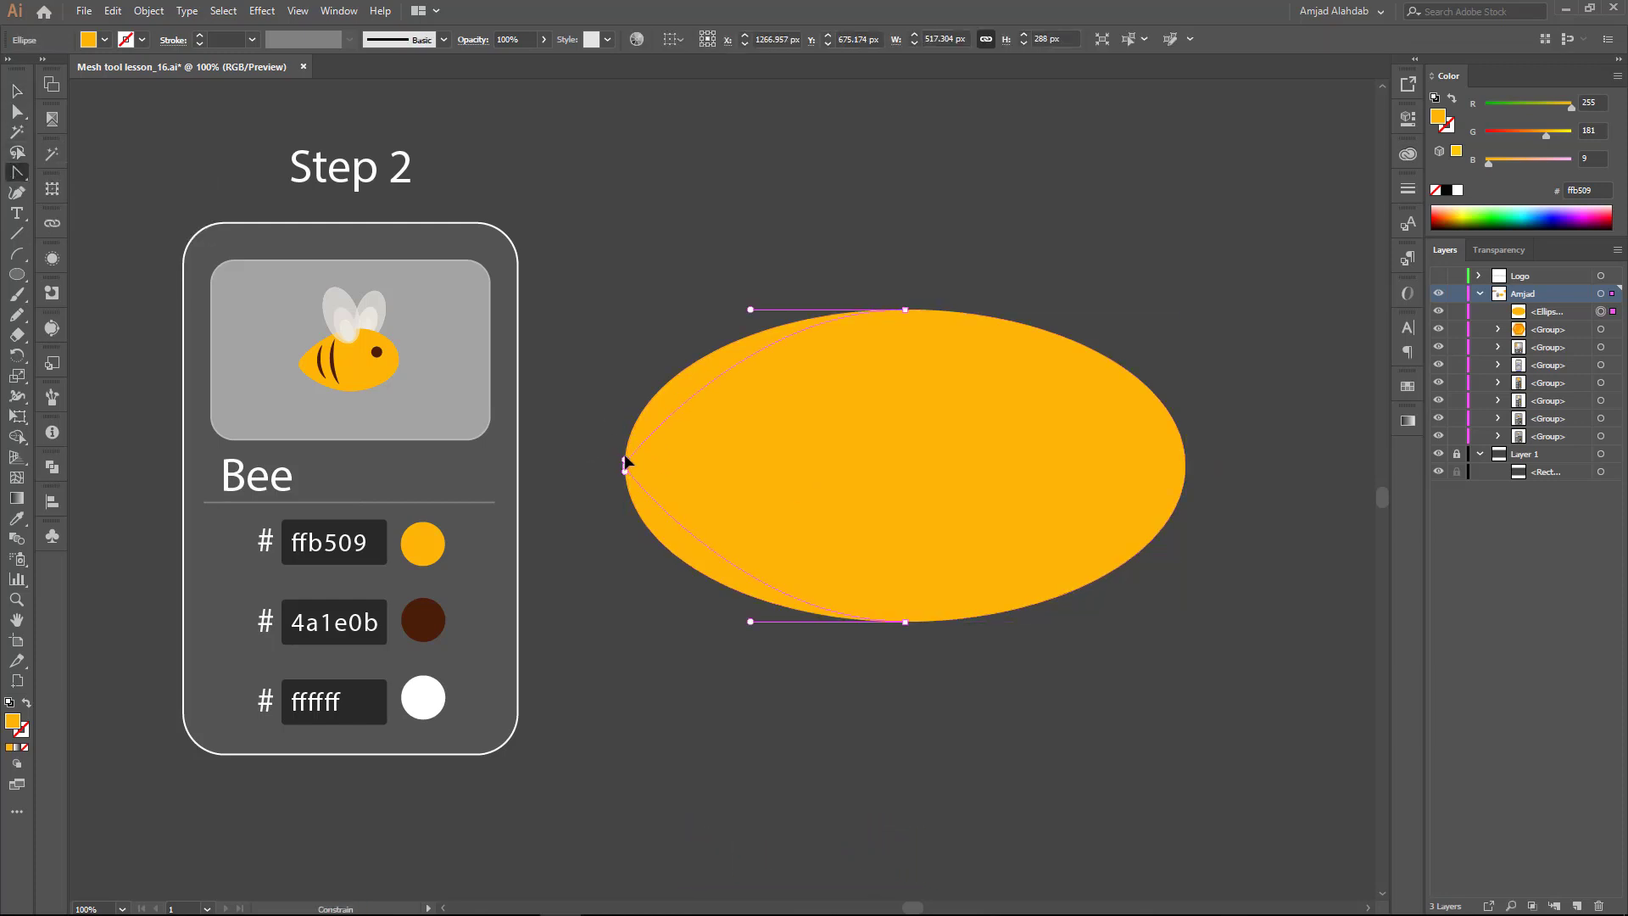
left_click_drag(625, 463, 624, 413)
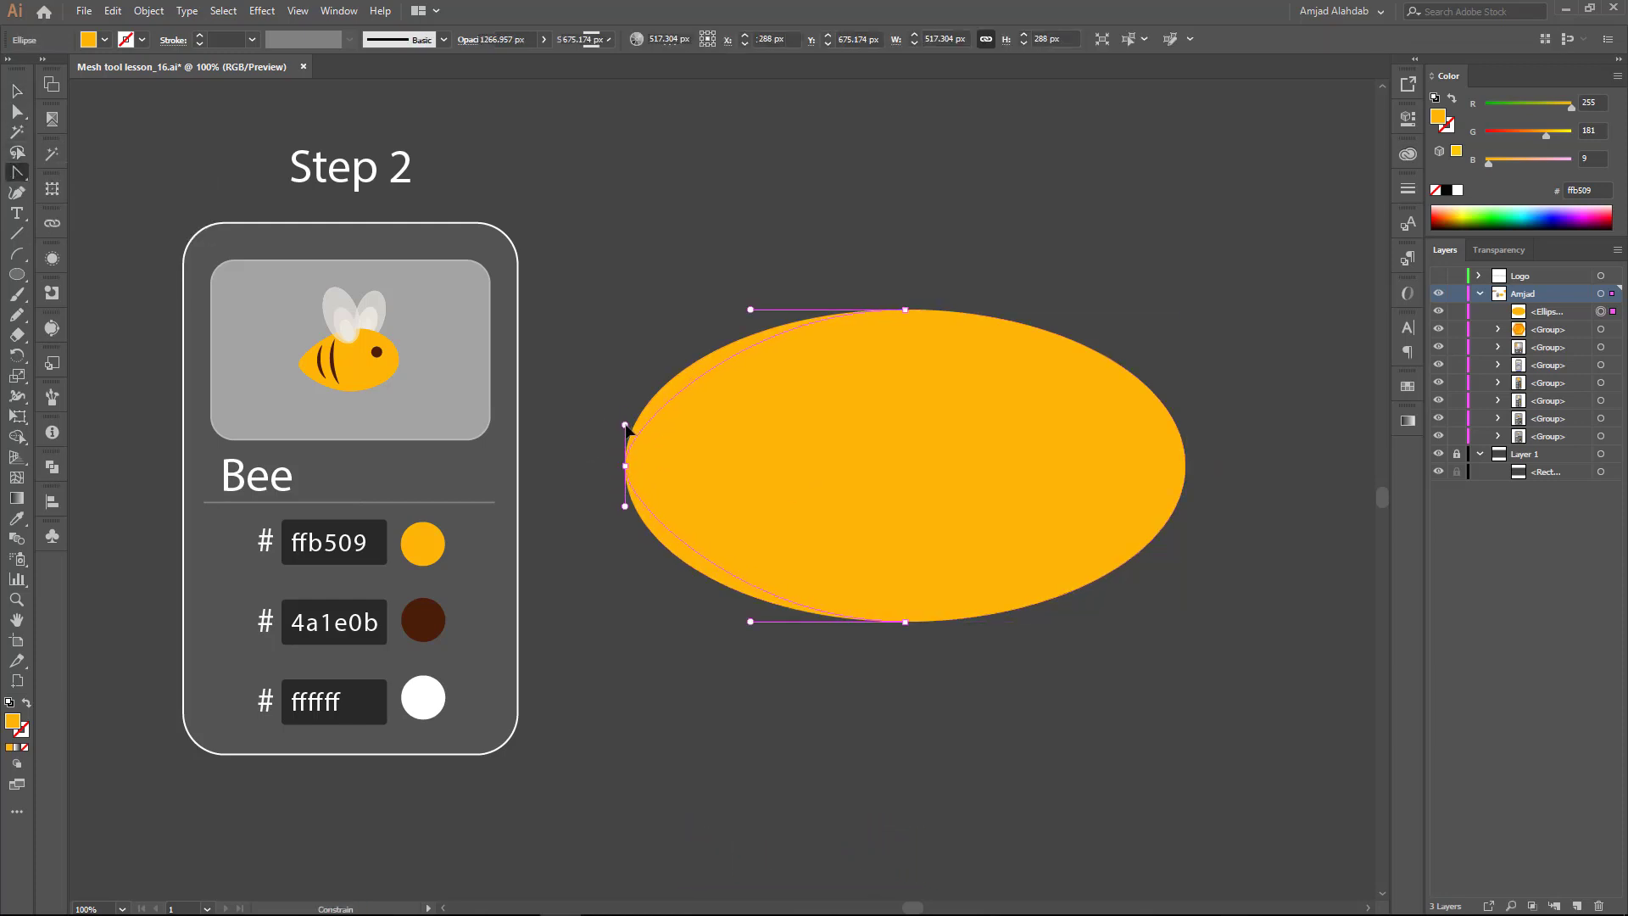
key("a")
left_click_drag(633, 468, 622, 468)
Step: Shift the body's top anchor right and adjust the bottom anchor's handle
left_click_drag(954, 272, 858, 594)
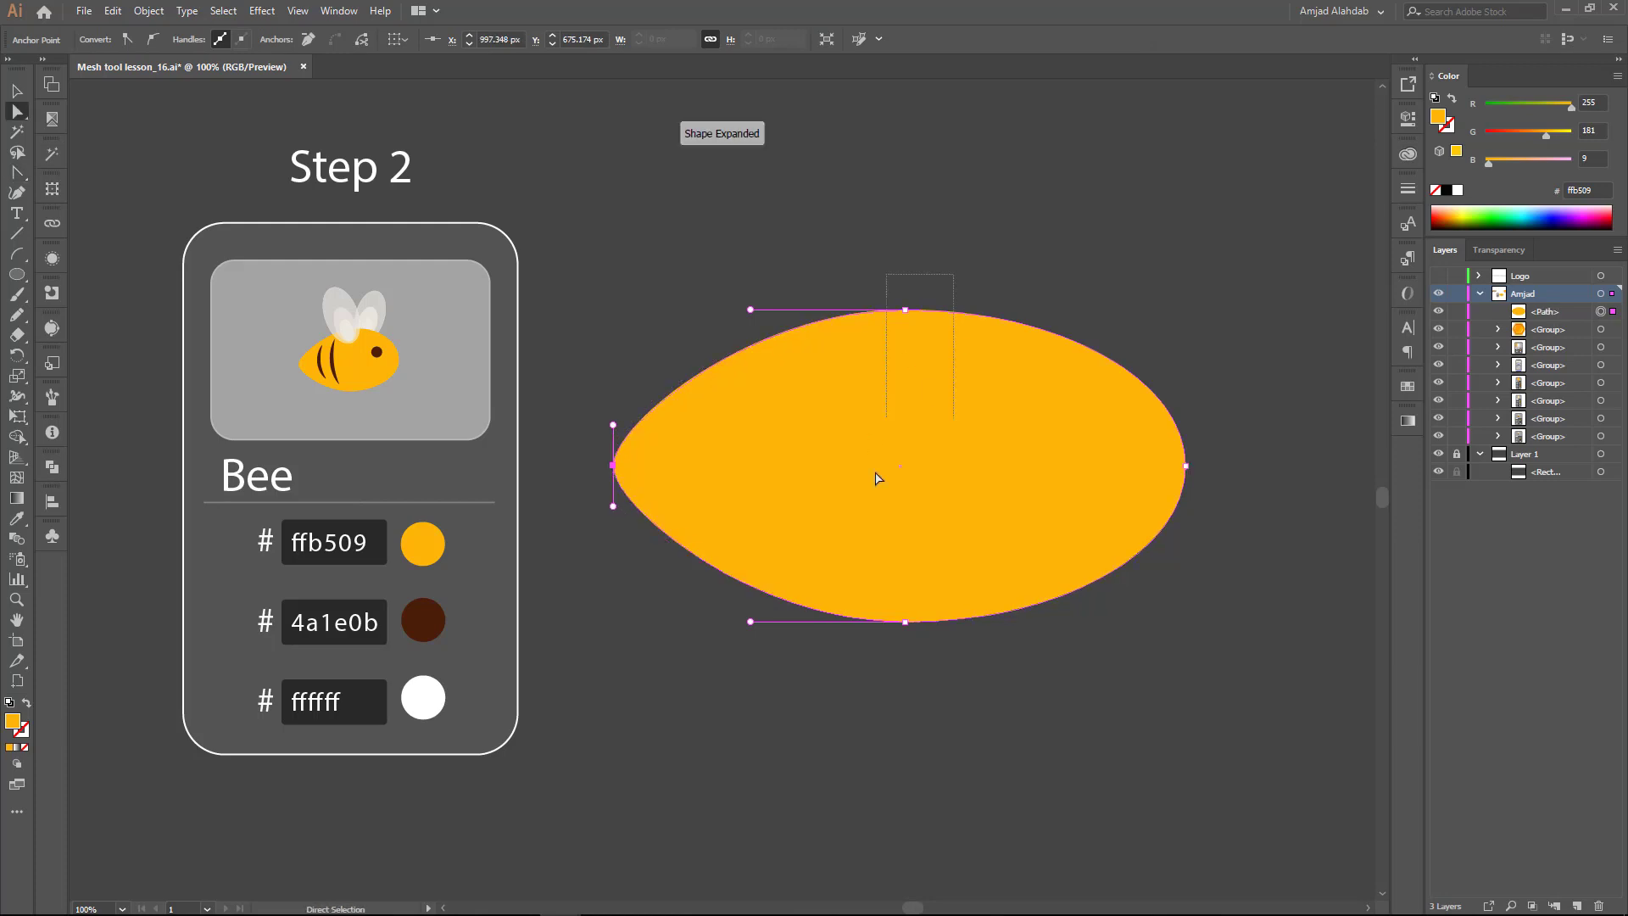
left_click_drag(905, 317, 939, 316)
key("v")
left_click(1144, 276)
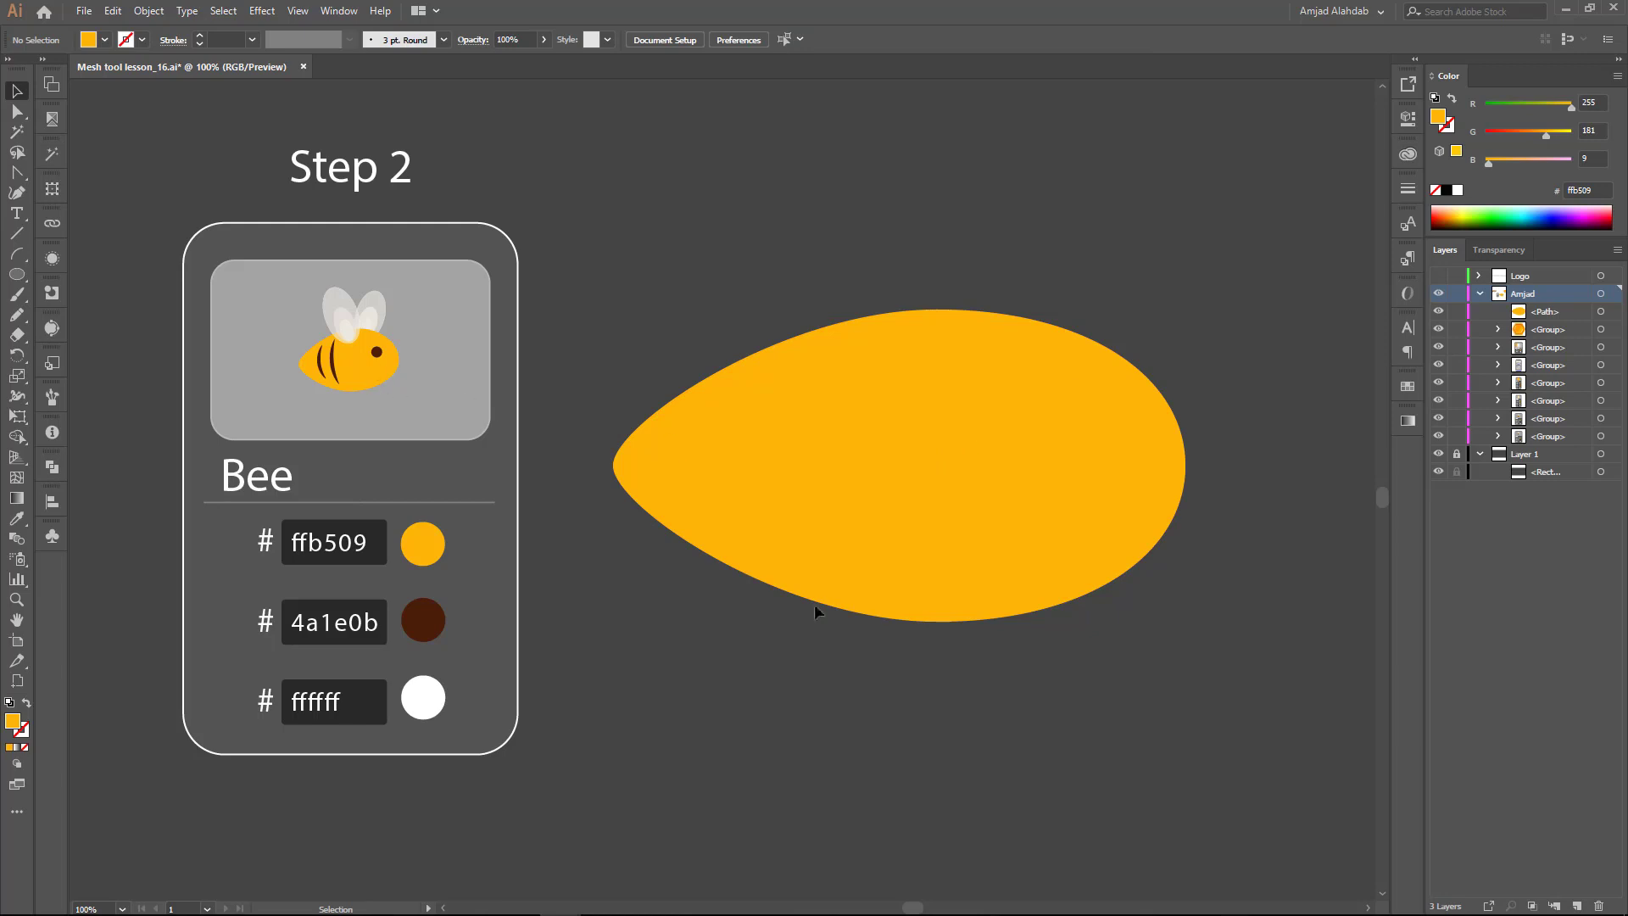
key("a")
left_click(925, 614)
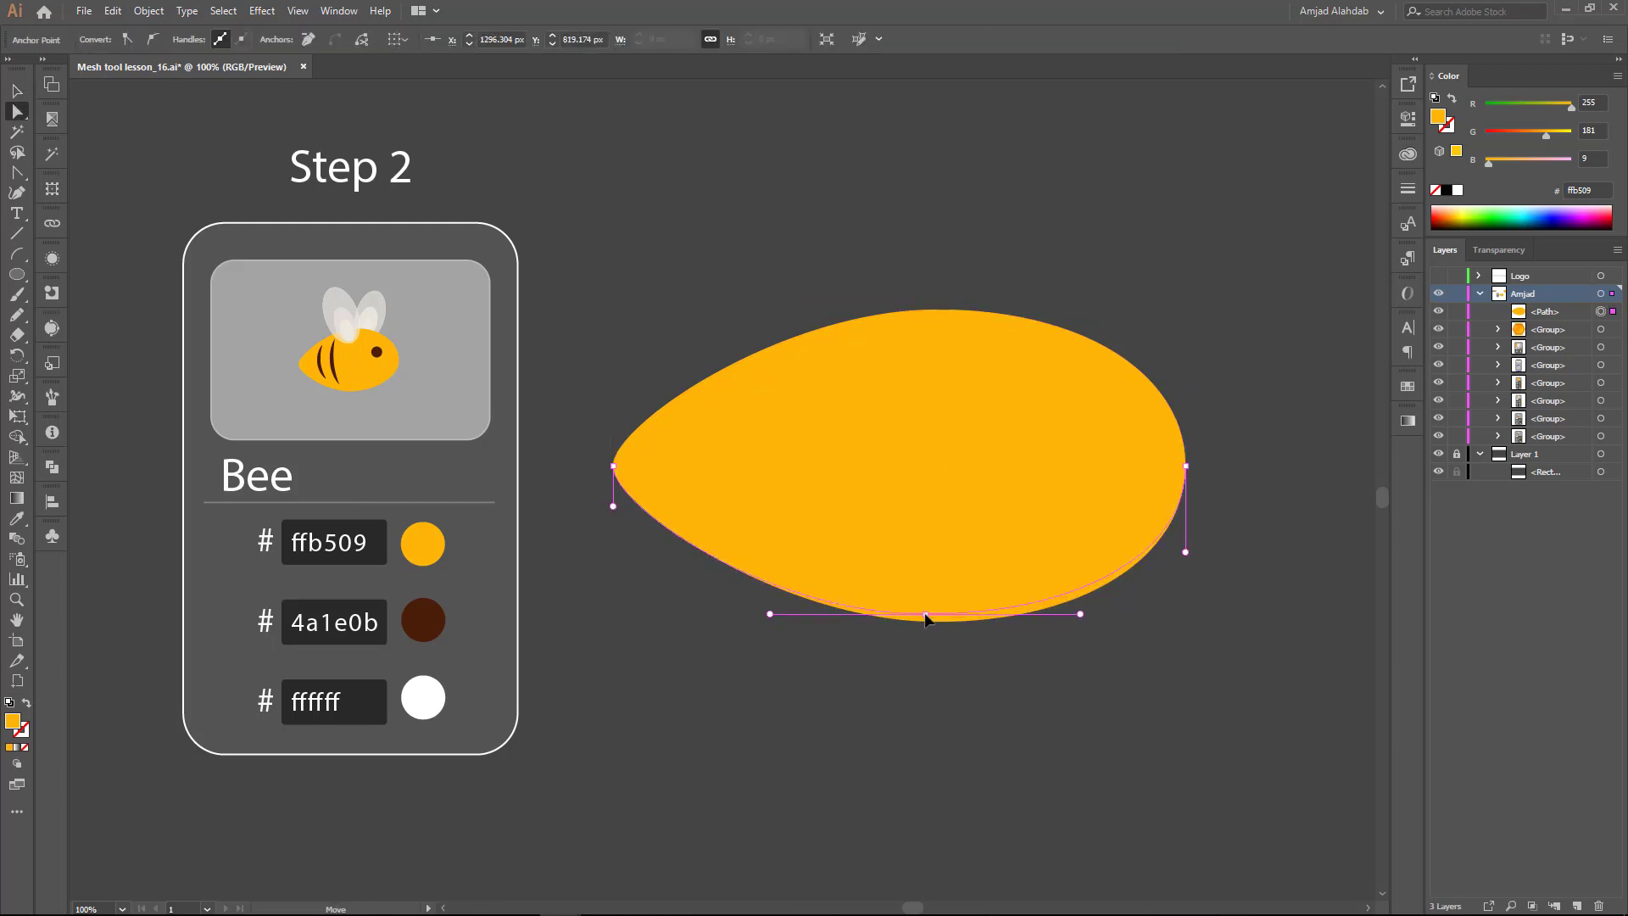
left_click_drag(1080, 613, 1081, 628)
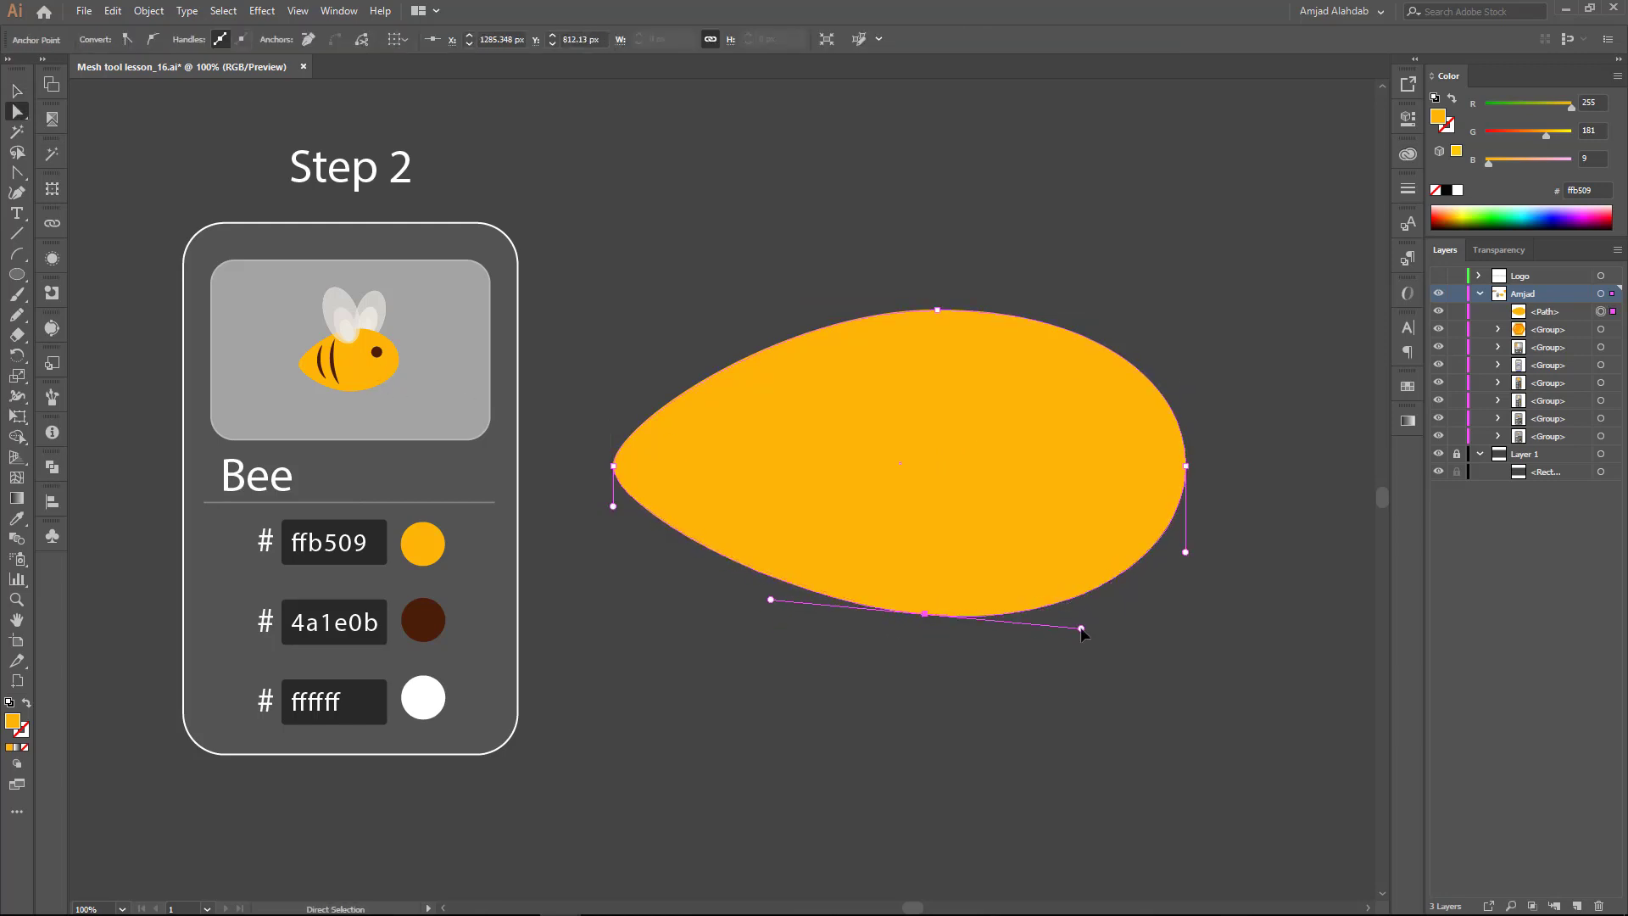
left_click(1043, 617)
Step: Draw a small ellipse eye on the bee and give it the 4a1e0b brown
key("v")
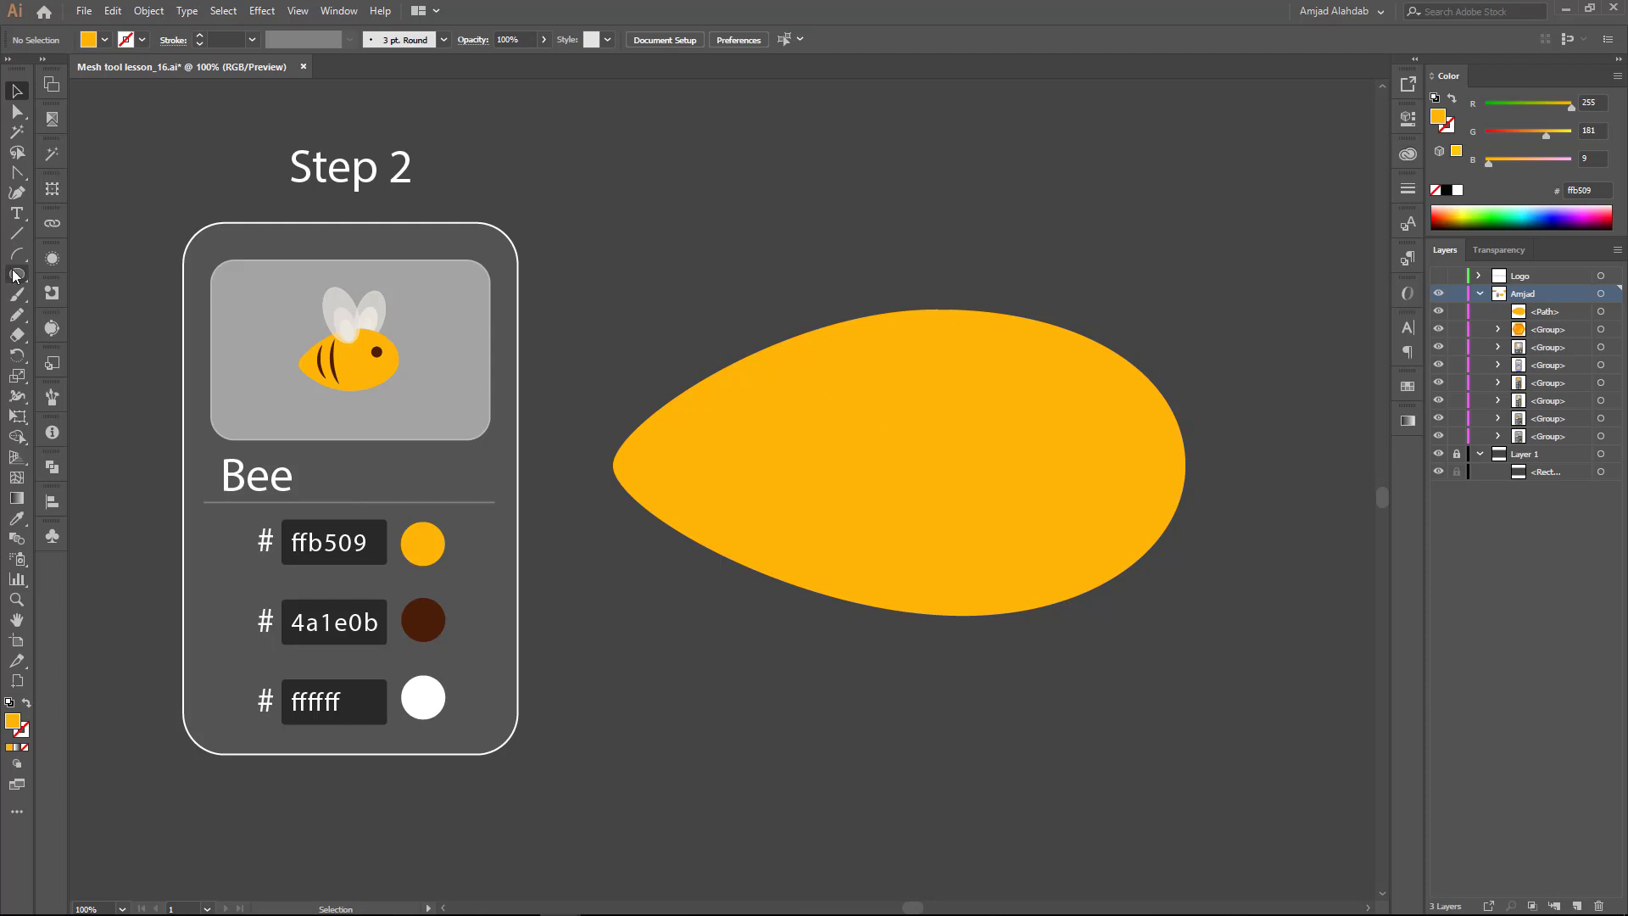
key("l")
left_click_drag(1100, 441, 1110, 436)
key("i")
left_click(423, 616)
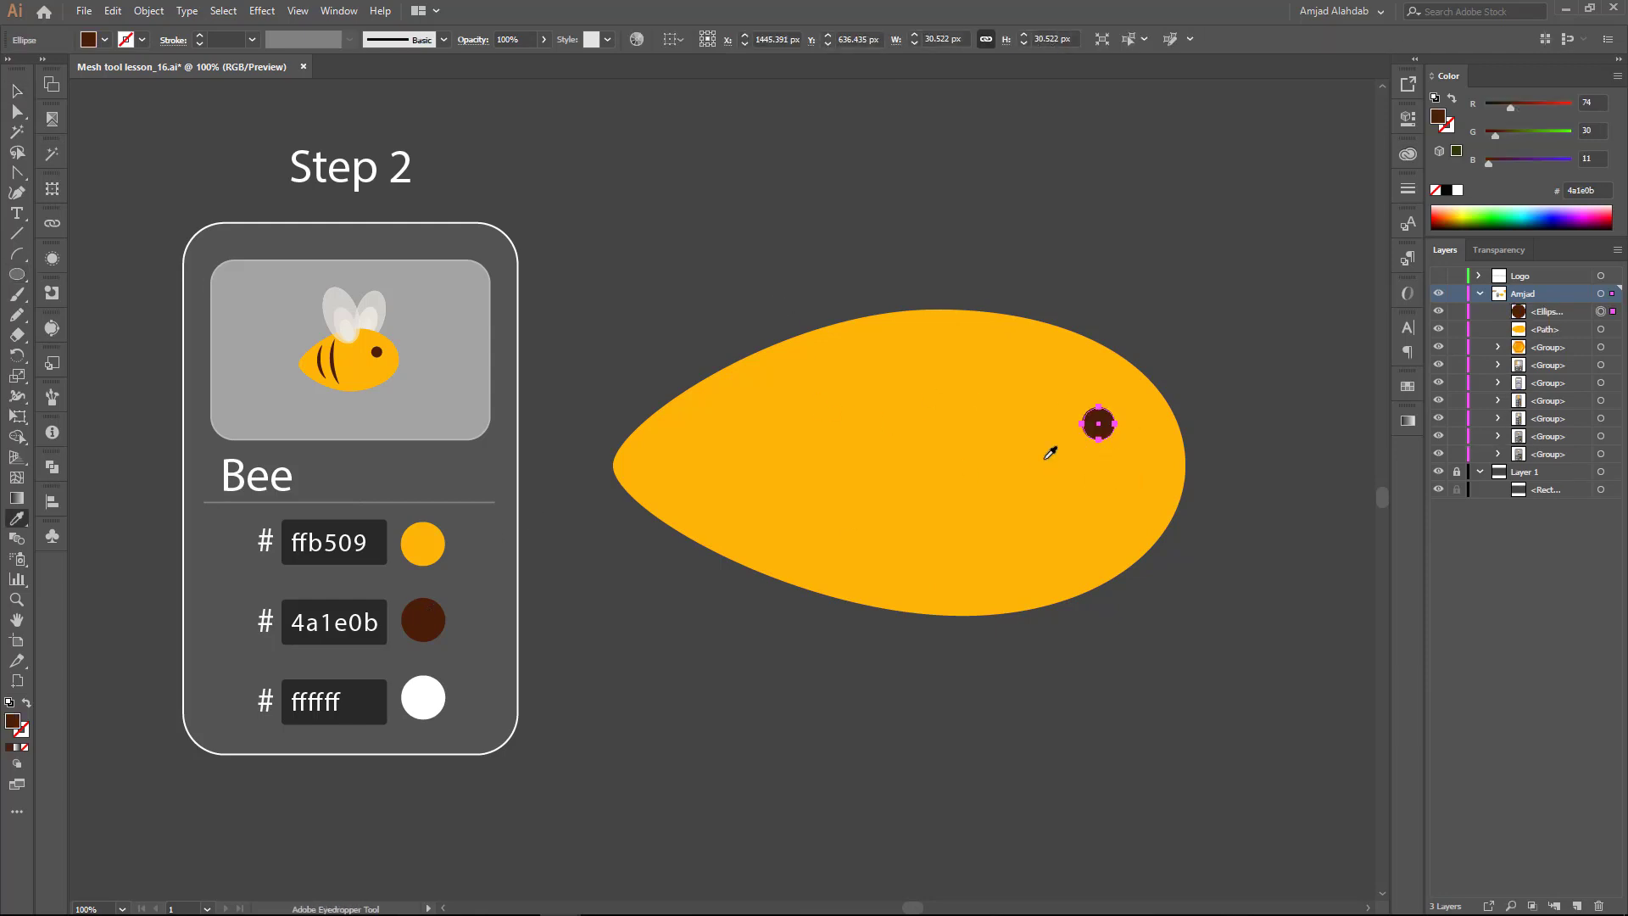
key("v")
key("ctrl+shift+a")
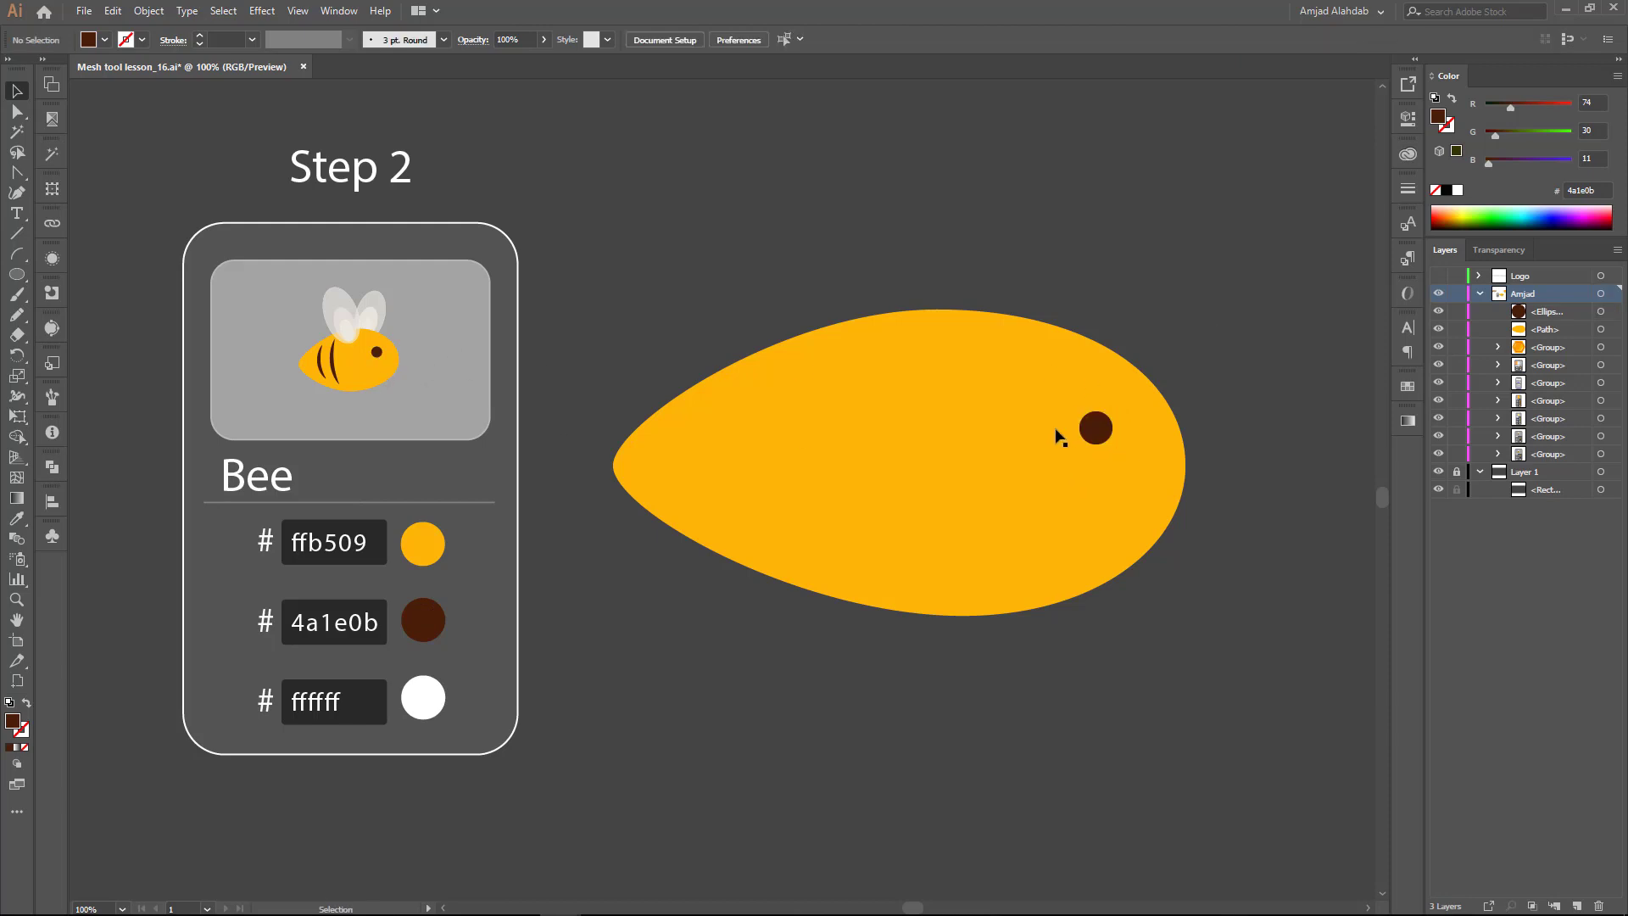
Step: Pen a curved crescent stripe path down the bee body
key("p")
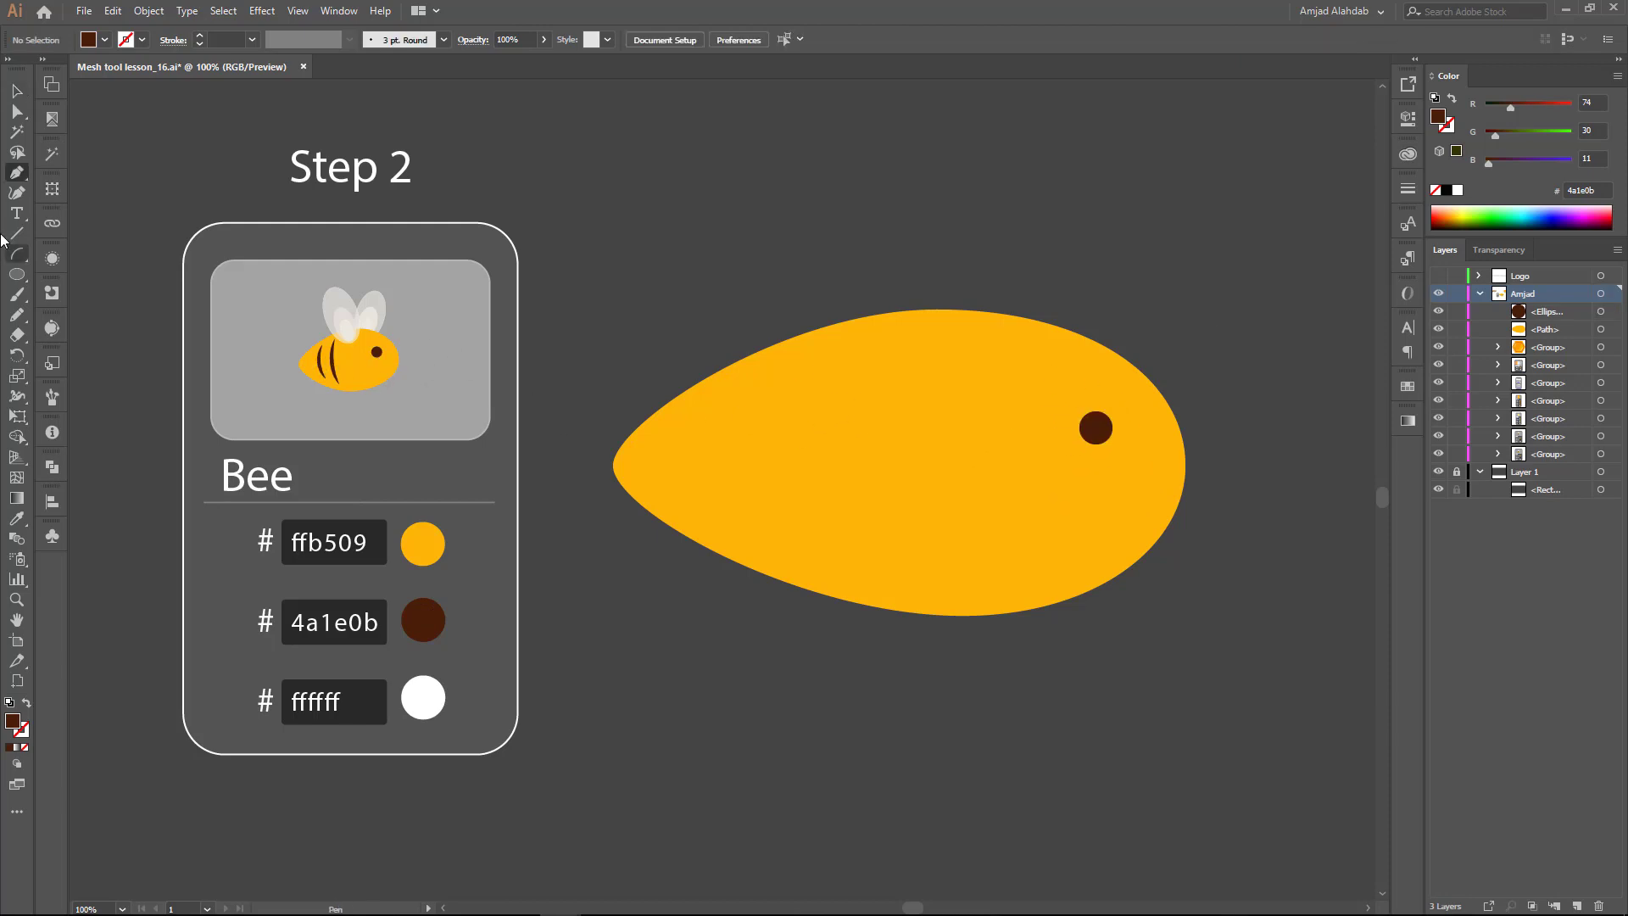
left_click(882, 357)
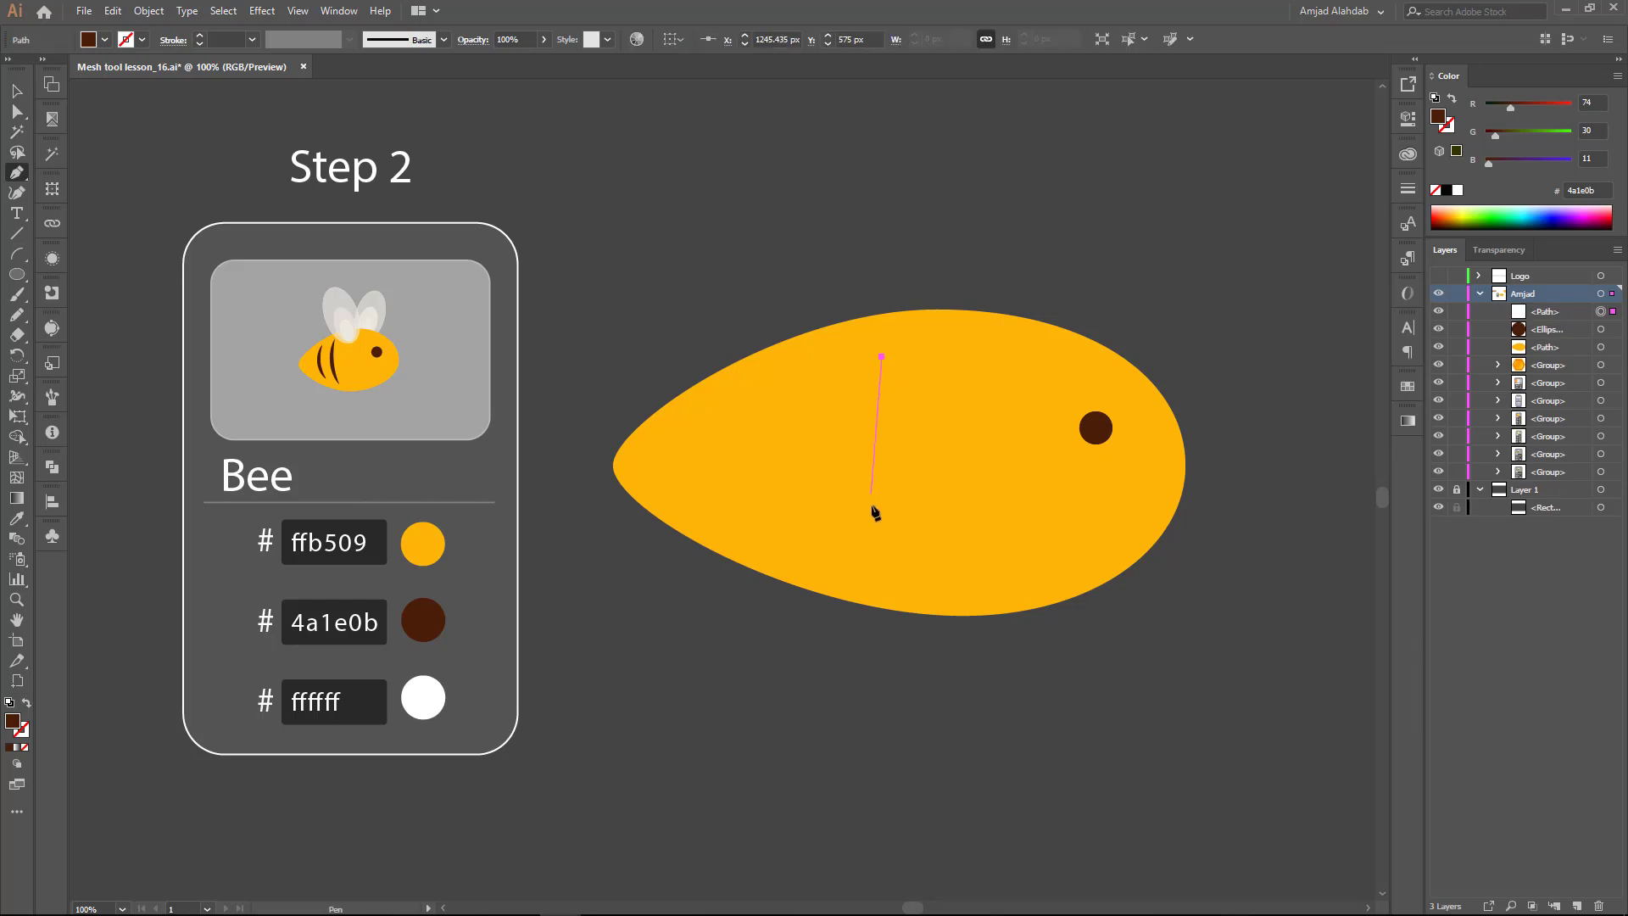
left_click_drag(873, 511, 872, 510)
left_click_drag(897, 574, 901, 625)
key("a")
key("ctrl+shift+a")
left_click(867, 477)
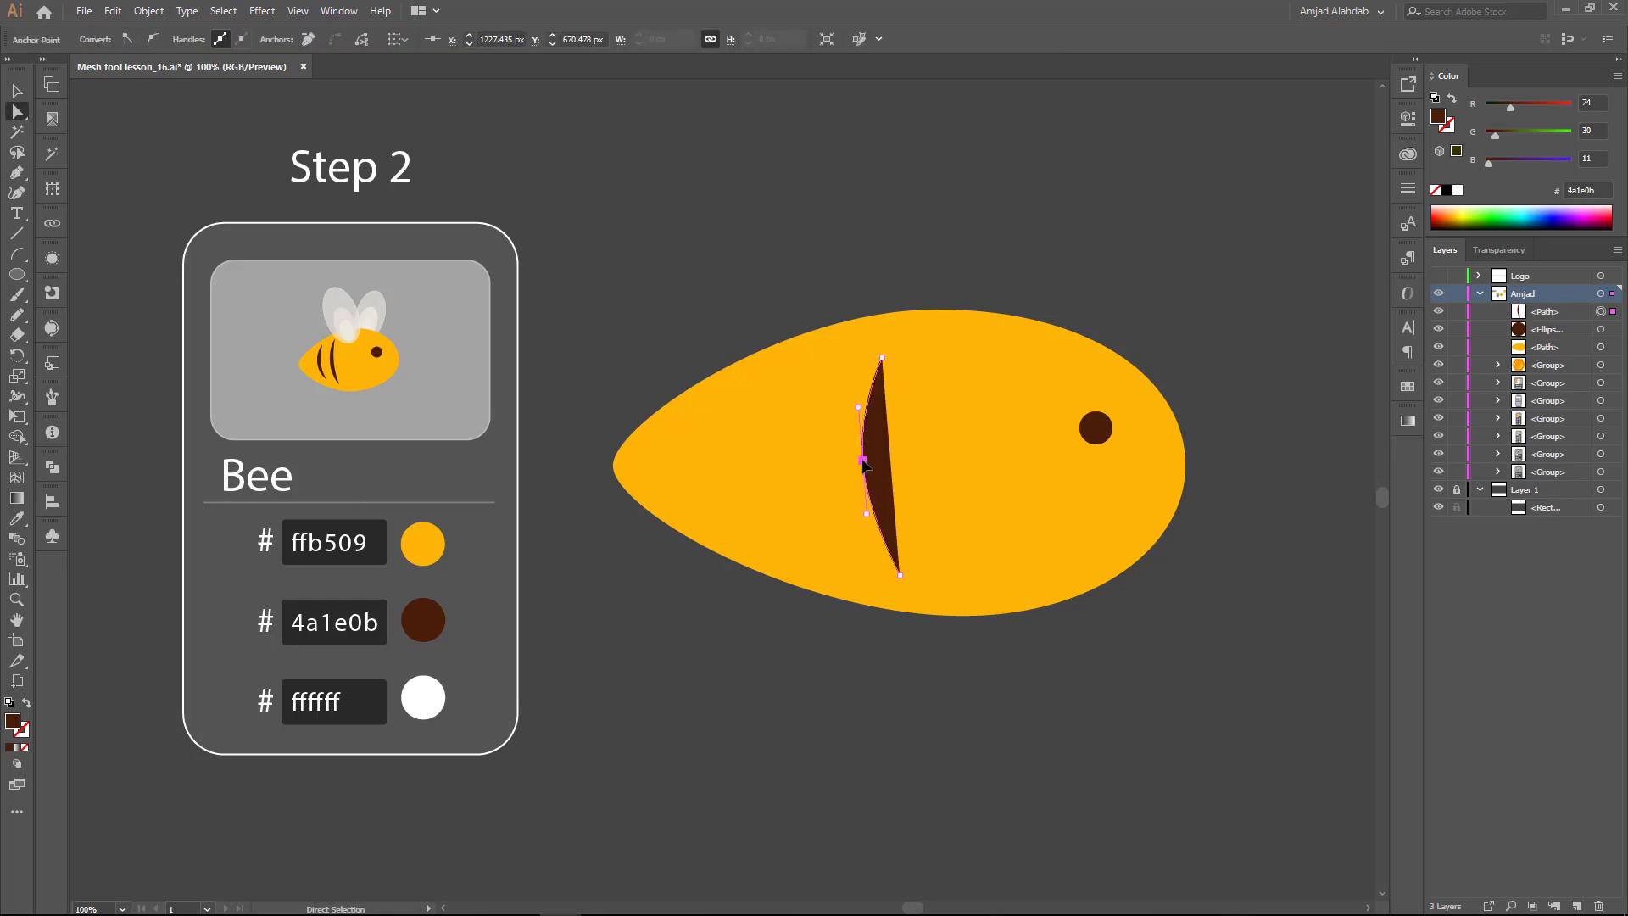
Step: Turn the stripe's brown fill into a heavier stroke with tapered width profile 1
left_click(1407, 188)
key("v")
key("ctrl+shift+a")
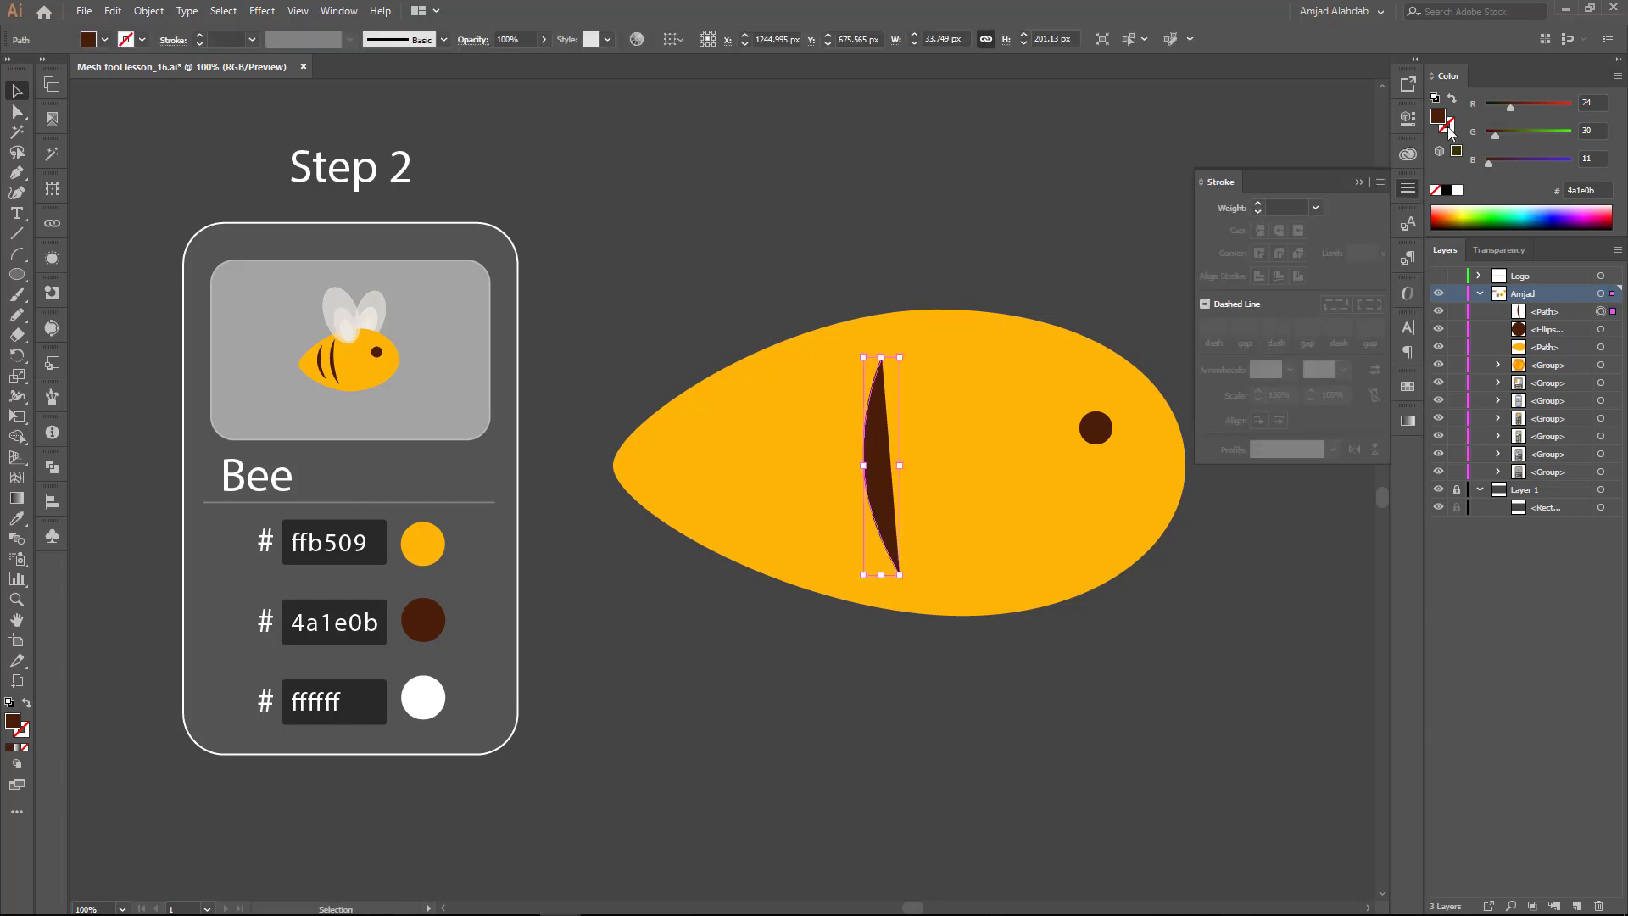
left_click(1452, 100)
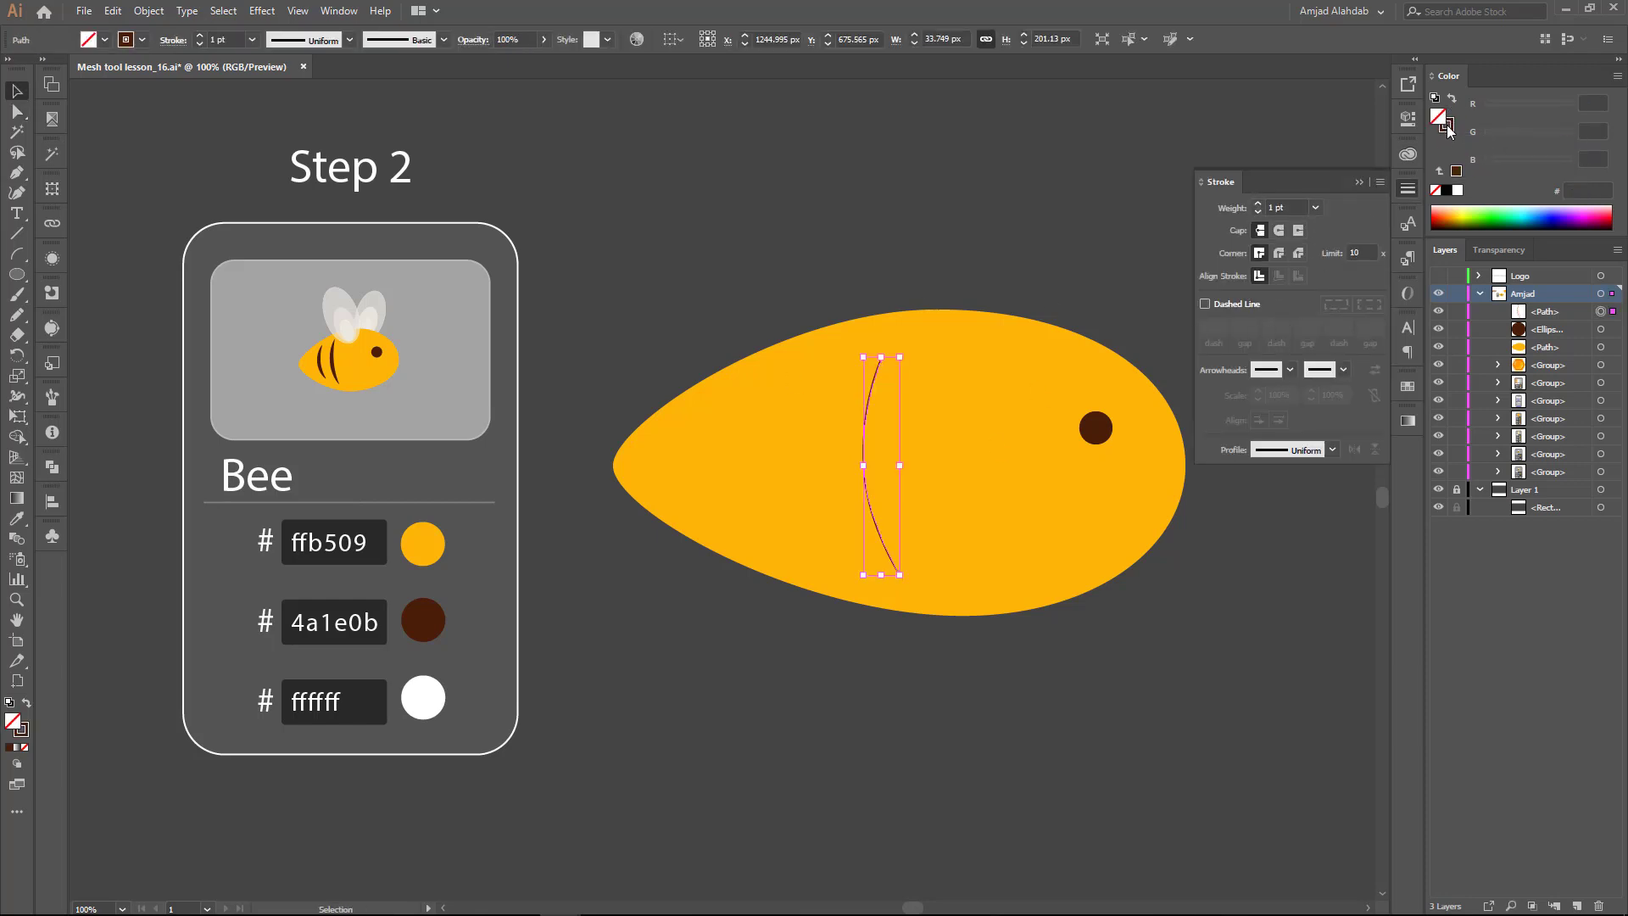
left_click(1258, 203)
left_click(1332, 449)
left_click(1287, 503)
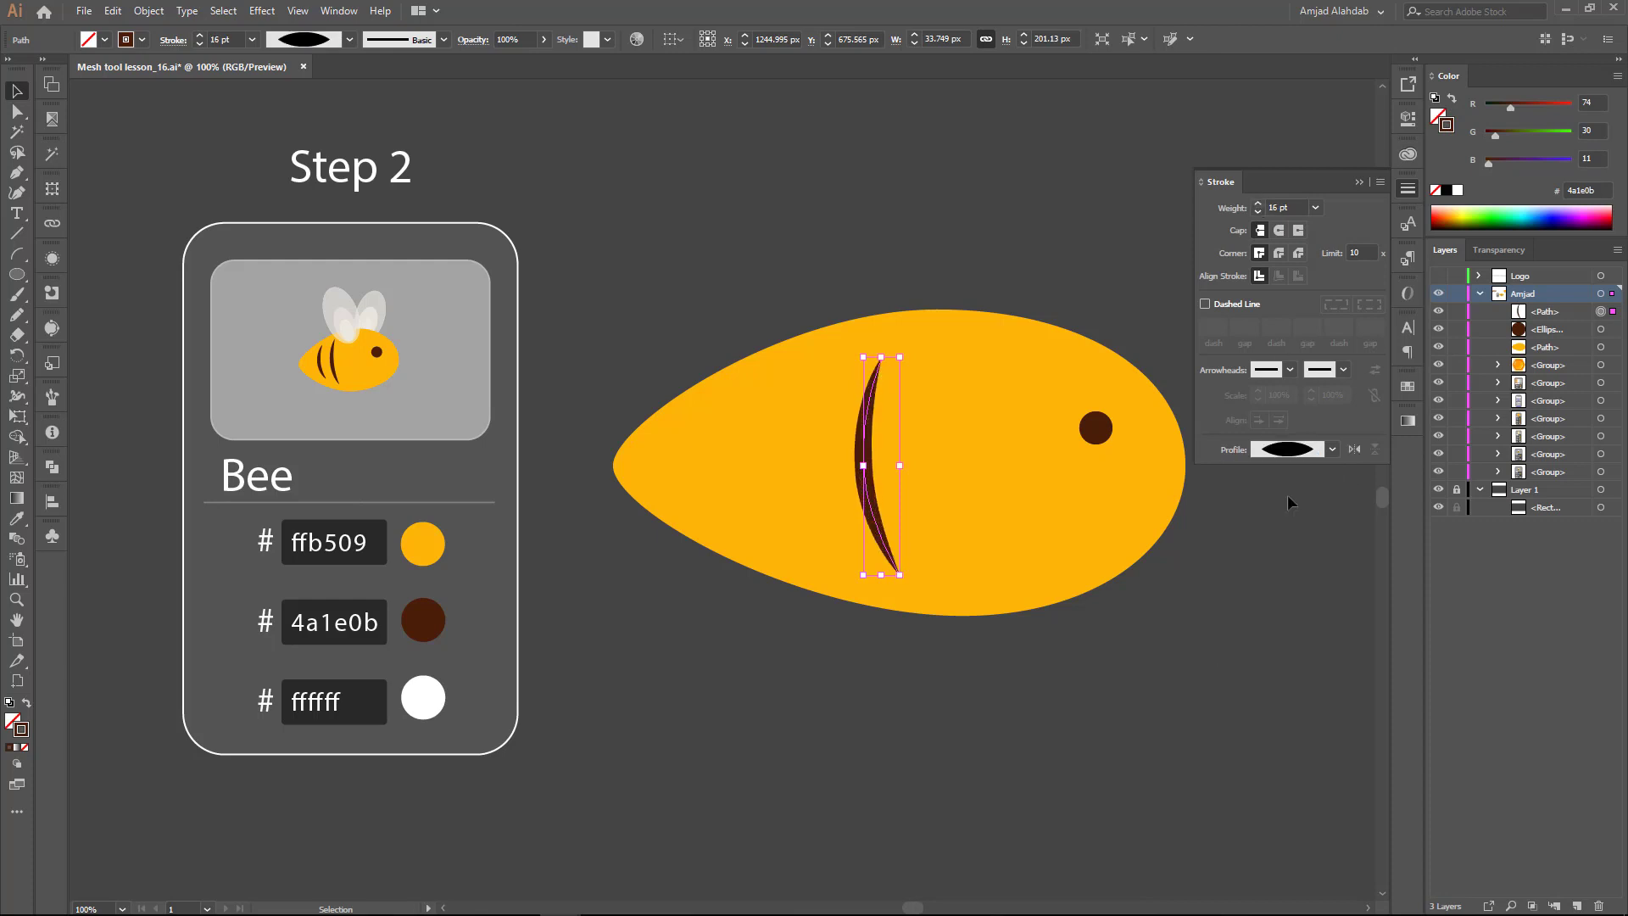
Step: Adjust the stripe and add a smaller duplicate to its left, shifting both left
left_click_drag(900, 352, 903, 347)
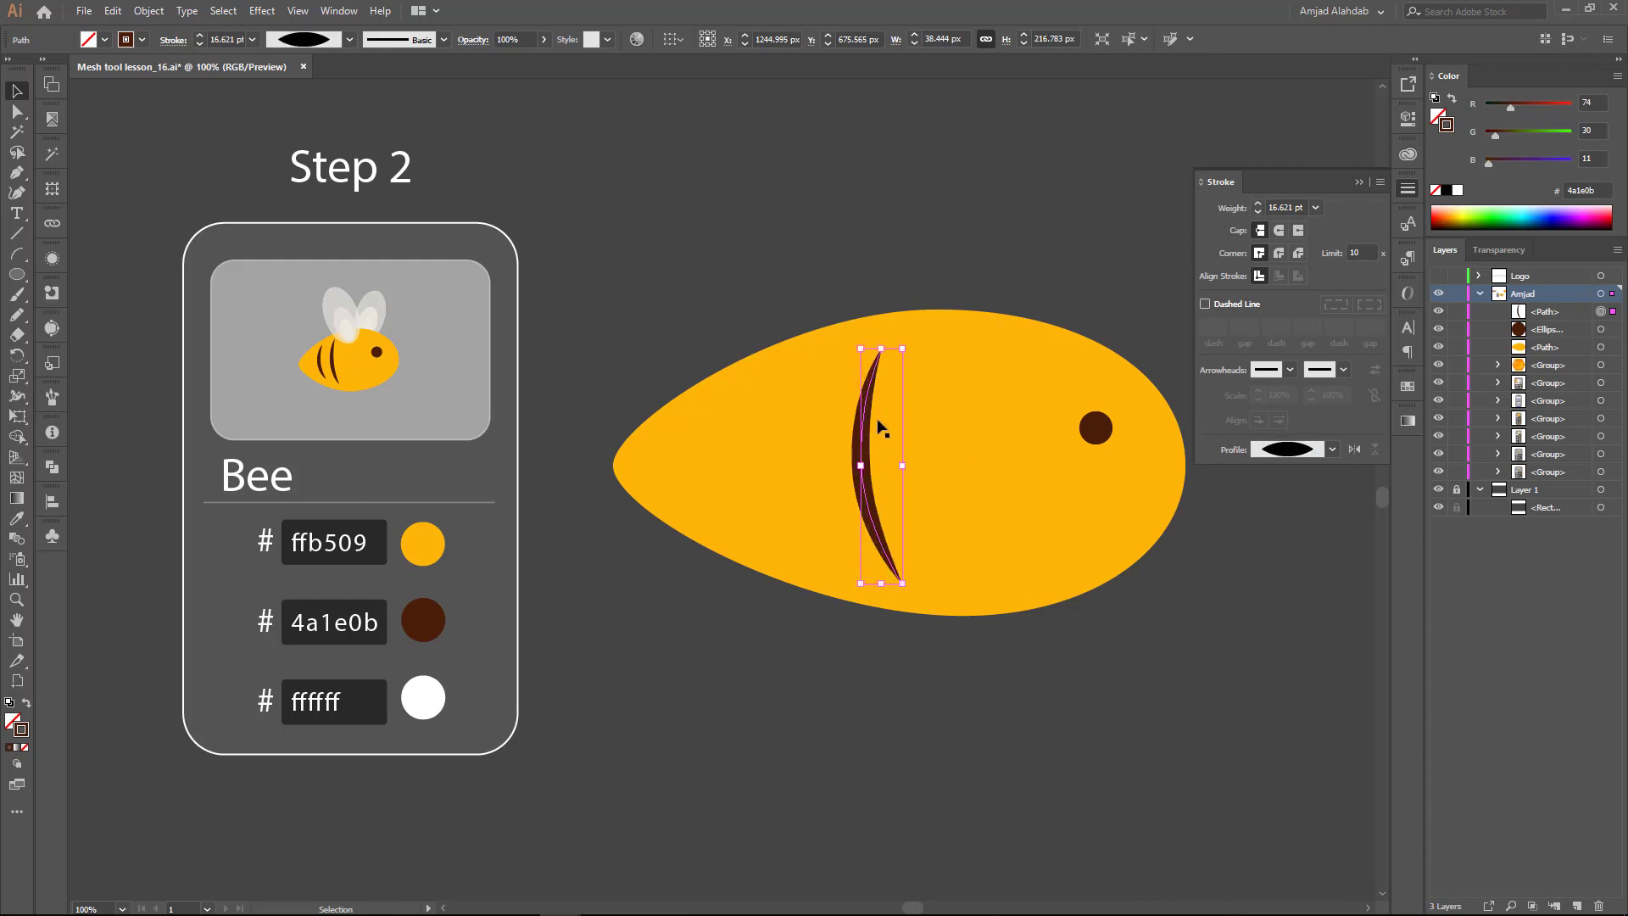
left_click_drag(864, 442, 835, 441)
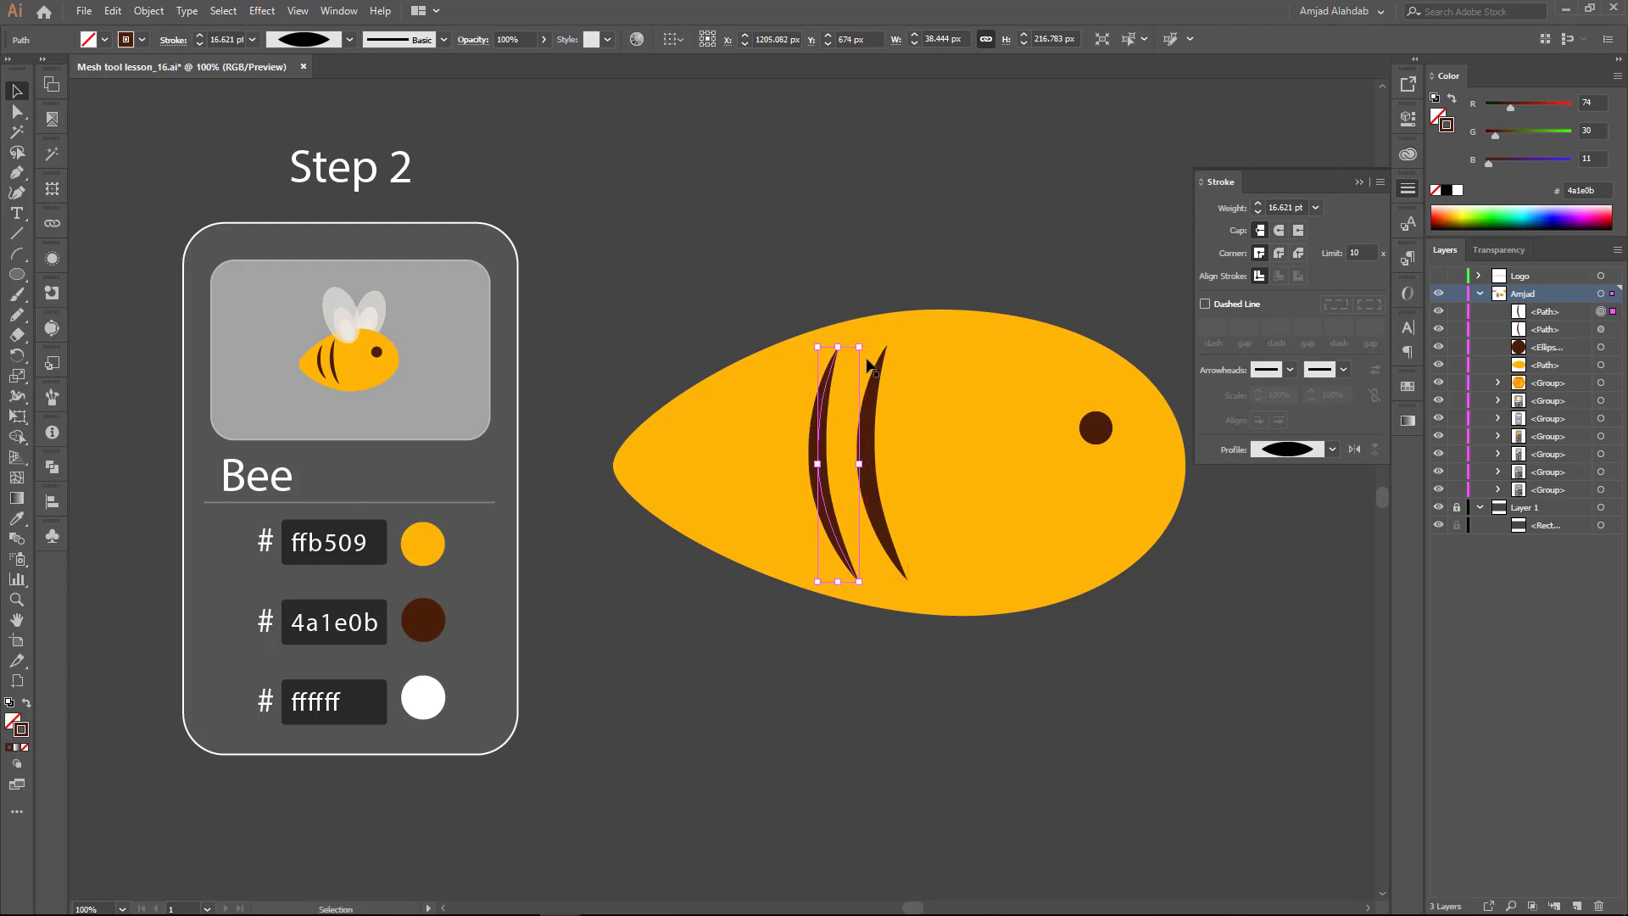
left_click_drag(882, 346, 845, 379)
left_click(869, 461, "shift")
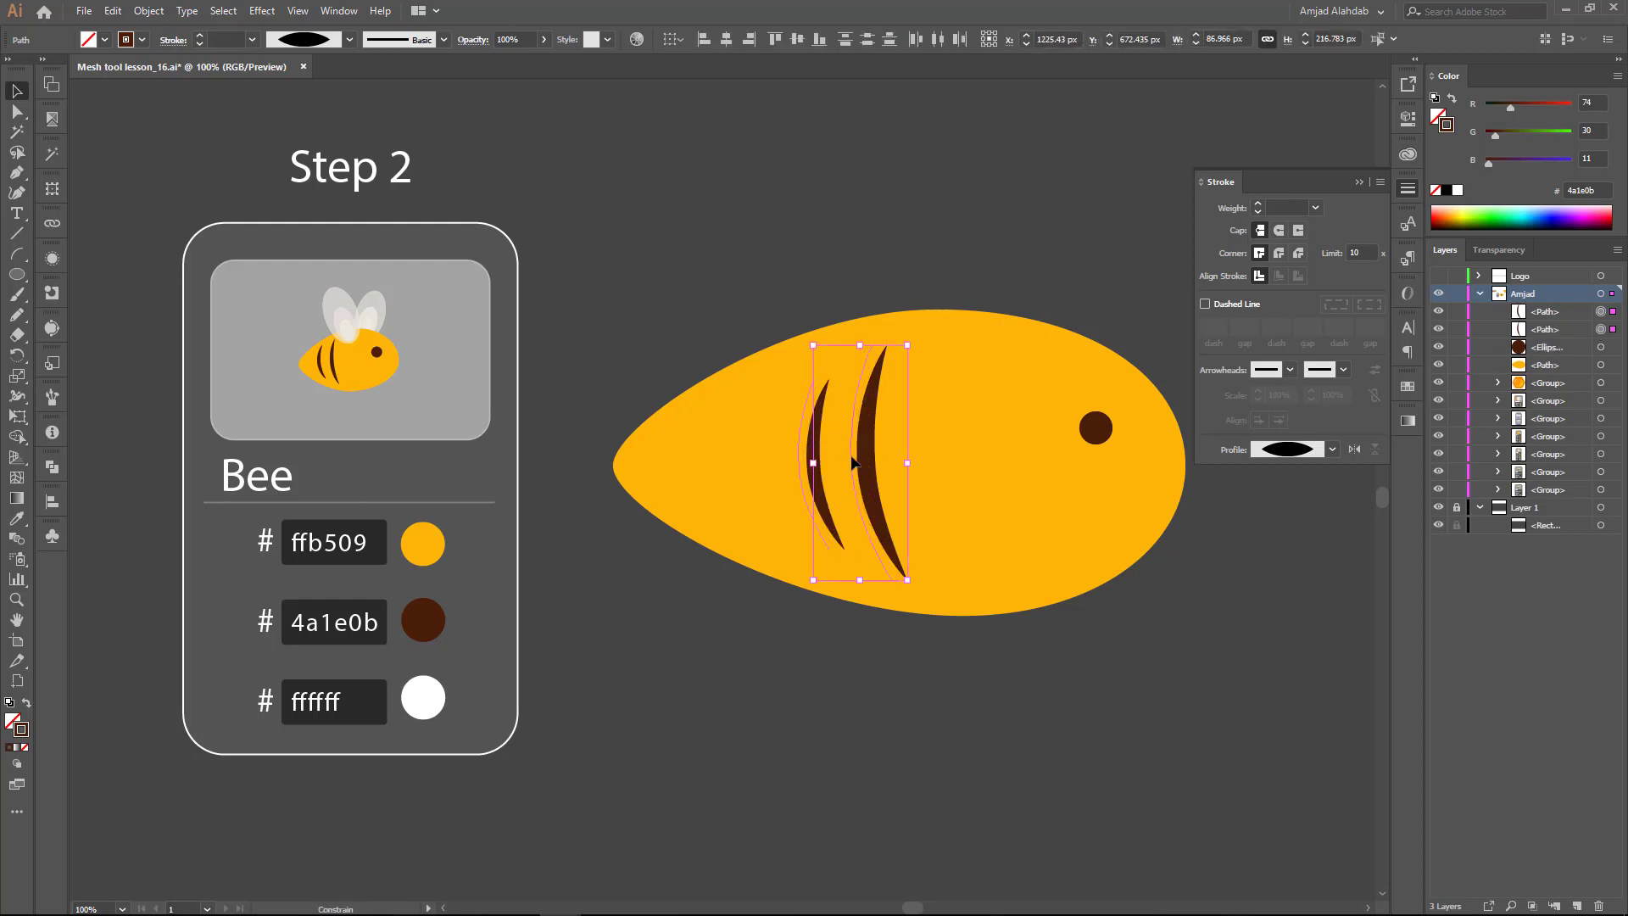
left_click_drag(869, 461, 850, 461)
left_click(901, 251)
left_click(1407, 195)
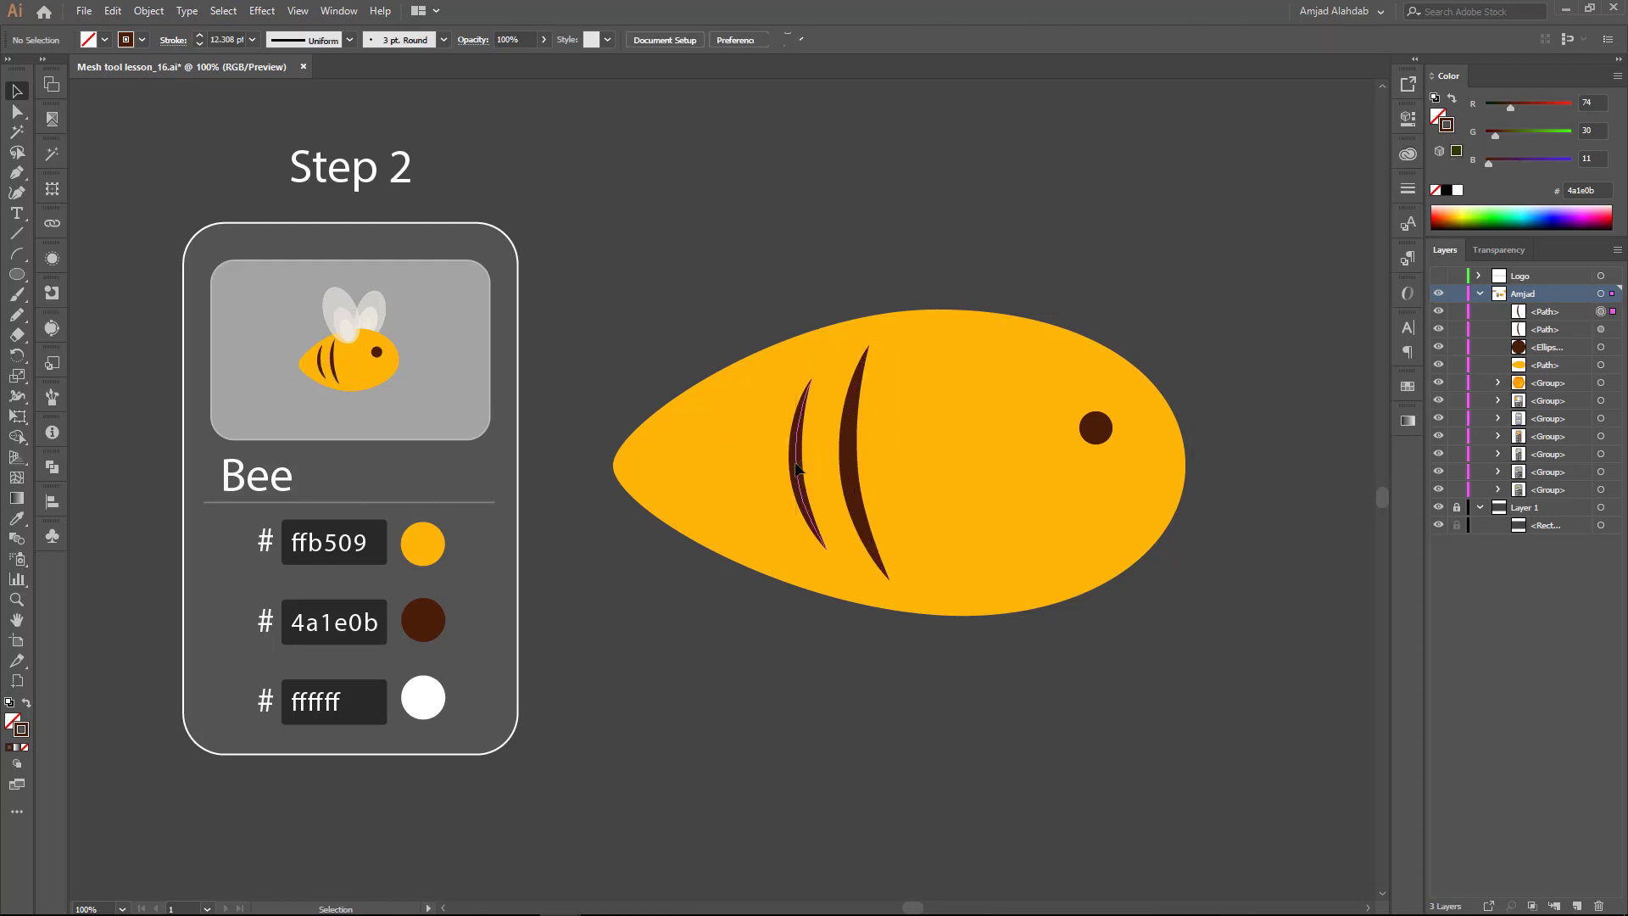
left_click(797, 467)
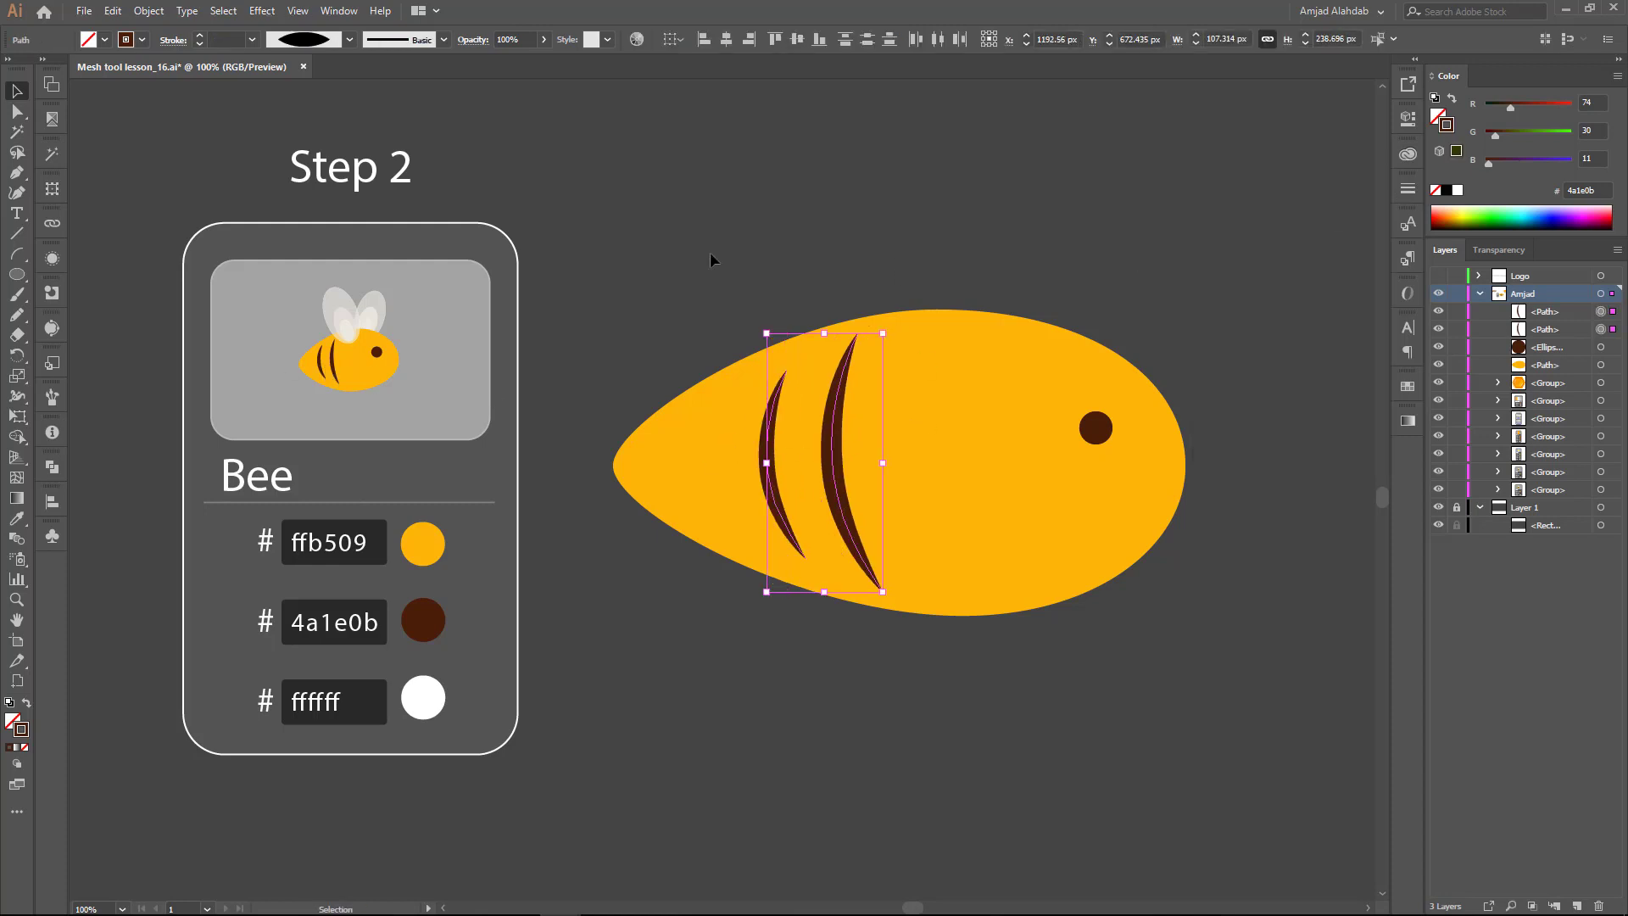
Step: Move the whole bee lower on the artboard
left_click(877, 273)
left_click_drag(824, 244, 1072, 582)
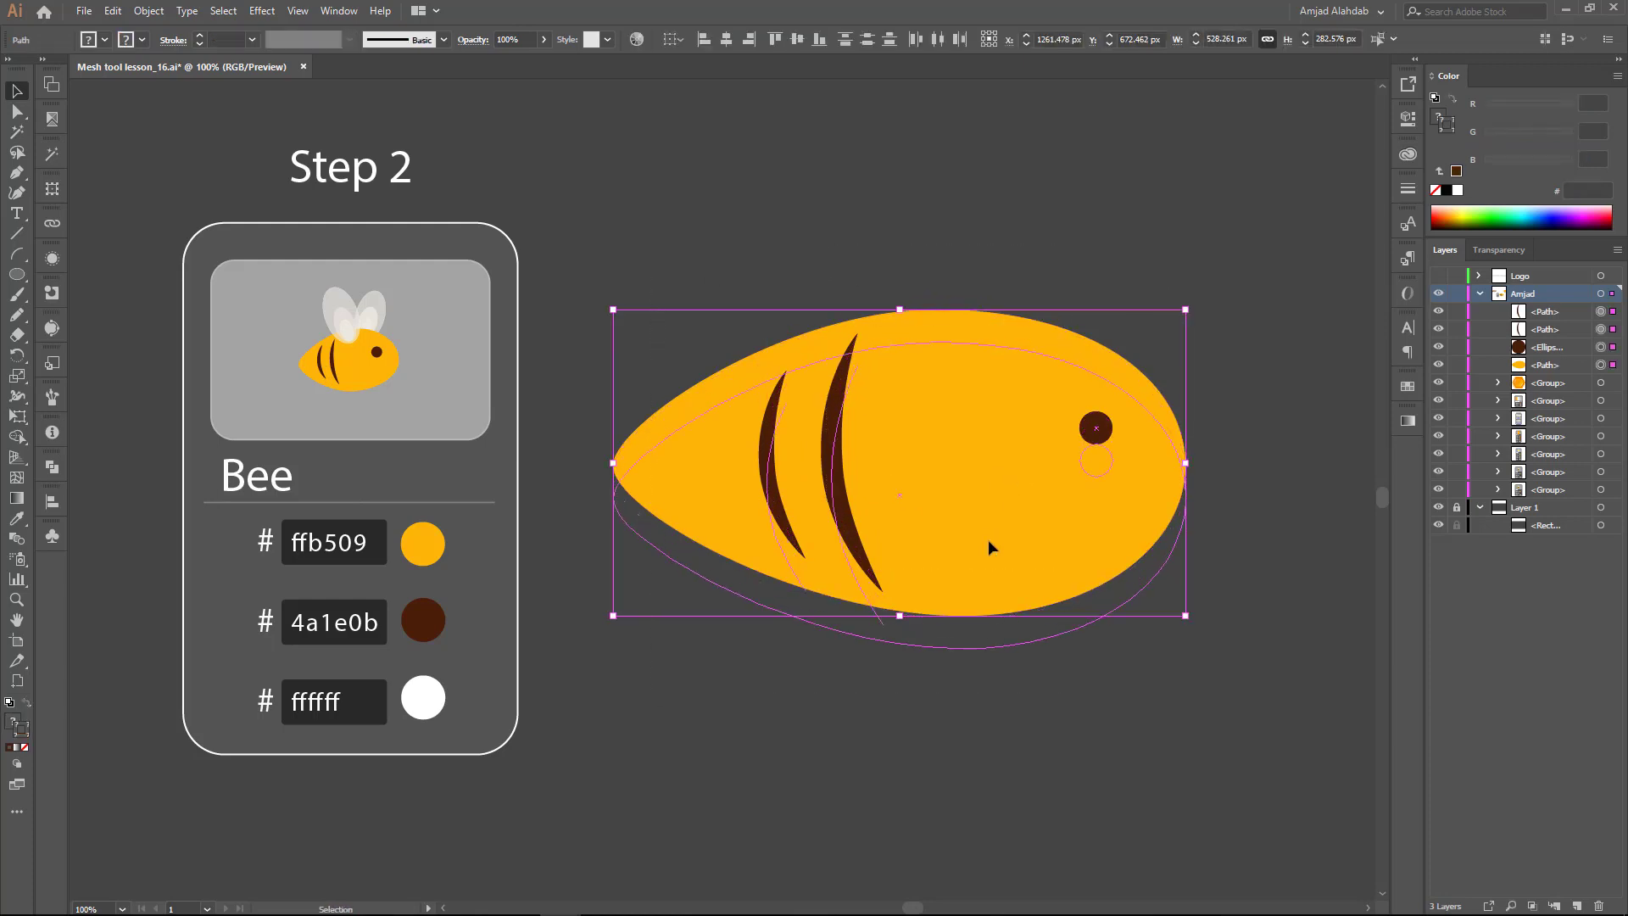
left_click_drag(989, 546, 989, 651)
left_click_drag(941, 412, 942, 436)
left_click(893, 342)
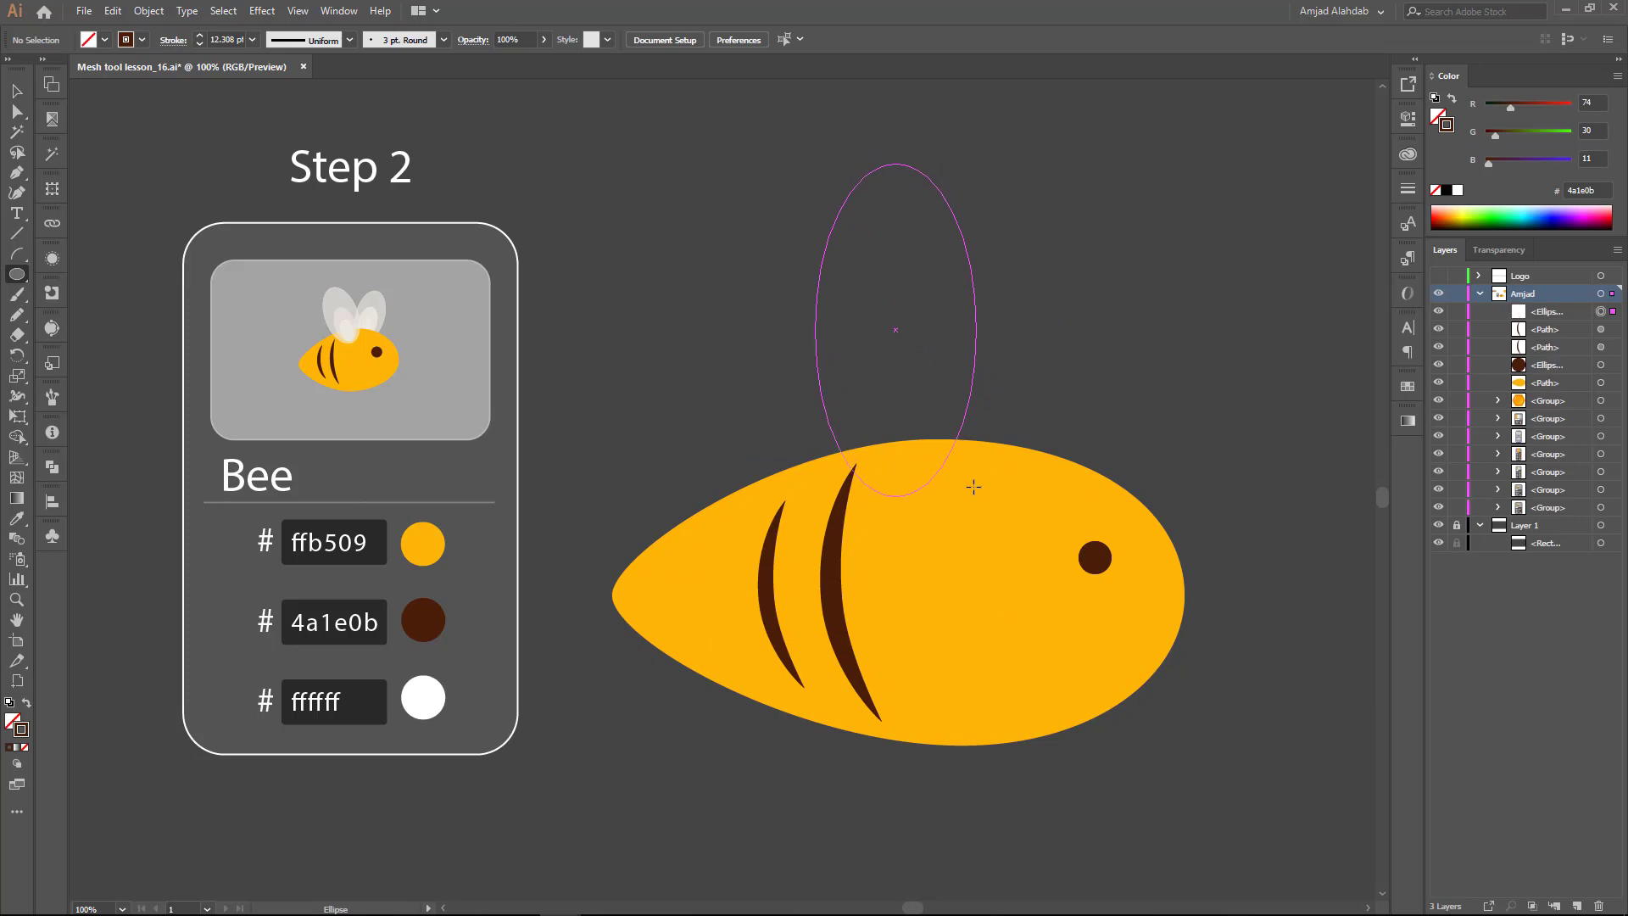
Step: Draw a white wing ellipse above the body, tilted slightly, at 60% opacity
mouse_move(946, 469)
left_mouse_down()
mouse_move(1003, 516)
mouse_move(961, 455)
mouse_move(1048, 482)
left_mouse_up()
key("shift+x")
key("v")
key("i")
left_click(422, 697)
key("v")
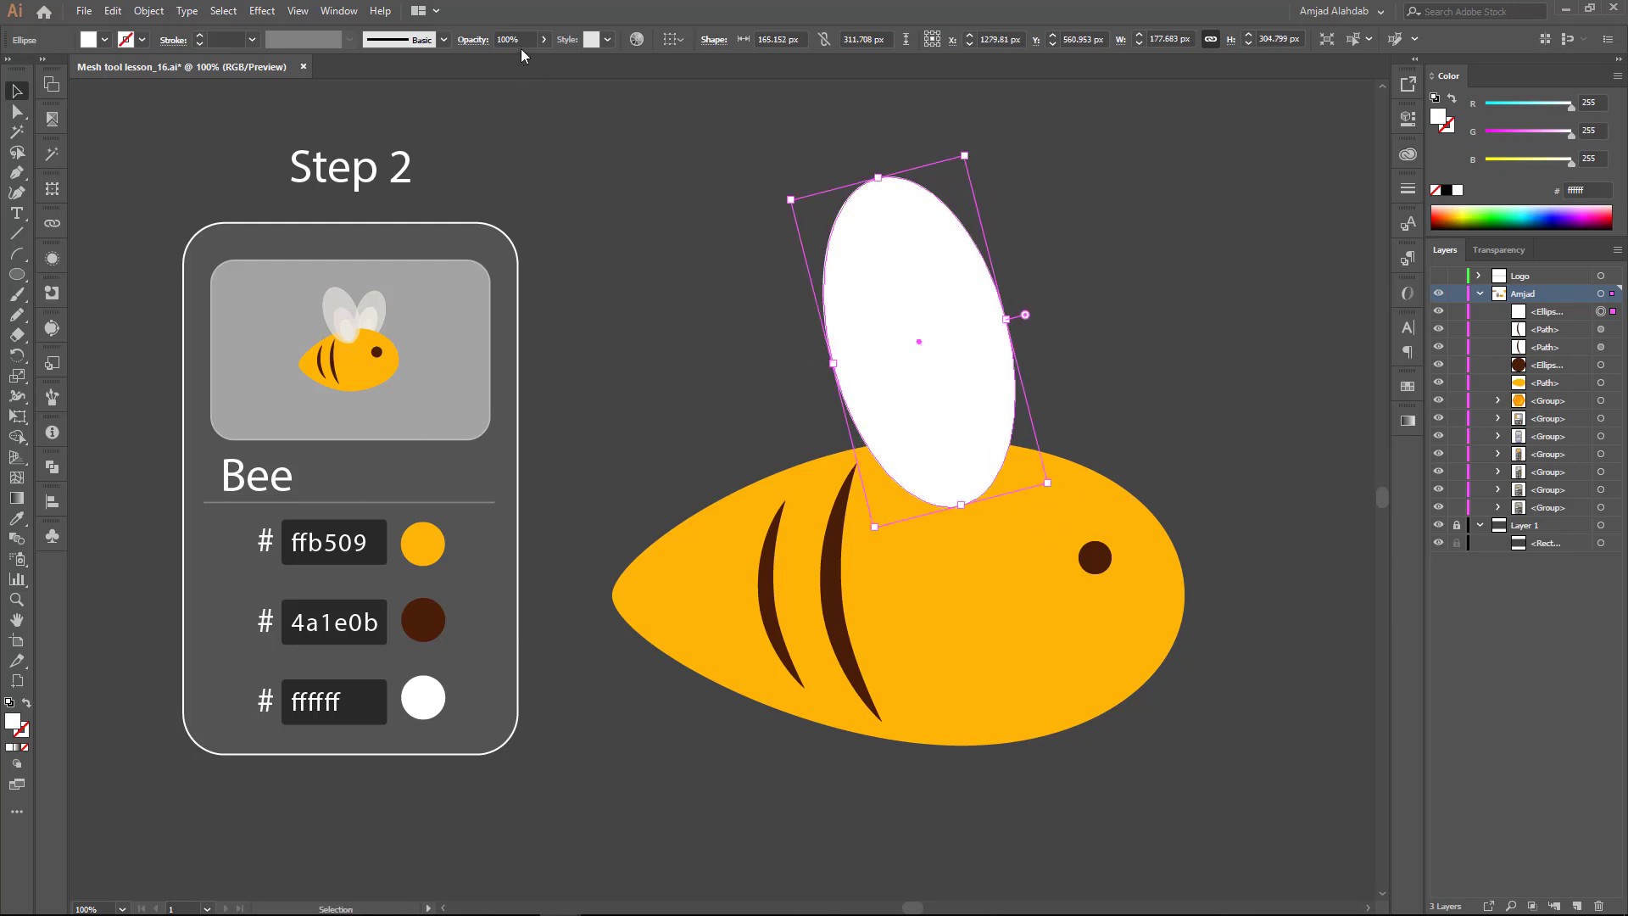
type("60")
key("Return")
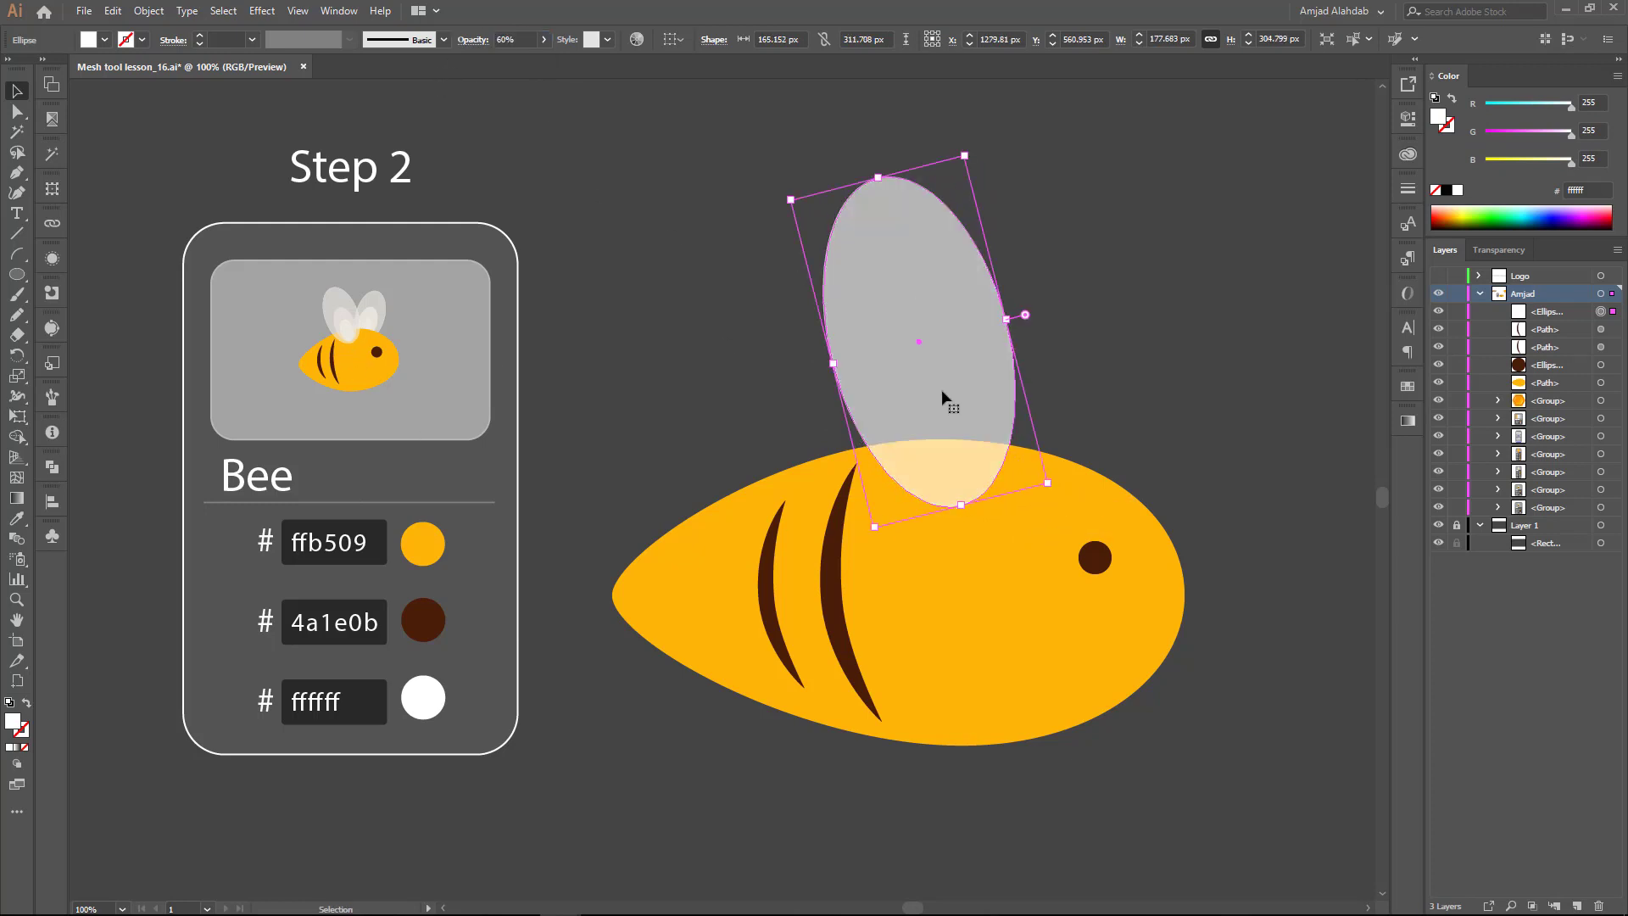
Step: Nest smaller ellipse copies inside the wing and group the three ellipses
key("s")
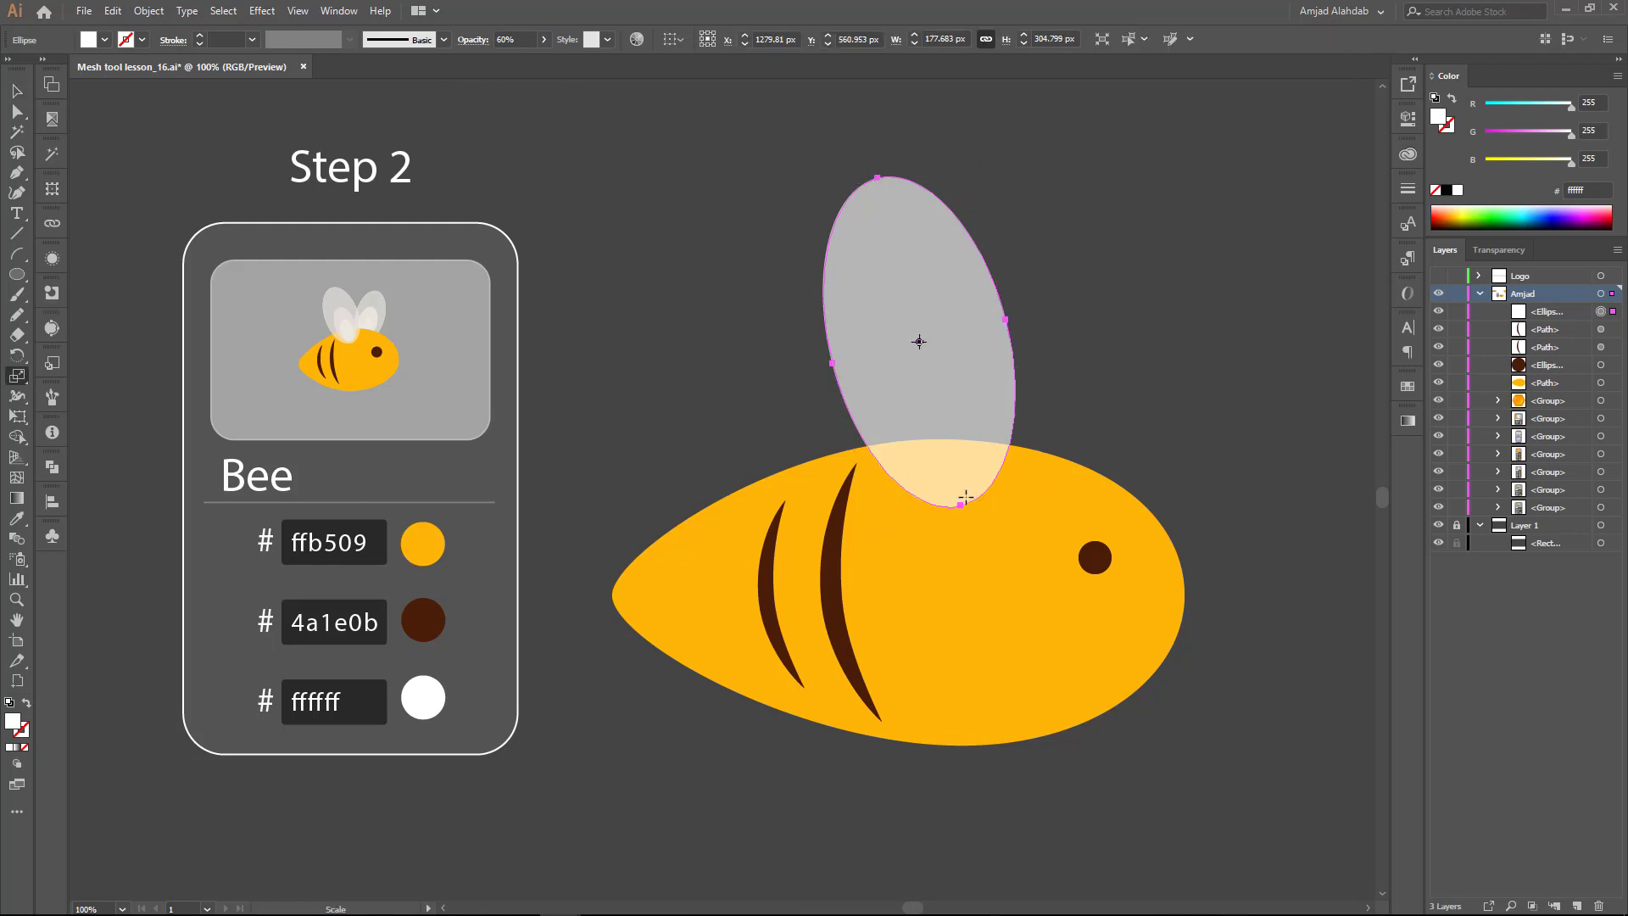
mouse_move(1023, 161)
left_mouse_down()
mouse_move(1007, 205)
mouse_move(1049, 274)
mouse_move(908, 381)
left_mouse_up()
key("v")
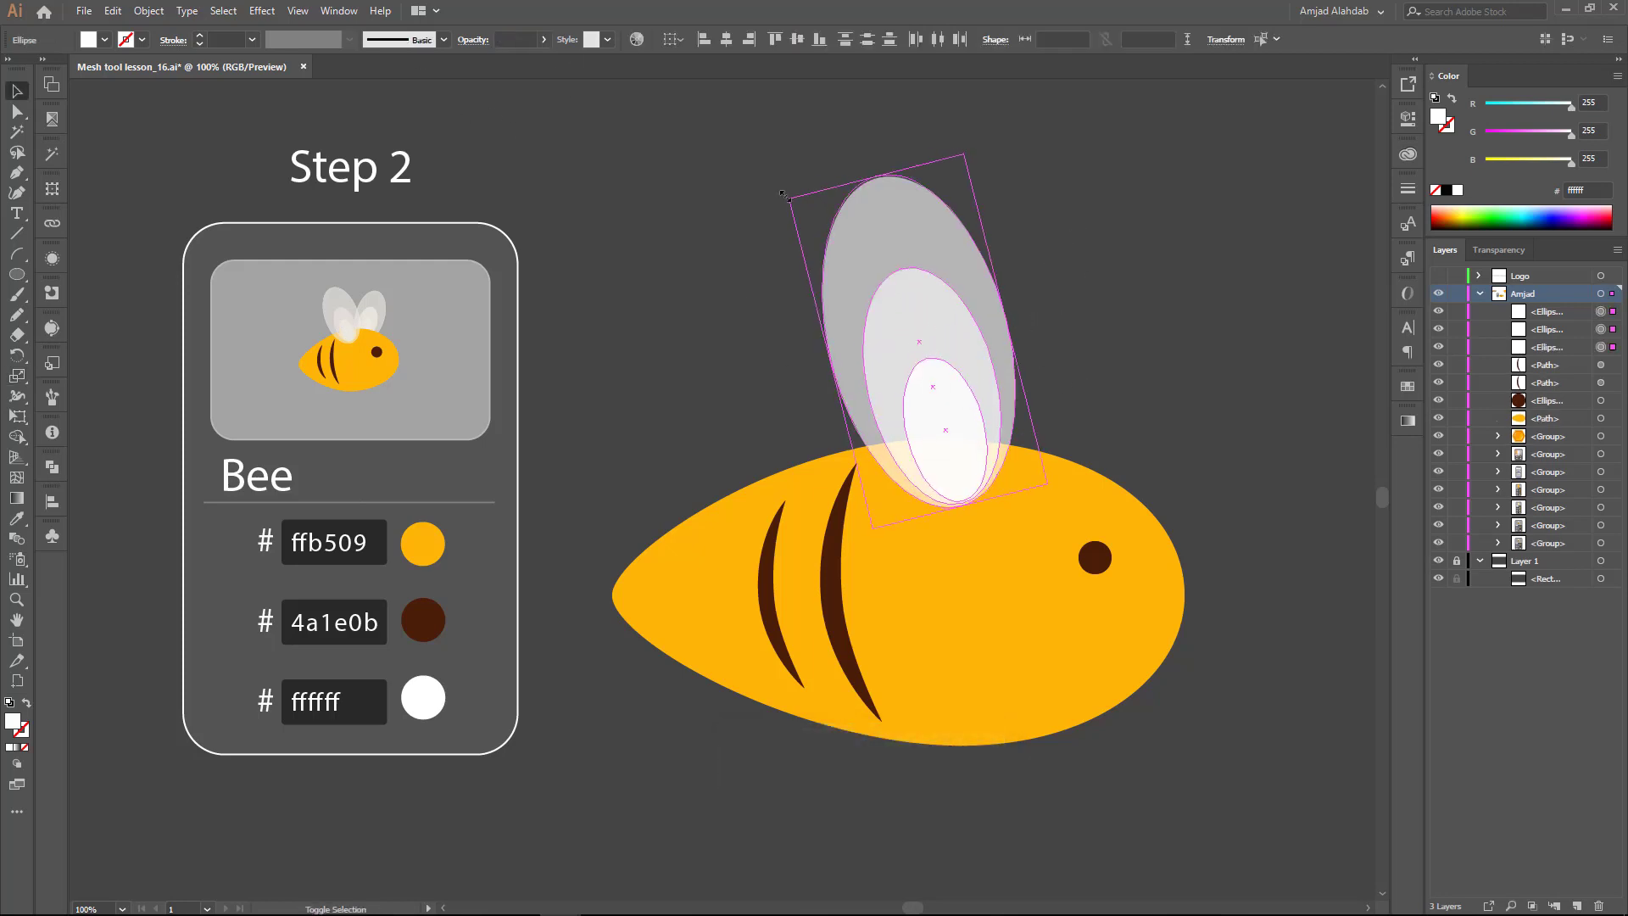
left_click_drag(960, 462, 964, 464)
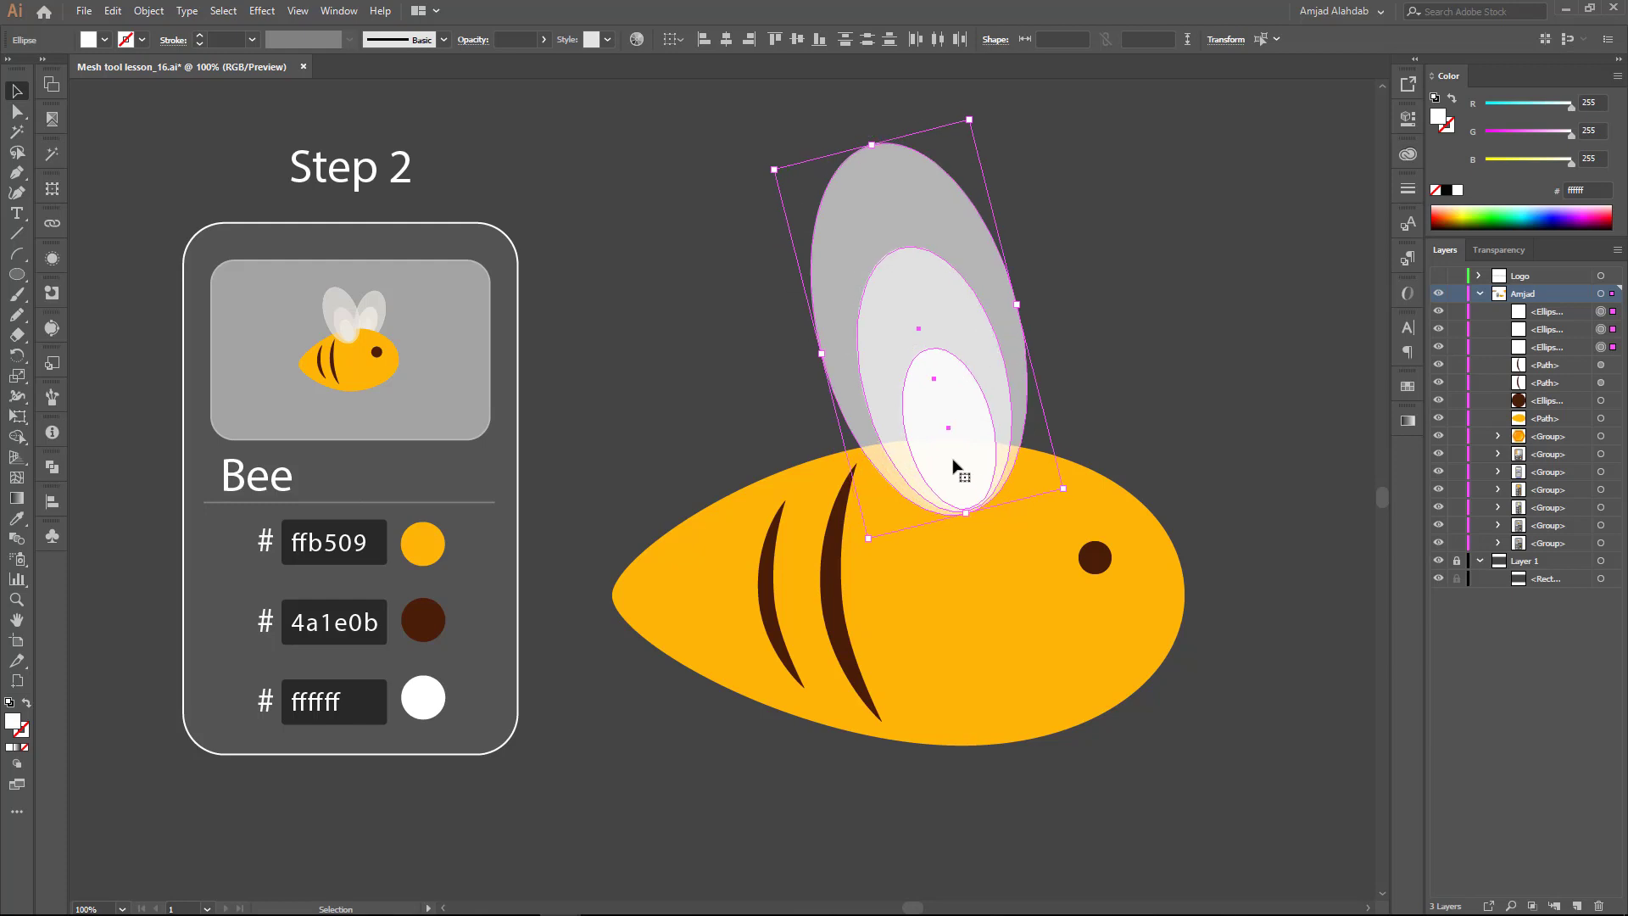
right_click(953, 465)
left_click(975, 450)
left_click(1083, 407)
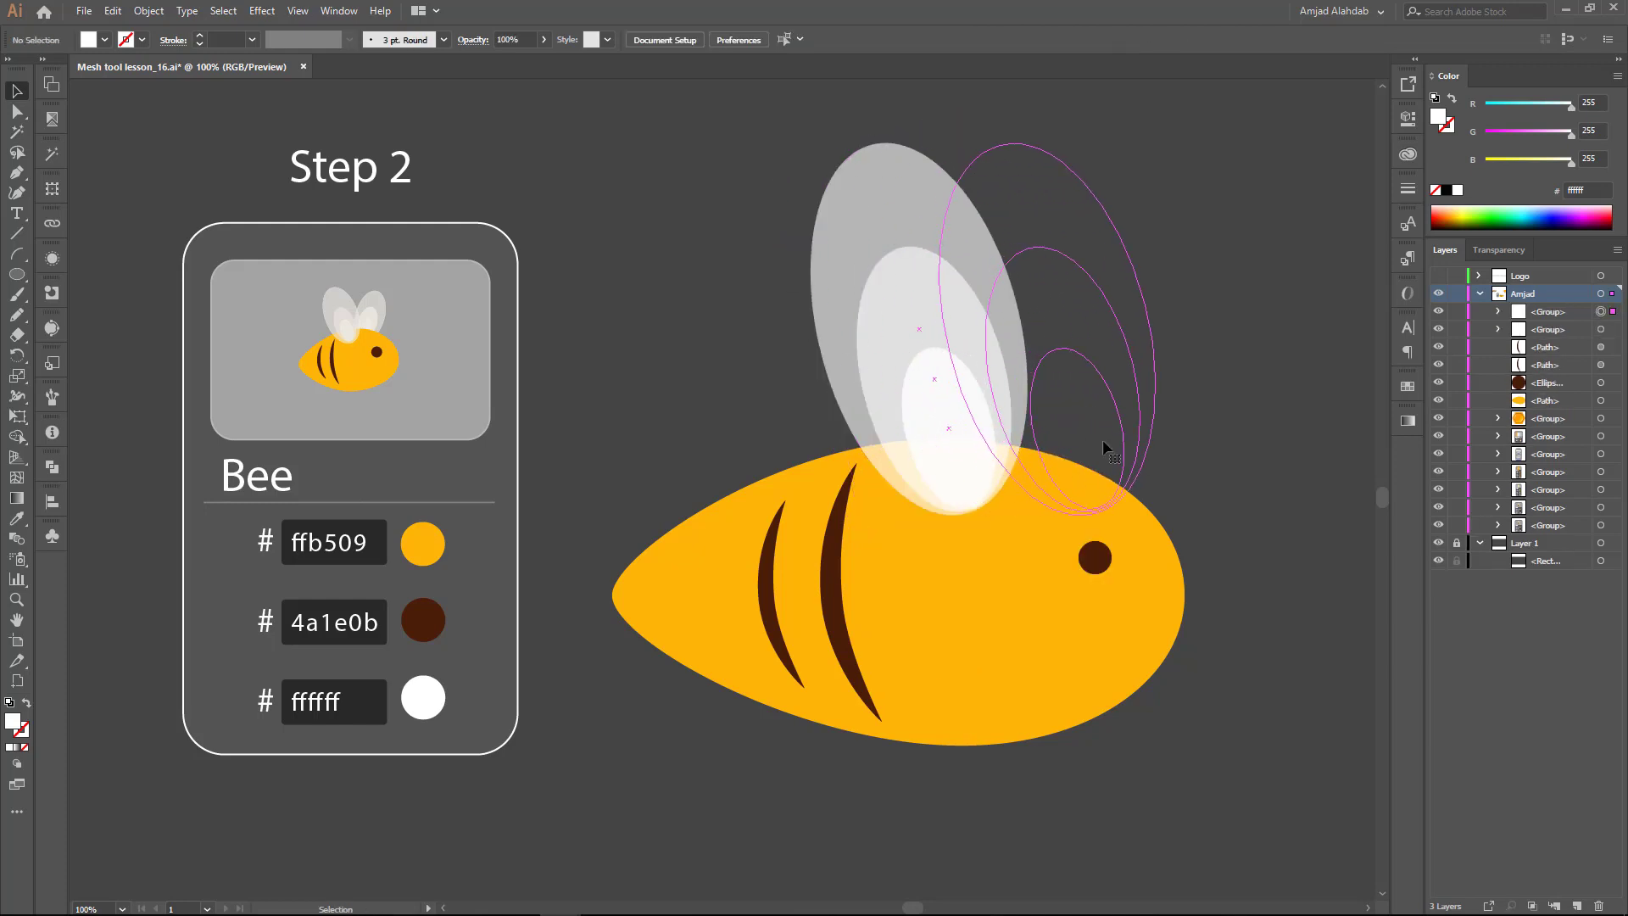
Step: Duplicate the wing to the right, lean it rightward and send it behind the first
left_click_drag(1105, 449, 1094, 441)
left_click_drag(1208, 212, 1204, 224)
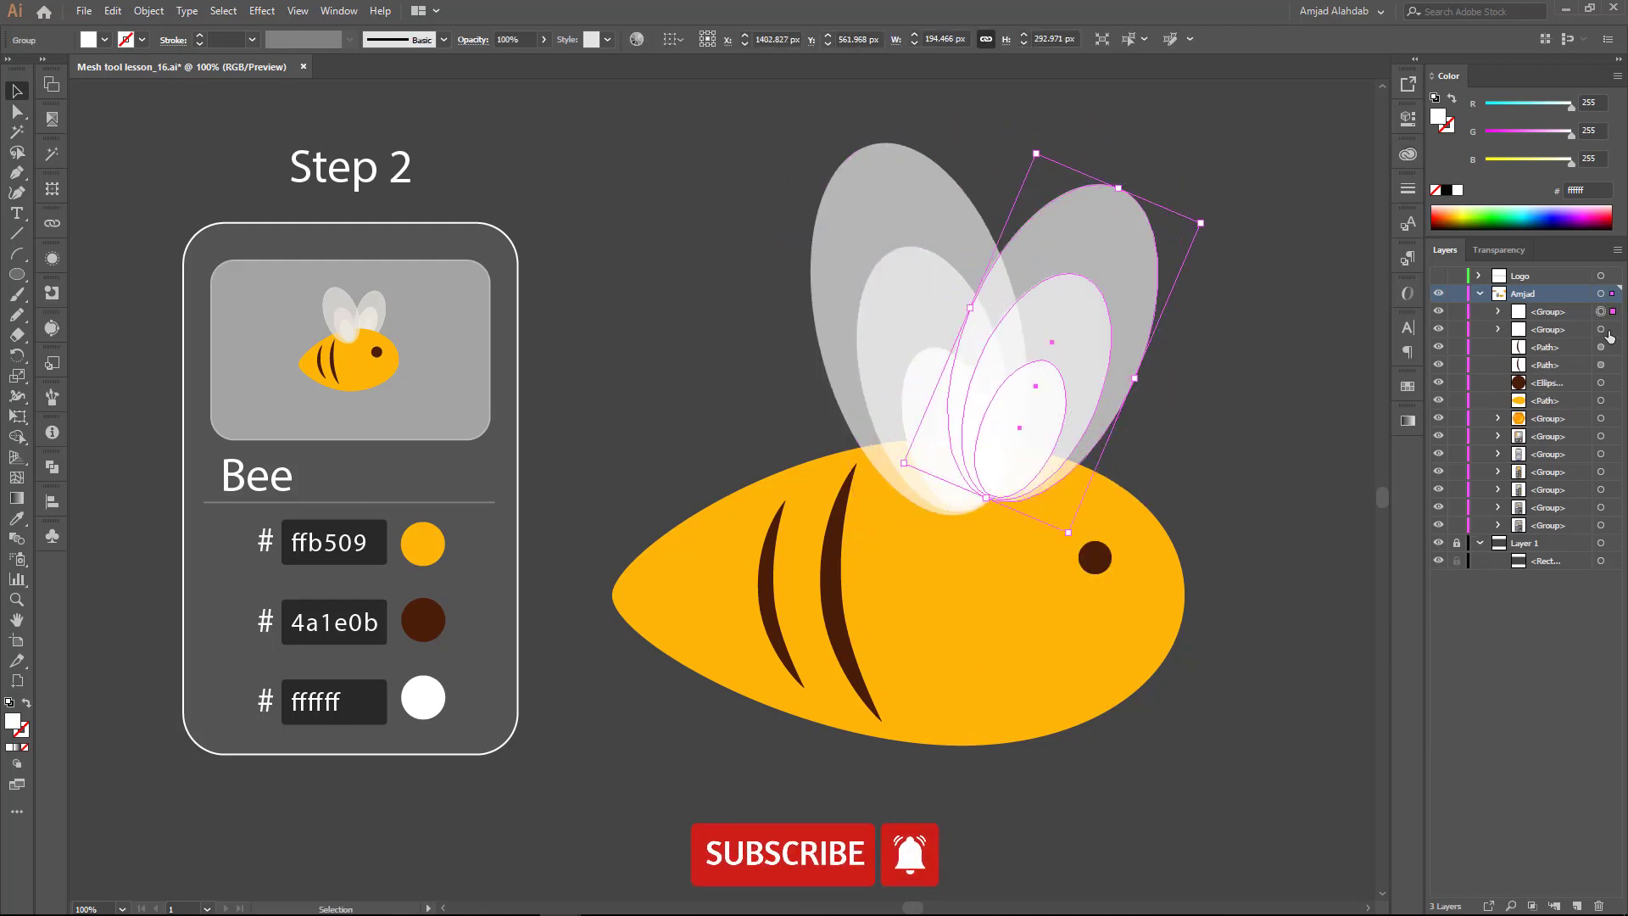
left_click_drag(1609, 337, 1602, 401)
left_click_drag(1204, 414, 1217, 415)
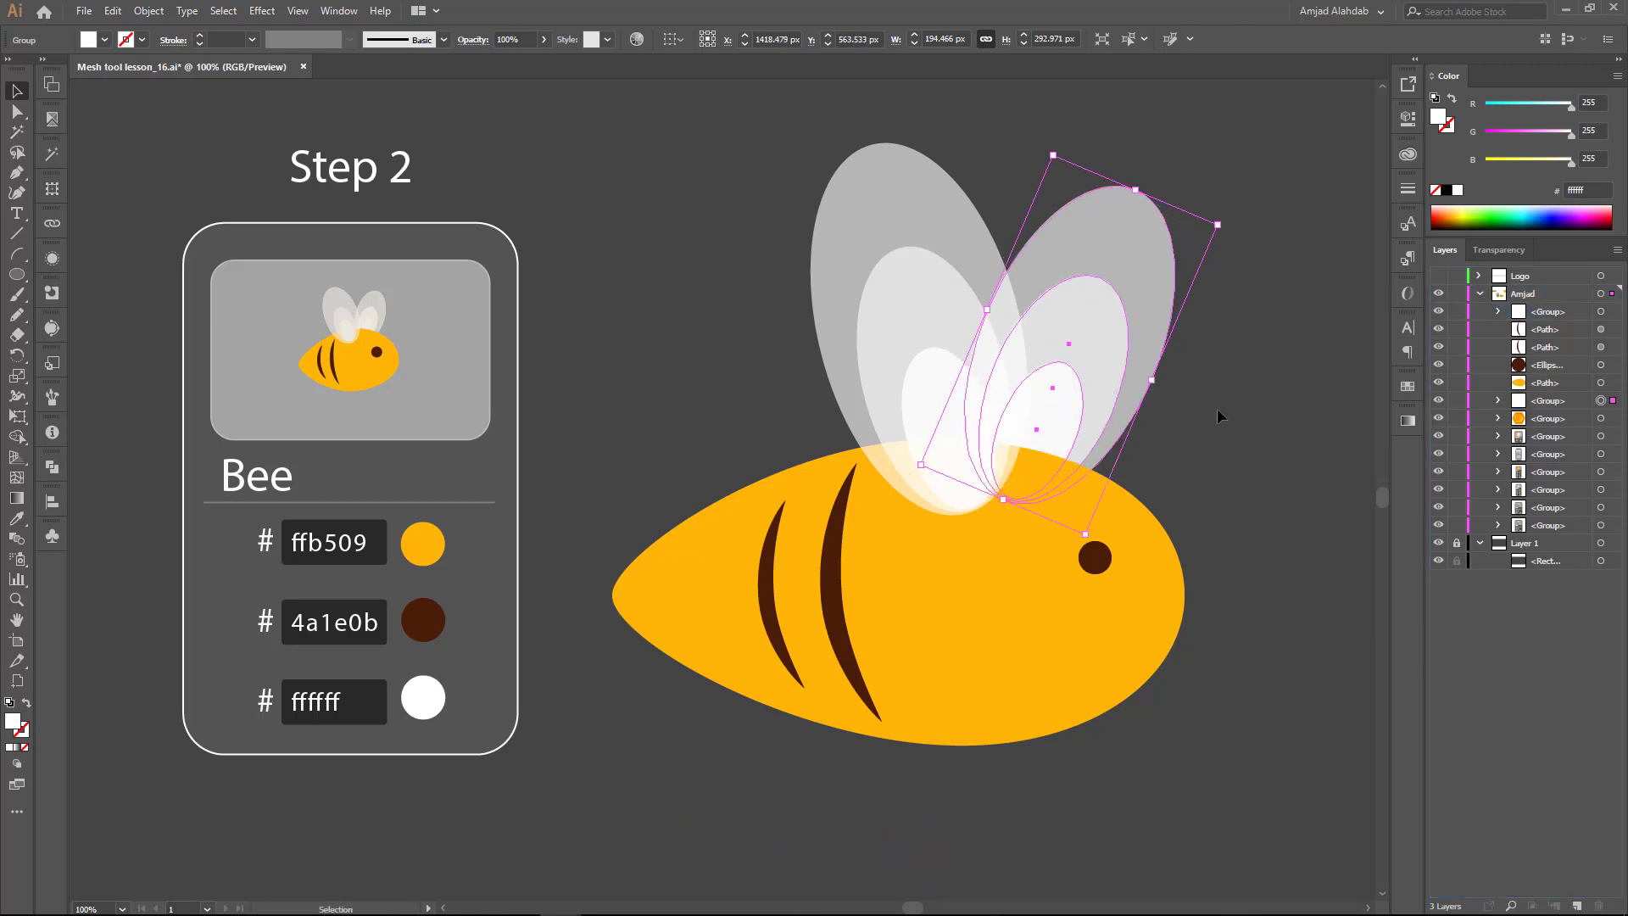
left_click(1217, 415)
left_click(927, 370)
left_click(1237, 480)
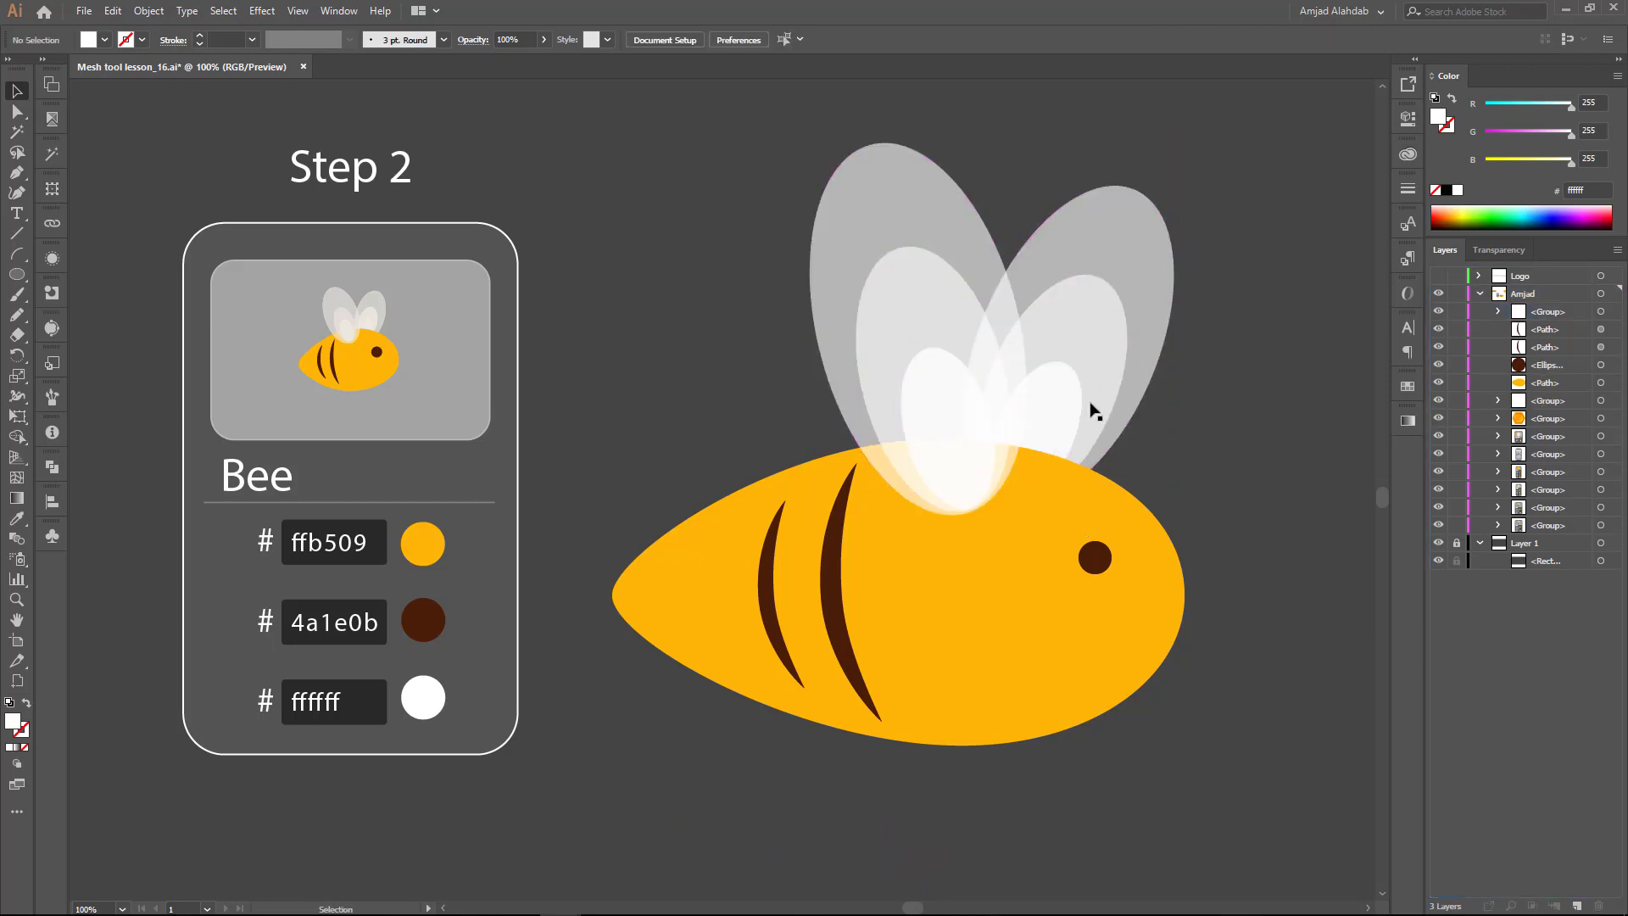
Step: Set the right wing to 70% opacity and nudge the left wing into place
left_click(1094, 398)
type("70")
key("Return")
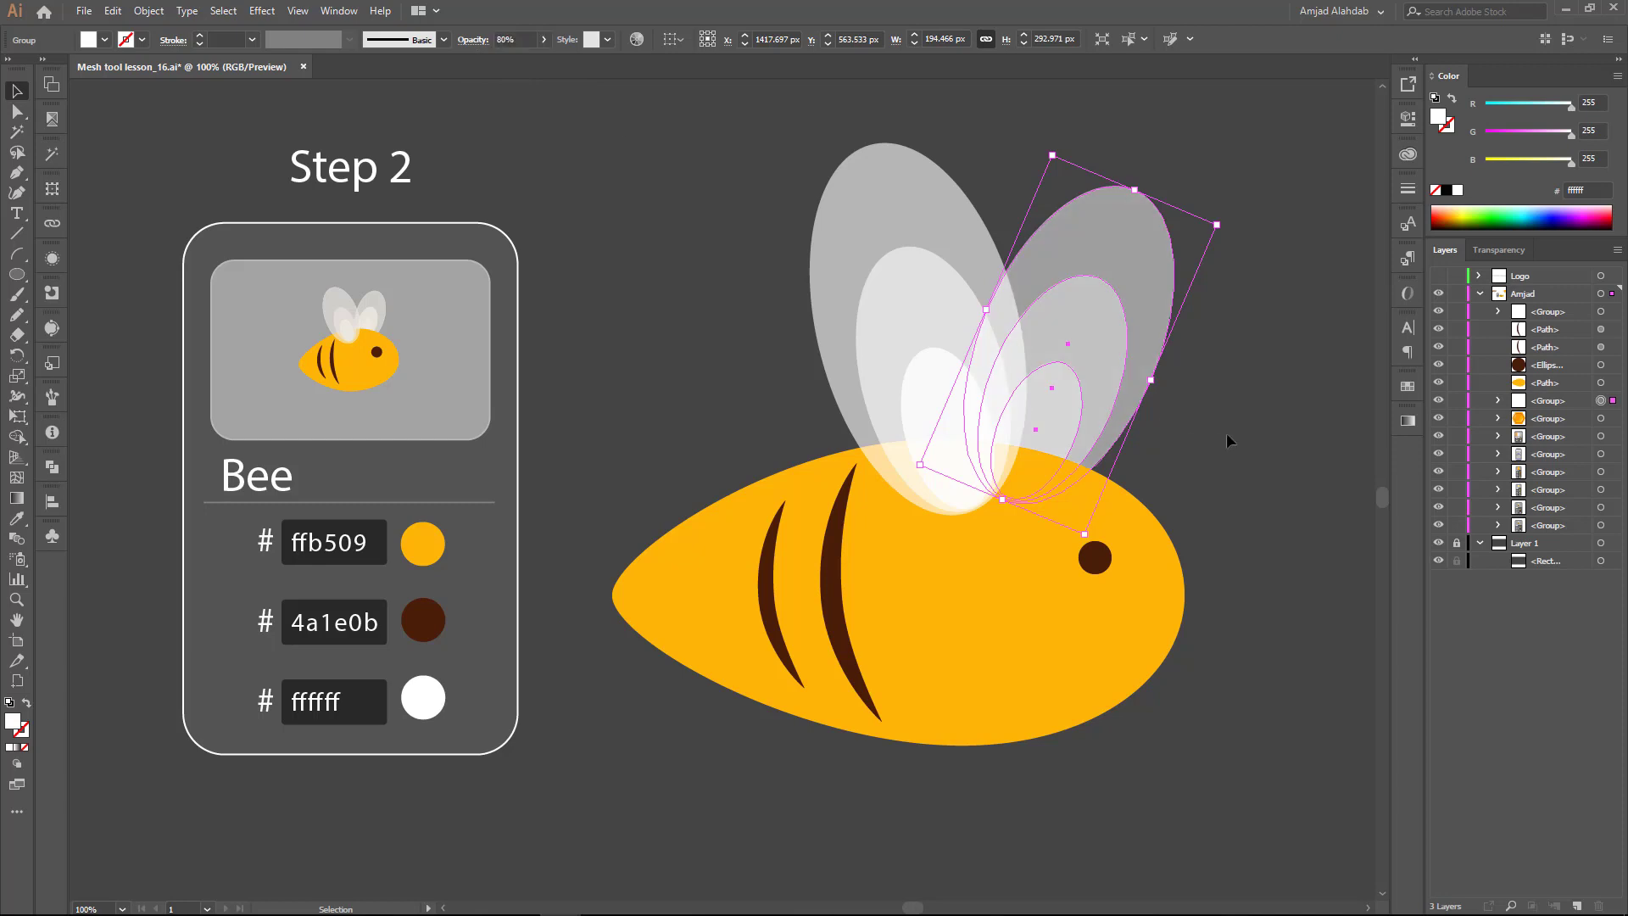
left_click(1226, 432)
left_click(984, 456)
left_click_drag(1062, 483, 952, 443)
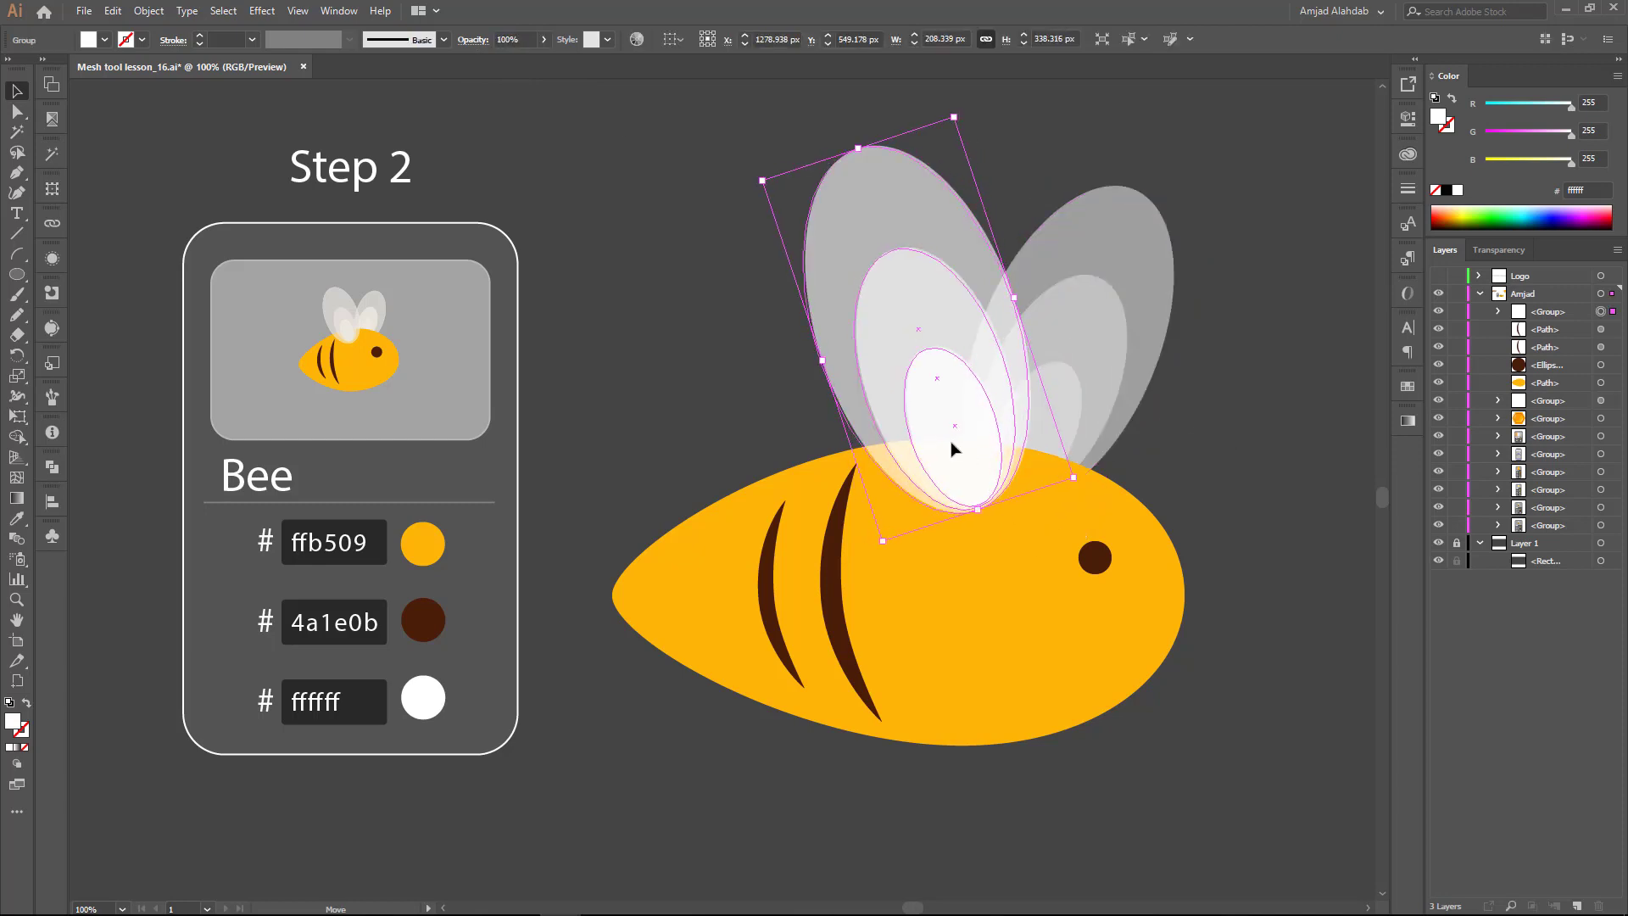
left_click(1157, 397)
Step: Marquee-select every bee part, including eye, stripes and wings, and group them
left_click(1103, 562)
left_click(1217, 486)
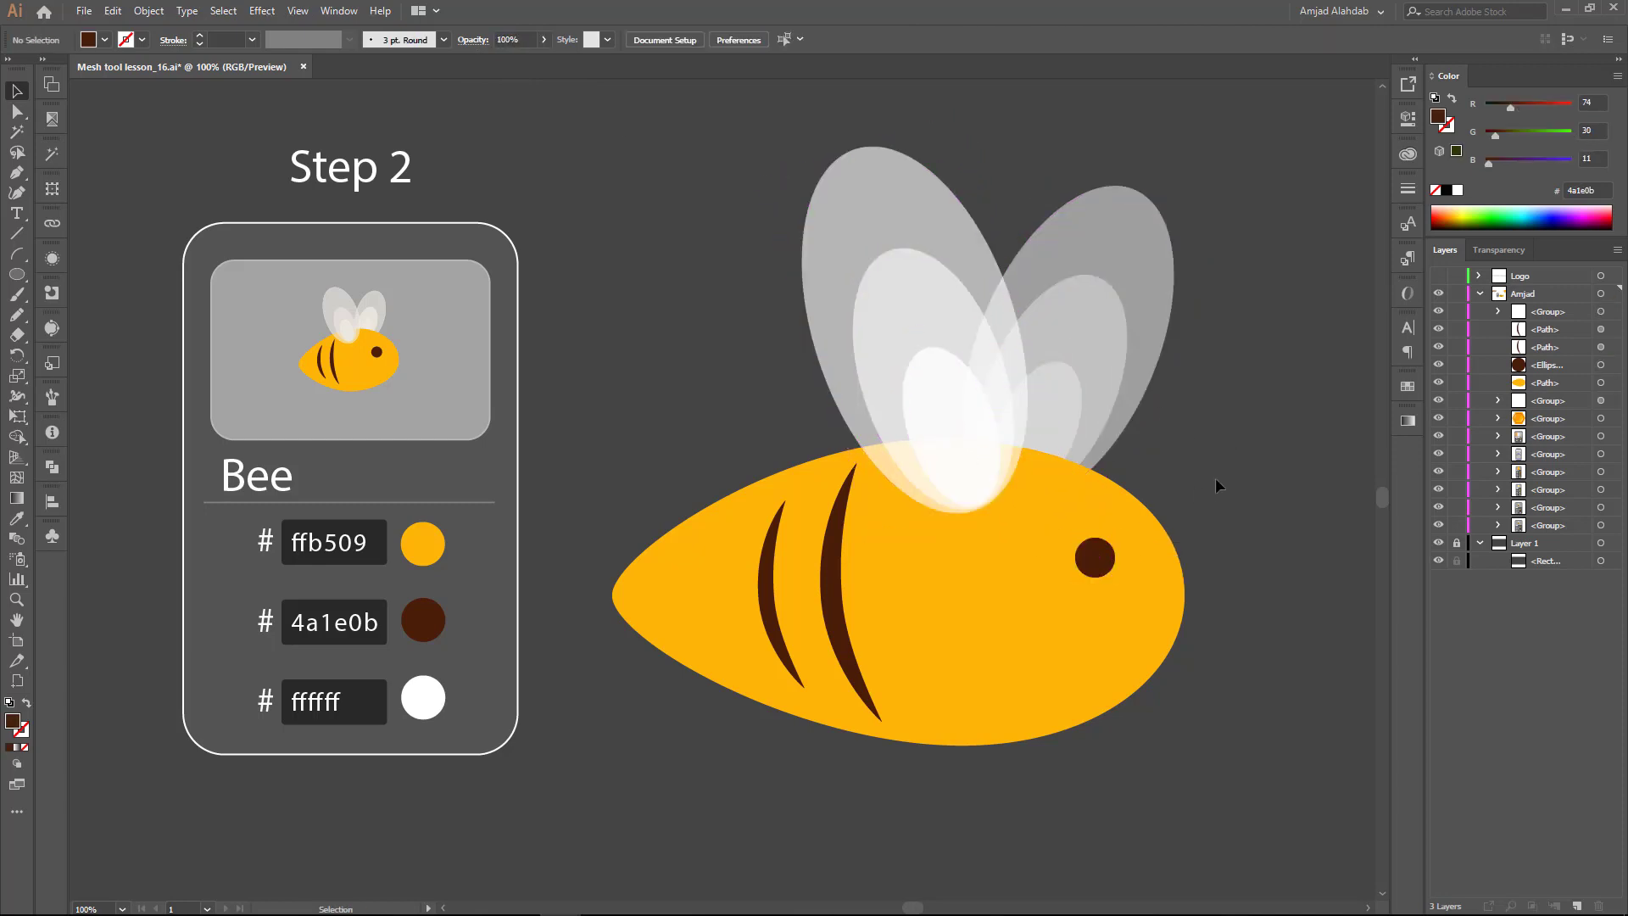
left_click_drag(1220, 270, 691, 734)
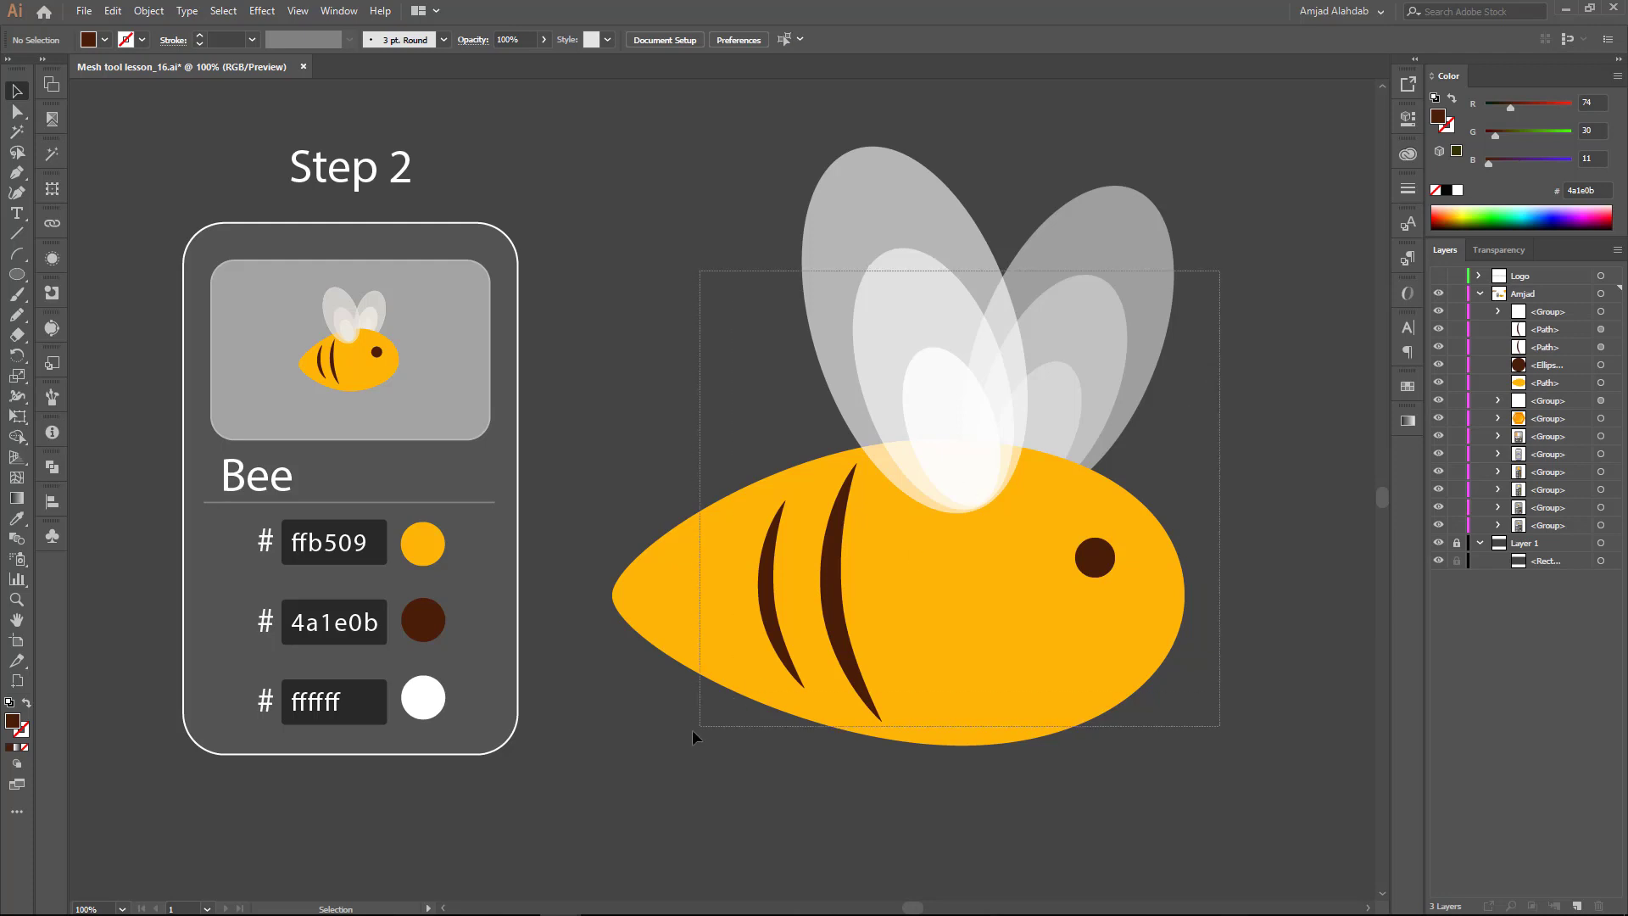
right_click(923, 356)
left_click(948, 464)
left_click(1239, 467)
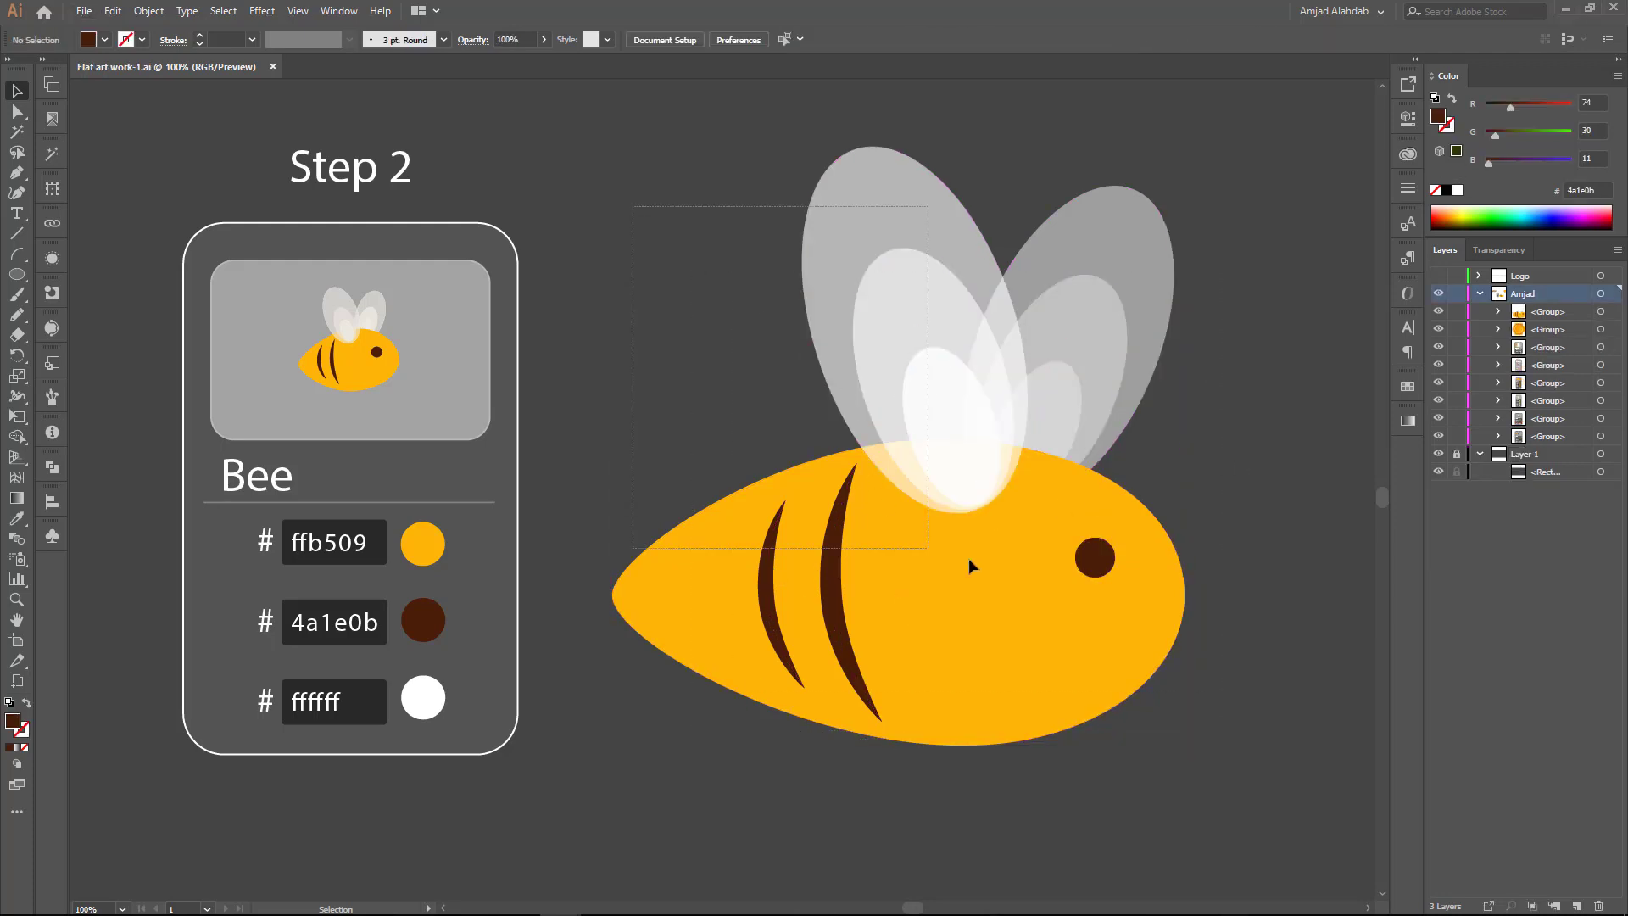
Step: Shrink the grouped bee and move it beside the honeycomb
left_click(968, 558)
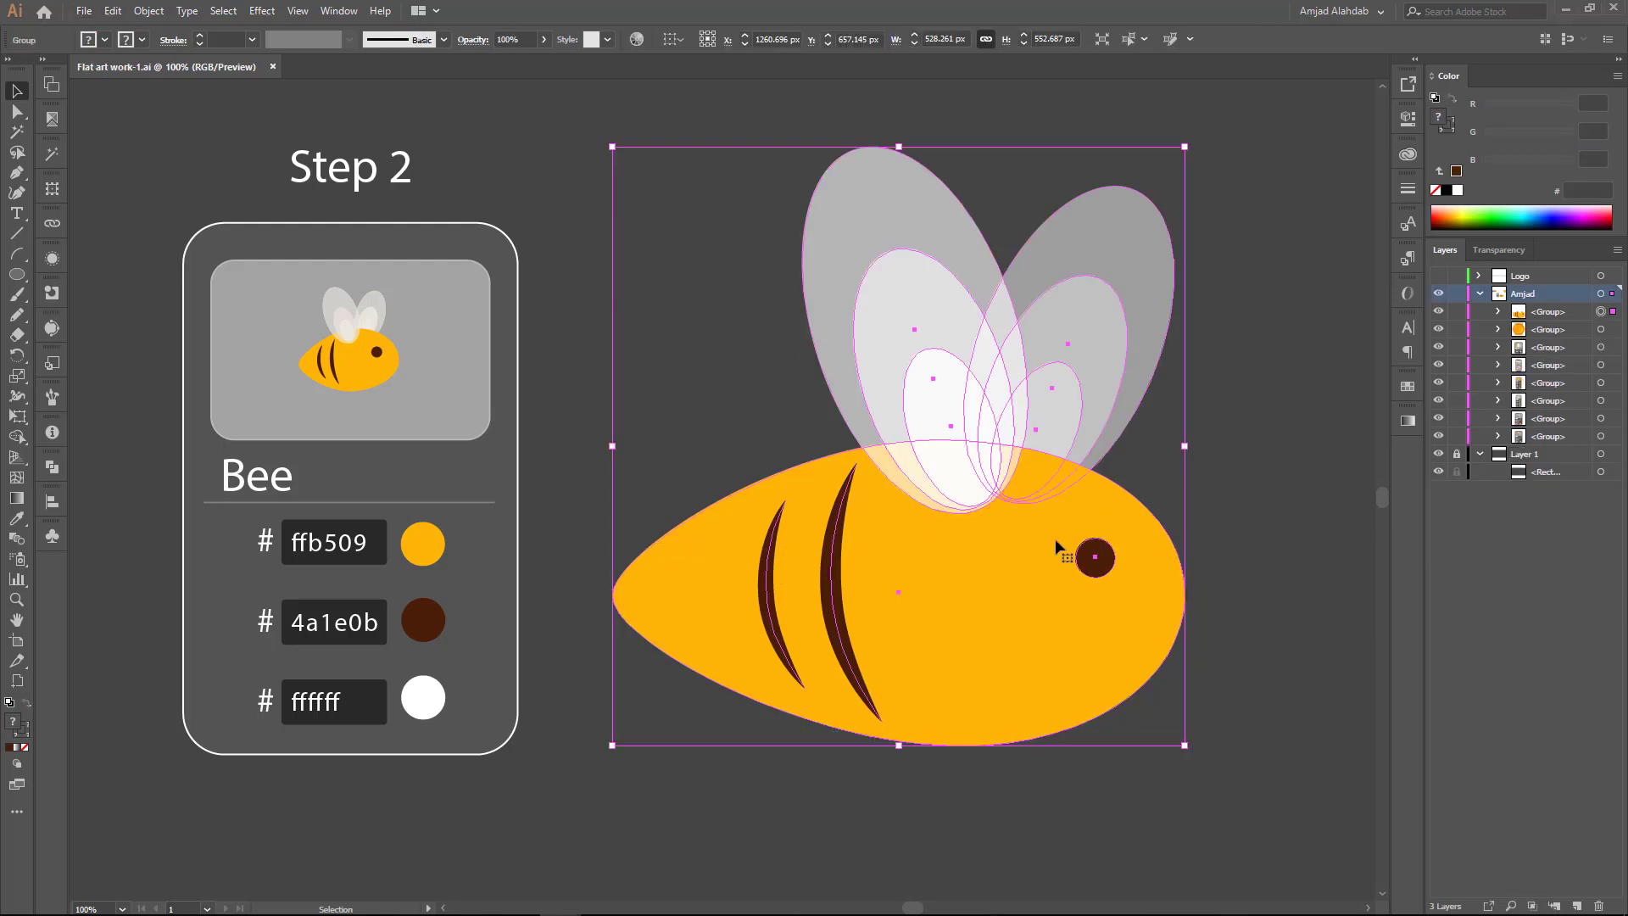
key("ctrl+minus")
left_click_drag(1133, 371, 865, 639)
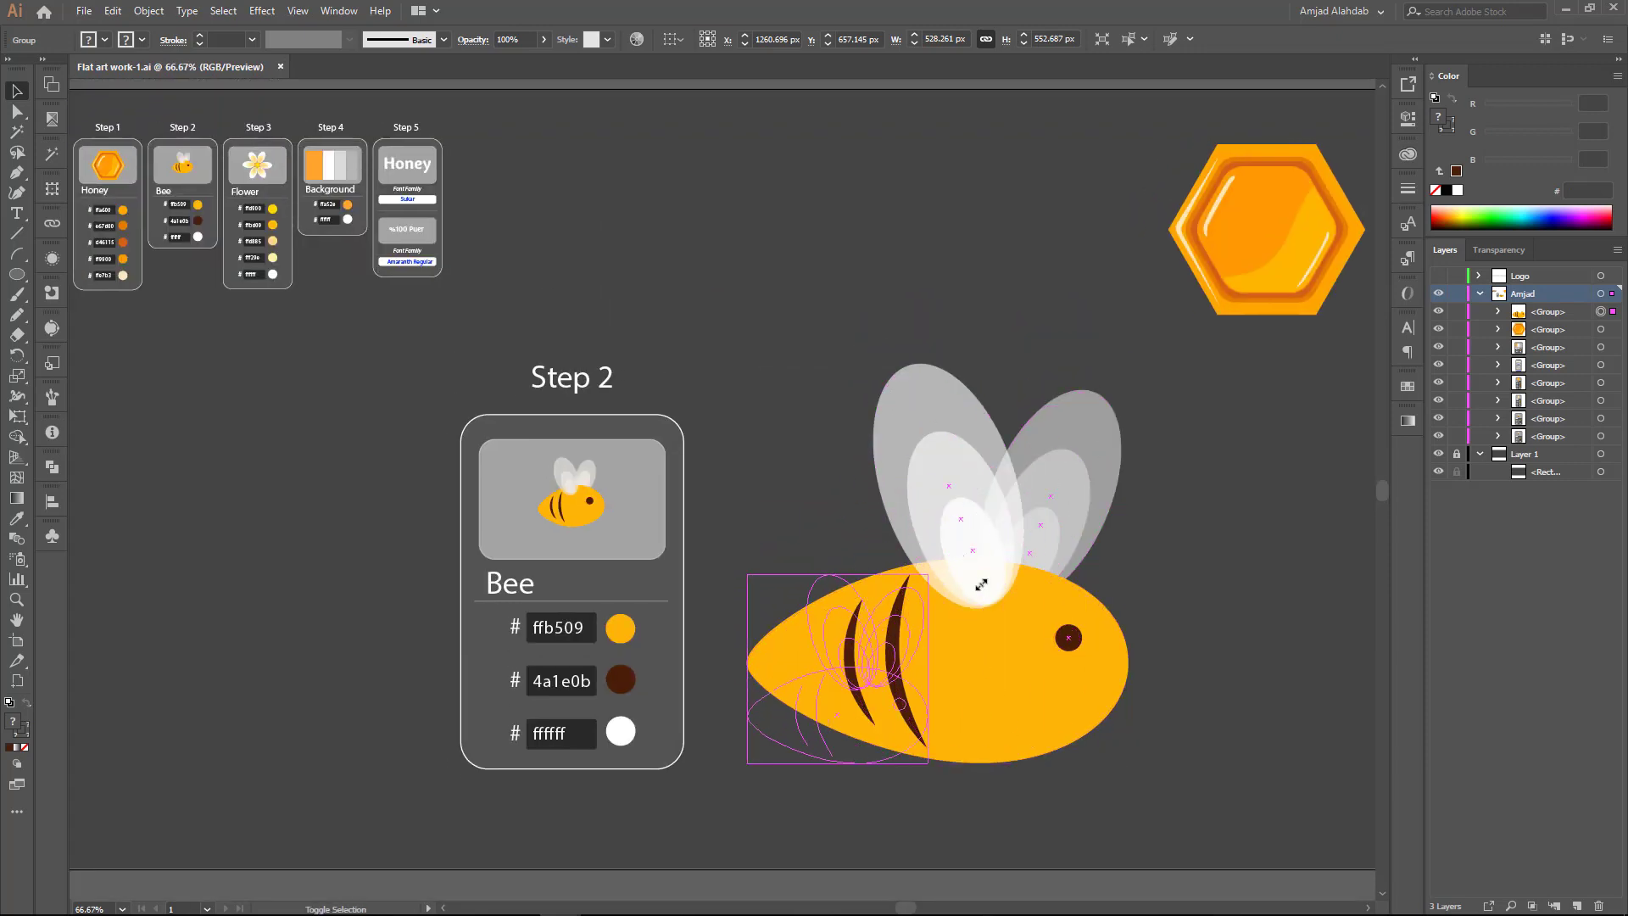
left_click_drag(812, 733, 1073, 229)
left_click(1153, 242)
Step: Delete the Step 2 Bee card, enlarge the Step 3 Flower card, and draw a small circle beside it
left_click(566, 449)
key("Delete")
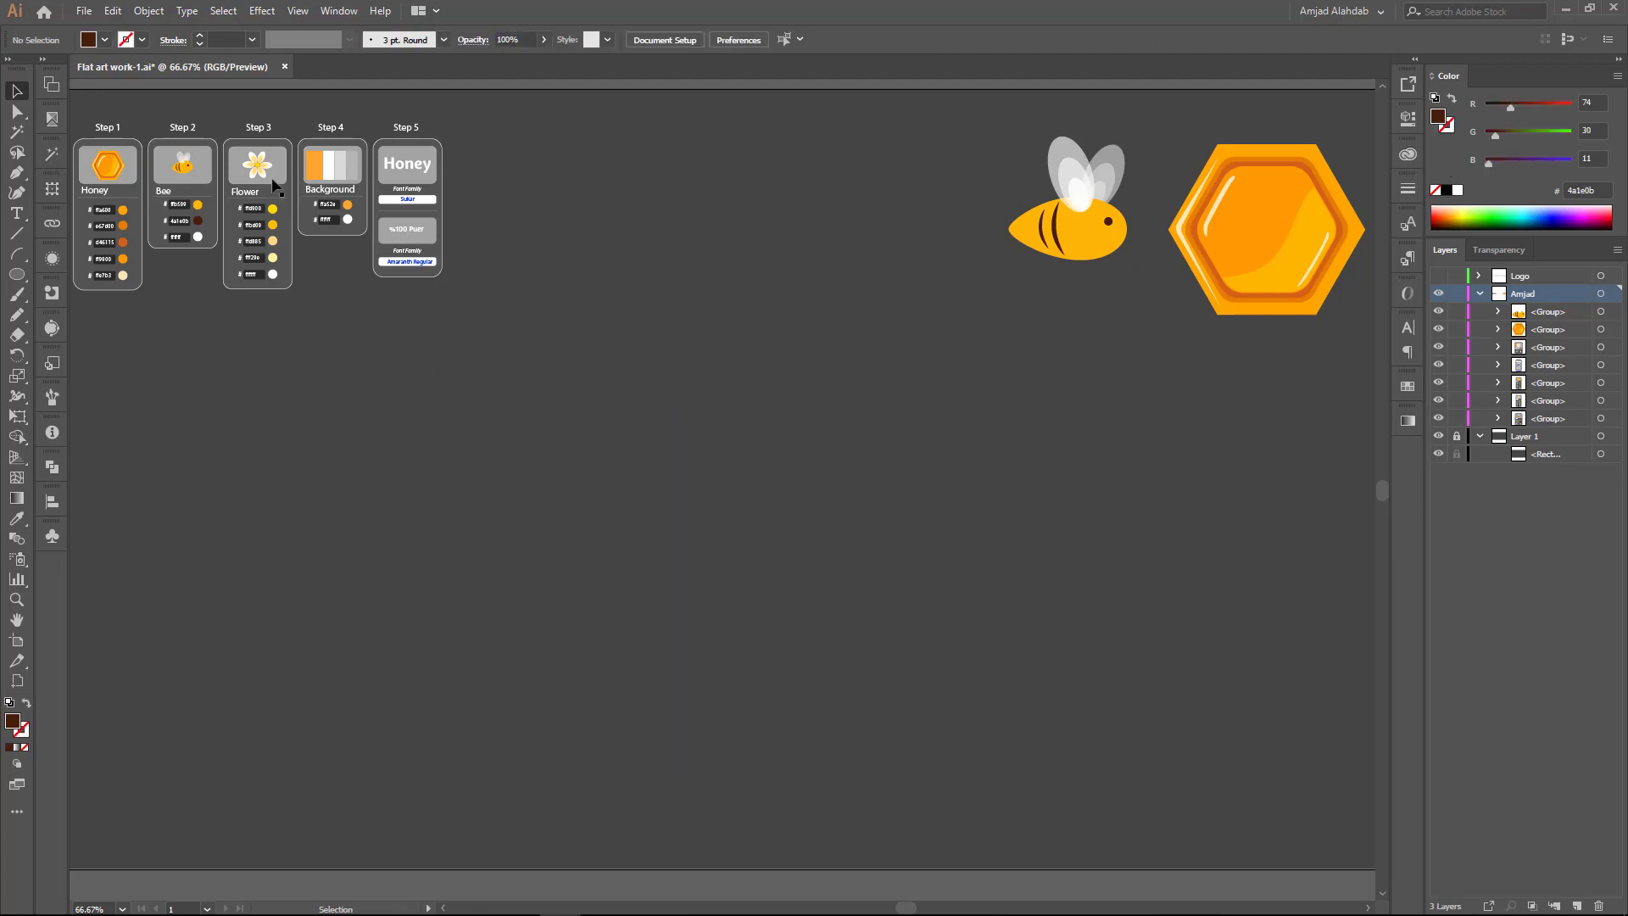
mouse_move(271, 186)
left_mouse_down()
mouse_move(643, 560)
mouse_move(780, 365)
left_mouse_up()
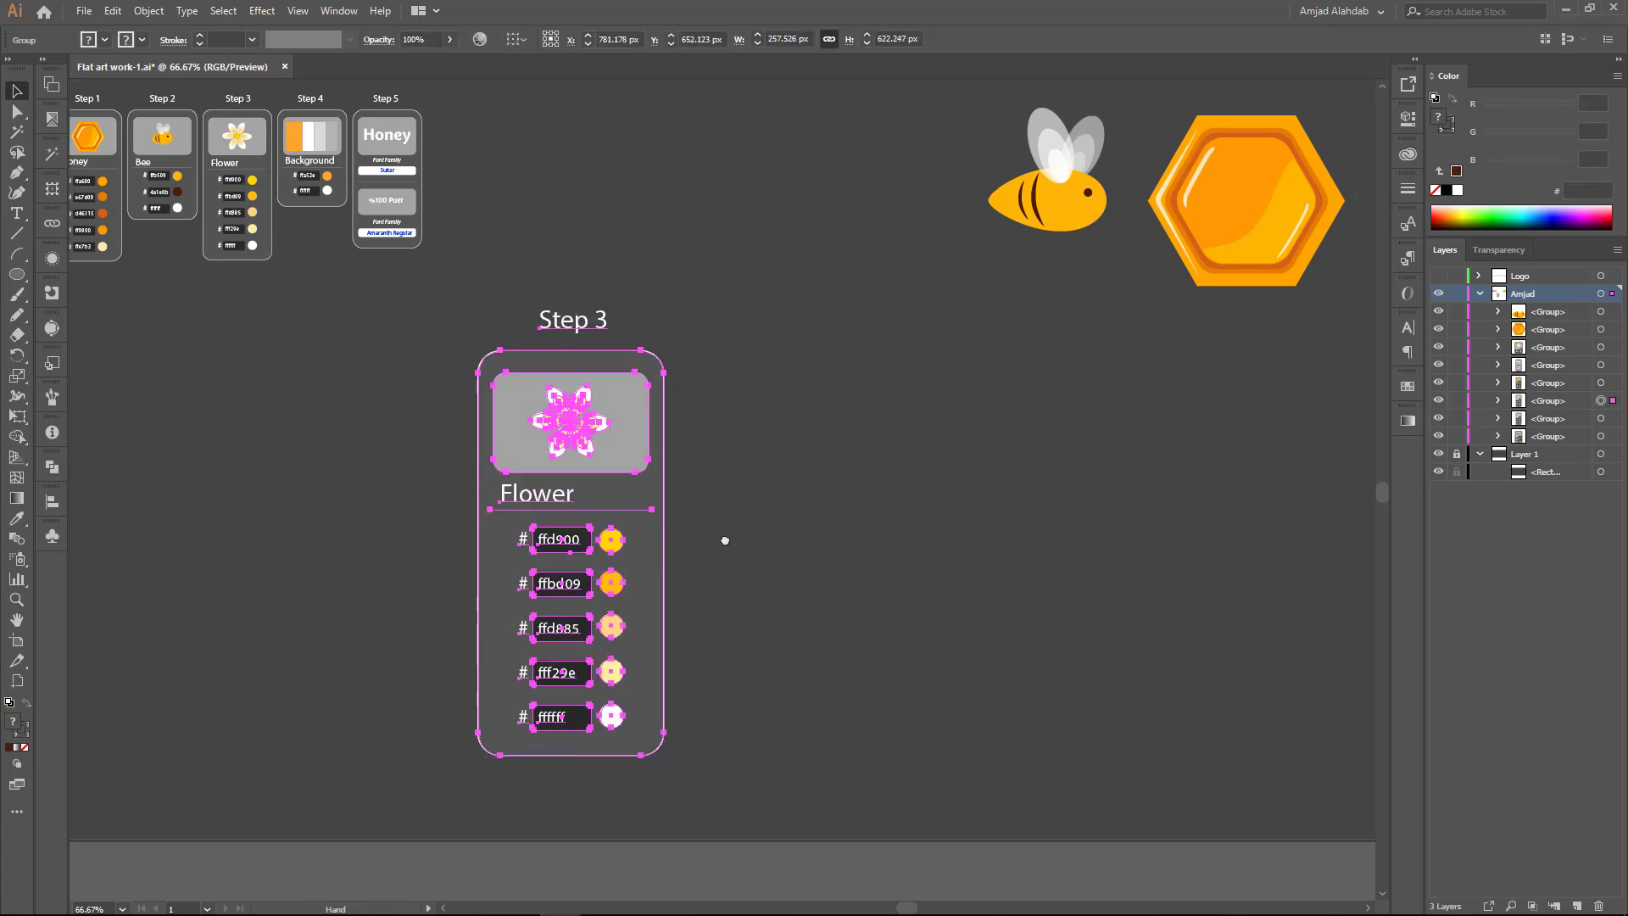
key("ctrl+1")
left_click_drag(746, 531, 681, 457)
left_click_drag(447, 328, 419, 352)
left_click(670, 370)
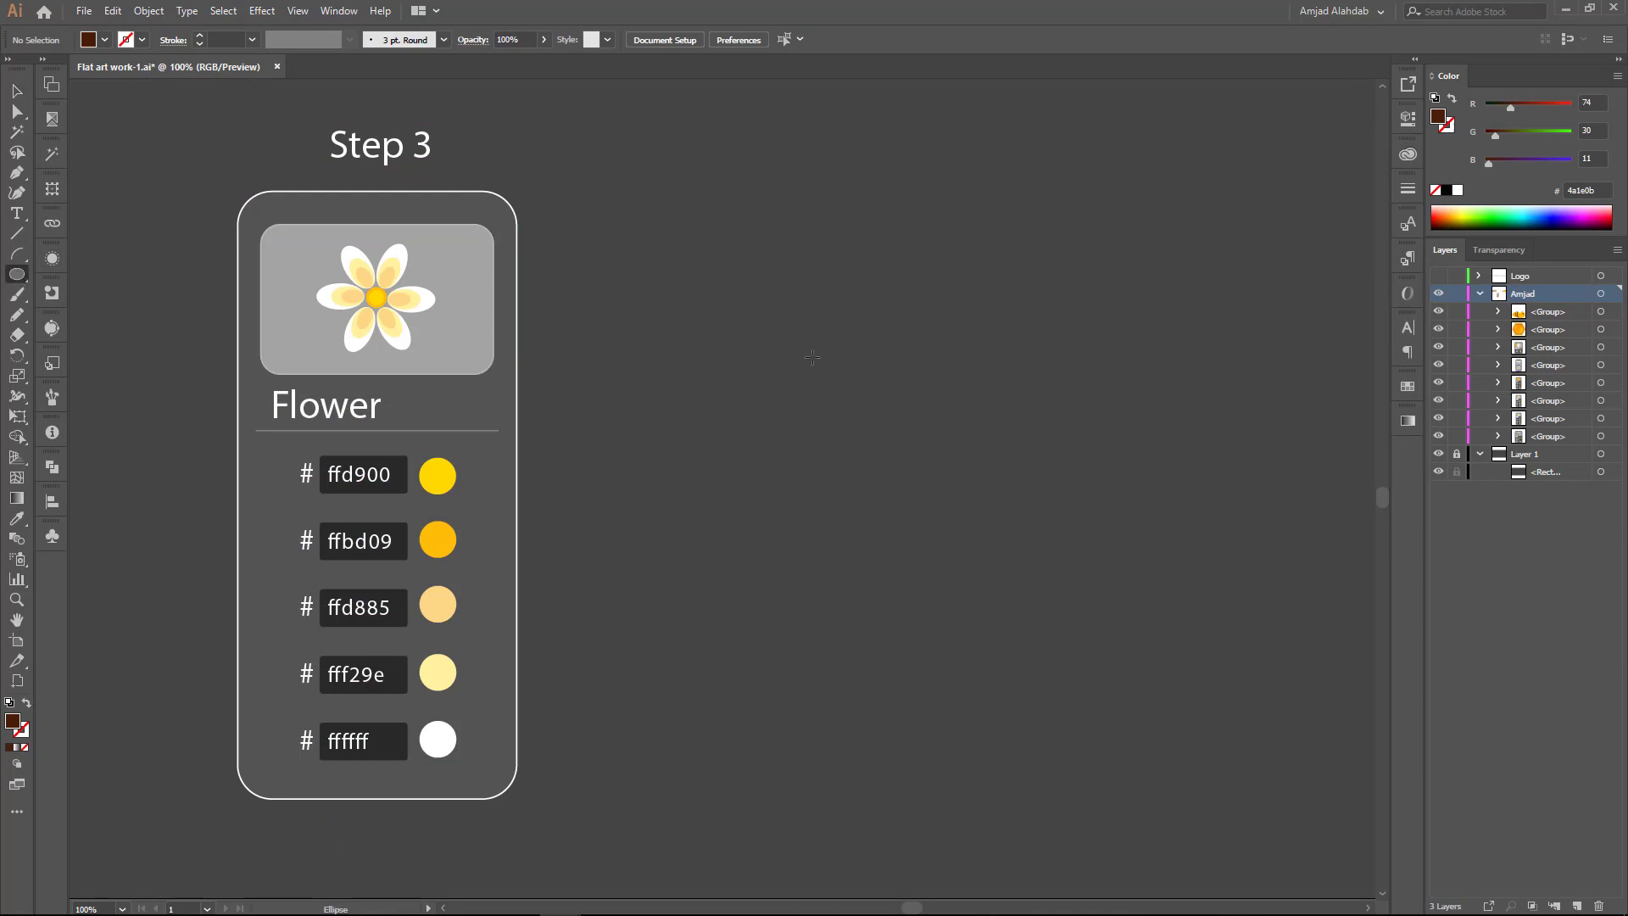
left_click_drag(882, 448, 882, 447)
Step: Fill the circle ffd900 and add a larger ffbd09 copy as the flower centre
key("i")
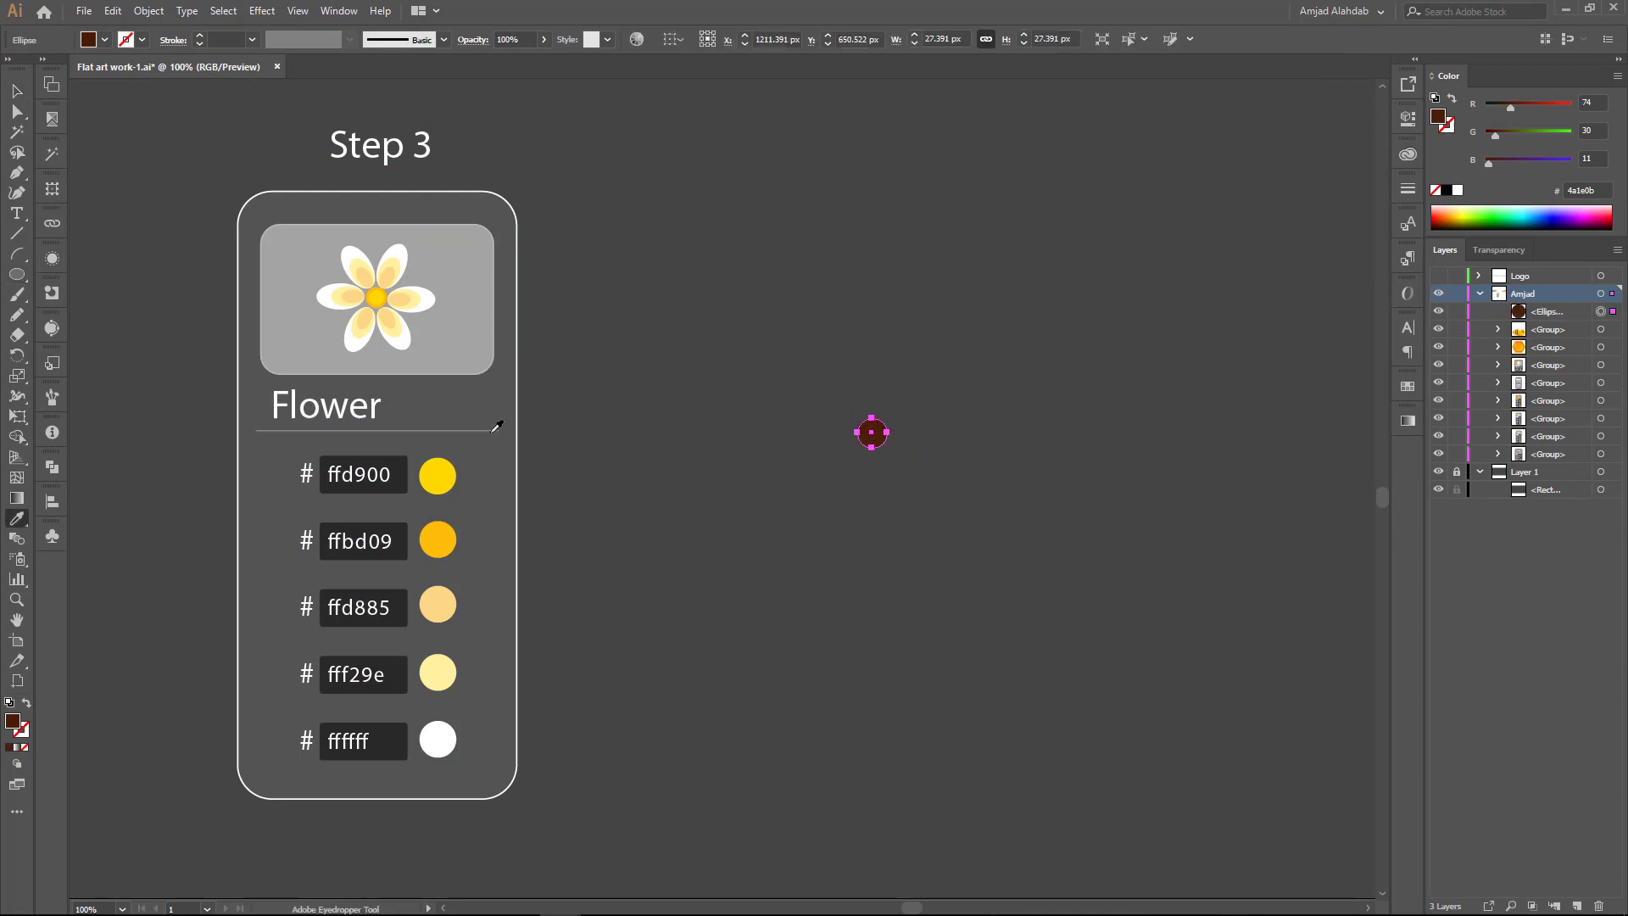
left_click(441, 465)
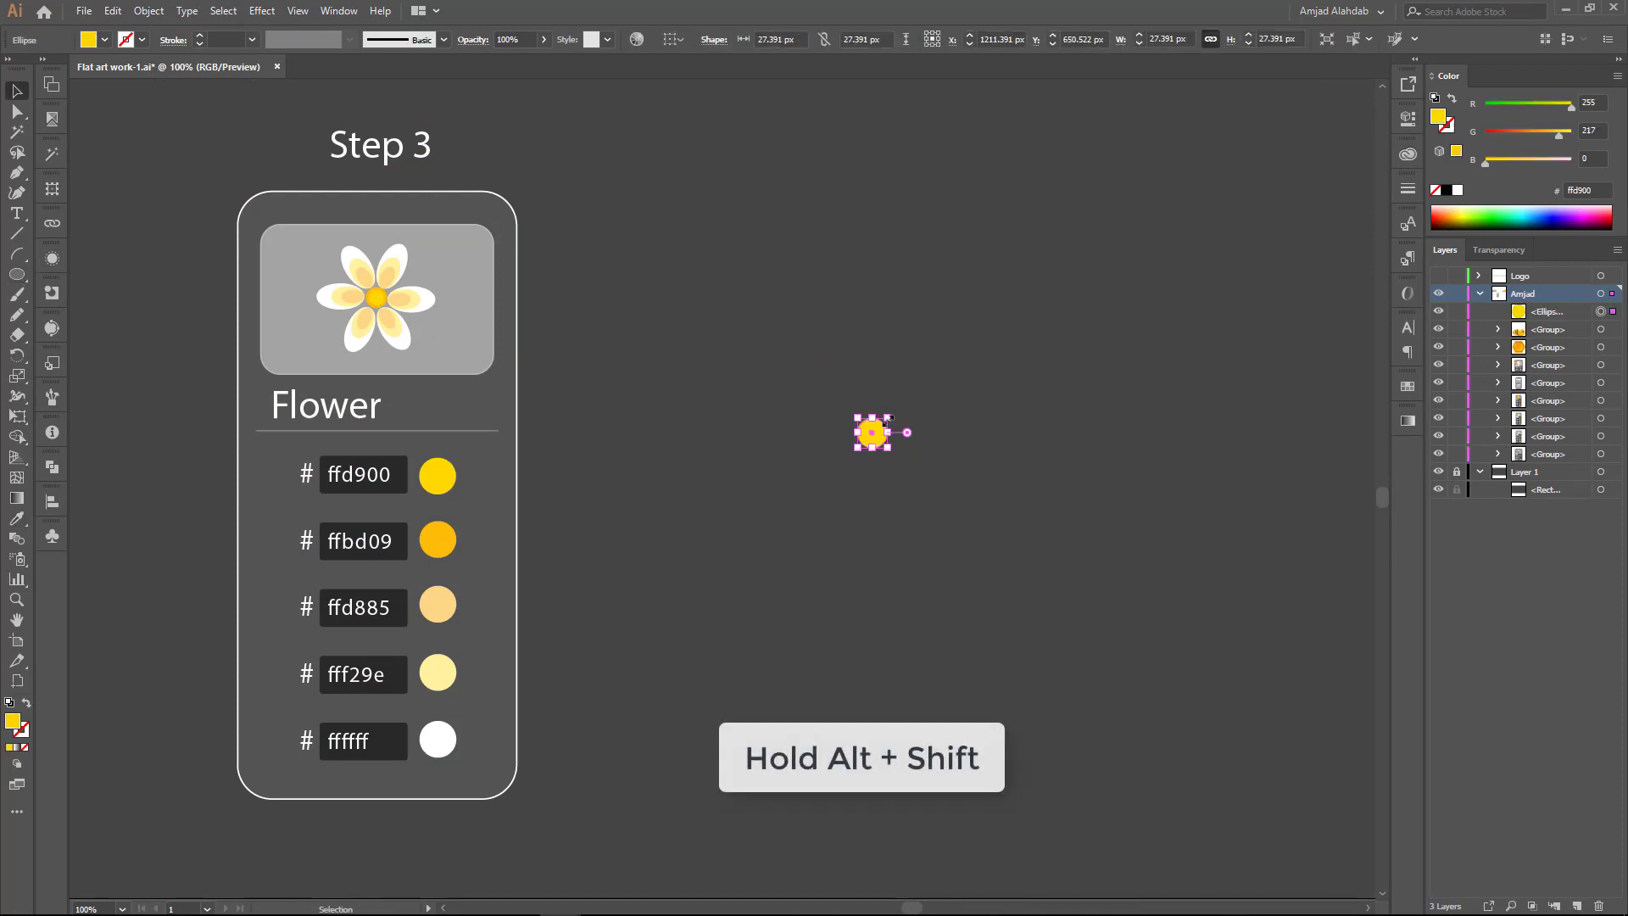
key("s")
left_click_drag(923, 395, 922, 396)
key("i")
left_click(437, 540)
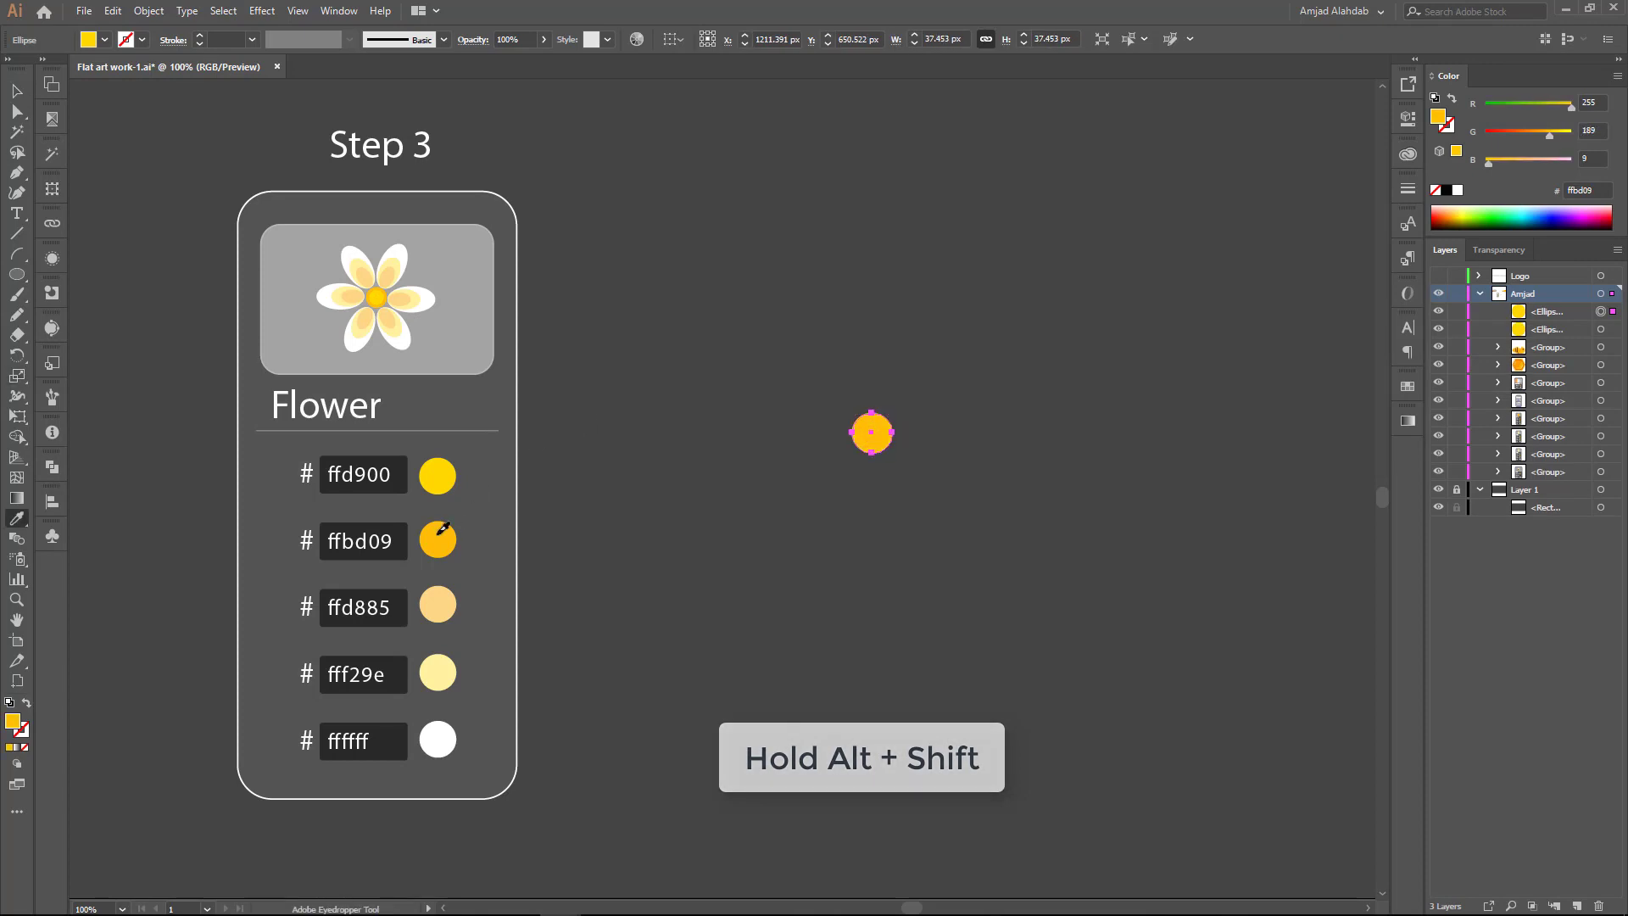
key("v")
left_click(877, 475)
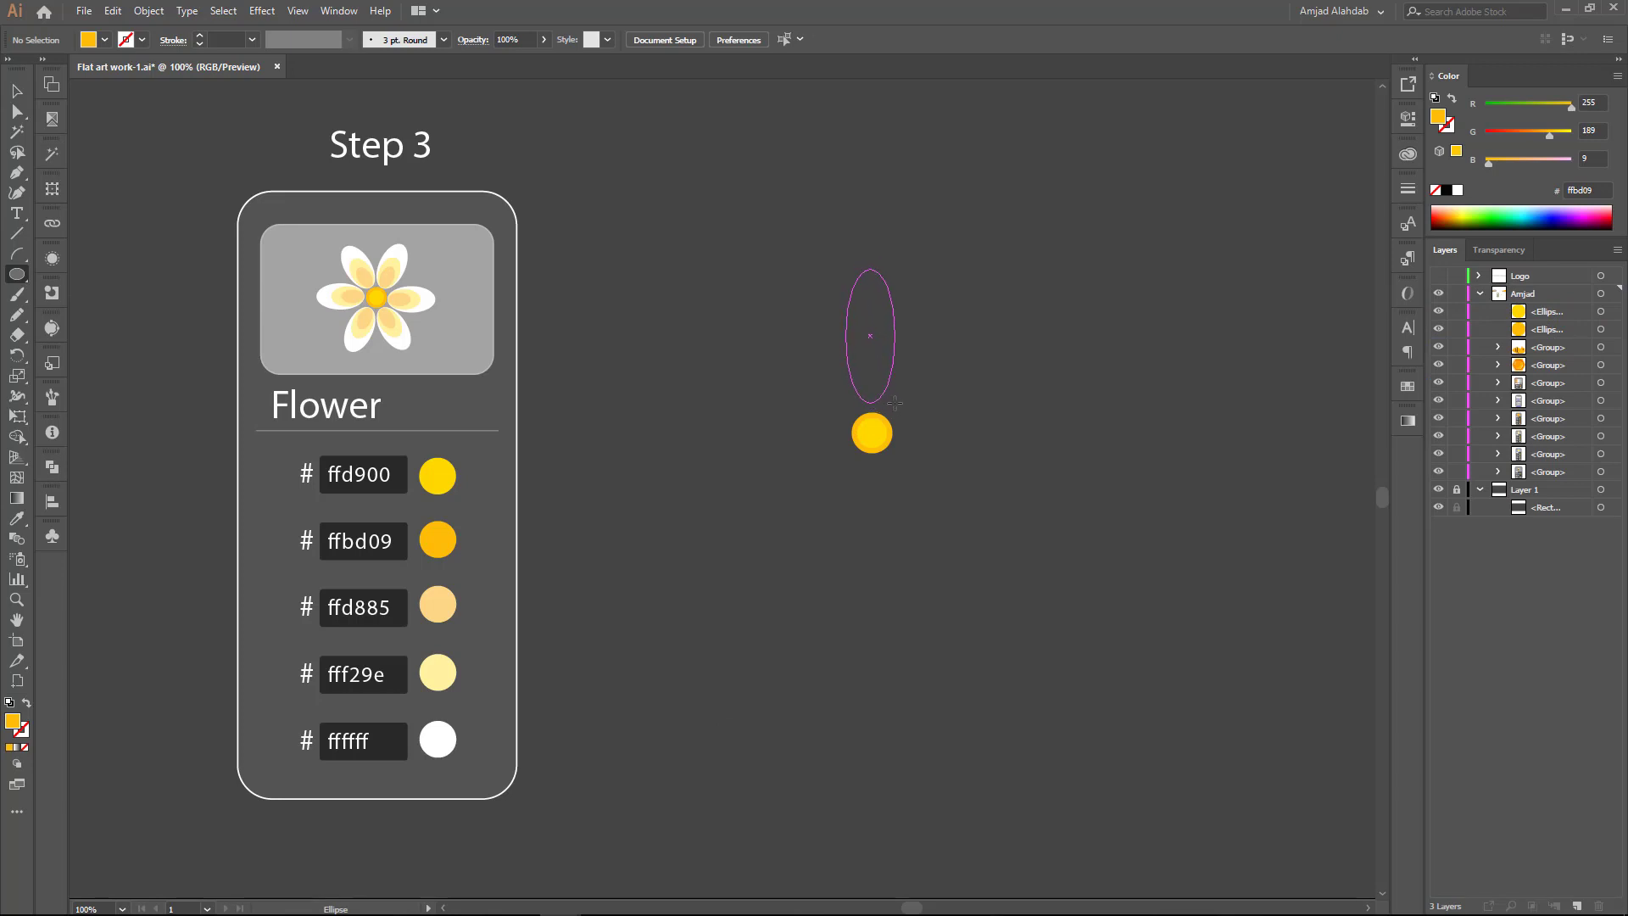
Step: Draw a tall white petal ellipse above the centre circle
left_click_drag(895, 403, 894, 404)
key("i")
left_click(437, 739)
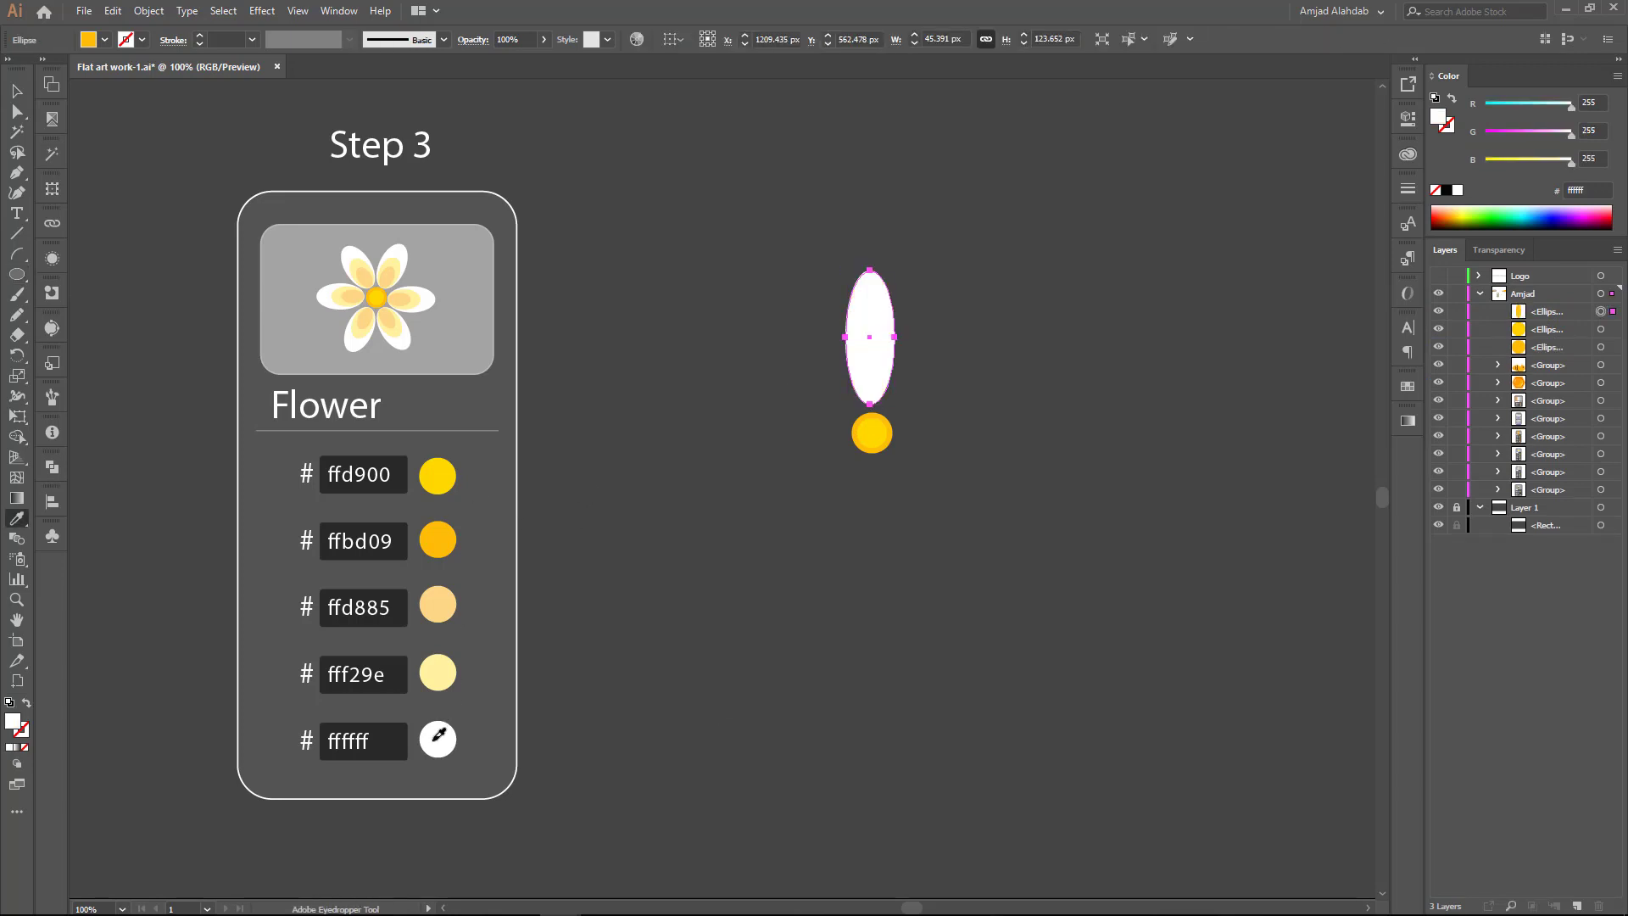
Step: Nest smaller ffd885 peach and fff29e pale yellow ellipses inside the petal
key("s")
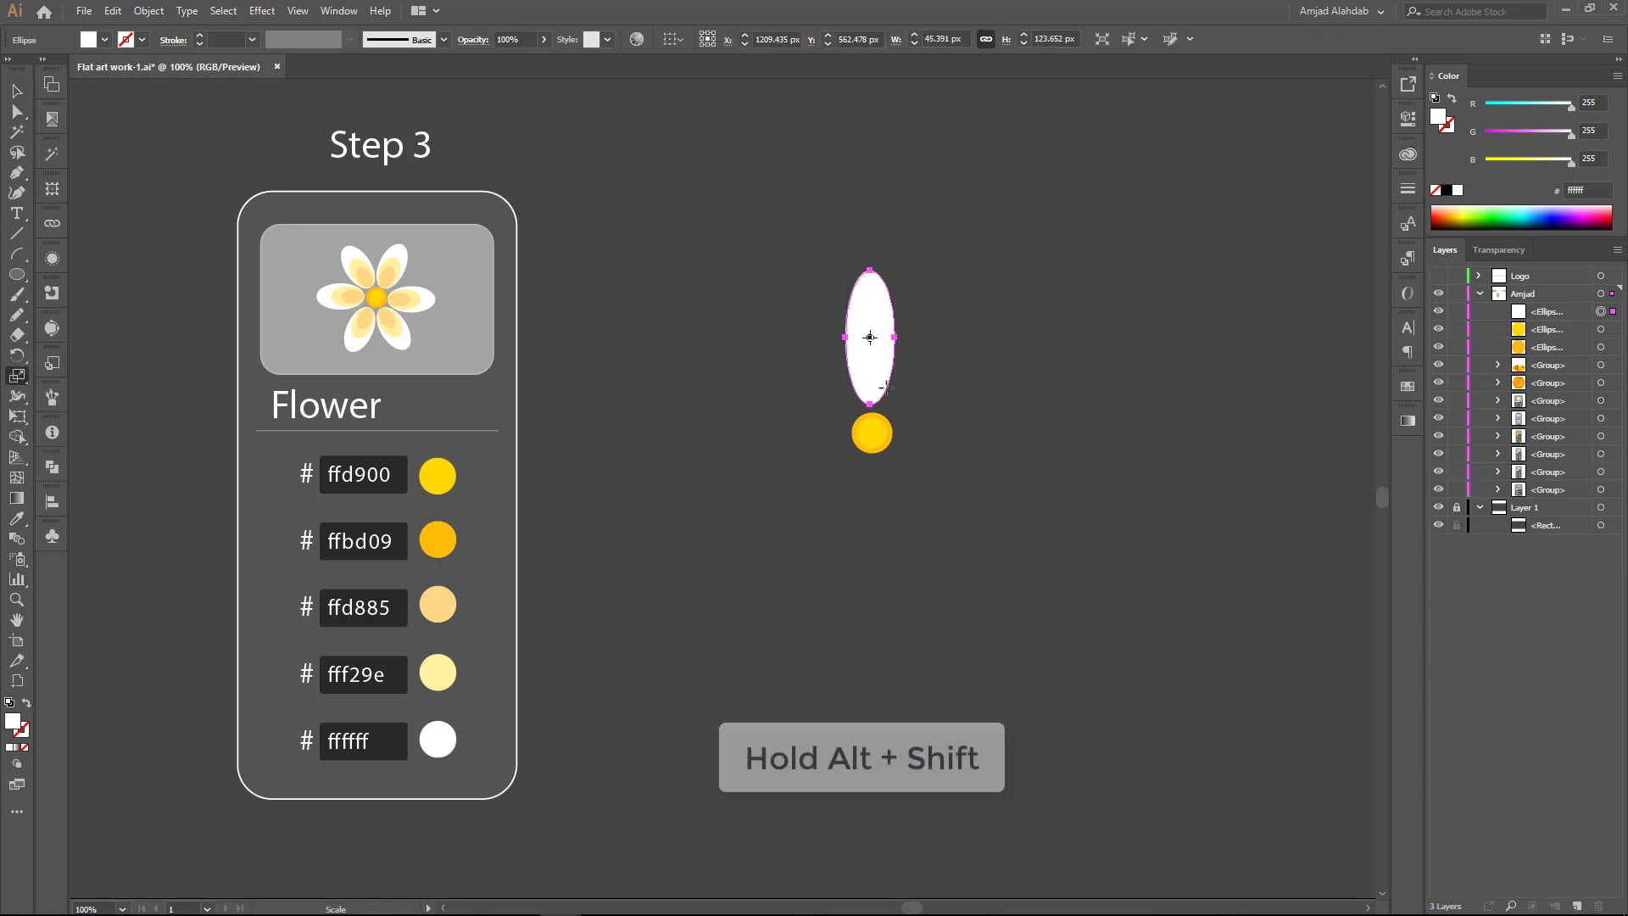
left_click_drag(958, 275, 954, 279)
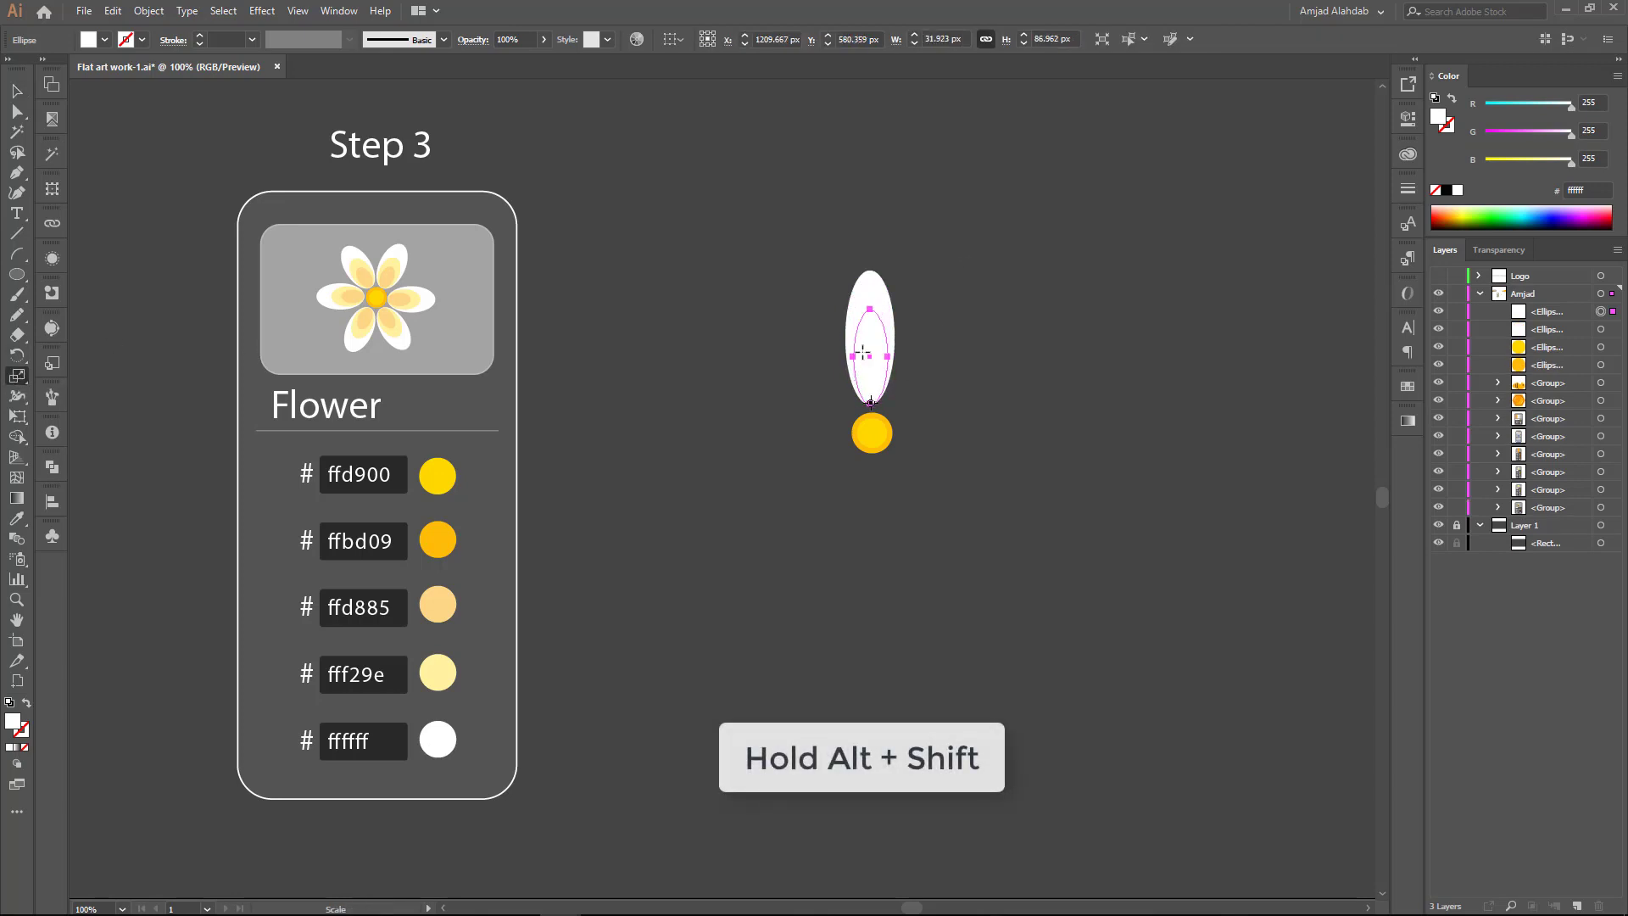
left_click(439, 594)
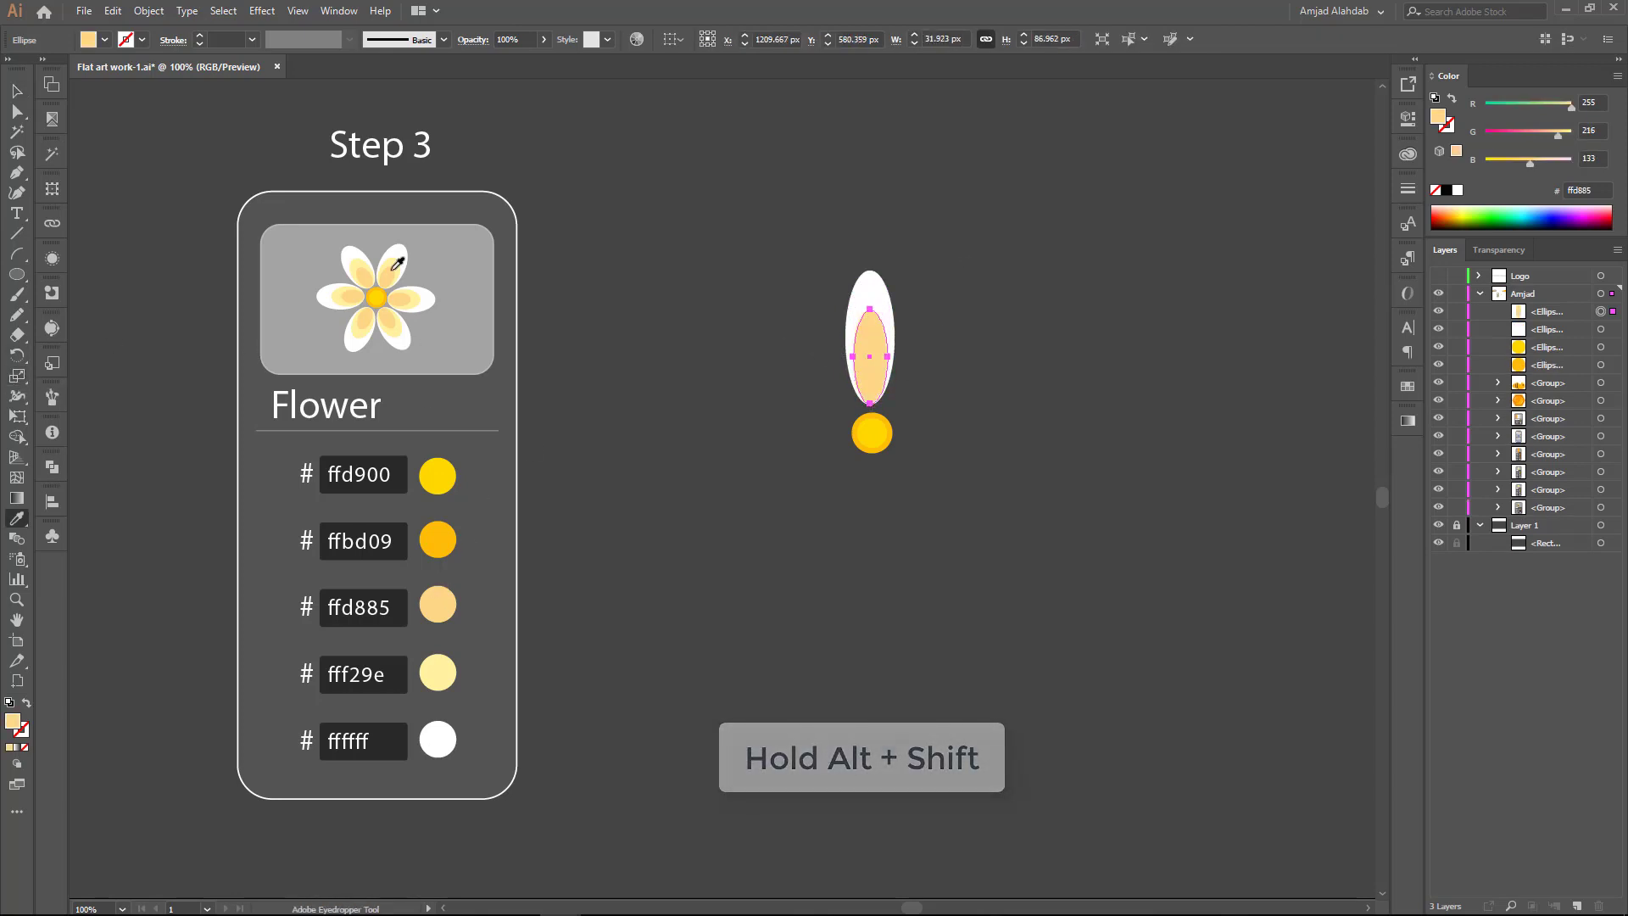
left_click(437, 665)
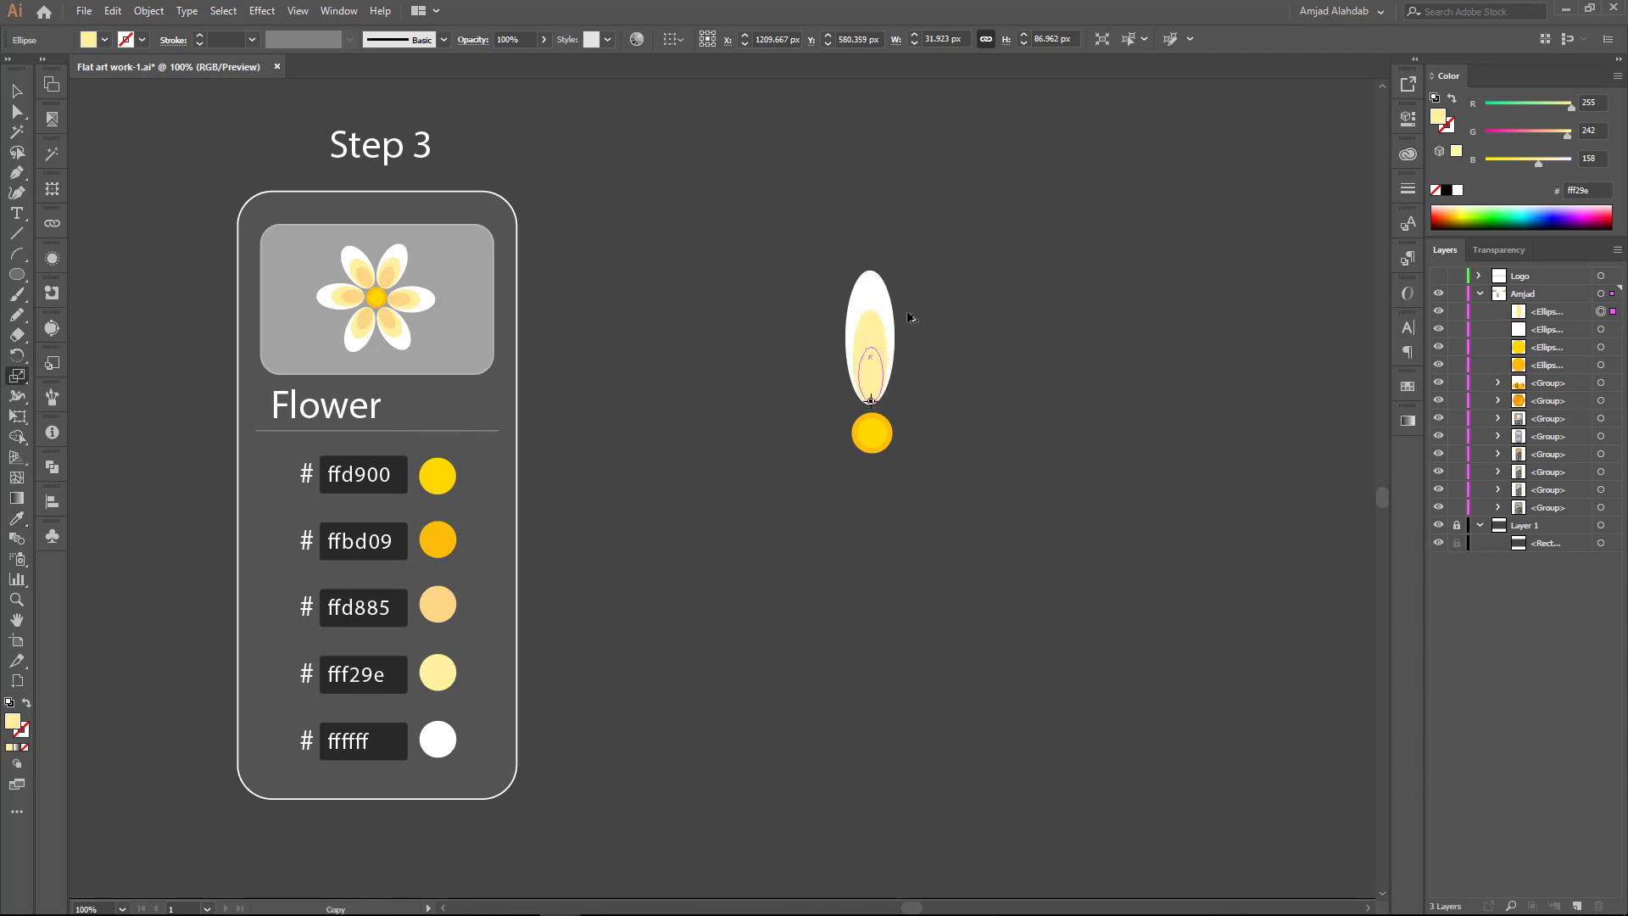
left_click_drag(909, 318, 909, 320)
key("v")
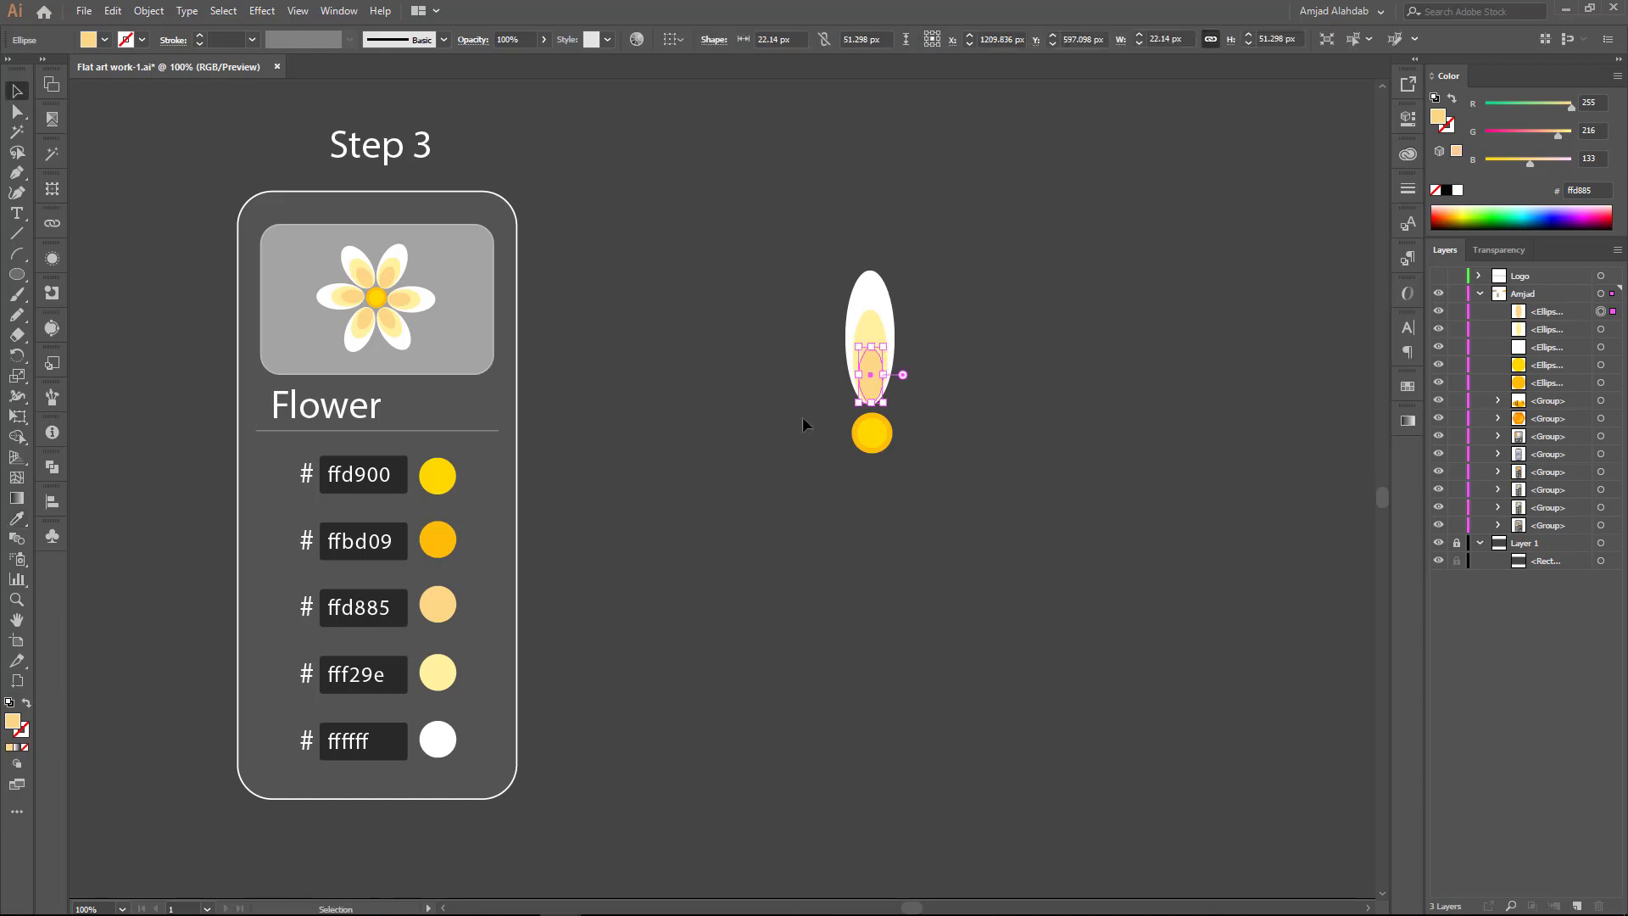
left_click(822, 429)
Step: Group the three petal ellipses and toggle smart guides
left_click_drag(946, 300, 817, 375)
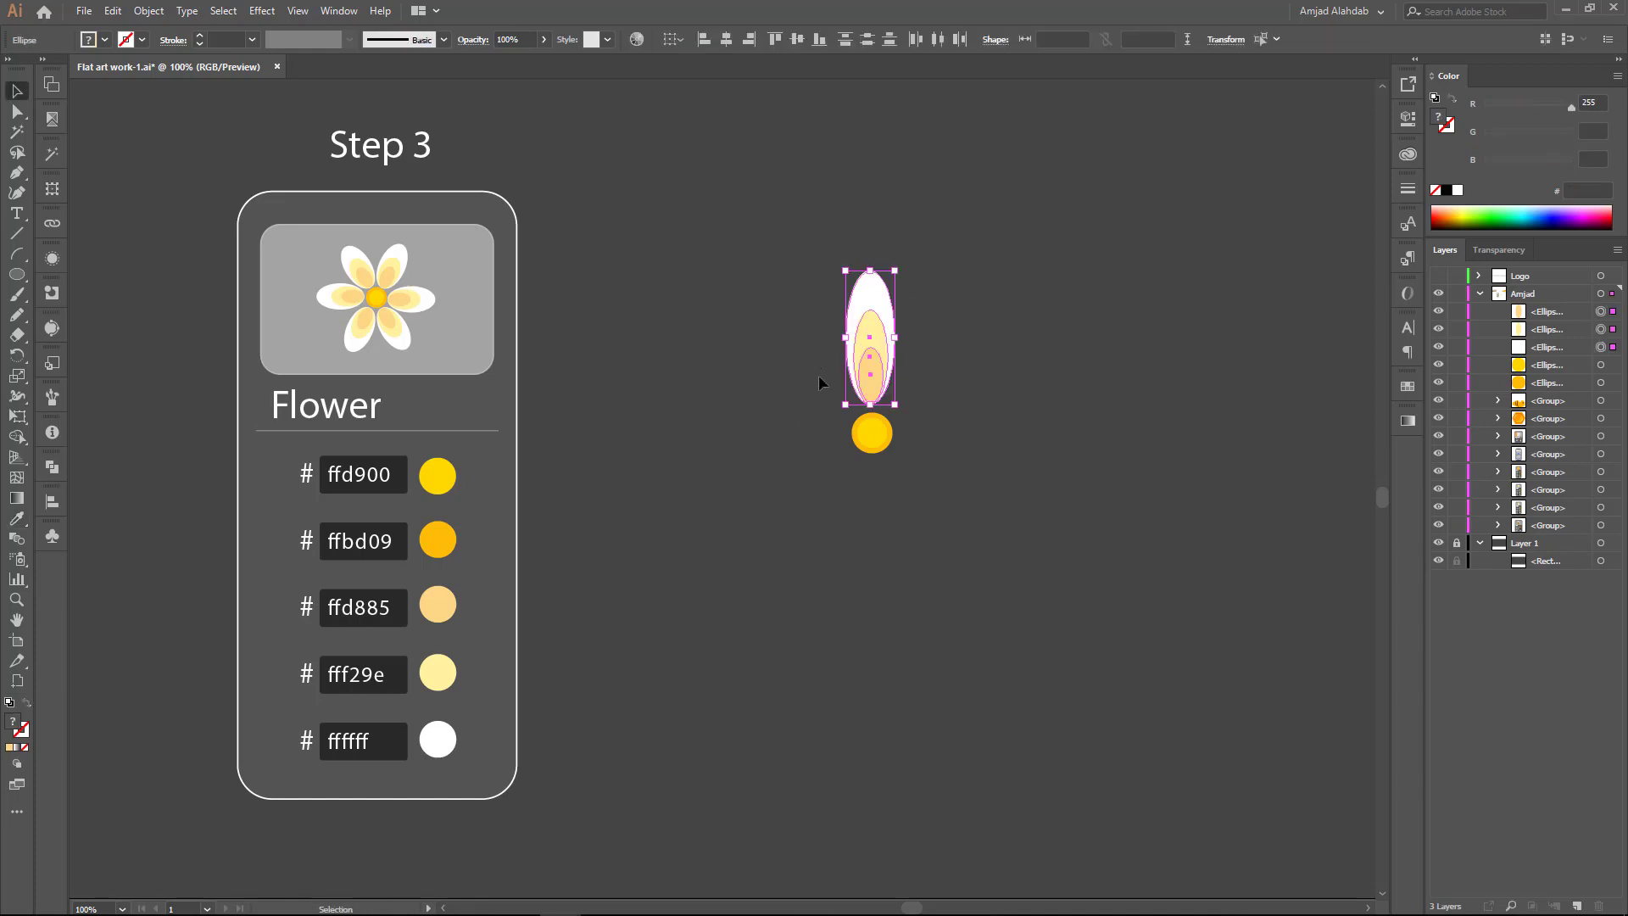
right_click(866, 322)
left_click(915, 427)
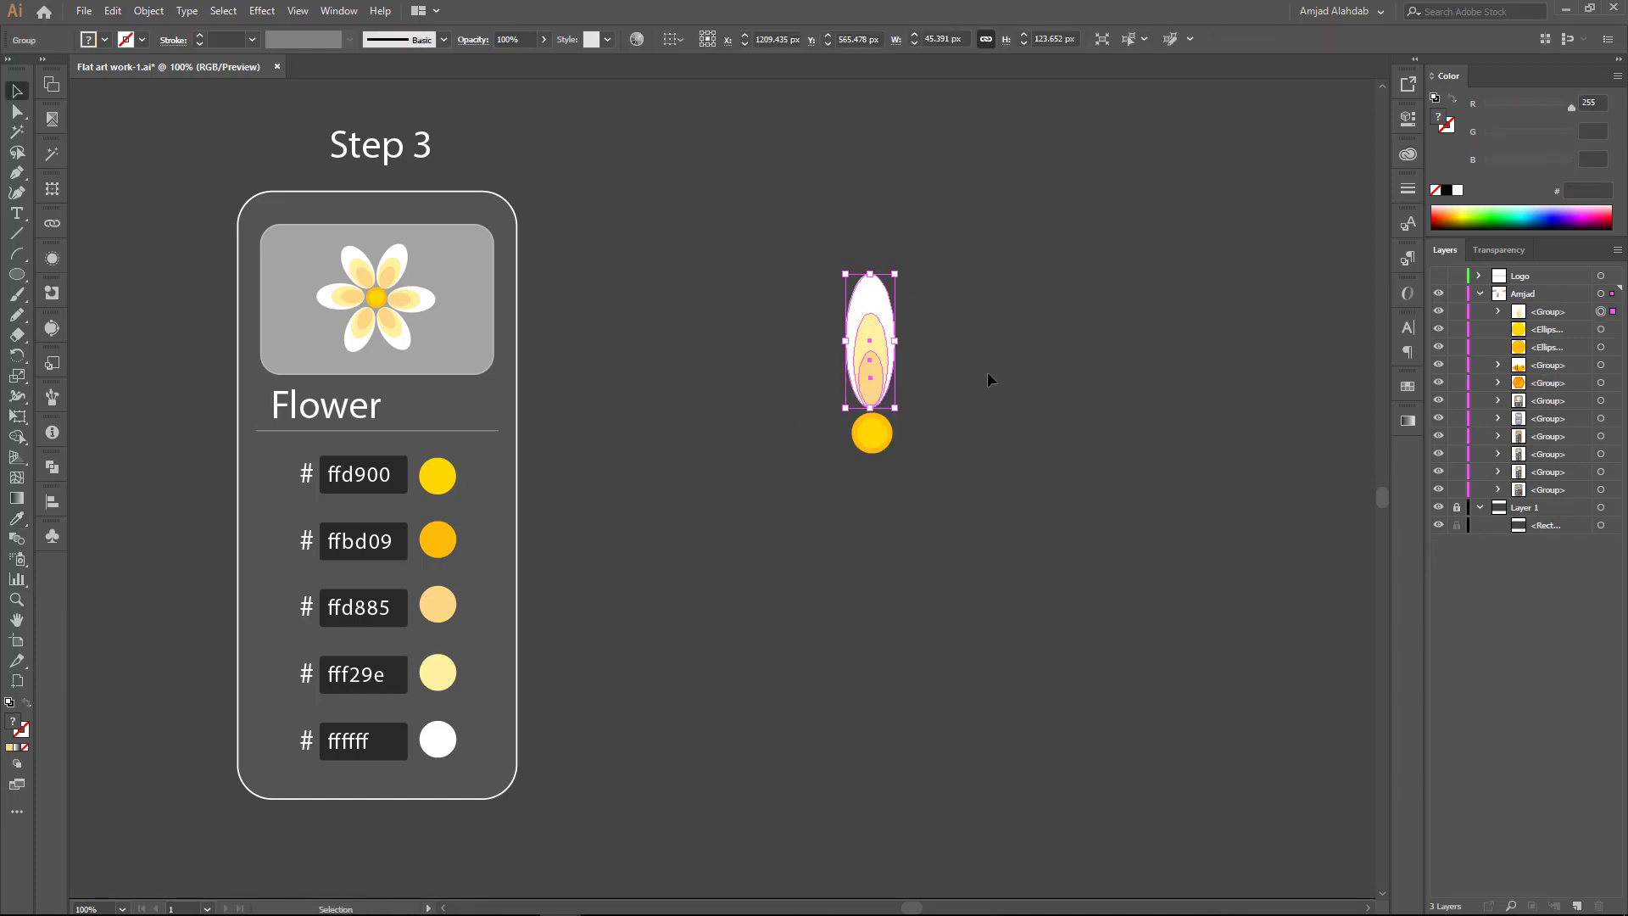
left_click(32, 360)
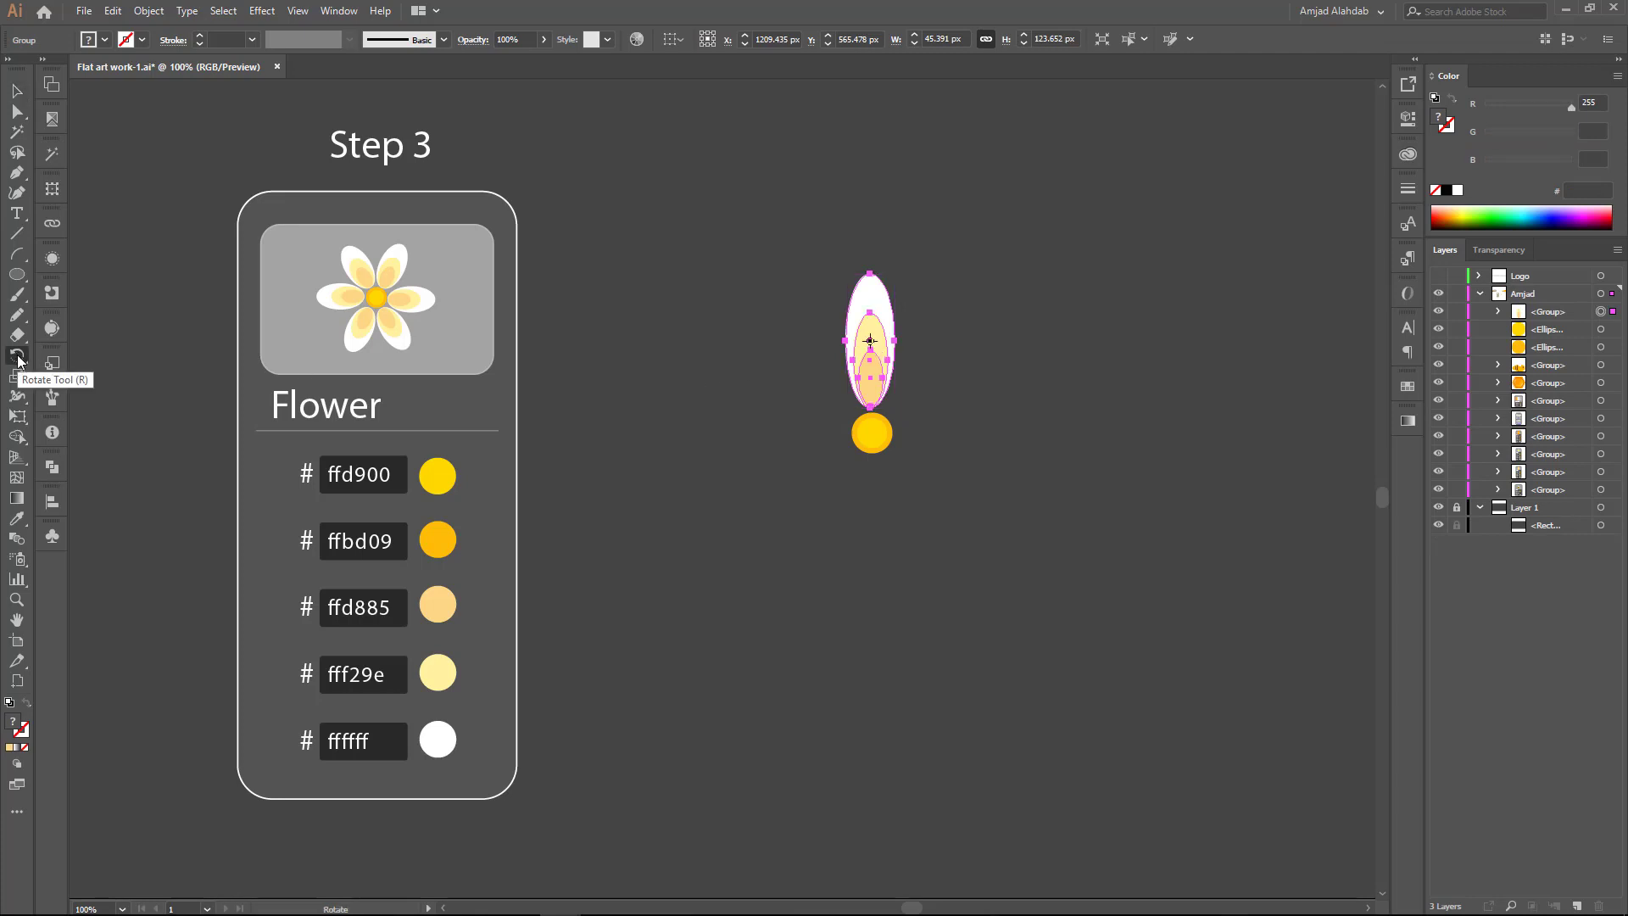
left_click(298, 11)
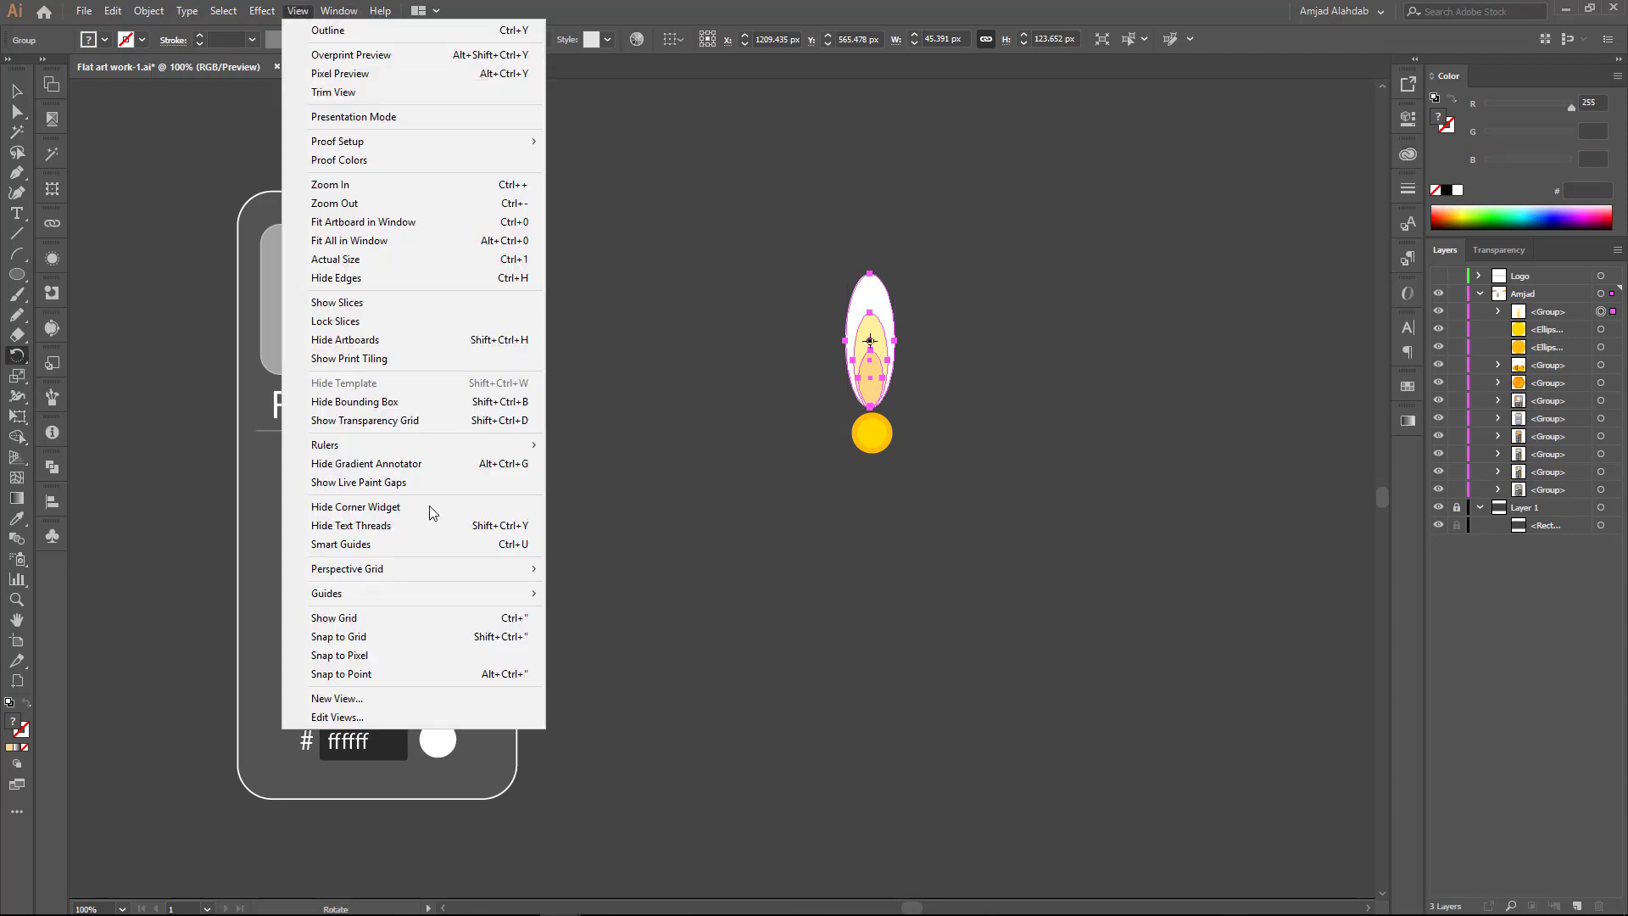
left_click(504, 546)
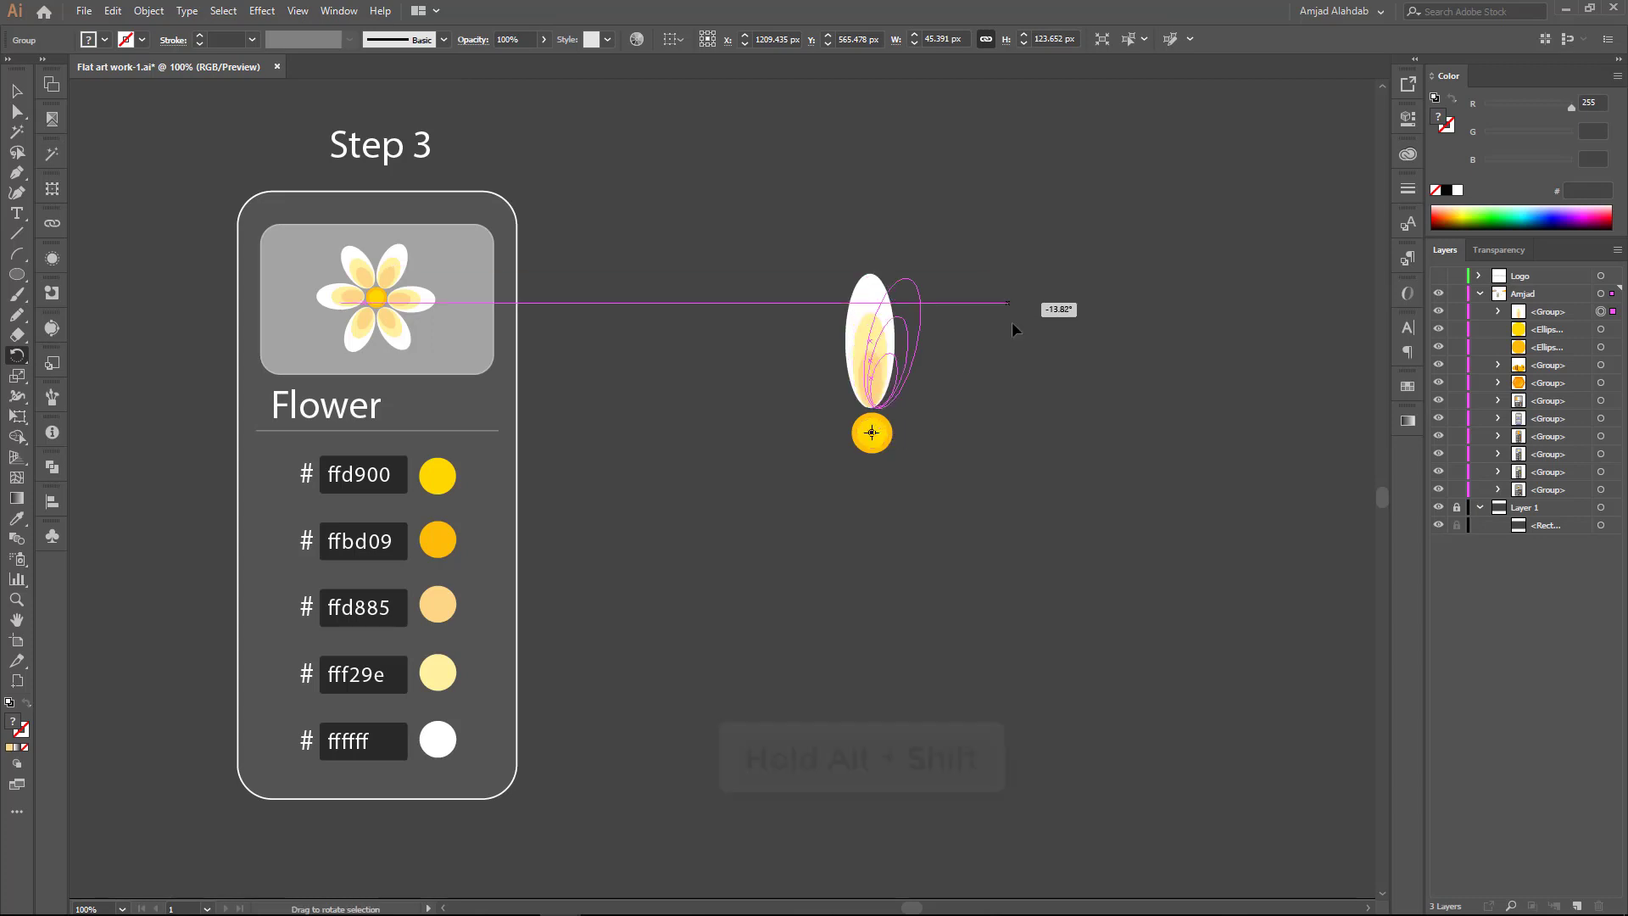
Step: Rotate-copy the petal around the yellow centre and repeat to make six petals
left_click_drag(1011, 323, 887, 581)
key("v")
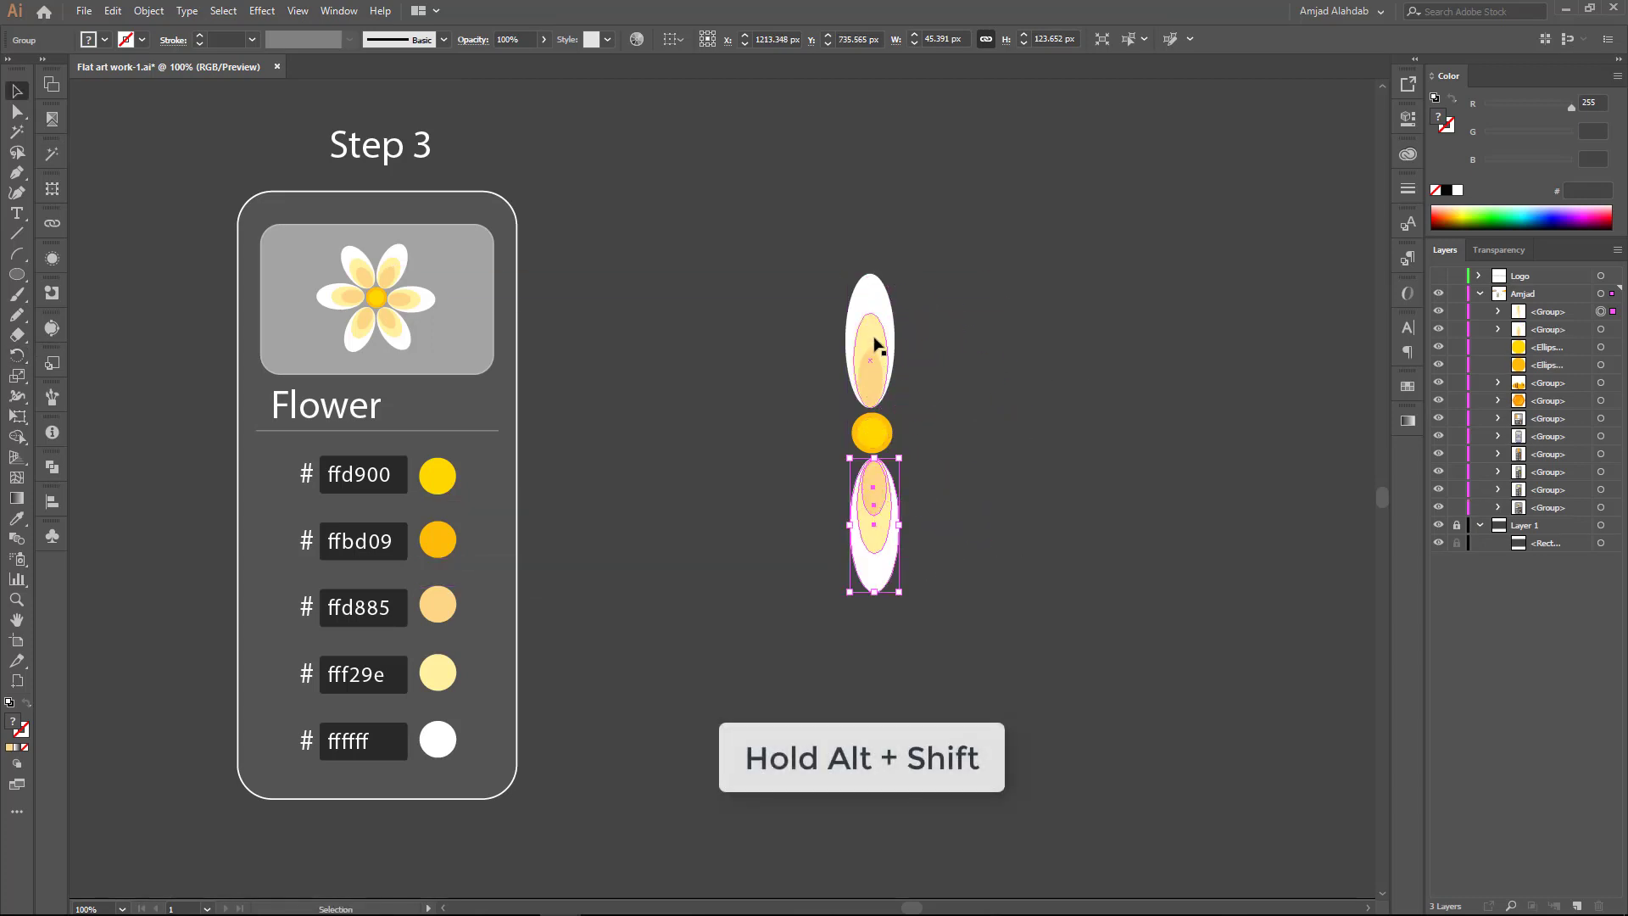
left_click(875, 344)
left_click(873, 525, "shift")
key("r")
left_click(872, 433)
mouse_move(975, 297)
left_mouse_down()
mouse_move(1050, 441)
mouse_move(965, 577)
mouse_move(807, 312)
left_mouse_up()
key("ctrl+shift+a")
Step: Group the flower, then shrink it and place it beside the bee
key("v")
right_click(869, 327)
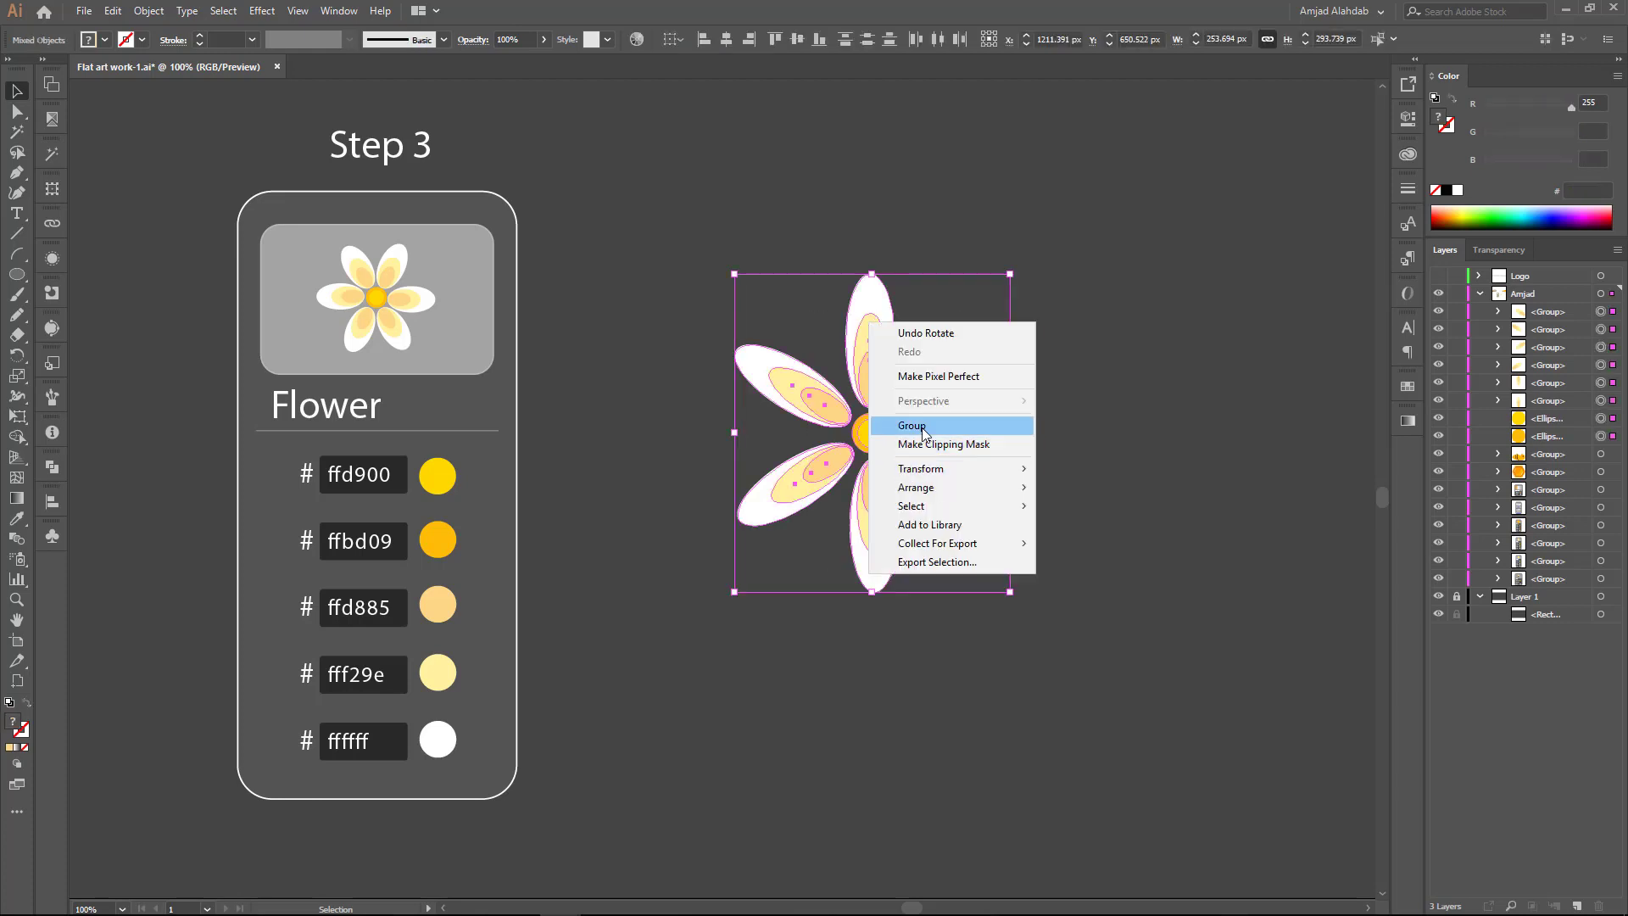
left_click(907, 421)
key("ctrl+shift+a")
left_click(939, 392)
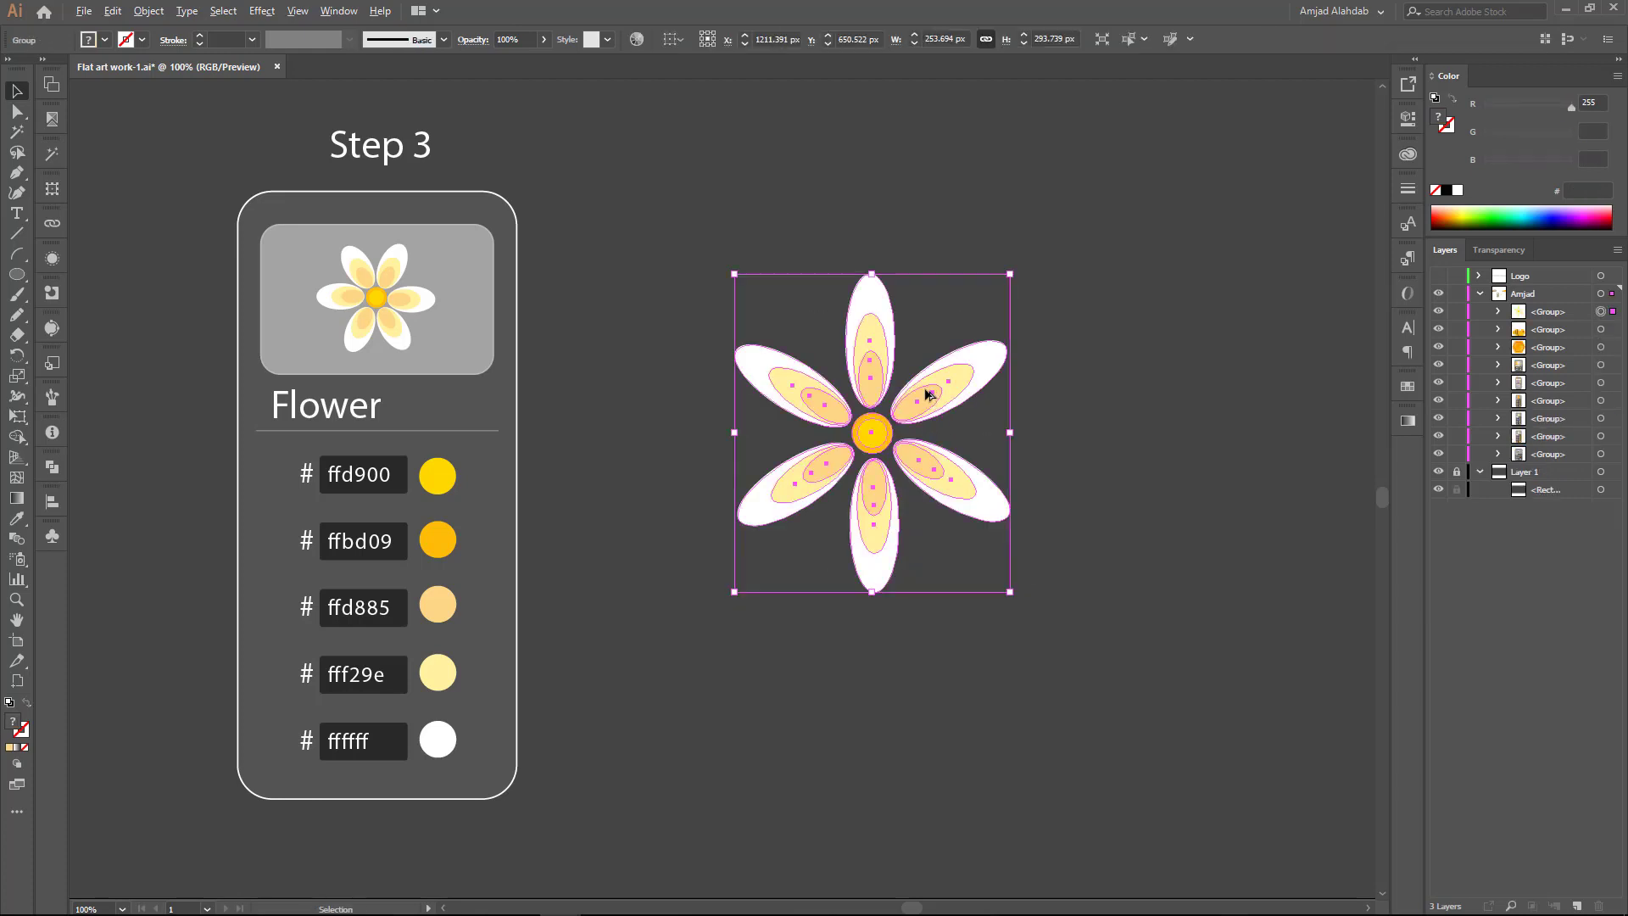
key("ctrl+minus")
mouse_move(952, 463)
left_mouse_down()
mouse_move(967, 117)
mouse_move(909, 166)
mouse_move(908, 222)
left_mouse_up()
left_click(948, 346)
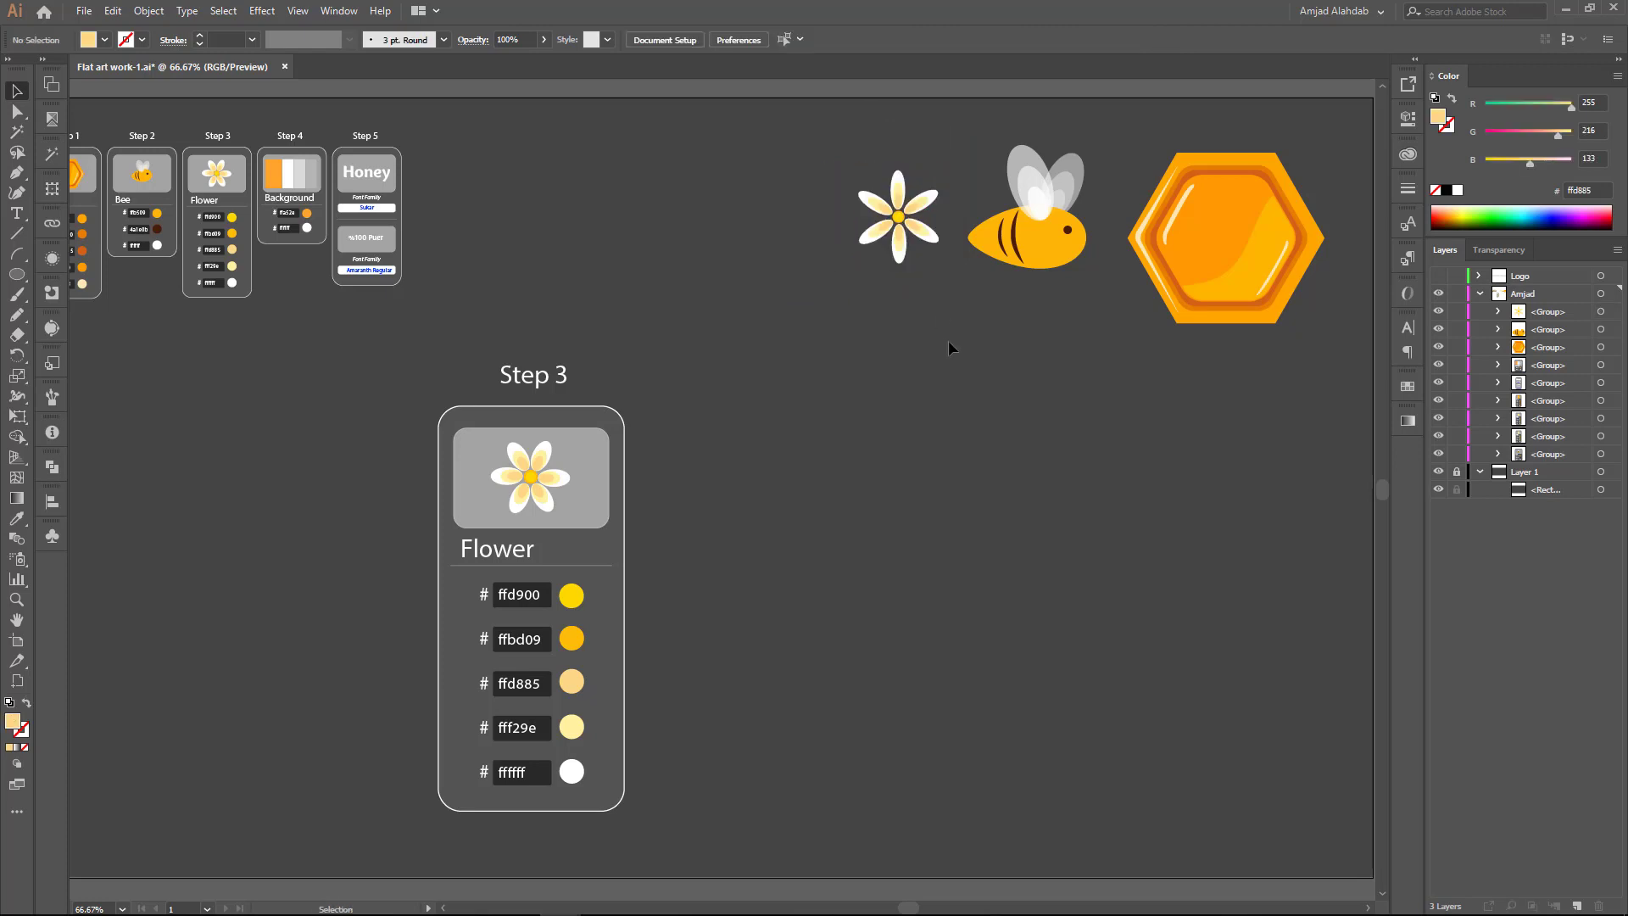
Step: Delete the Step 3 Flower card and save the document
left_click(535, 476)
key("Delete")
left_click_drag(704, 436, 707, 440)
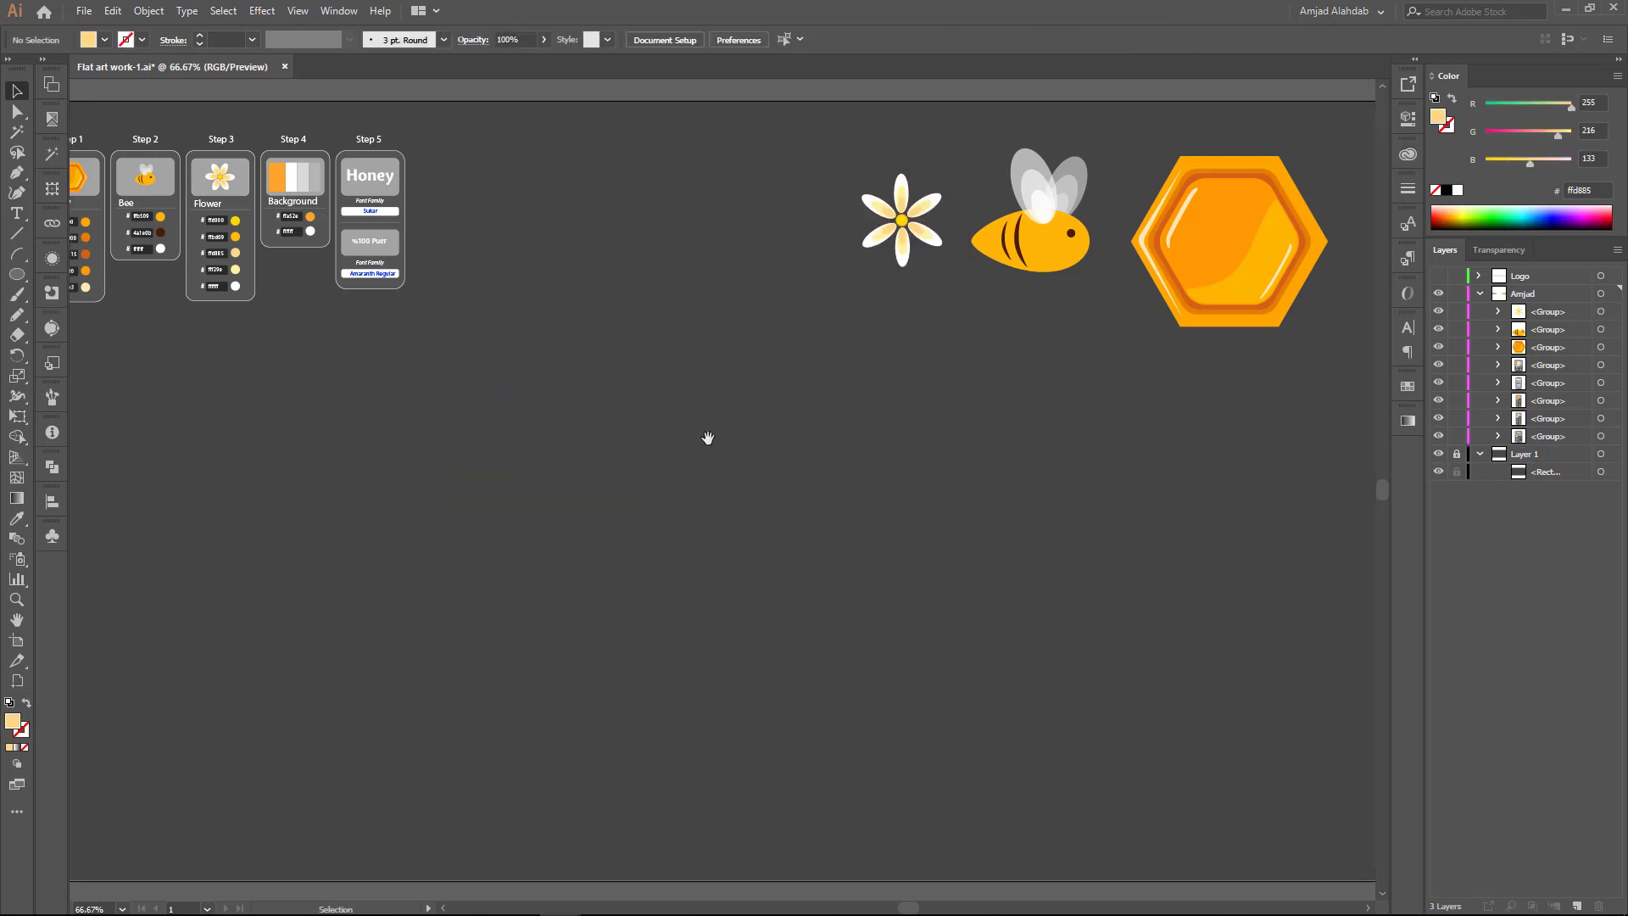
left_click_drag(551, 328, 516, 360)
key("v")
key("ctrl+s")
Step: Copy the hexagon into a three-cell cluster and scale it up about 1.4 times
left_click_drag(1225, 259, 903, 587)
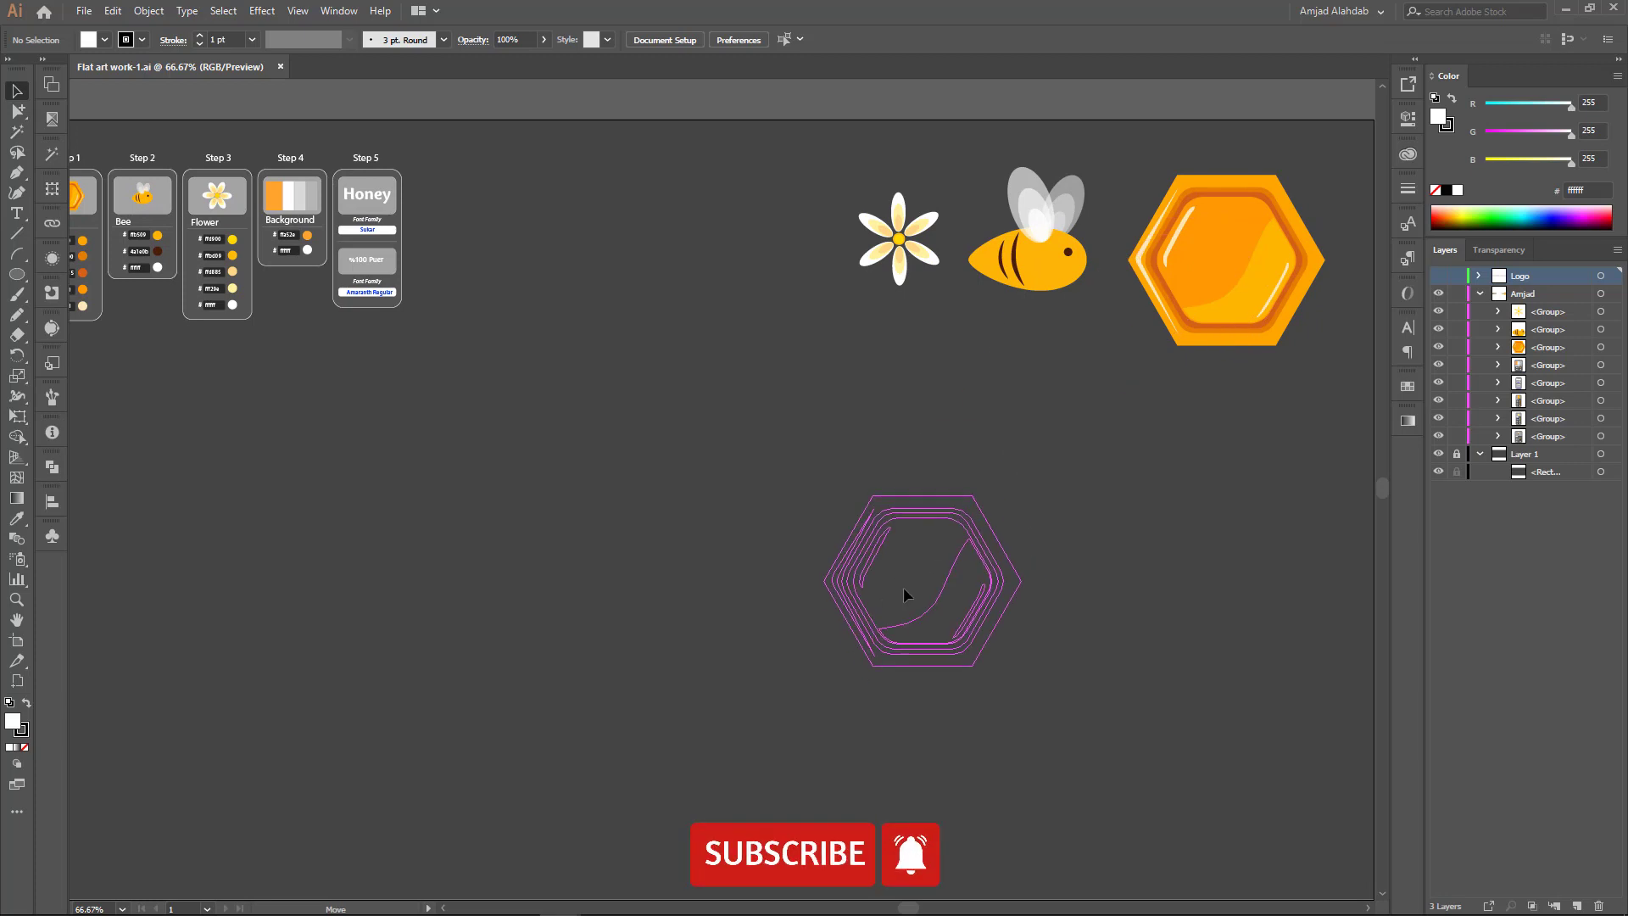
scroll(918, 509, "down", 1)
mouse_move(918, 466)
left_mouse_down()
mouse_move(910, 364)
mouse_move(934, 558)
mouse_move(734, 391)
left_mouse_up()
key("ctrl+shift+a")
scroll(954, 518, "up", 1)
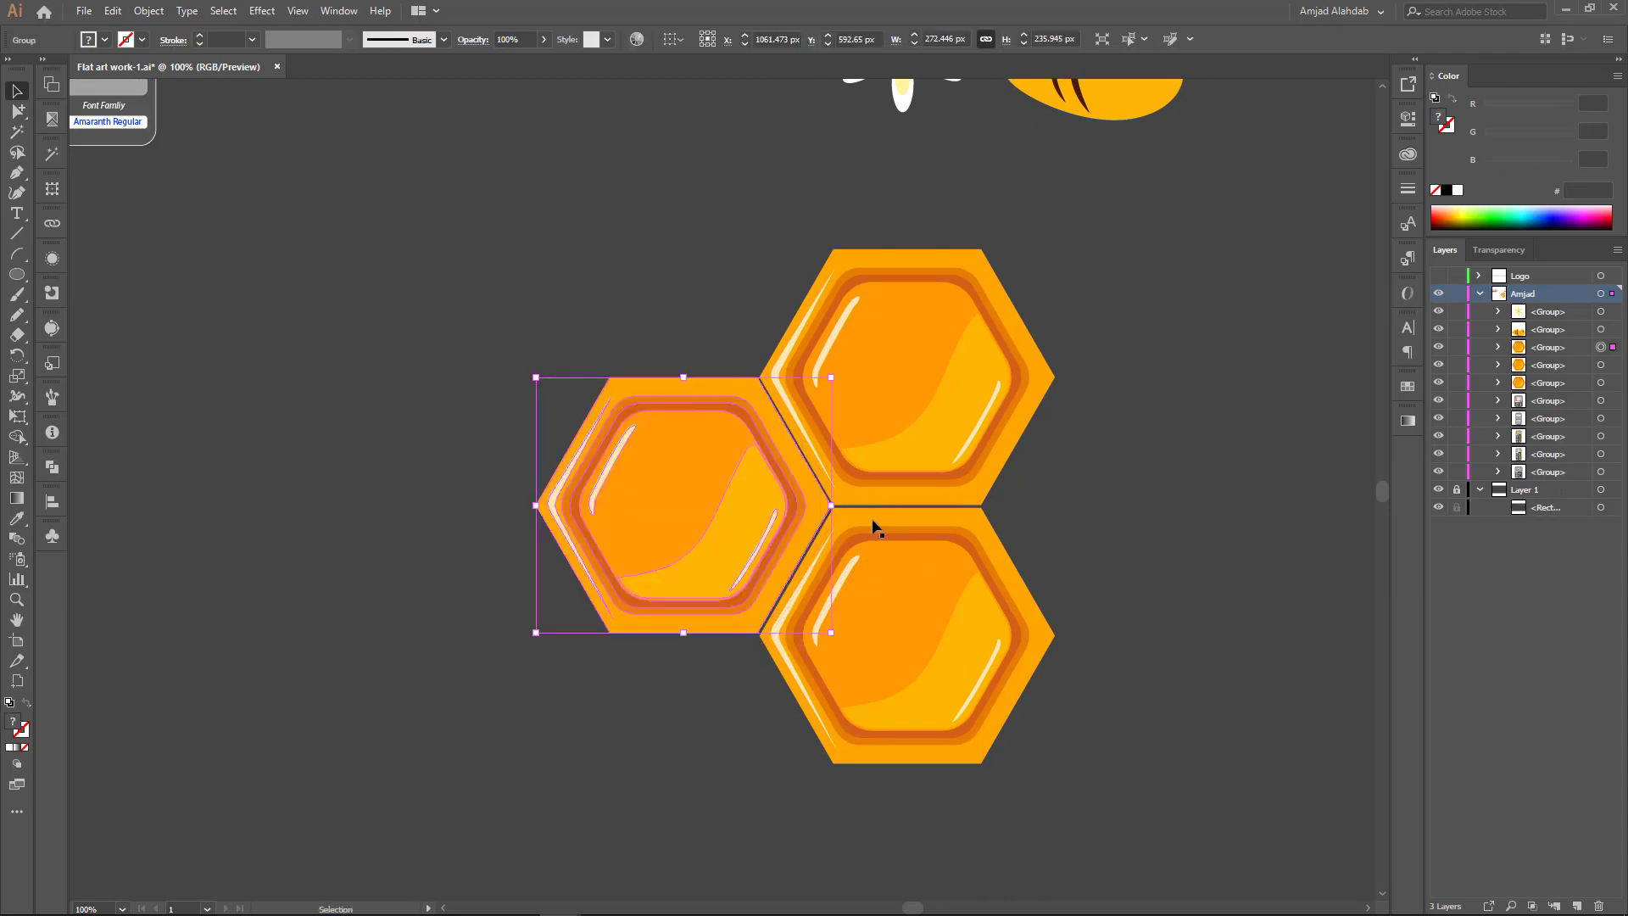
left_click(1089, 495)
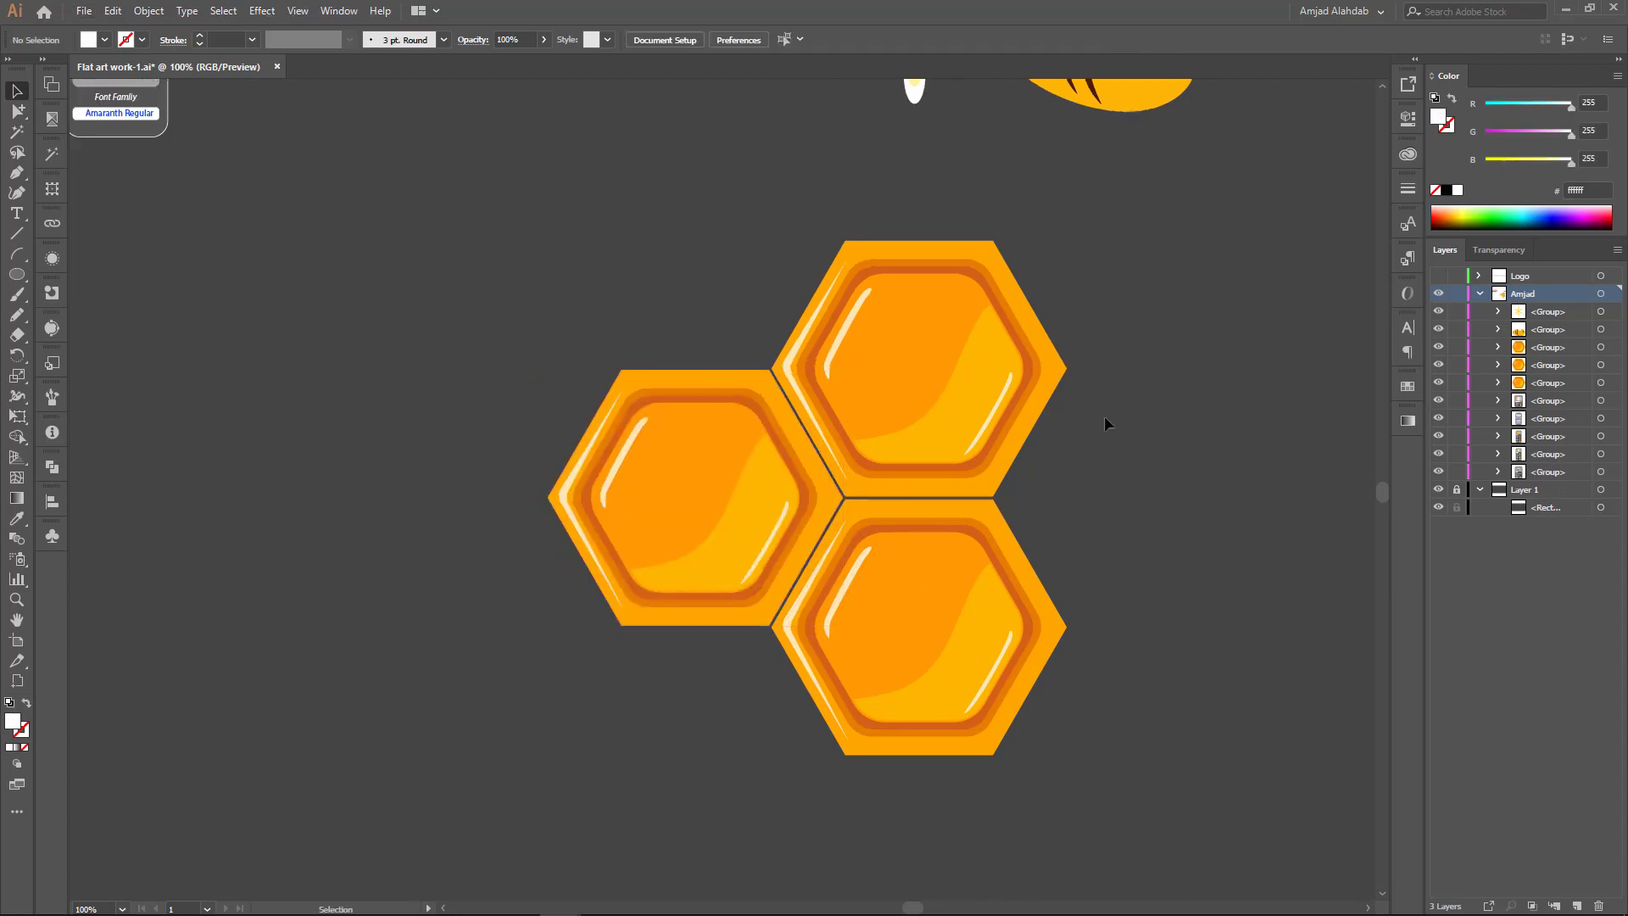
left_click_drag(1102, 424, 831, 551)
scroll(842, 536, "down", 1)
mouse_move(992, 340)
left_mouse_down()
mouse_move(1094, 254)
mouse_move(466, 509)
left_mouse_up()
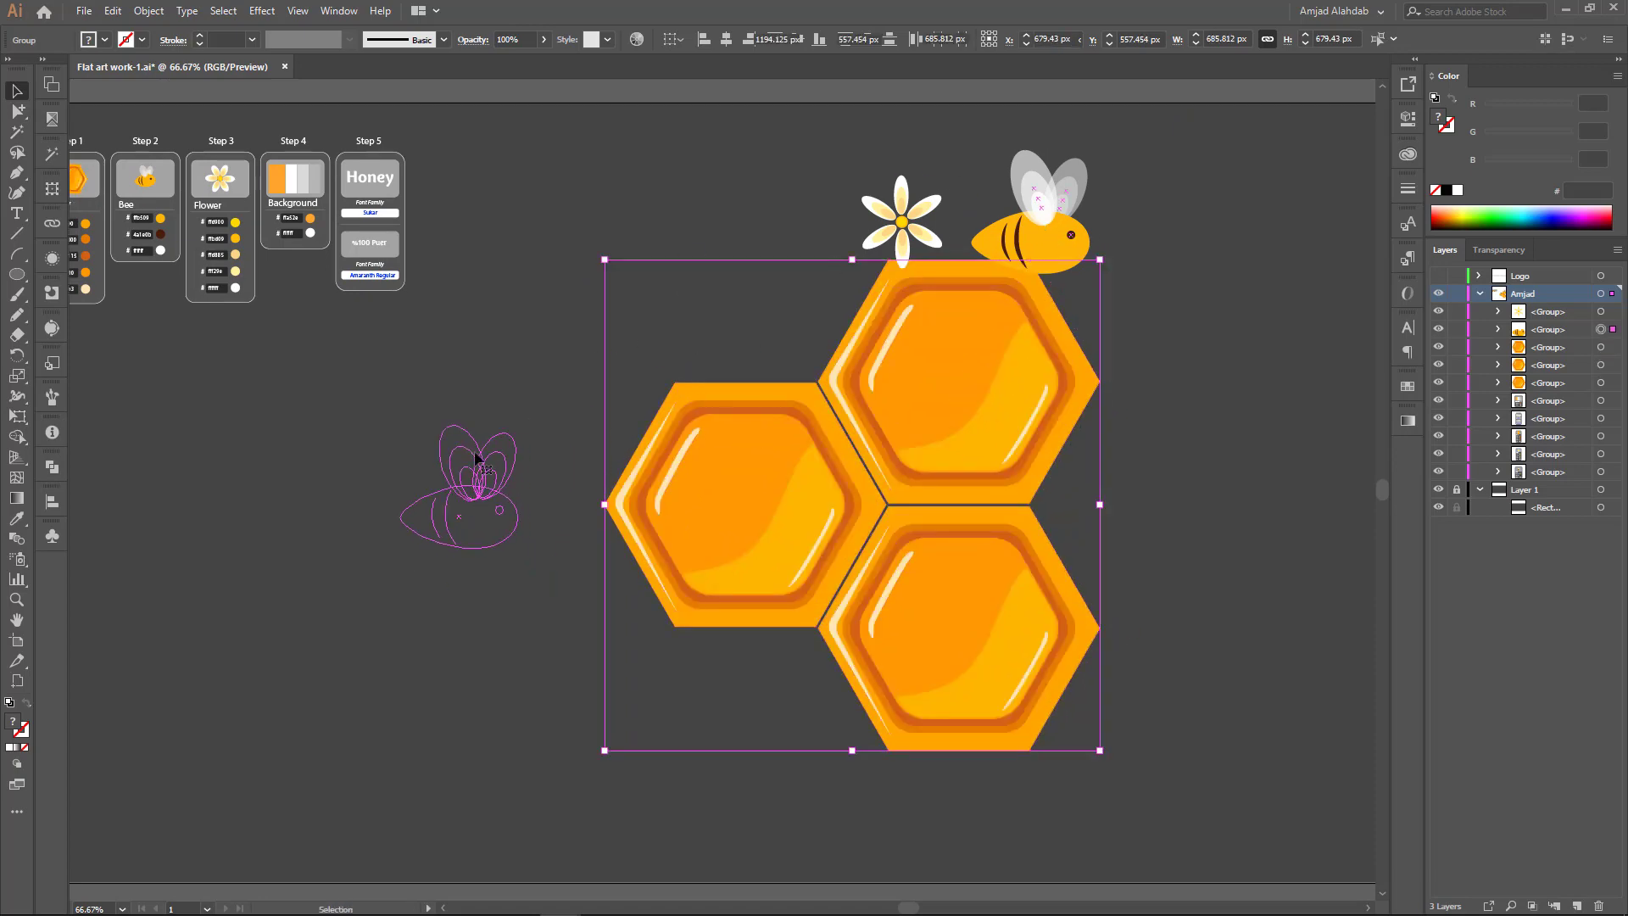
Step: Move and enlarge the bee beside the honeycomb, and place a copy of the Background colour card
mouse_move(123, 437)
left_mouse_down()
mouse_move(458, 360)
mouse_move(415, 160)
left_mouse_up()
scroll(537, 192, "up", 1)
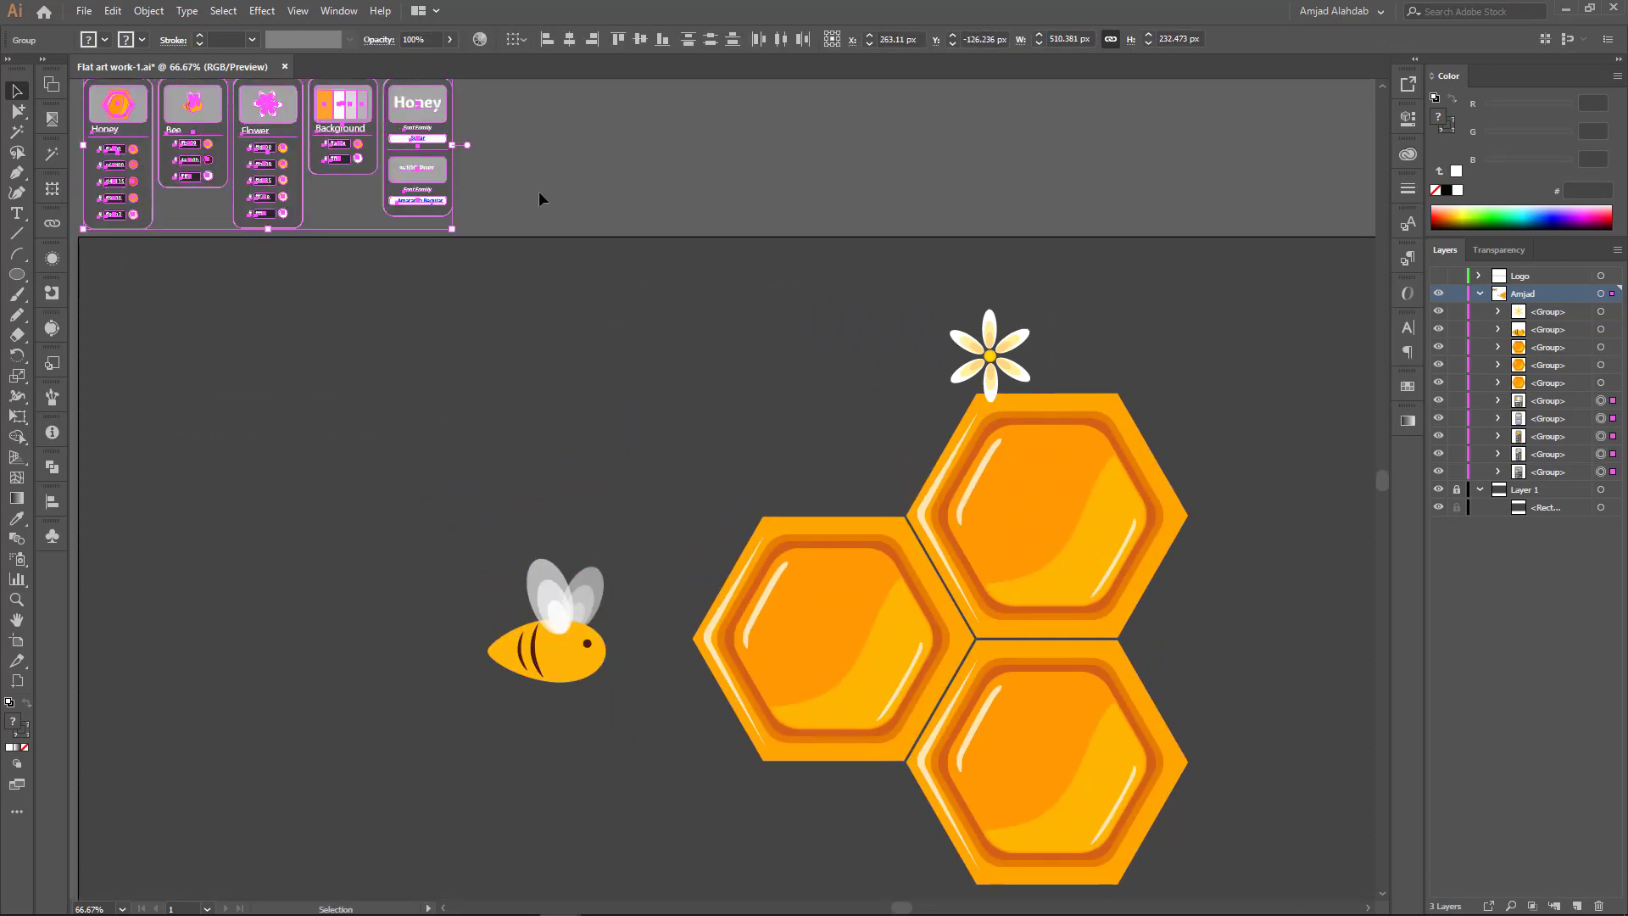
left_click(537, 193)
left_click_drag(335, 107, 208, 437)
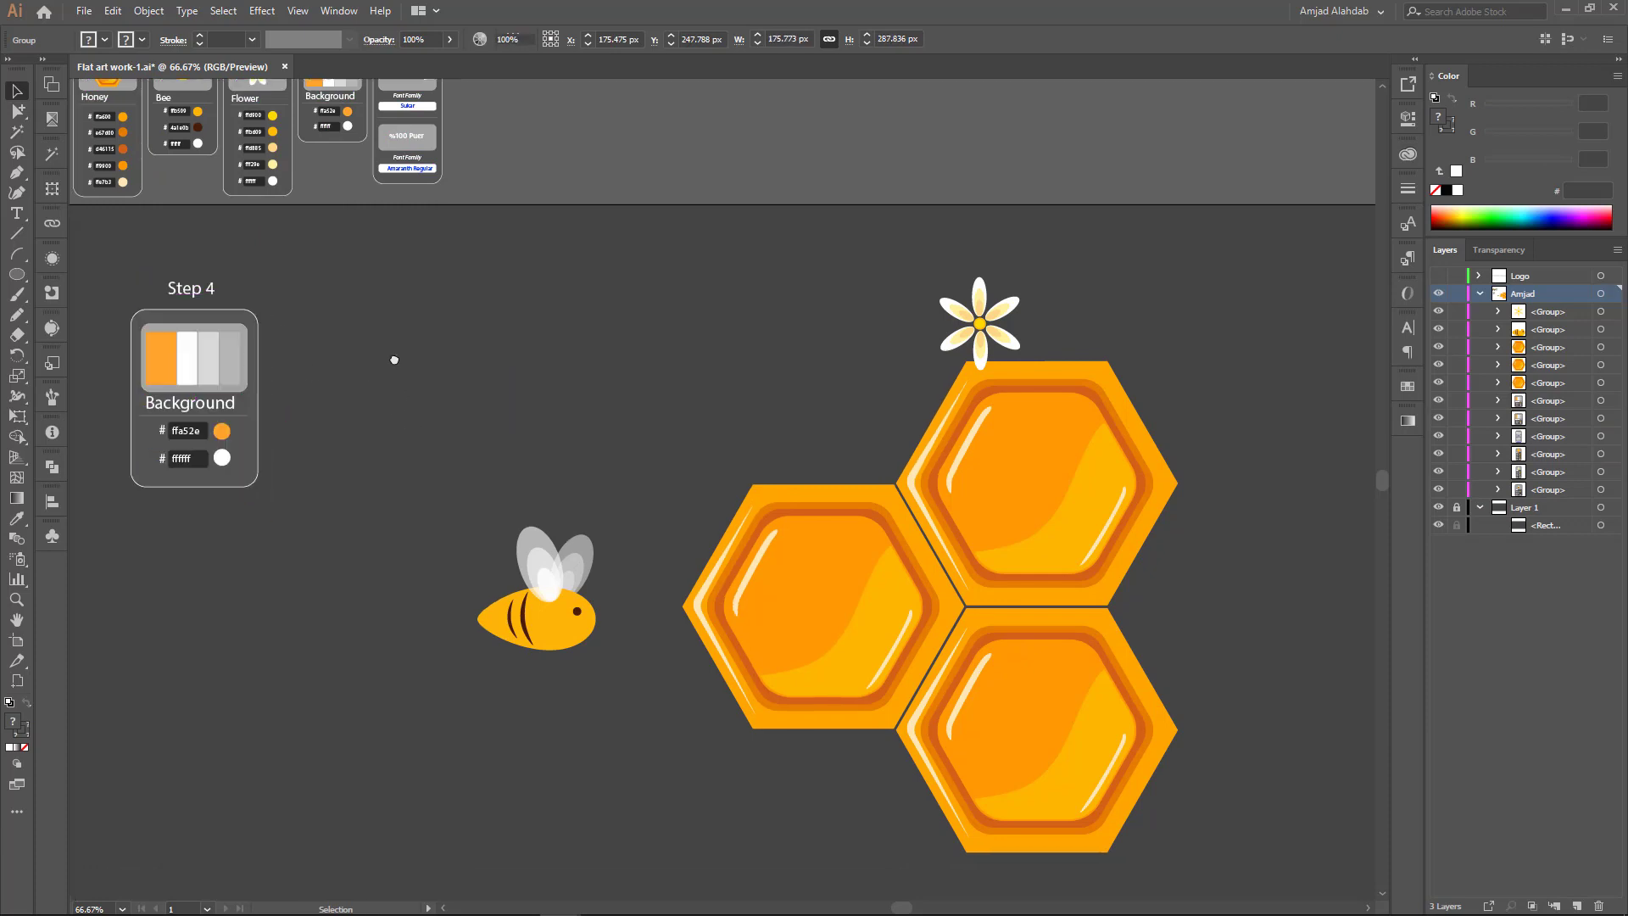
scroll(537, 572, "down", 2)
left_click(536, 571)
left_click_drag(567, 496, 585, 462)
mouse_move(529, 604)
left_mouse_down()
mouse_move(601, 507)
mouse_move(1200, 441)
left_mouse_up()
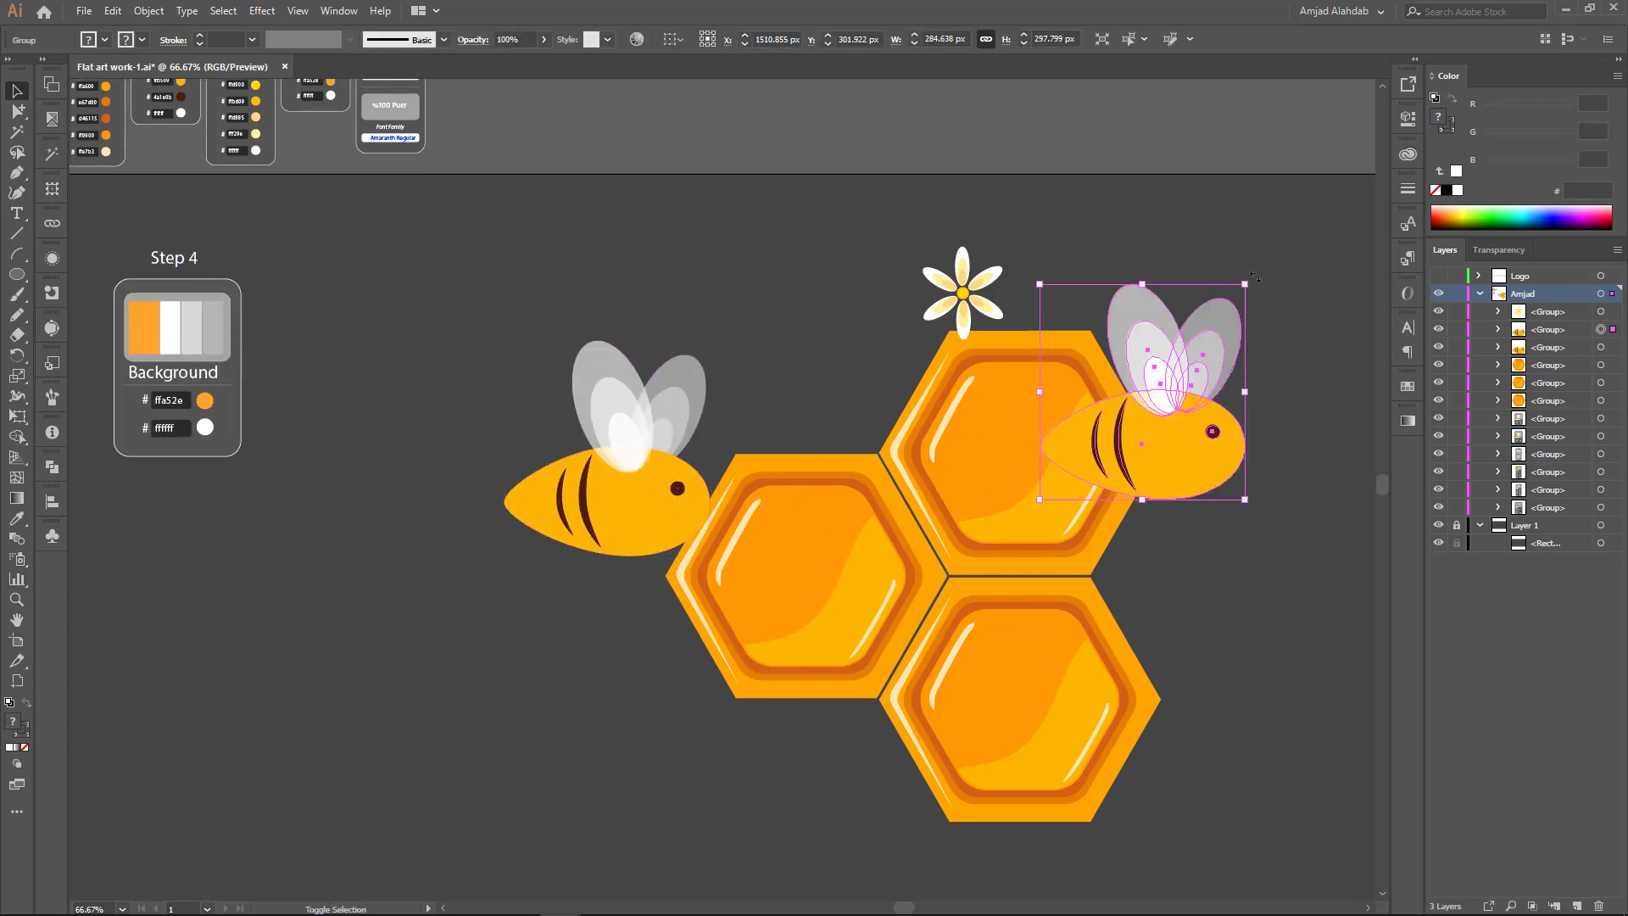
Step: Add a small reflected bee copy at the top right, then move the daisy lower left and duplicate it
mouse_move(1249, 281)
left_mouse_down()
mouse_move(1154, 379)
mouse_move(1226, 369)
left_mouse_up()
key("o")
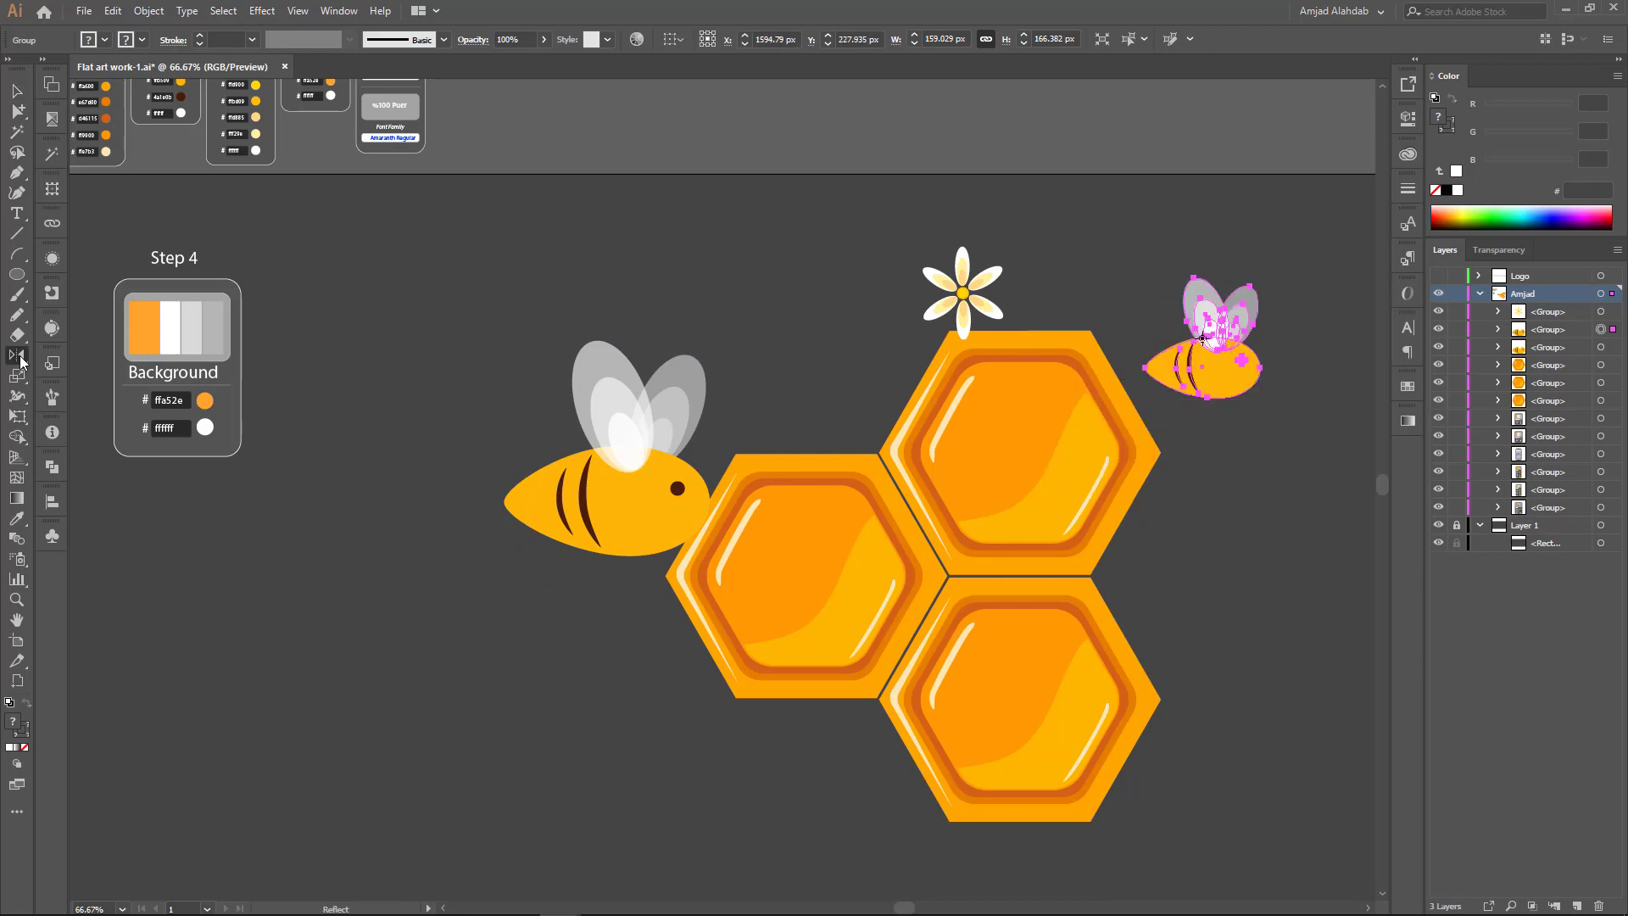
mouse_move(1203, 279)
left_mouse_down()
mouse_move(1203, 407)
mouse_move(1282, 401)
mouse_move(1284, 373)
left_mouse_up()
key("v")
mouse_move(963, 292)
left_mouse_down()
mouse_move(618, 724)
mouse_move(421, 501)
left_mouse_up()
key("ctrl+minus")
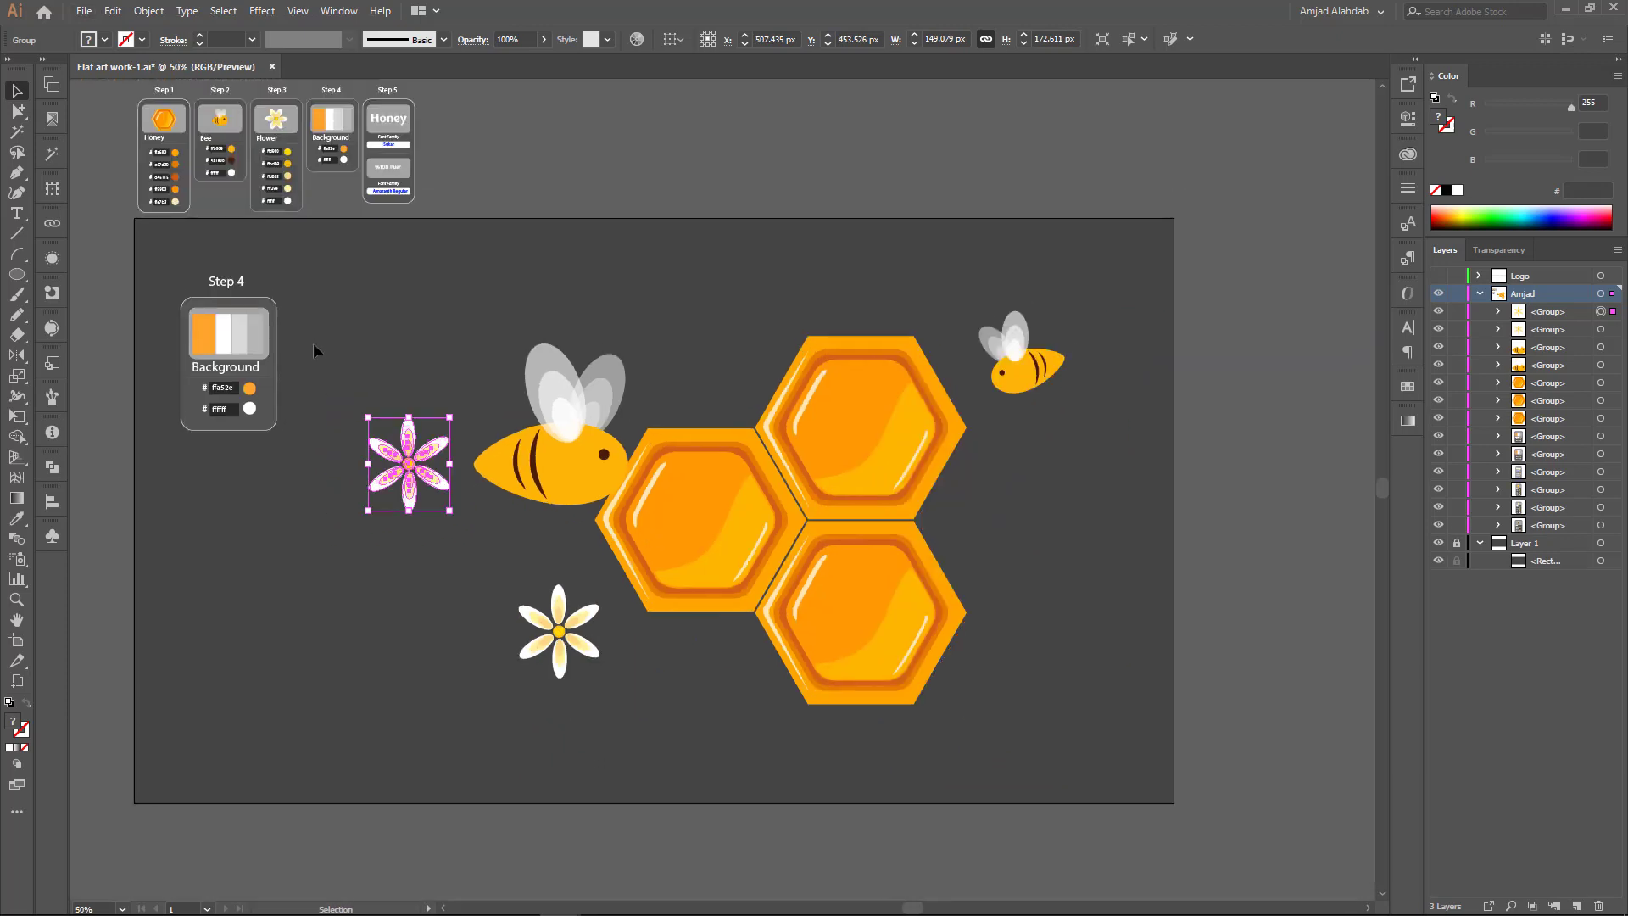
Step: Place daisy copies around the honeycomb and move the Step 4 card off the artboard to the right
mouse_move(408, 464)
left_mouse_down()
mouse_move(359, 515)
mouse_move(396, 387)
mouse_move(981, 517)
mouse_move(1016, 496)
left_mouse_up()
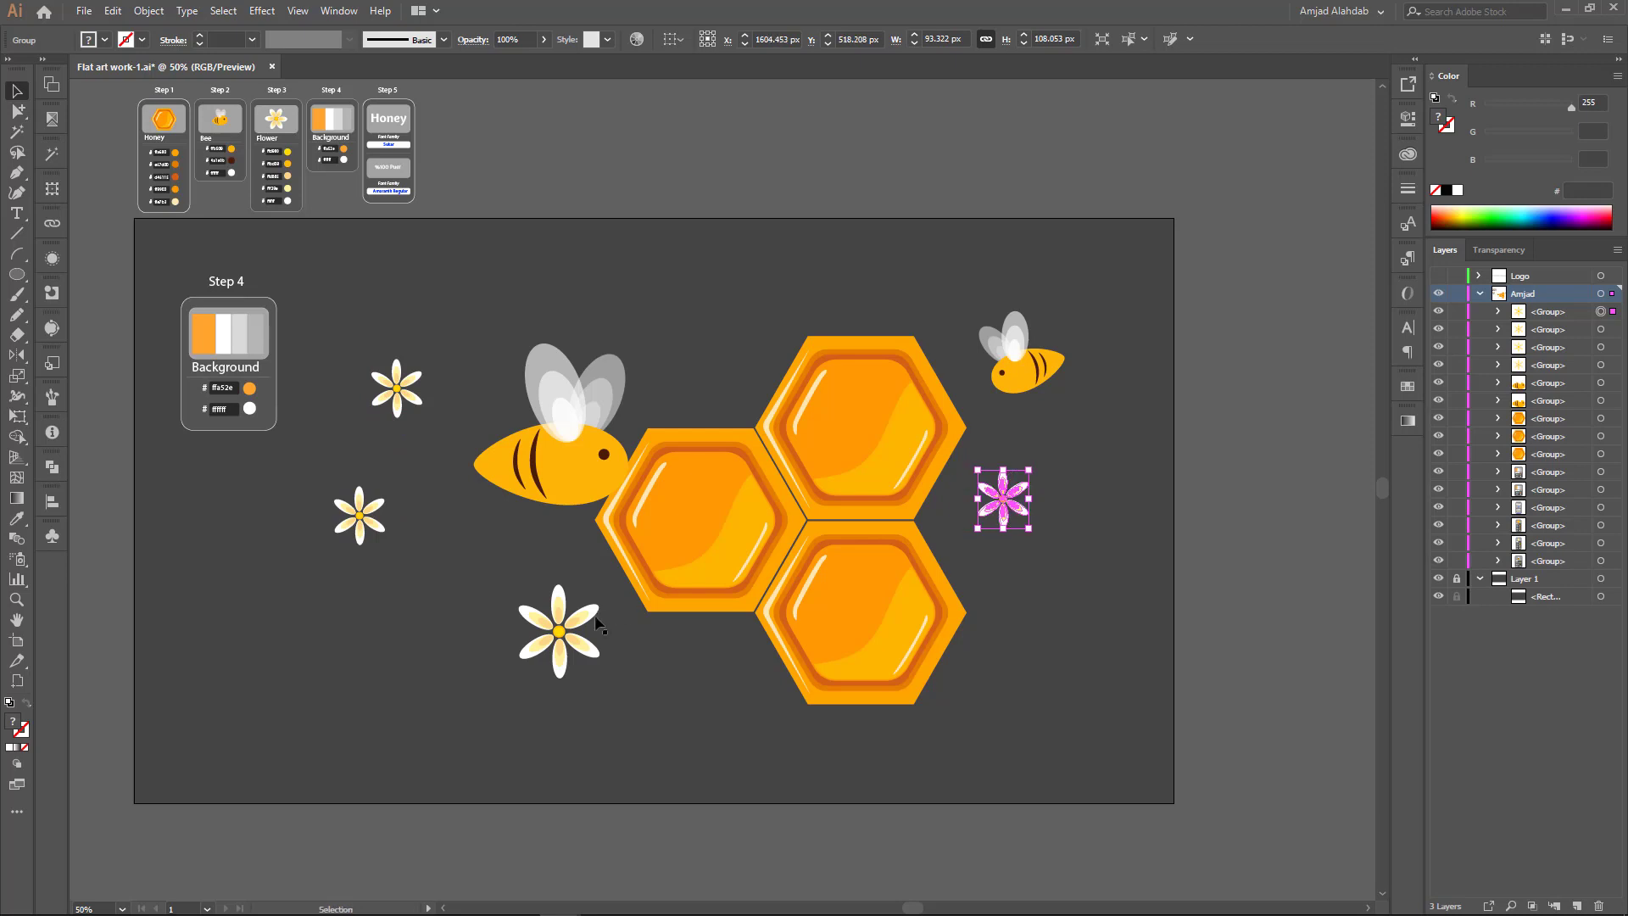
left_click_drag(558, 631, 588, 643)
scroll(242, 373, "up", 1)
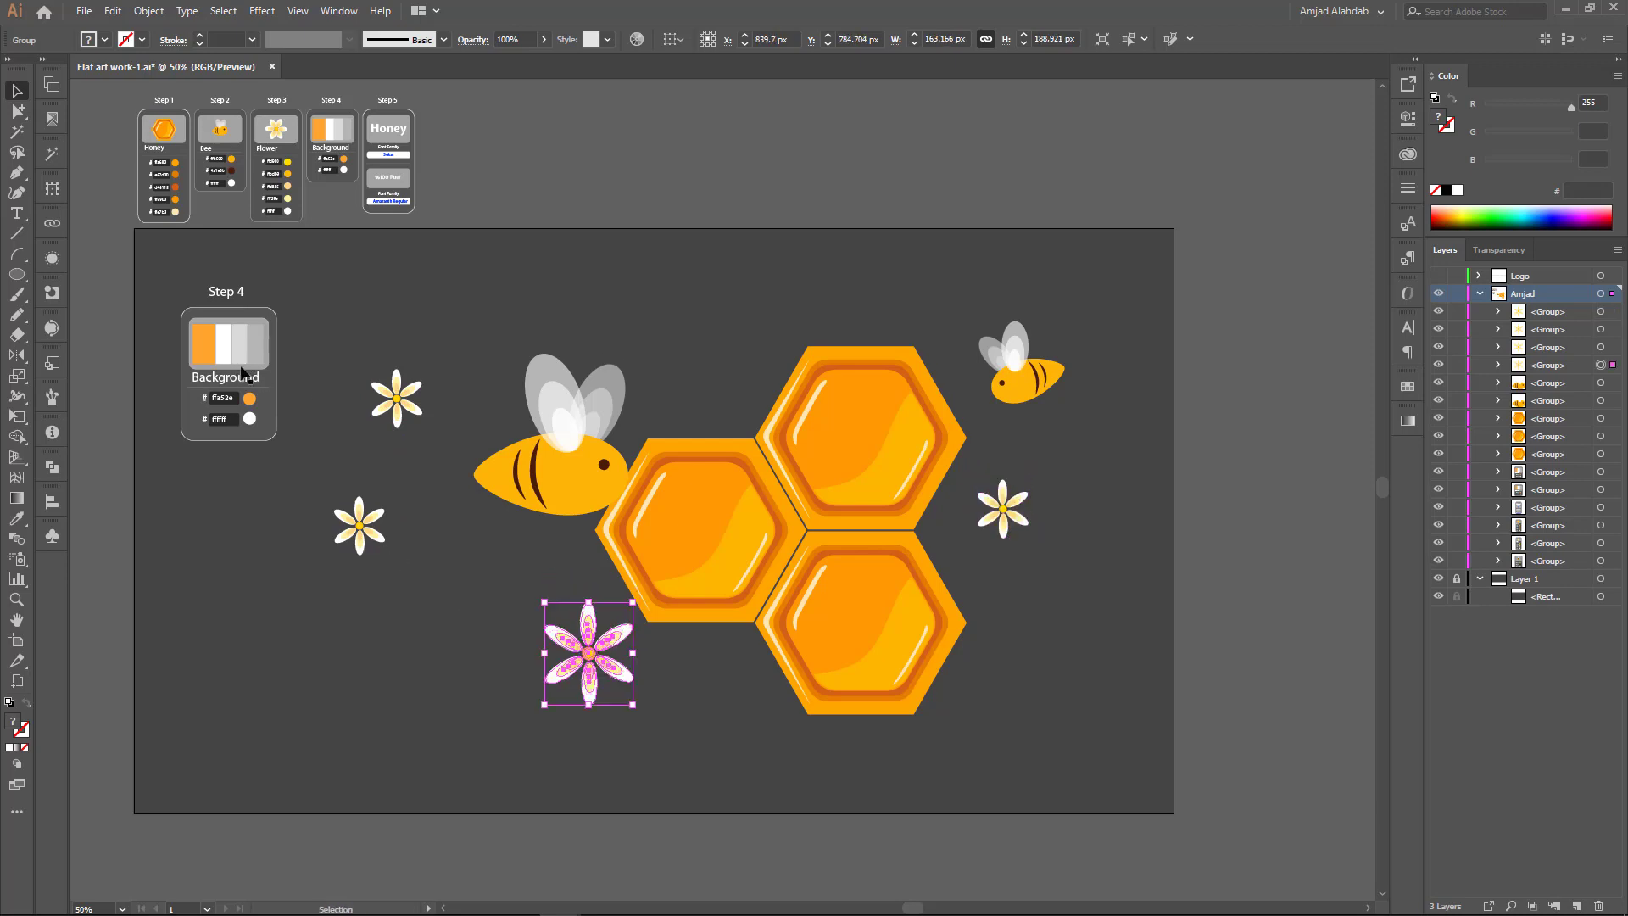
left_click_drag(396, 401, 392, 312)
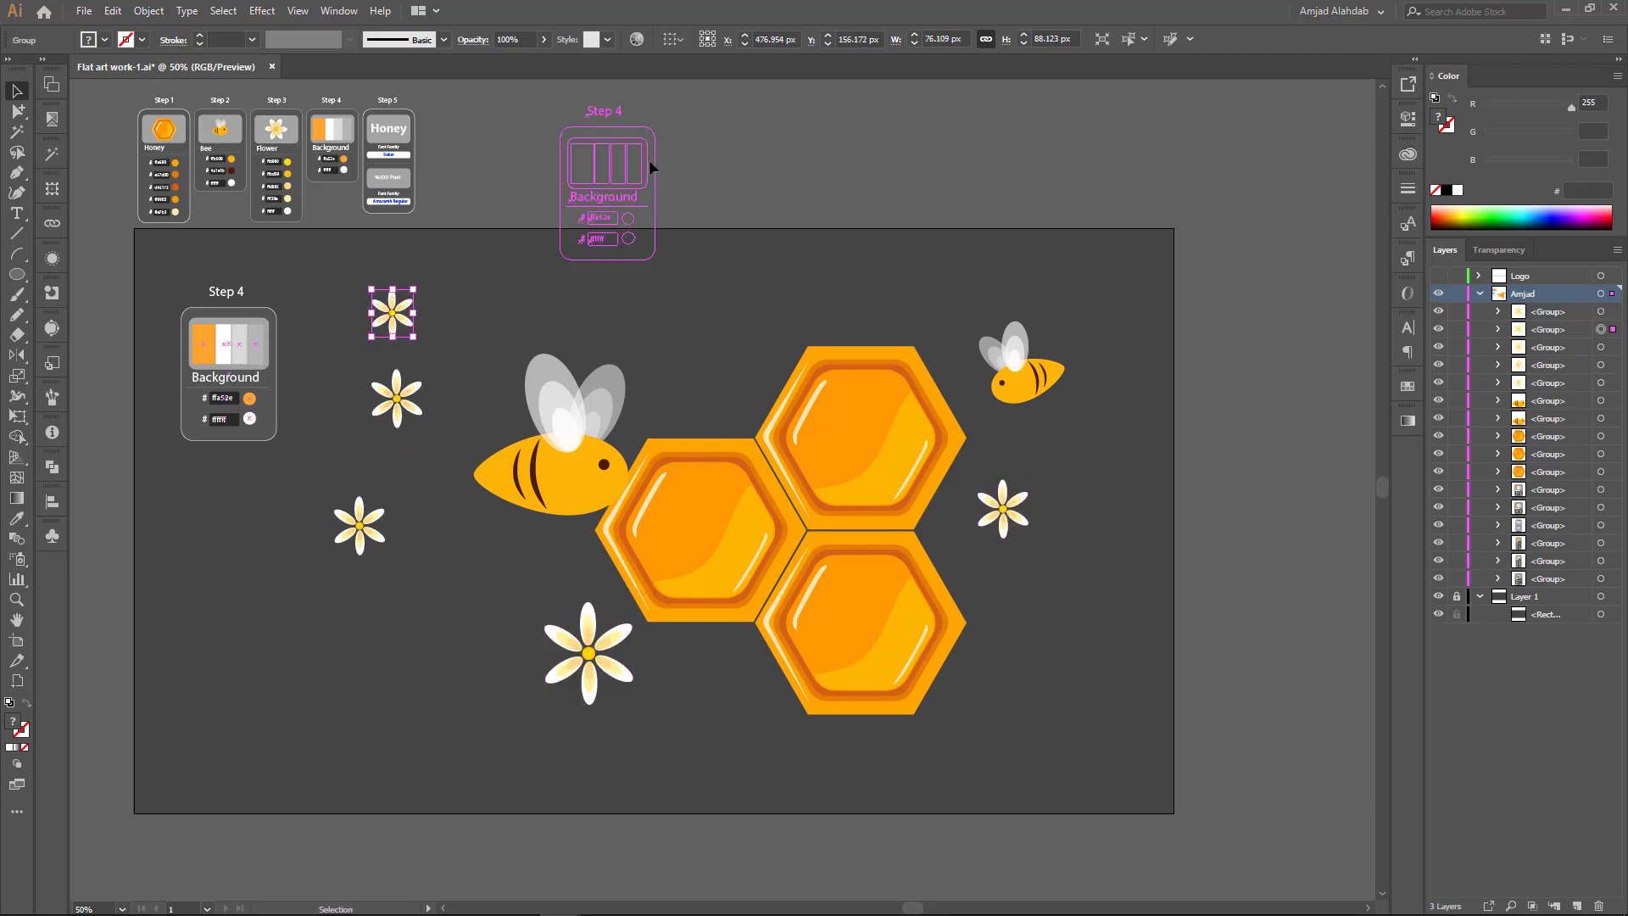
mouse_move(267, 428)
left_mouse_down()
mouse_move(1167, 450)
mouse_move(1331, 575)
left_mouse_up()
Step: Add smaller daisy copies at upper left, left edge and right, and copy the big bee leftward
left_click_drag(391, 312, 233, 366)
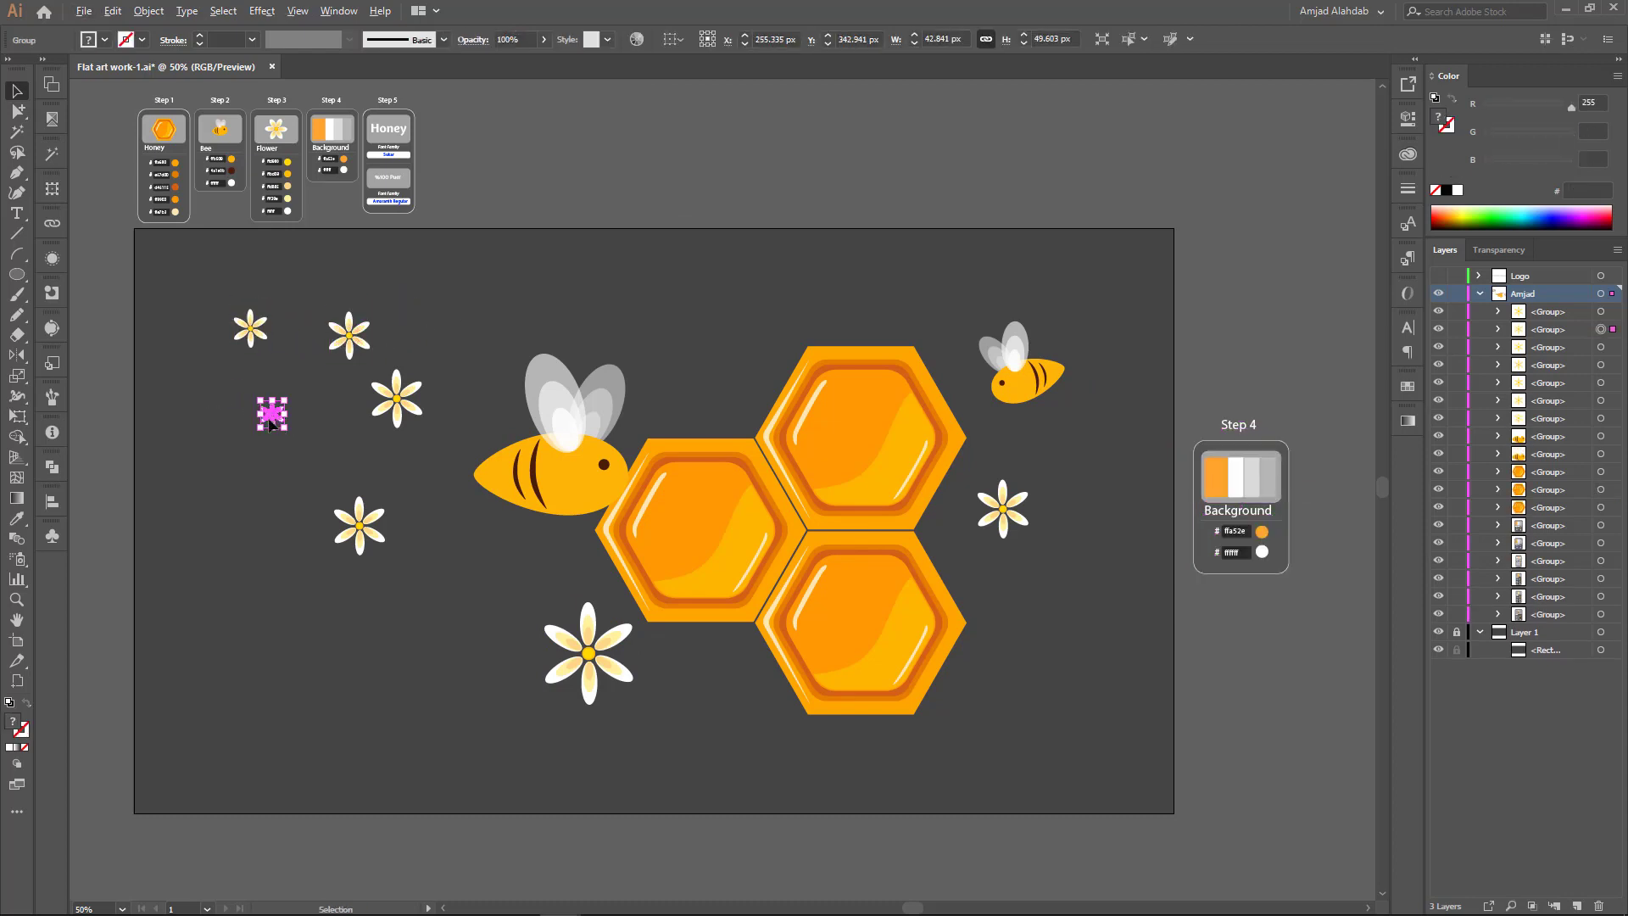
left_click_drag(272, 424, 224, 483)
left_click_drag(1022, 513, 1058, 651)
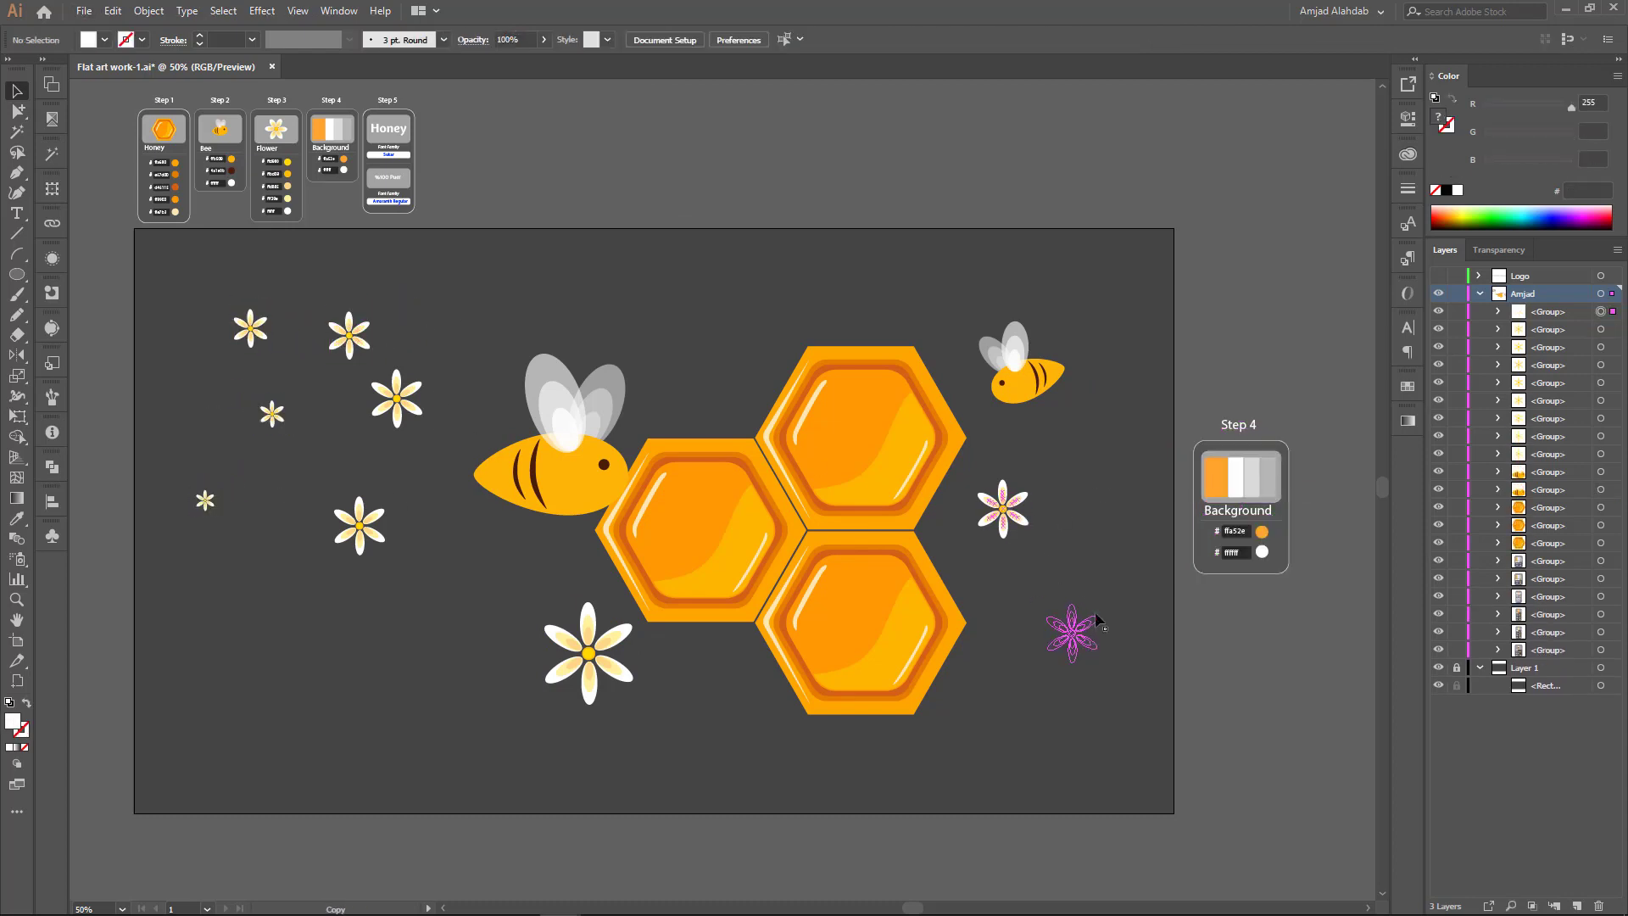
mouse_move(680, 389)
left_mouse_down()
mouse_move(691, 374)
mouse_move(435, 325)
mouse_move(360, 404)
left_mouse_up()
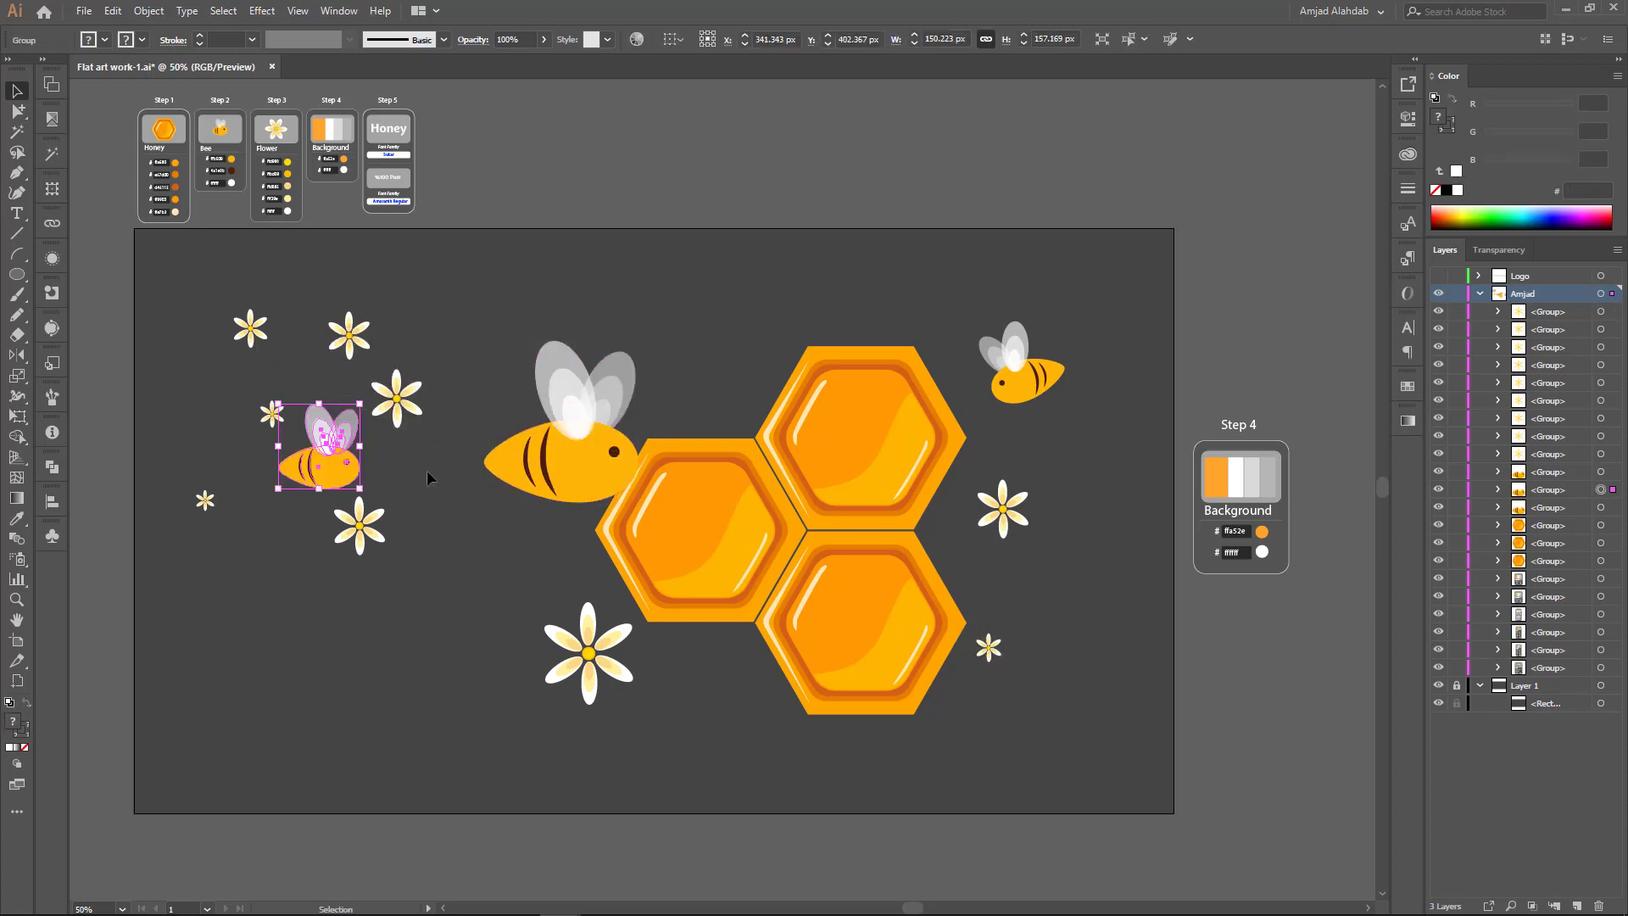
Step: Shrink the bee copy and scatter tiny bee copies across the left side and lower corners
left_click_drag(348, 485, 348, 472)
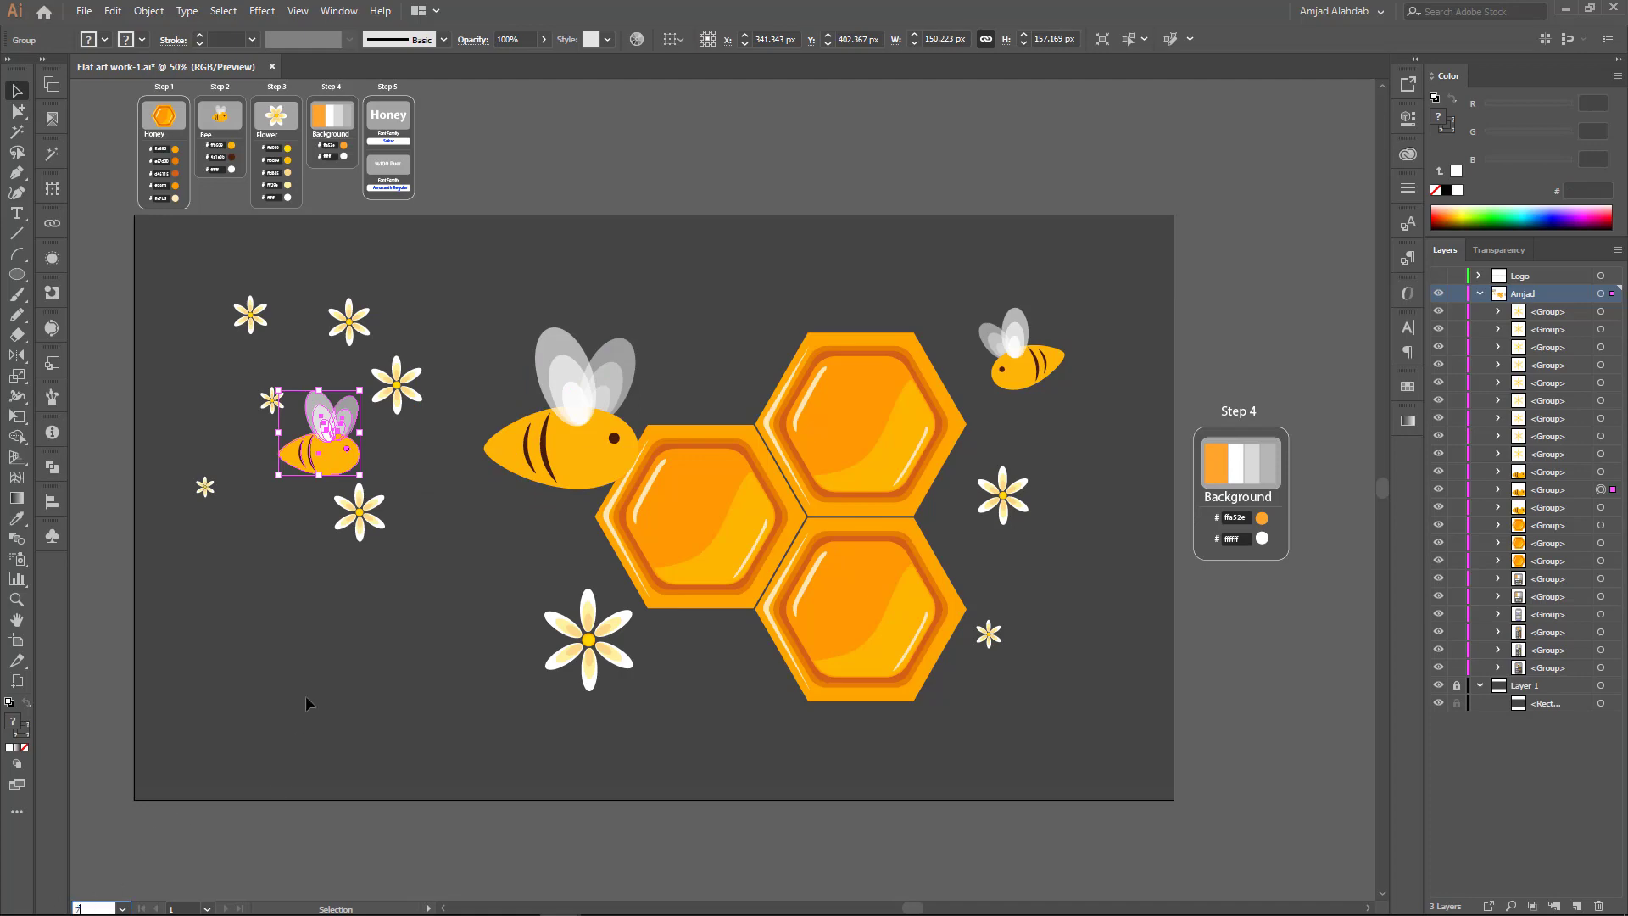
scroll(307, 703, "up", 2)
left_click(1617, 59)
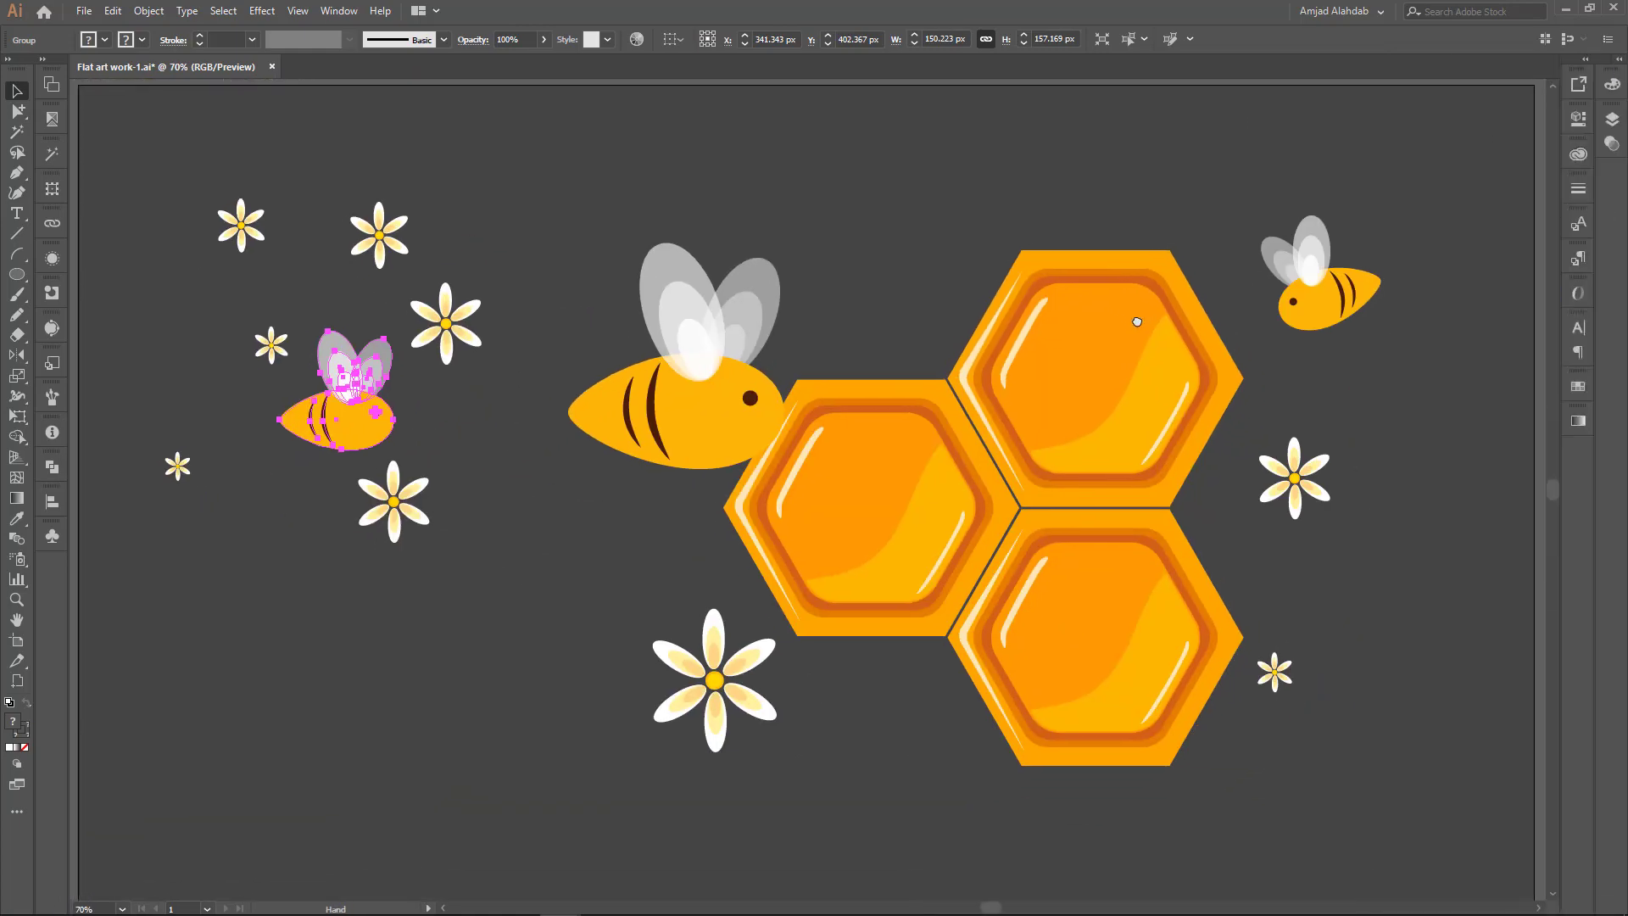
left_click_drag(339, 407, 339, 280)
mouse_move(398, 200)
left_mouse_down()
mouse_move(364, 237)
mouse_move(447, 231)
left_mouse_up()
left_click_drag(413, 256, 266, 271)
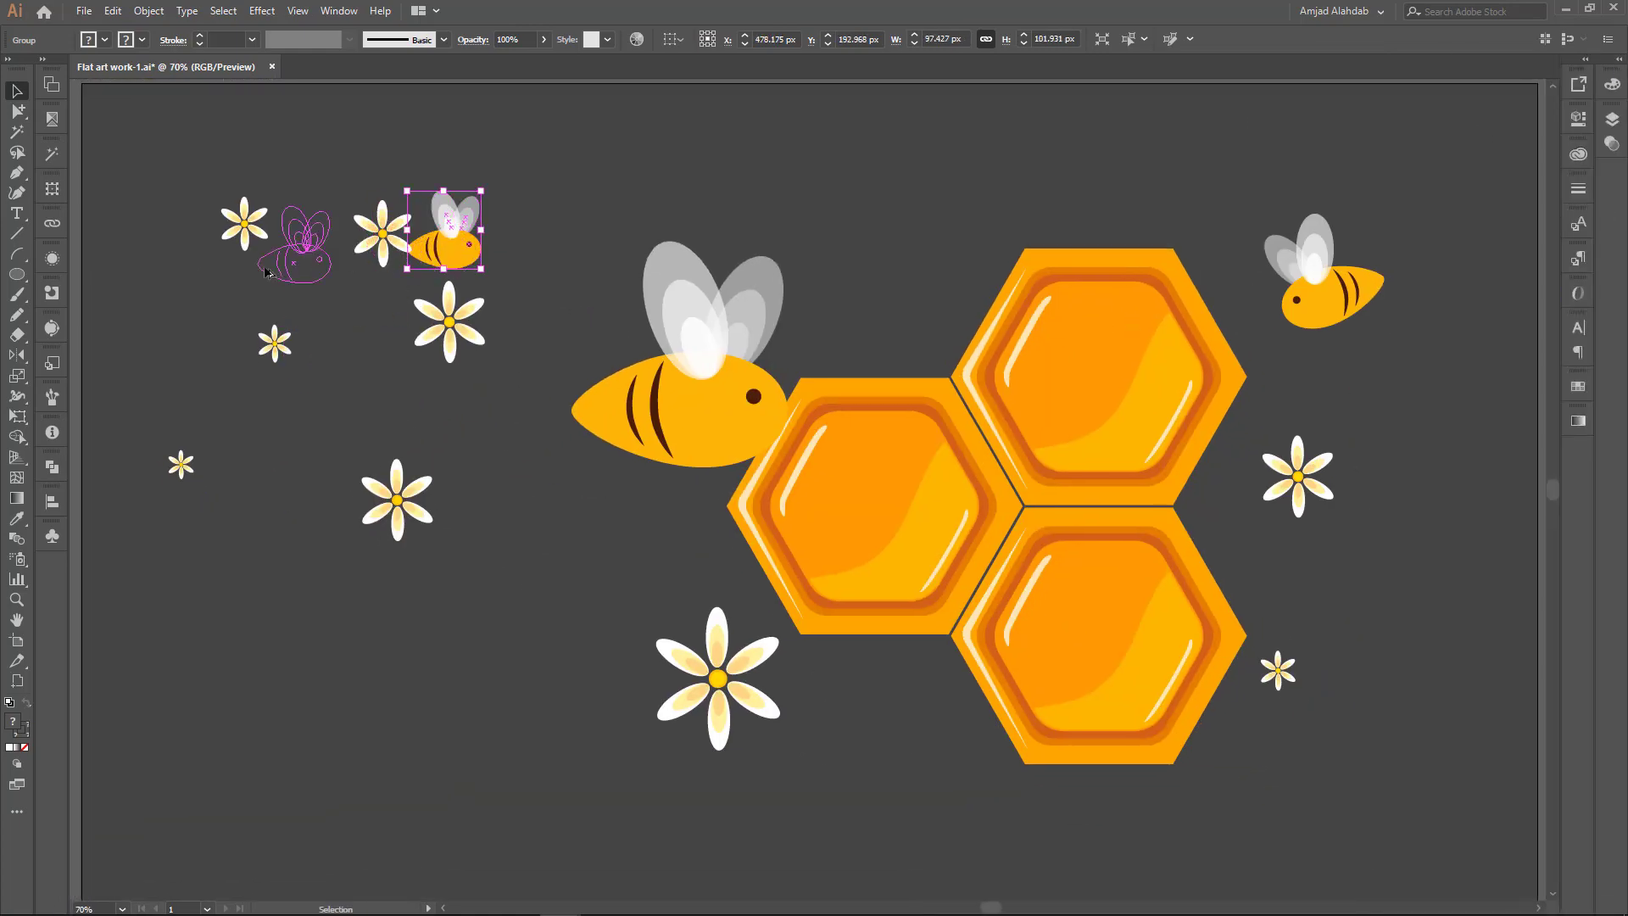
mouse_move(332, 206)
left_mouse_down()
mouse_move(295, 246)
mouse_move(302, 312)
mouse_move(314, 187)
mouse_move(212, 171)
mouse_move(178, 339)
left_mouse_up()
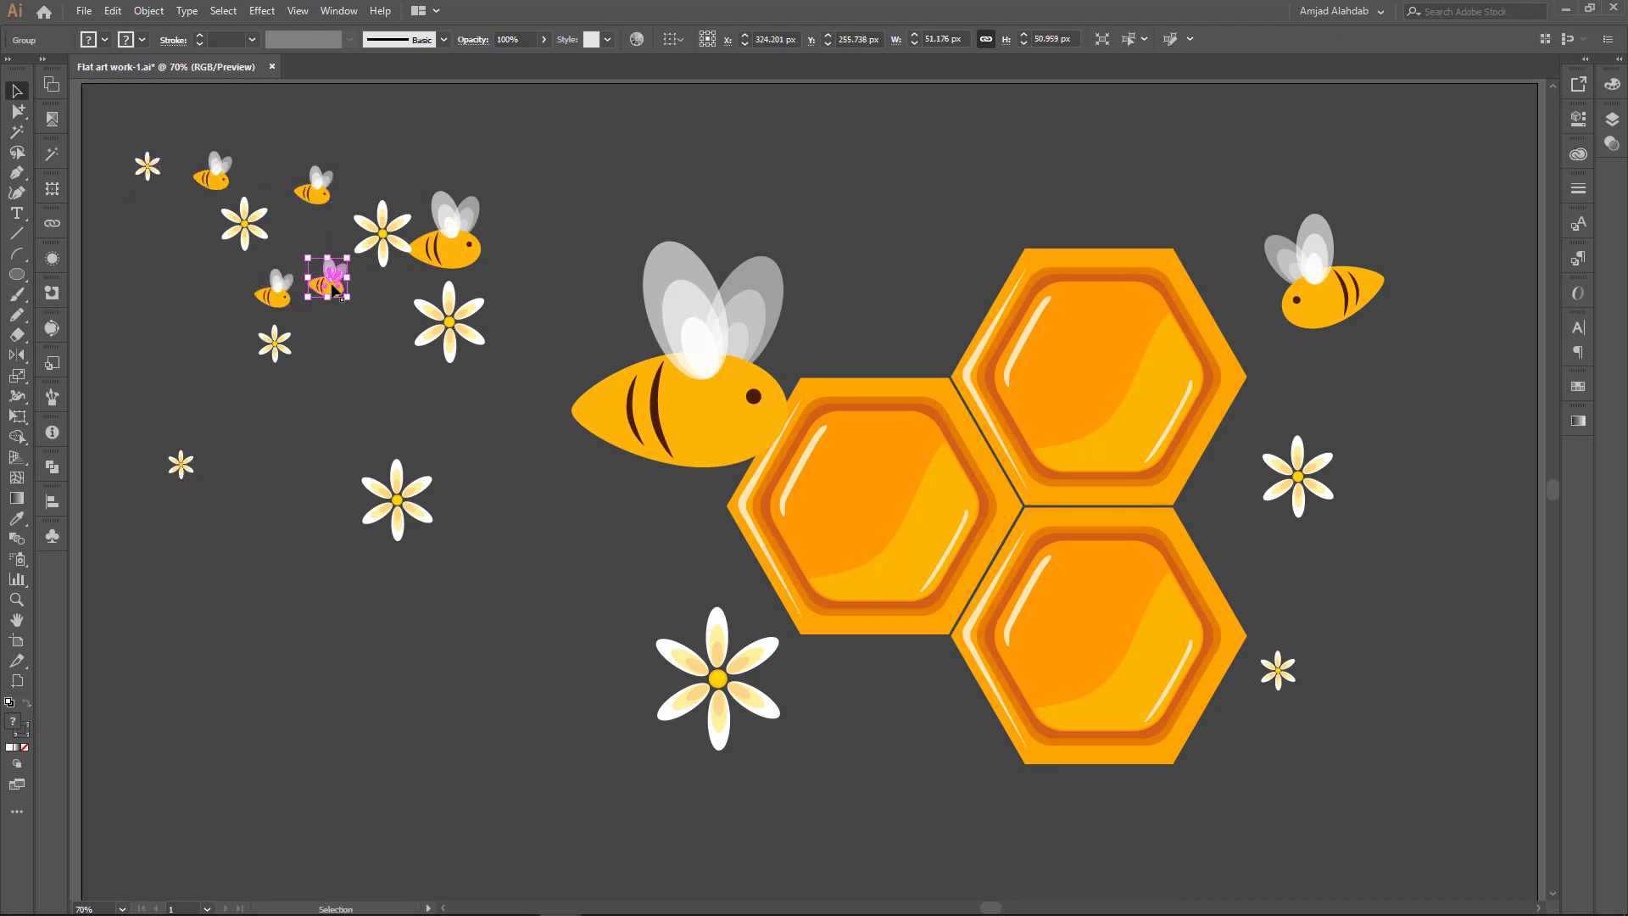
mouse_move(183, 409)
left_mouse_down("alt")
mouse_move(285, 438)
mouse_move(465, 395)
mouse_move(174, 697)
left_mouse_up("alt")
mouse_move(1335, 297)
left_mouse_down("alt")
mouse_move(1469, 667)
mouse_move(1418, 619)
mouse_move(1427, 706)
left_mouse_up("alt")
left_click(1367, 580)
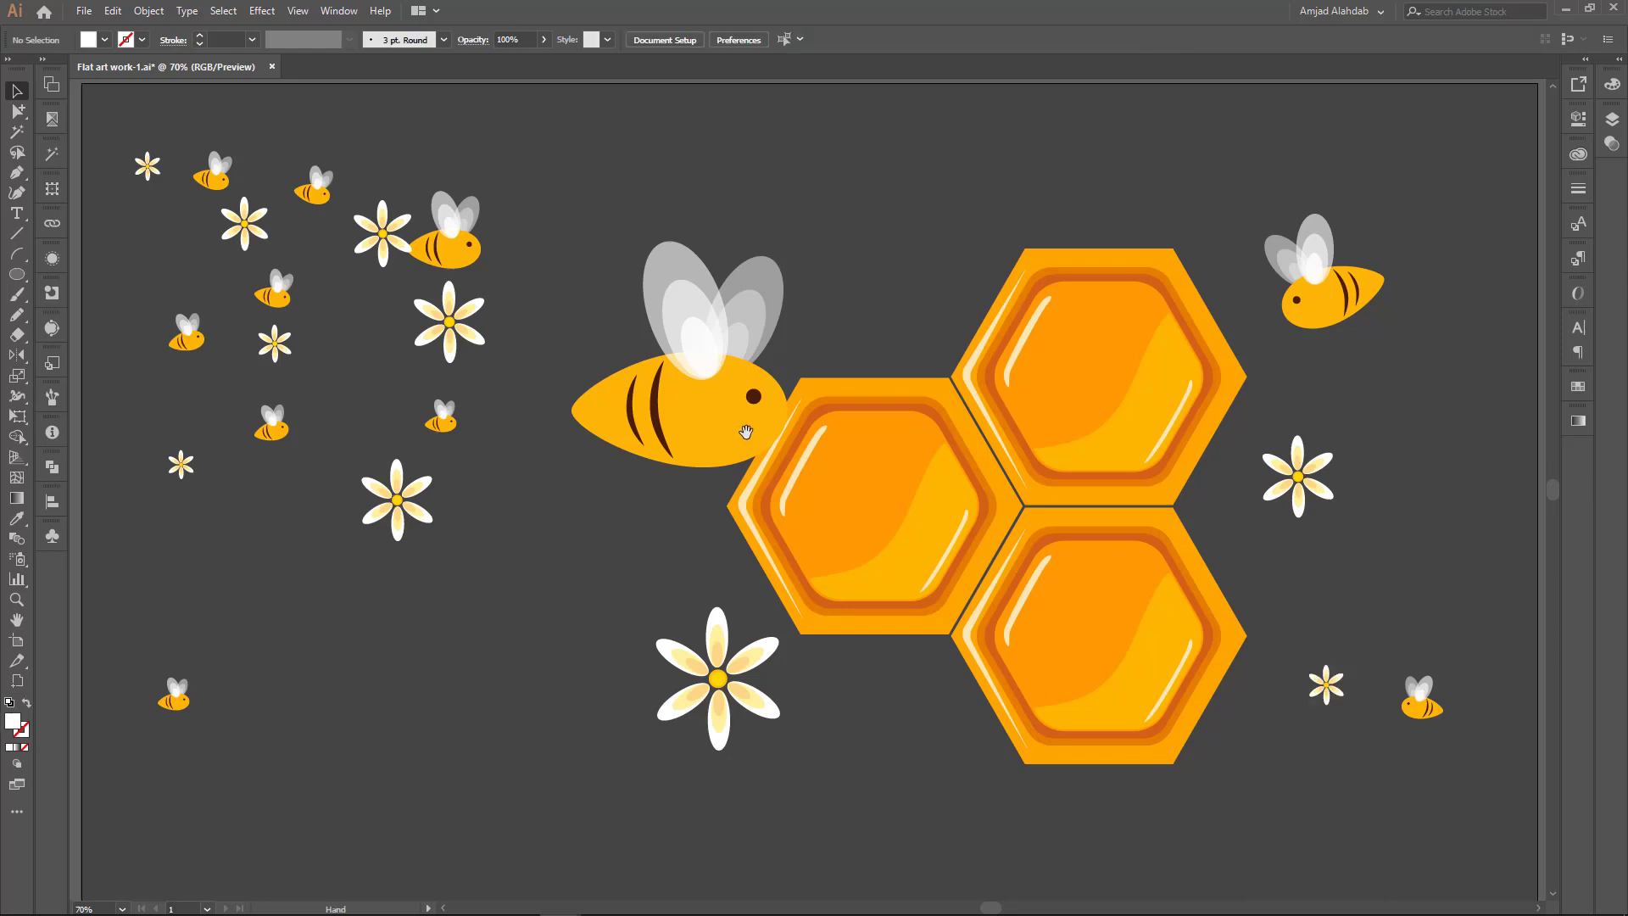
Step: Rearrange the daisies and tiny bees among each other on the left side
left_click_drag(449, 326, 500, 360)
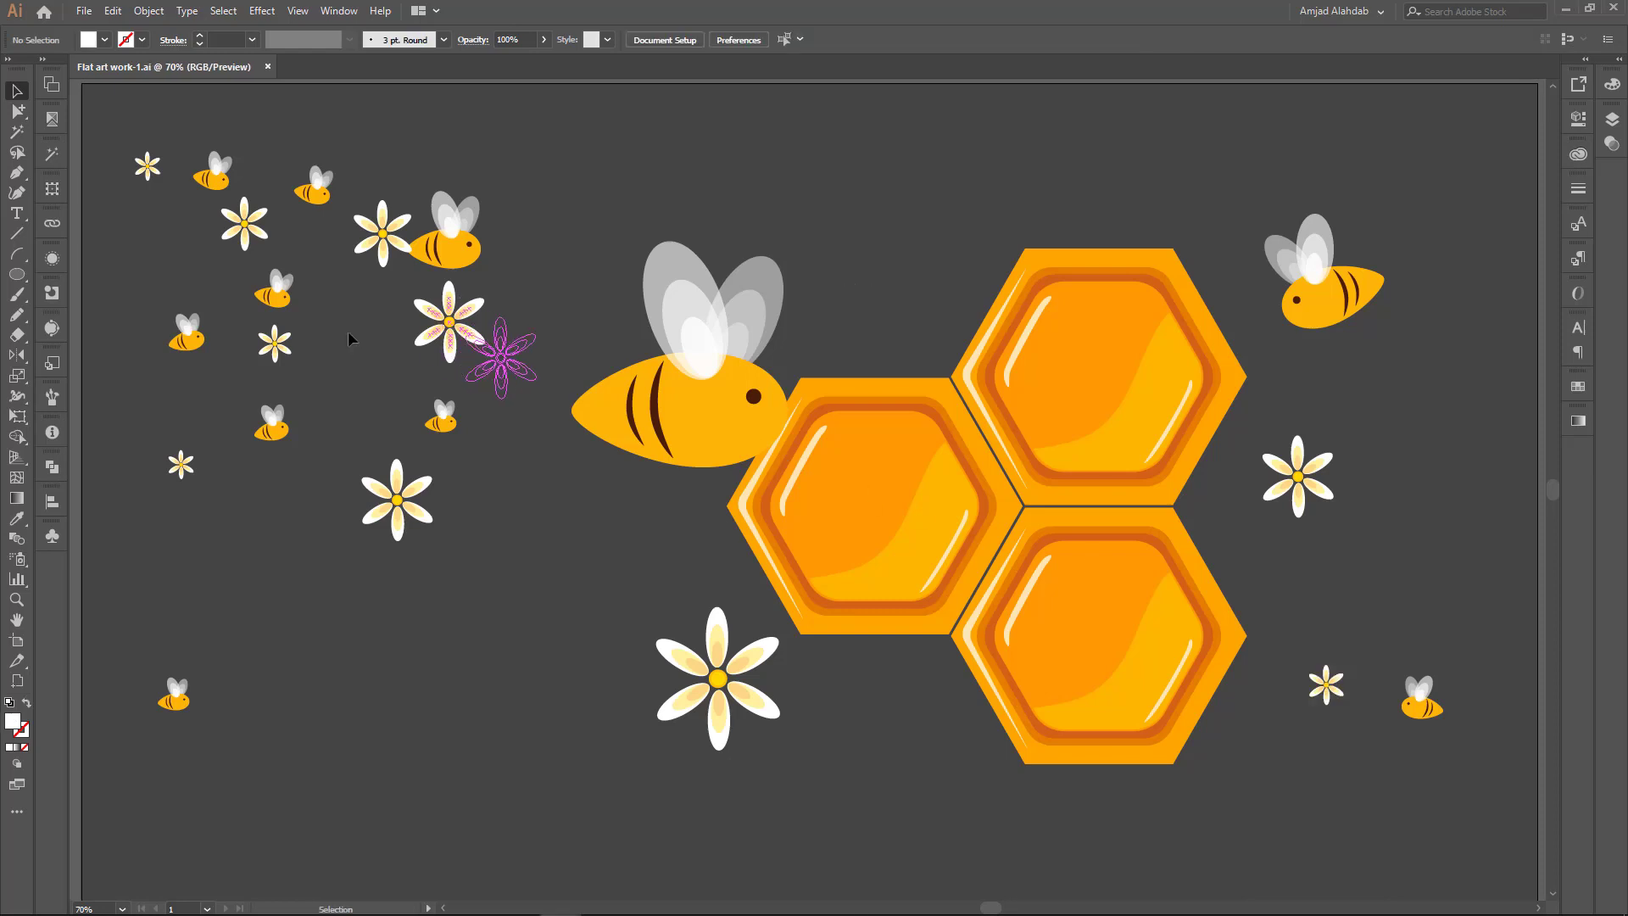
mouse_move(273, 290)
left_mouse_down()
mouse_move(212, 264)
mouse_move(320, 363)
mouse_move(341, 435)
left_mouse_up()
left_click_drag(212, 263, 236, 252)
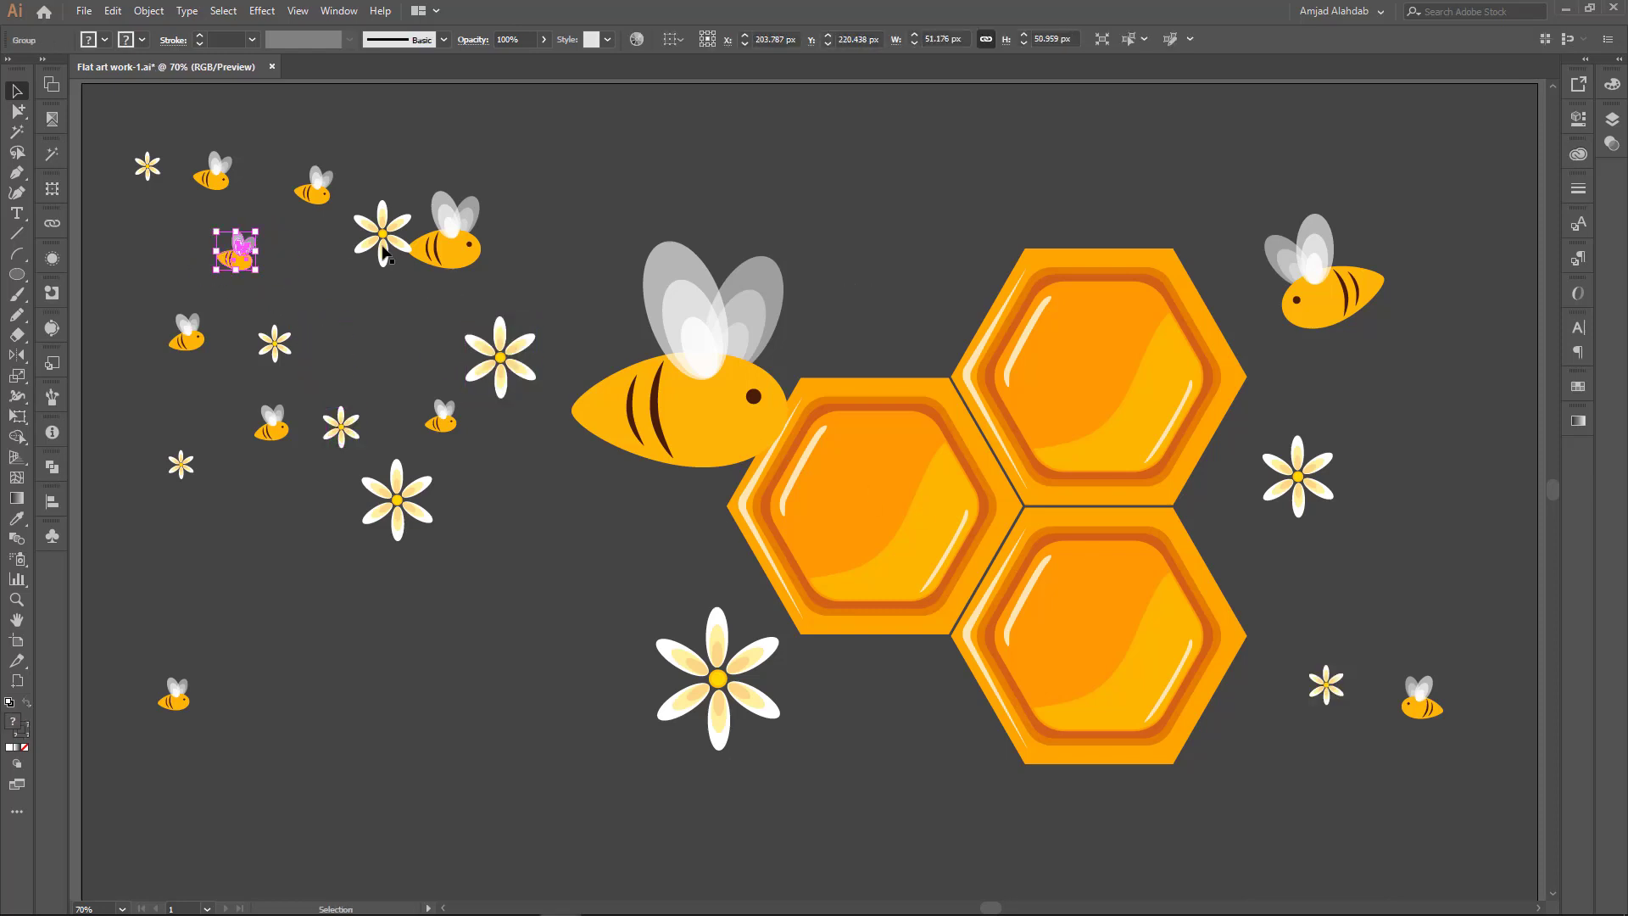
left_click_drag(383, 233, 346, 259)
left_click_drag(396, 500, 444, 588)
left_click_drag(445, 248, 326, 340)
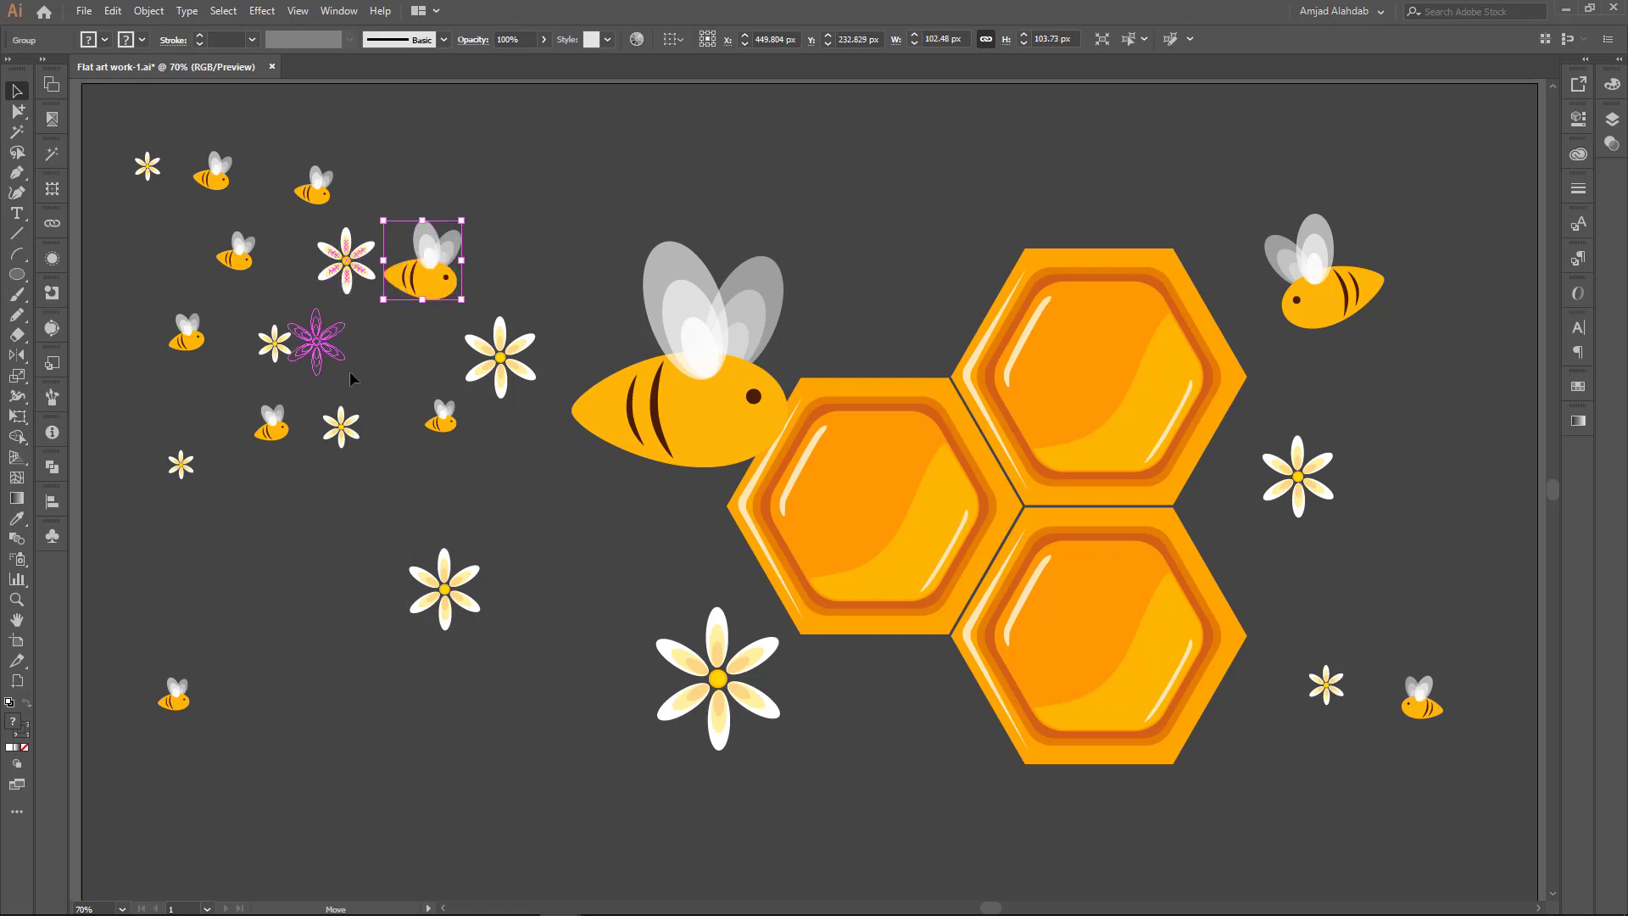
left_click_drag(243, 263, 272, 251)
left_click(534, 497)
Step: Draw an orange circle at the left hexagon's bottom and pull its top up into an egg shape
key("l")
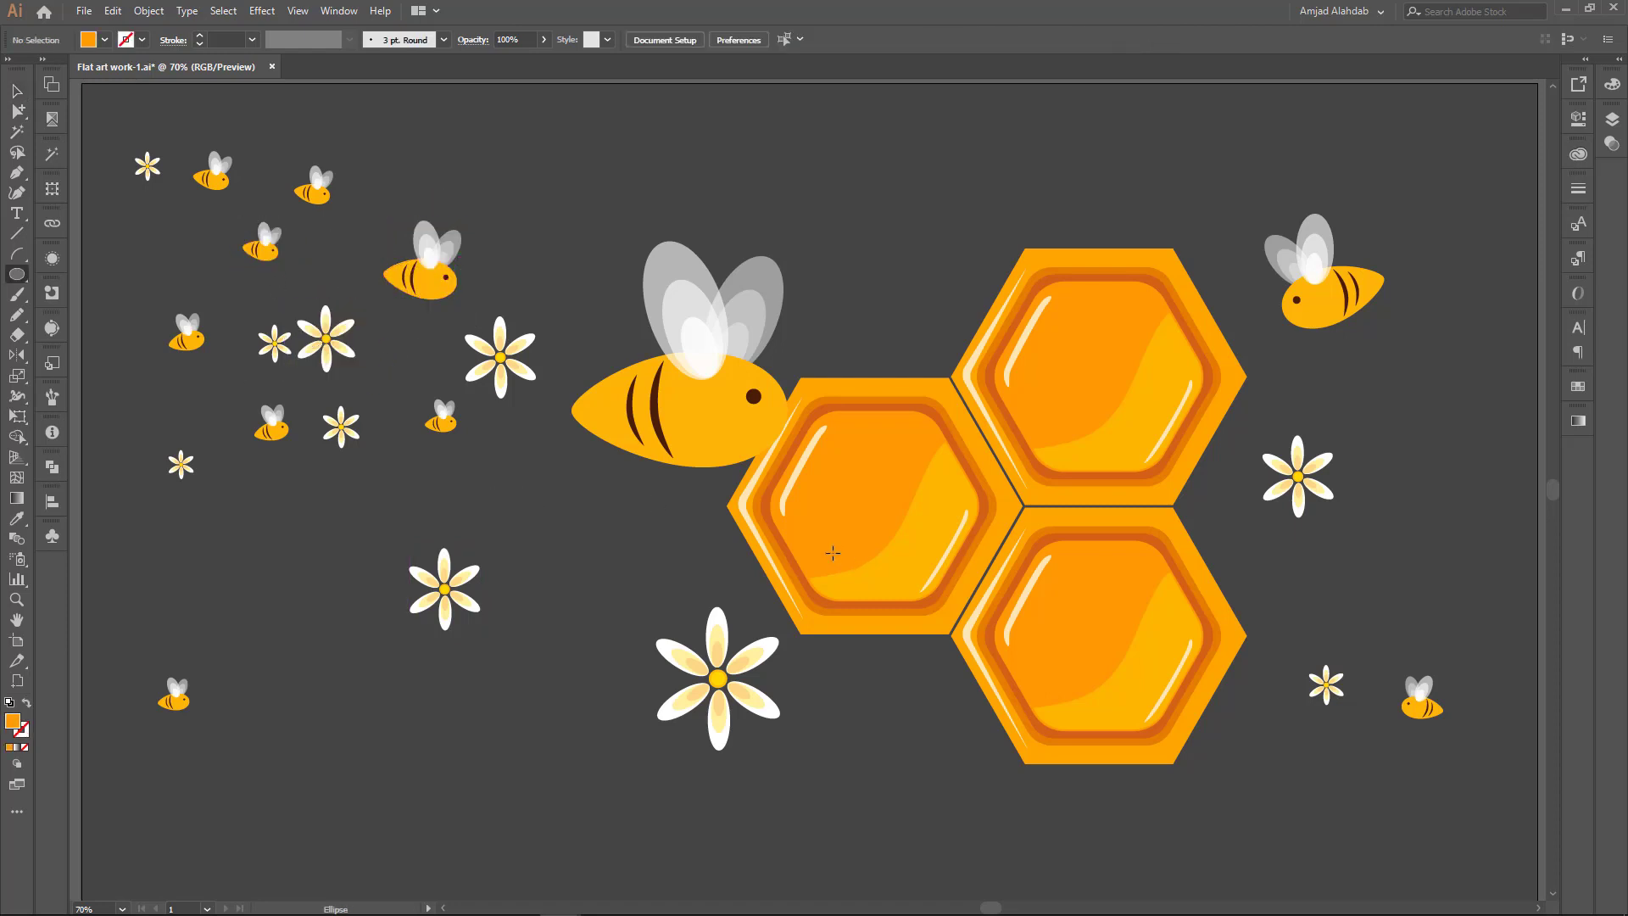
left_click_drag(910, 647, 912, 649)
key("a")
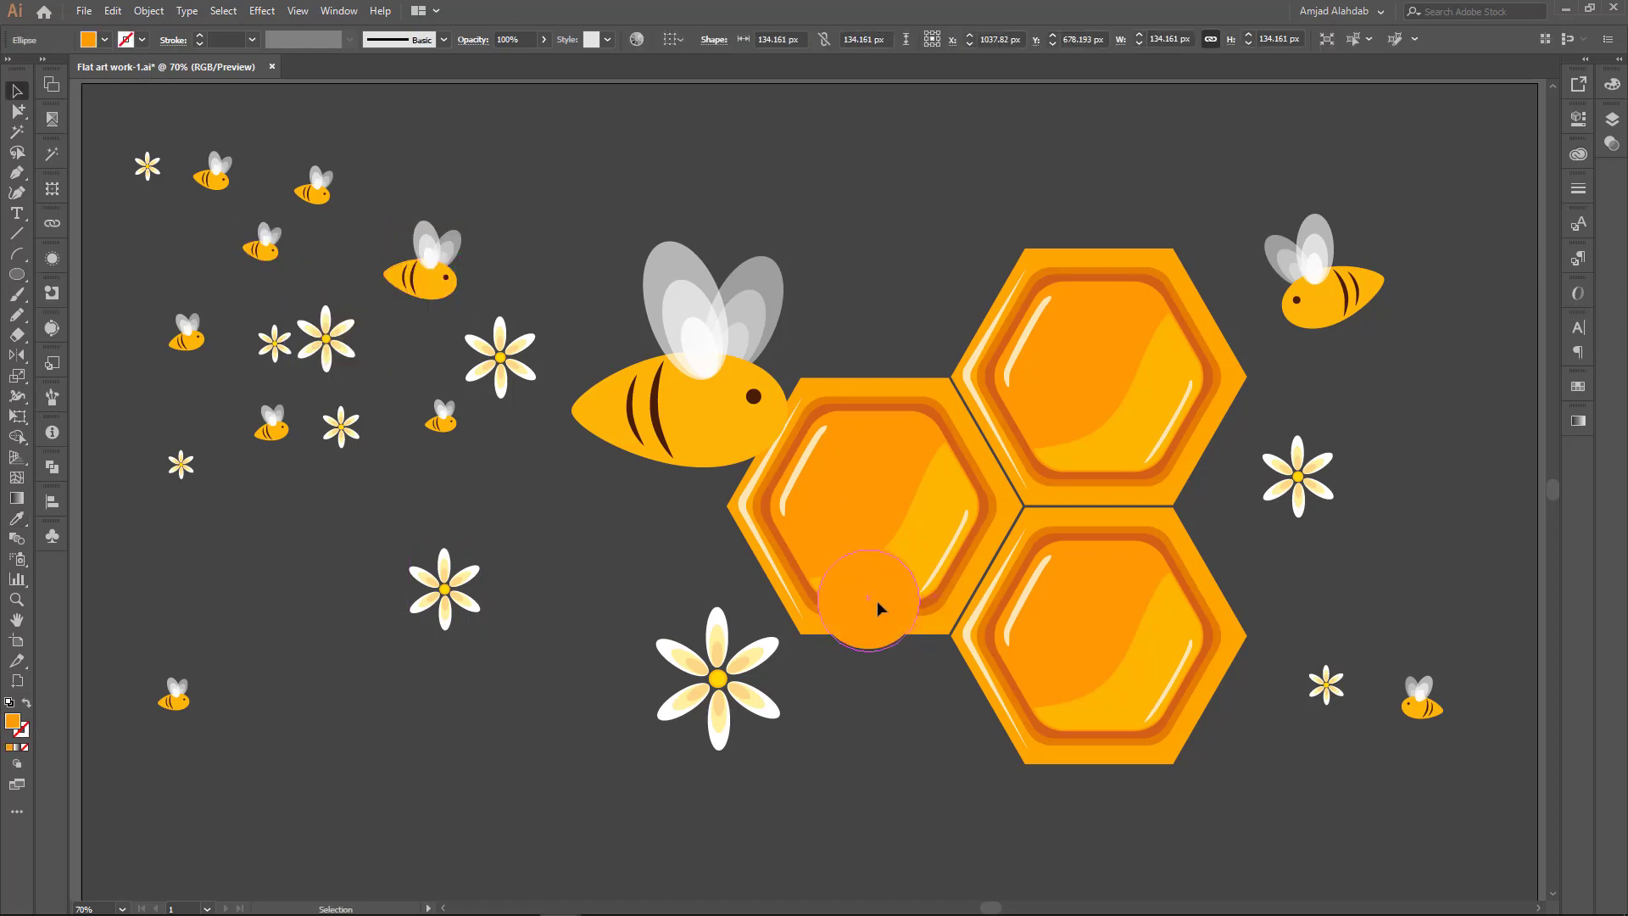
mouse_move(871, 557)
left_mouse_down()
mouse_move(870, 576)
mouse_move(868, 556)
left_mouse_up()
key("v")
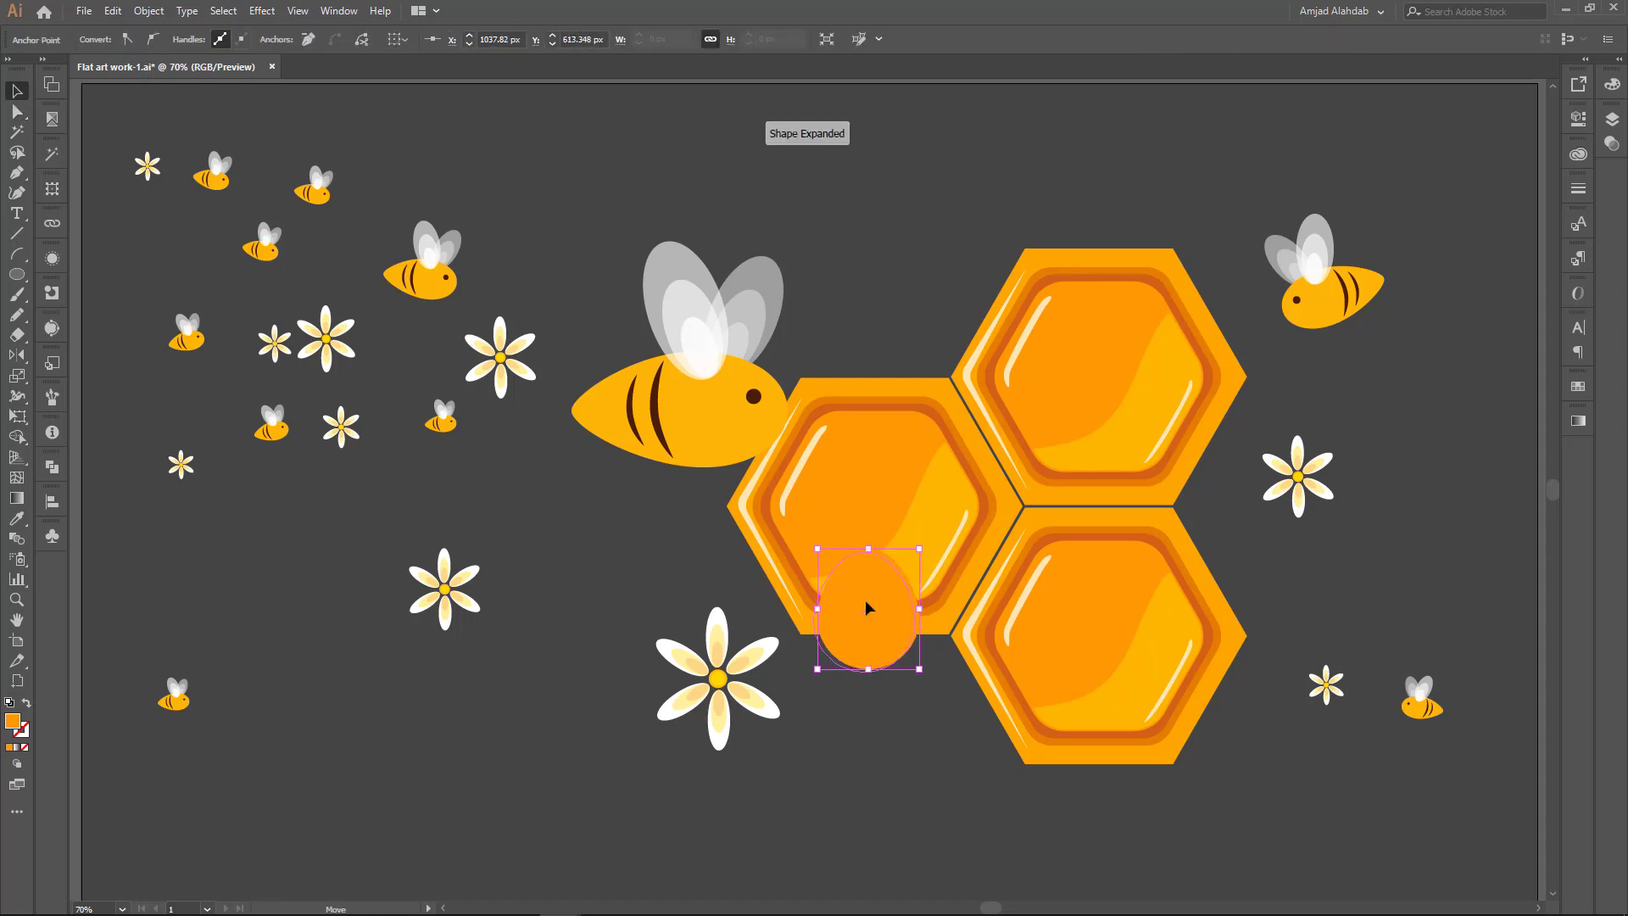
left_click(708, 504)
Step: Set the egg-shaped honey drop's opacity to 70%
left_click(1619, 58)
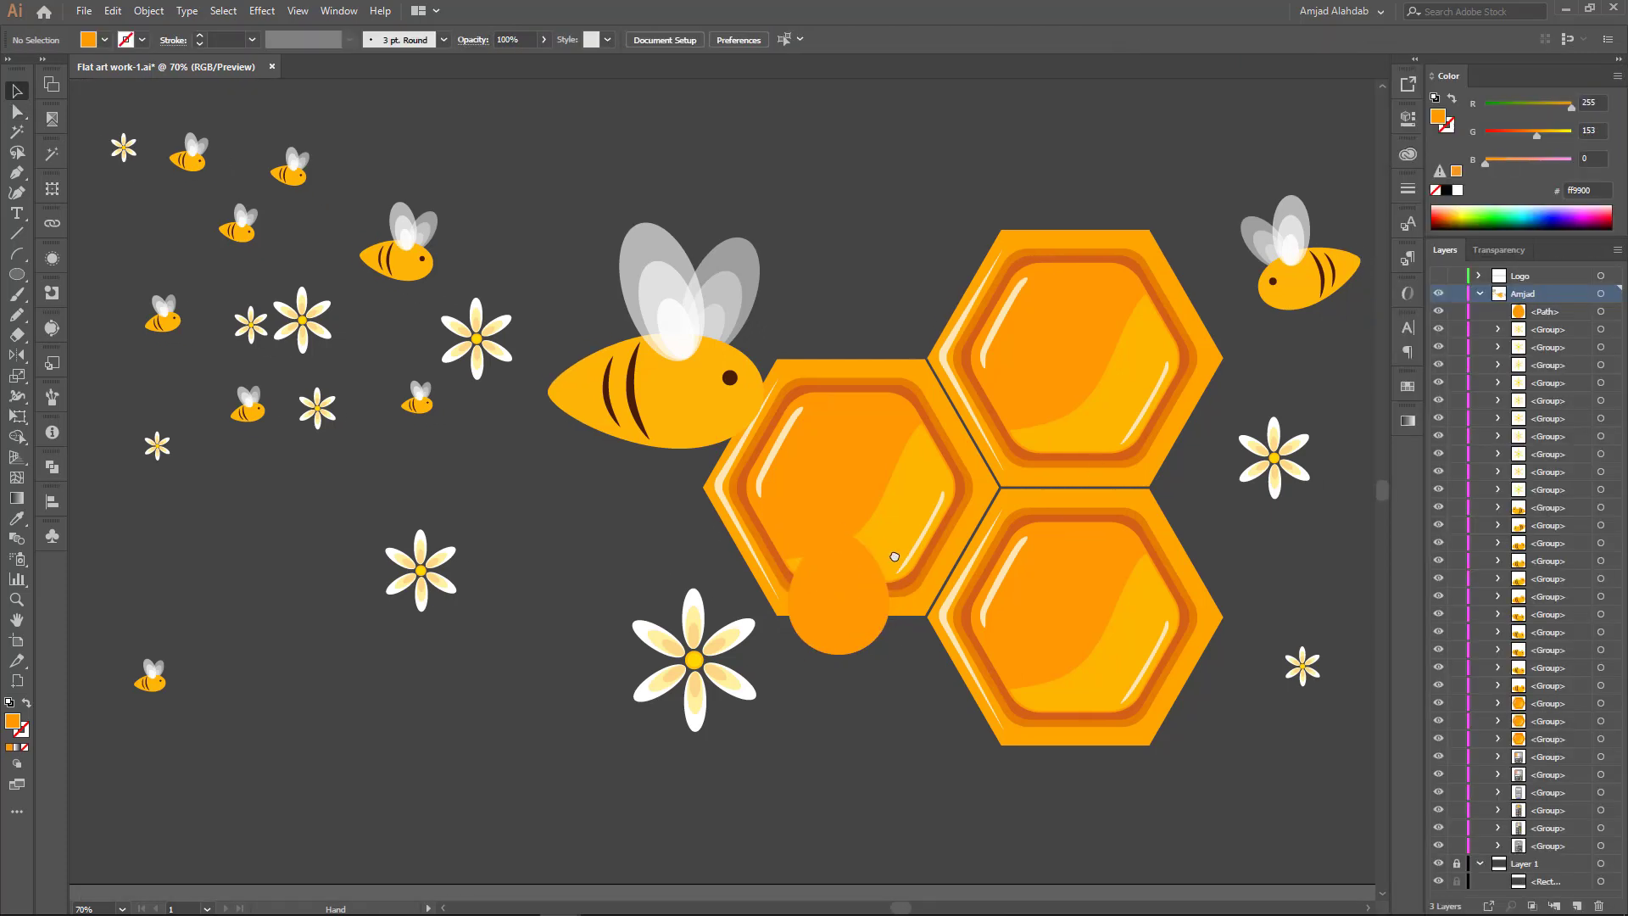
left_click(846, 594)
left_click(543, 39)
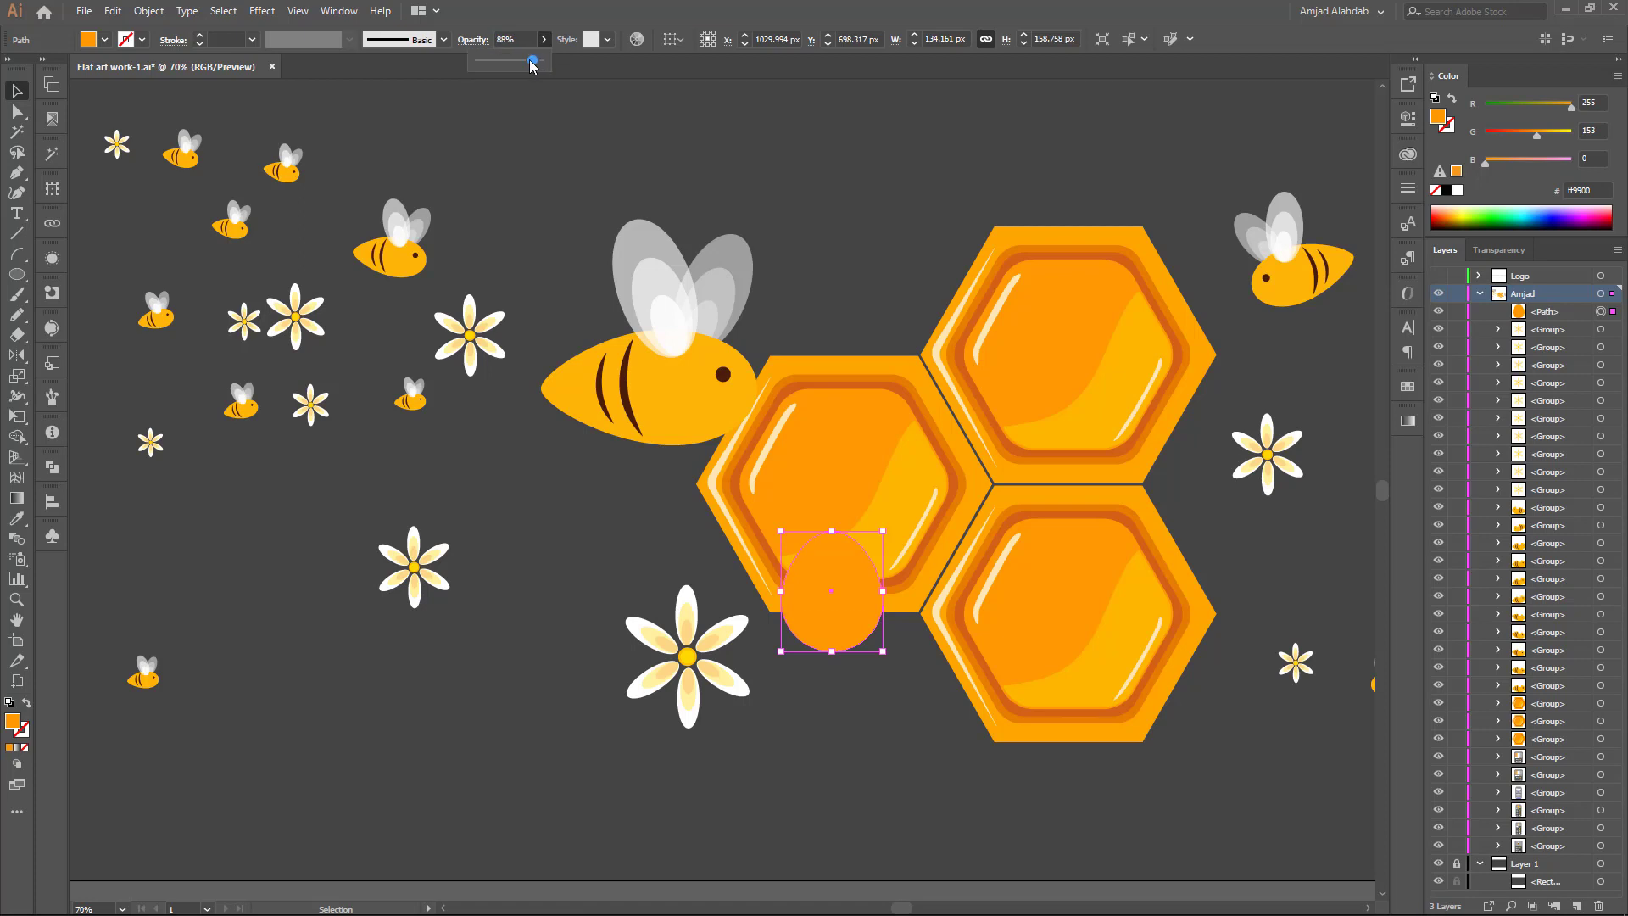
left_click_drag(543, 61, 522, 61)
double_click(530, 38)
type("70")
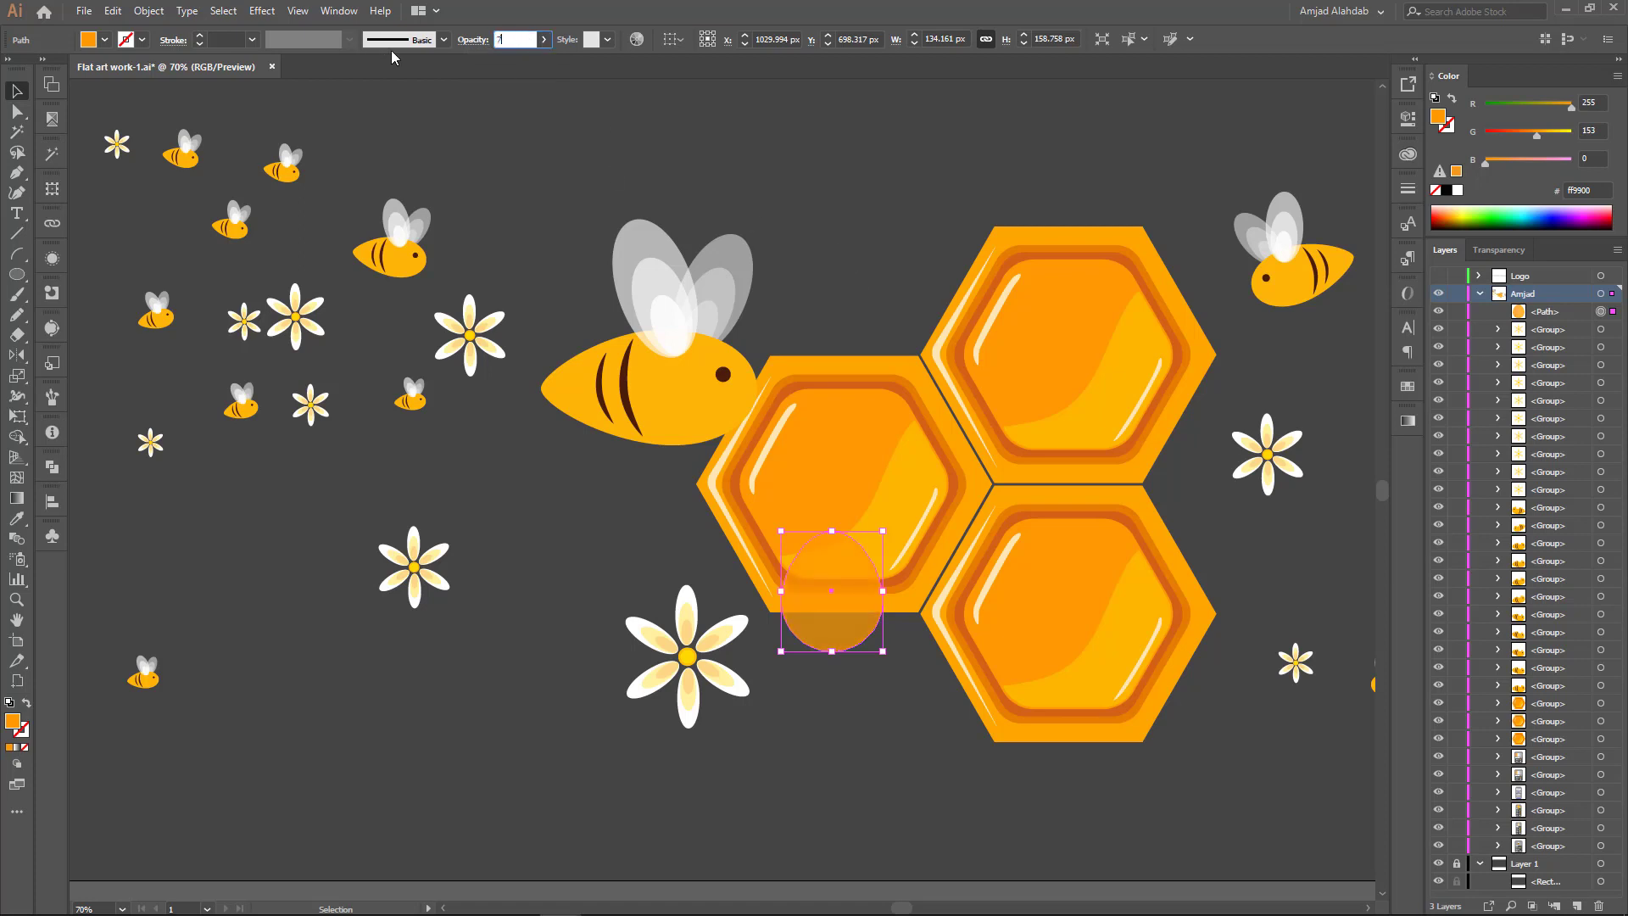
key("Return")
left_click(354, 504)
key("l")
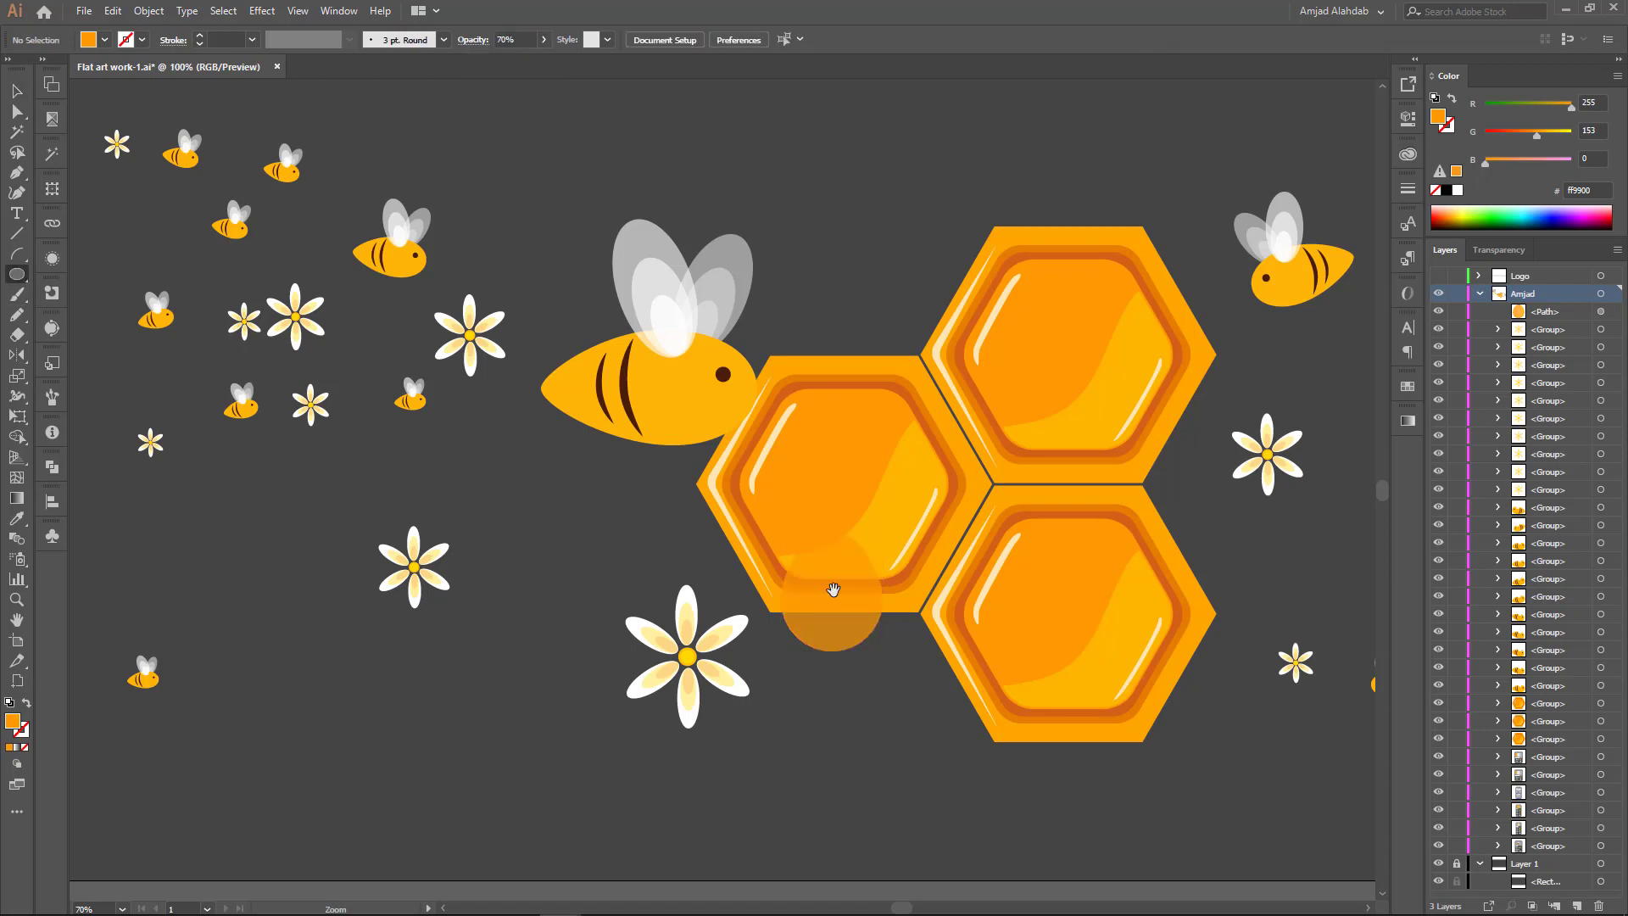
scroll(801, 574, "up", 2, "alt")
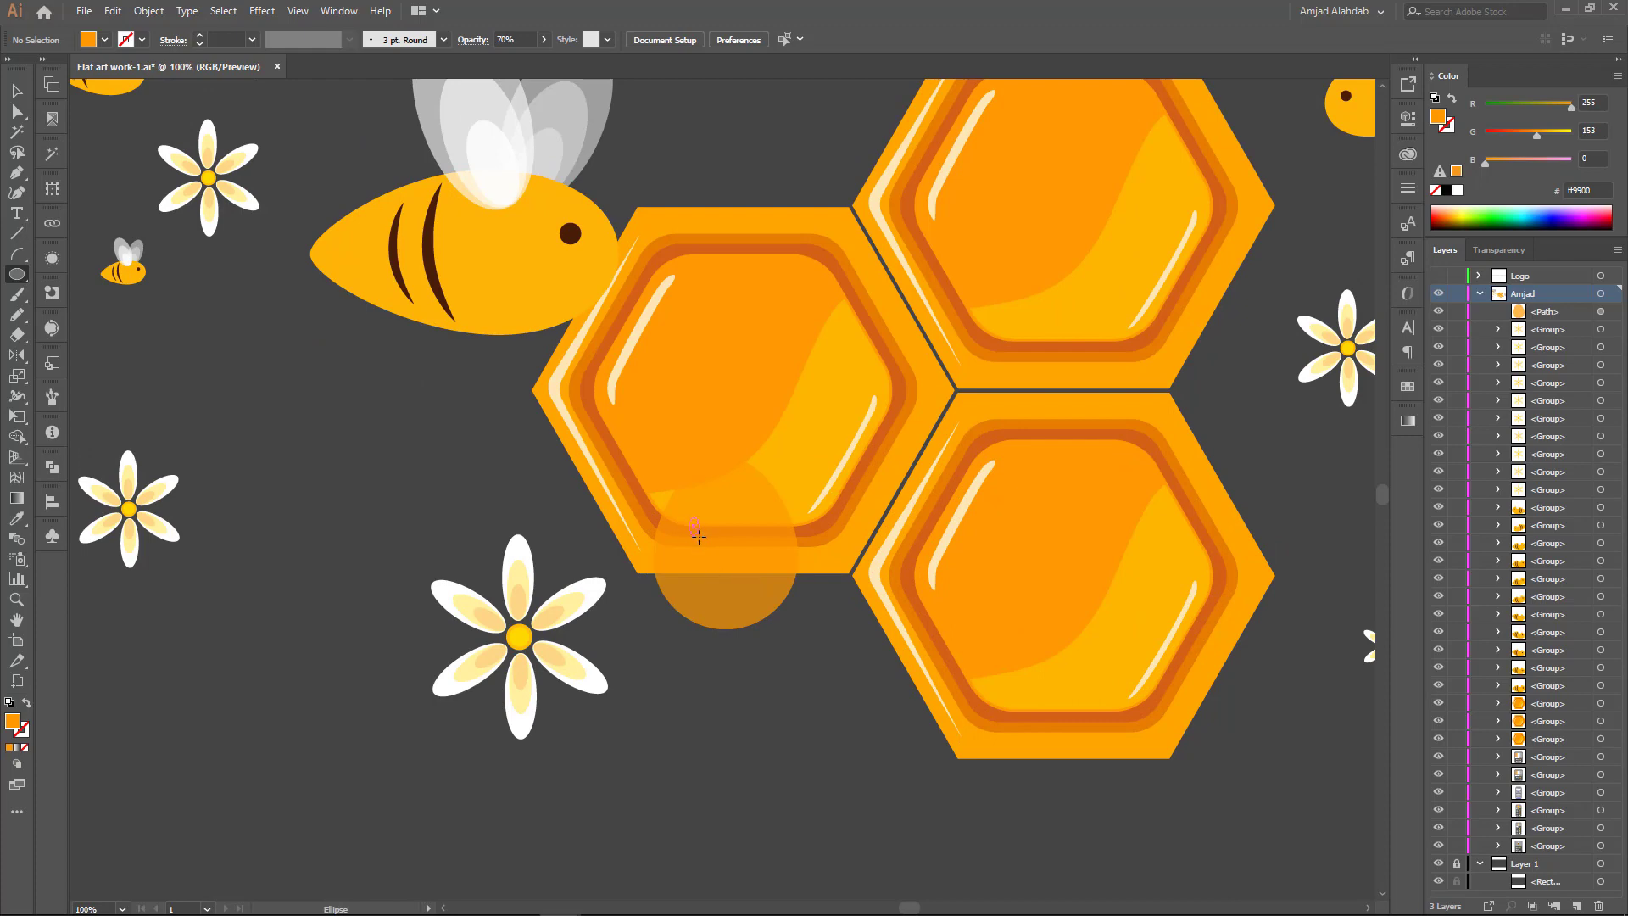
Step: Draw a white highlight sliver on the honey drop with the Pen and set it to 80% opacity
key("p")
left_click(1457, 191)
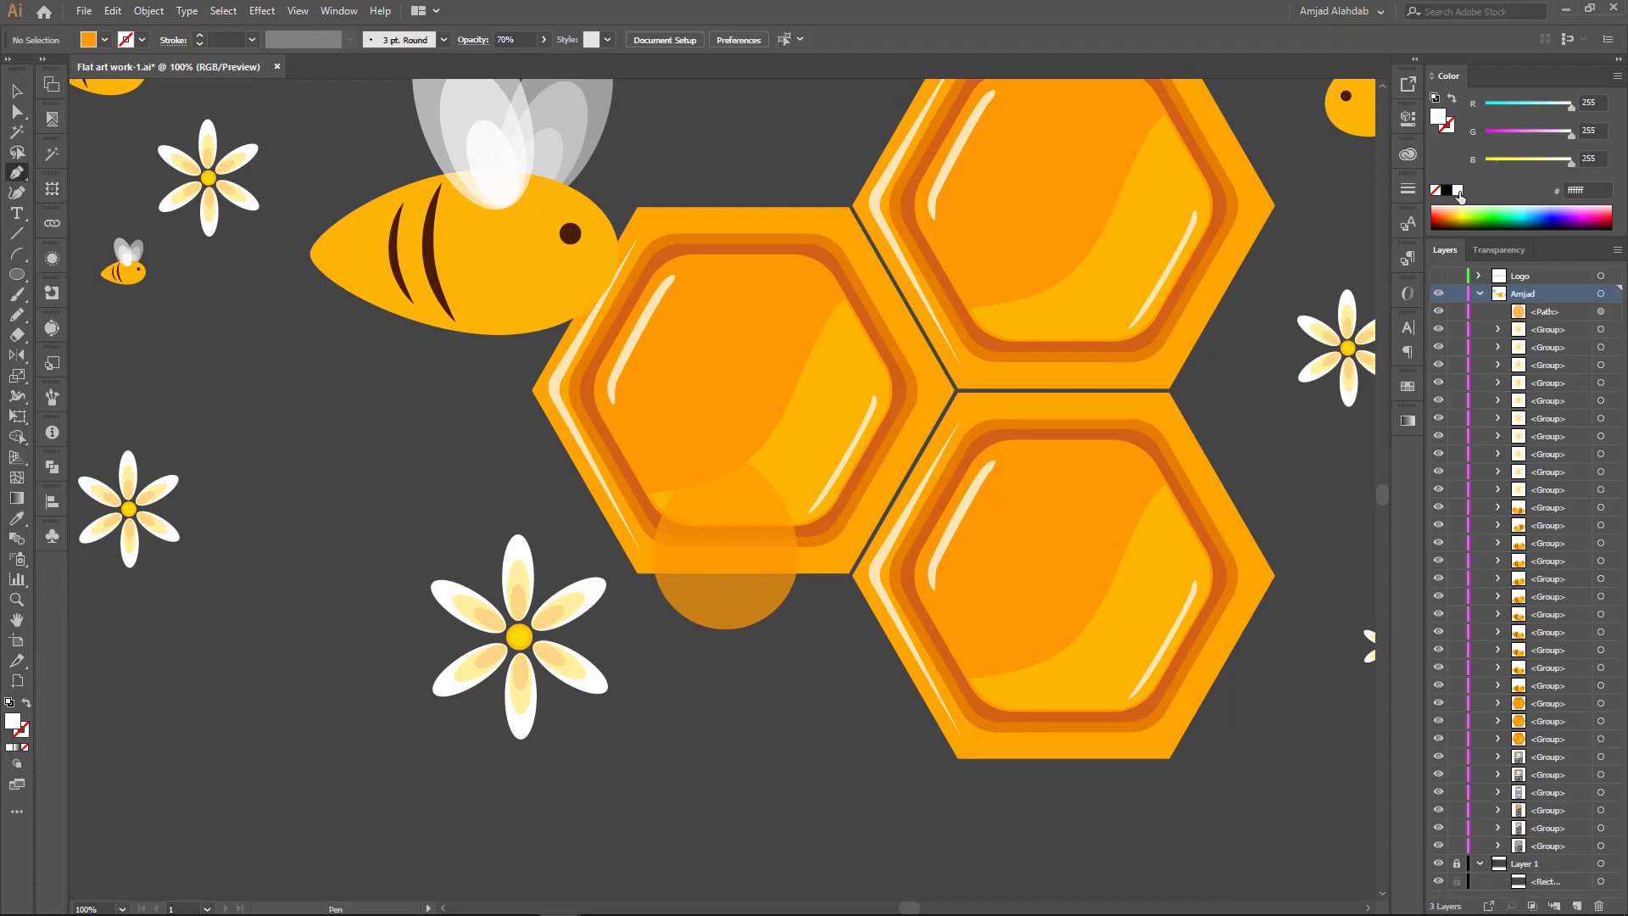
left_click(686, 493)
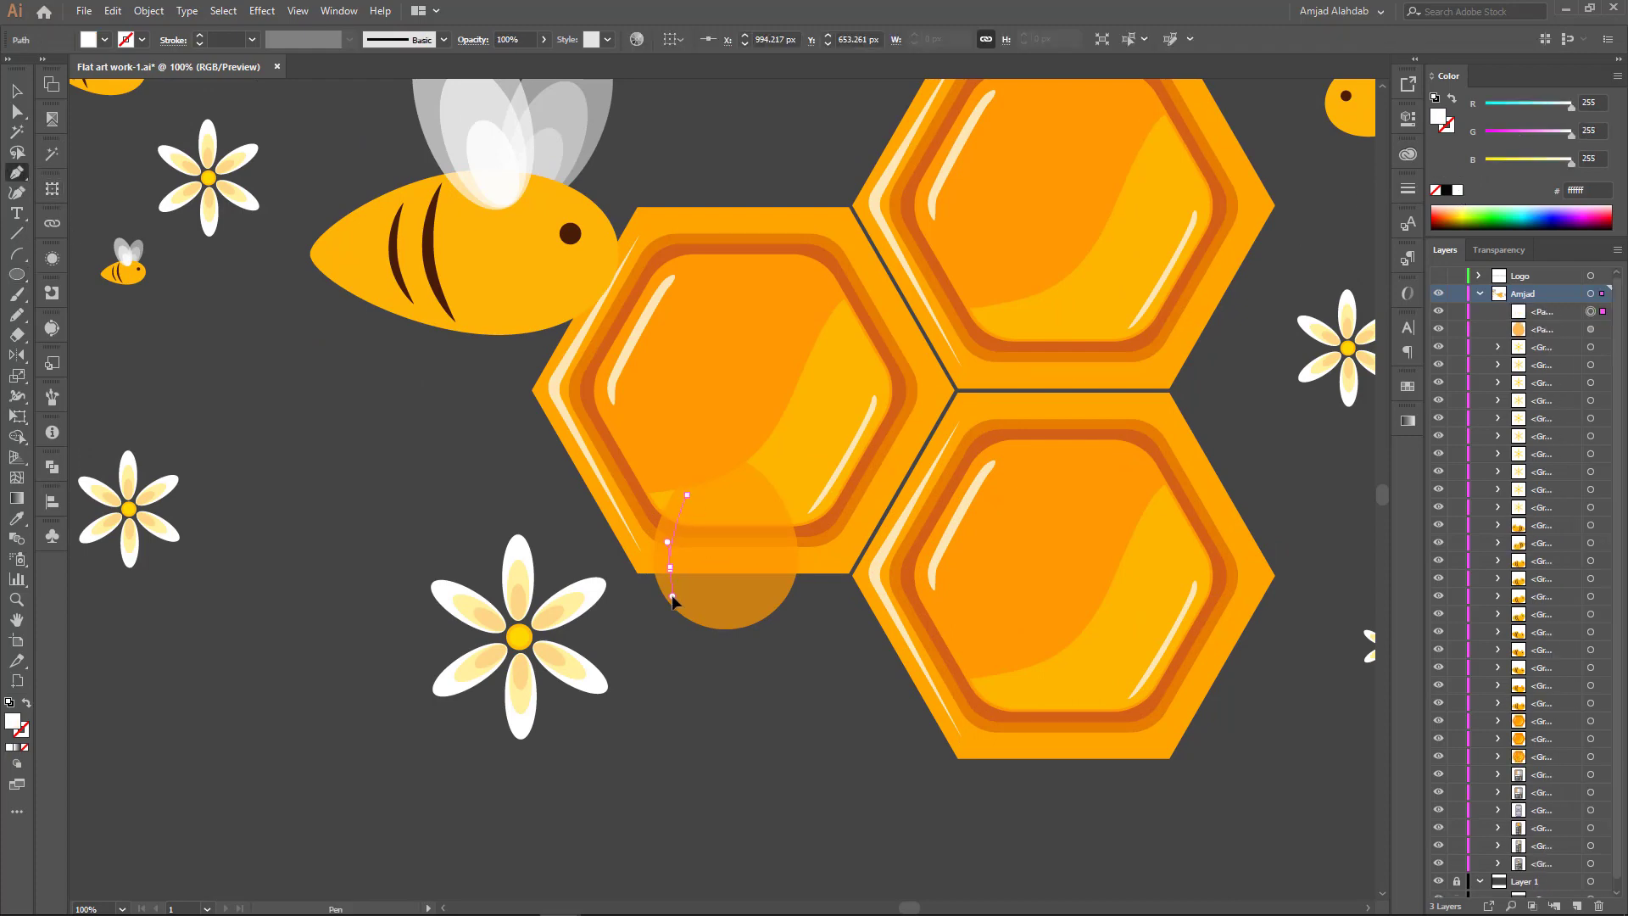
left_click_drag(674, 584, 681, 560)
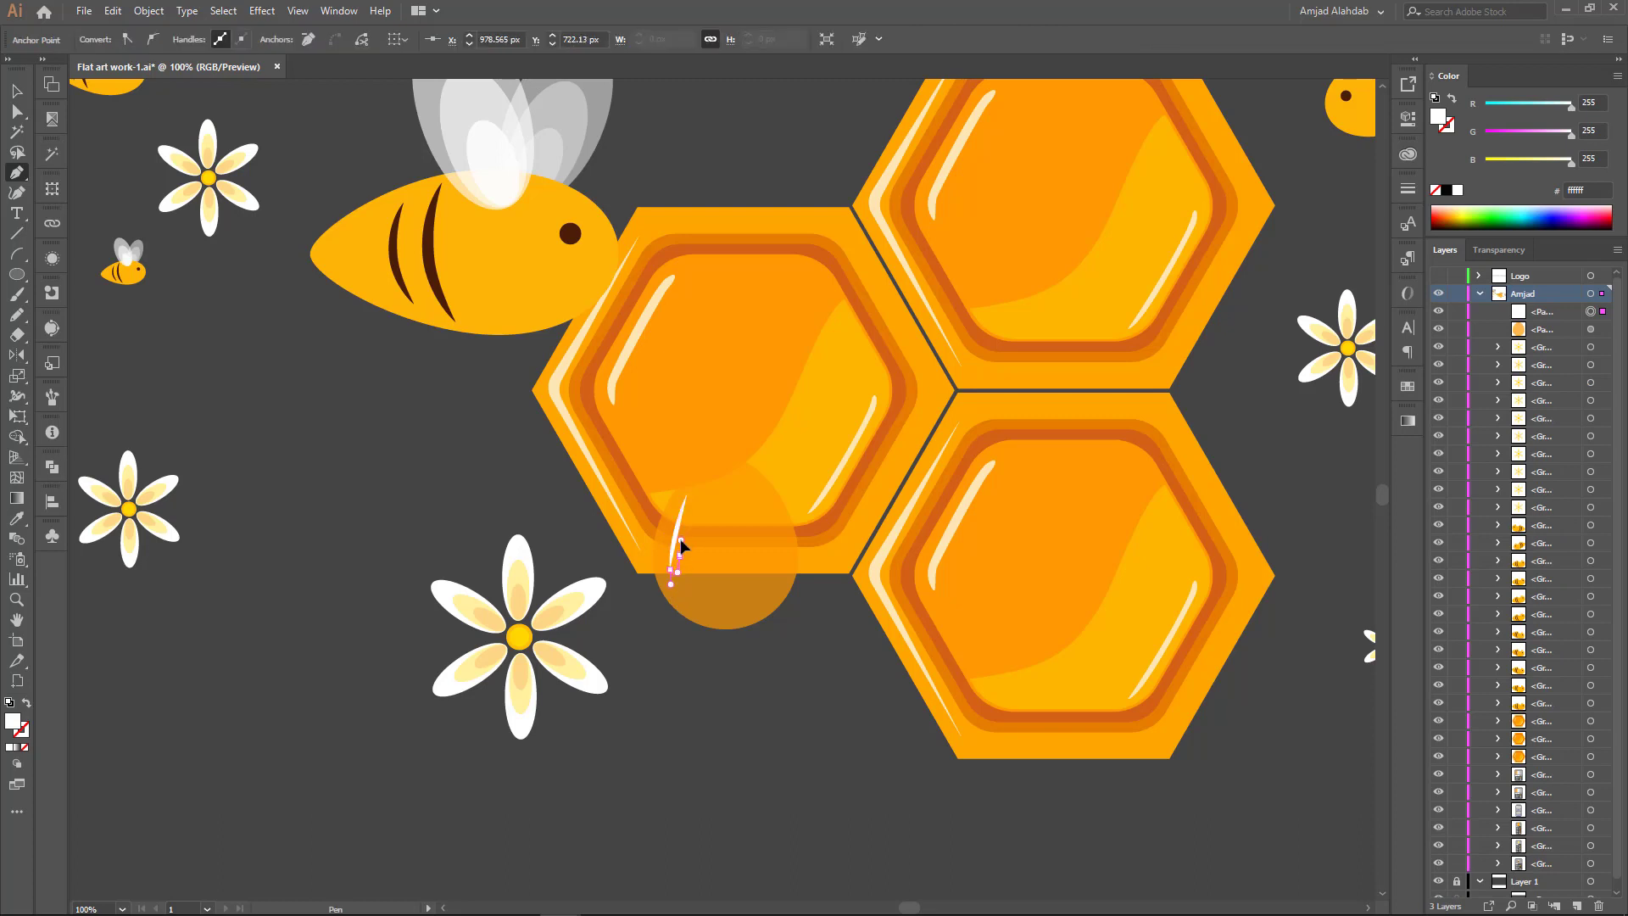
left_click(687, 493)
scroll(706, 556, "up", 5)
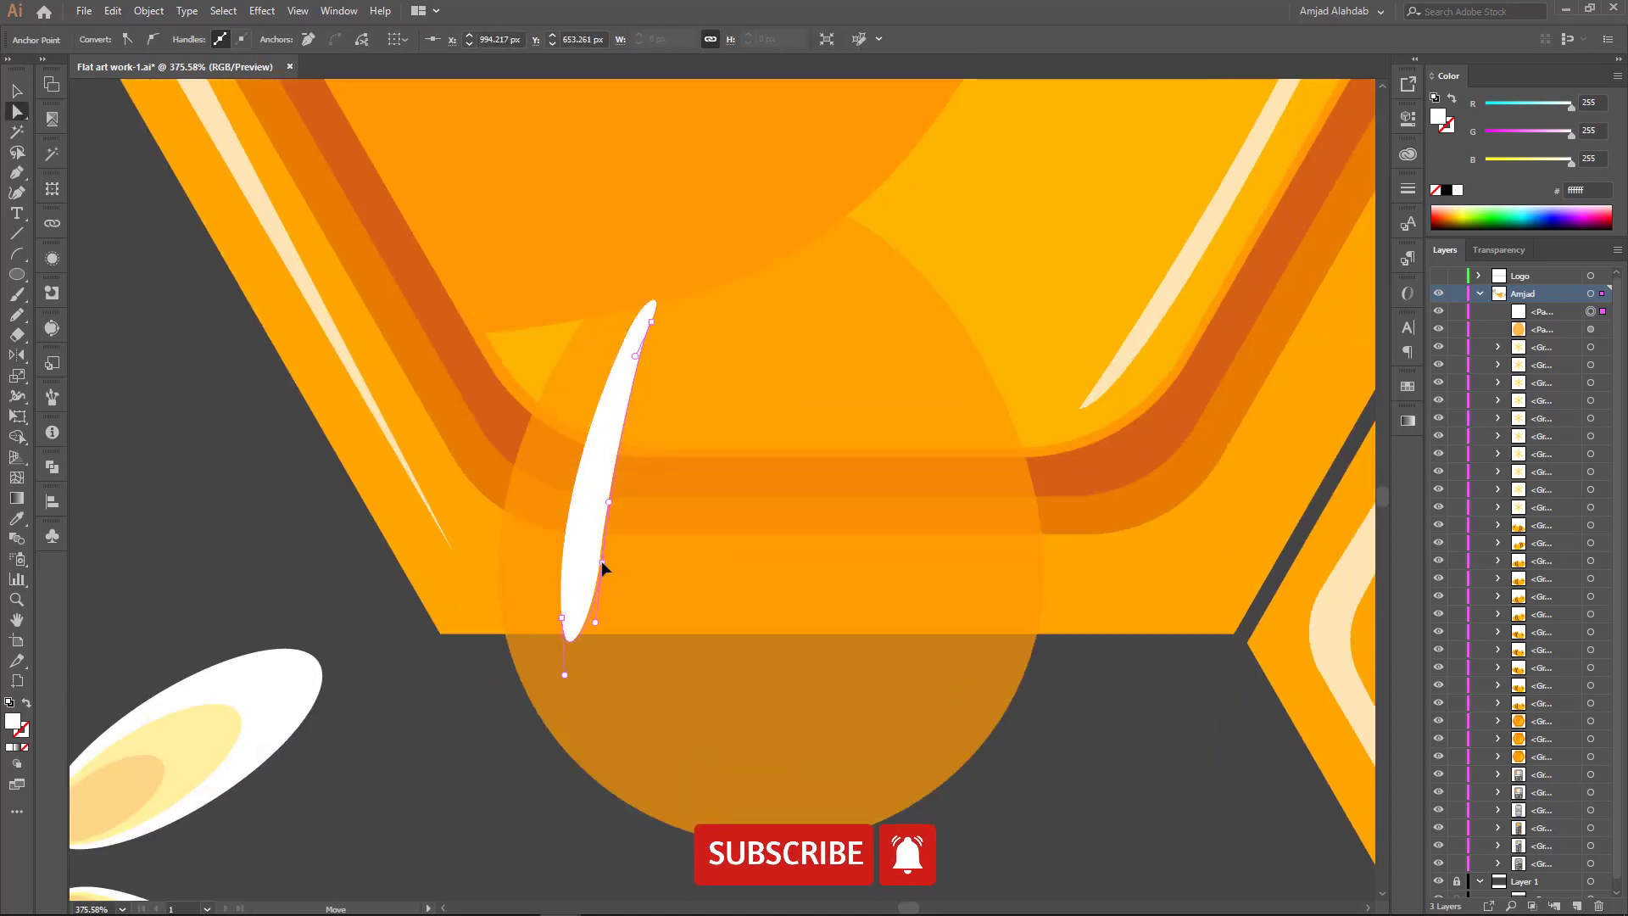
left_click(589, 517, "ctrl")
left_click_drag(613, 563, 593, 539)
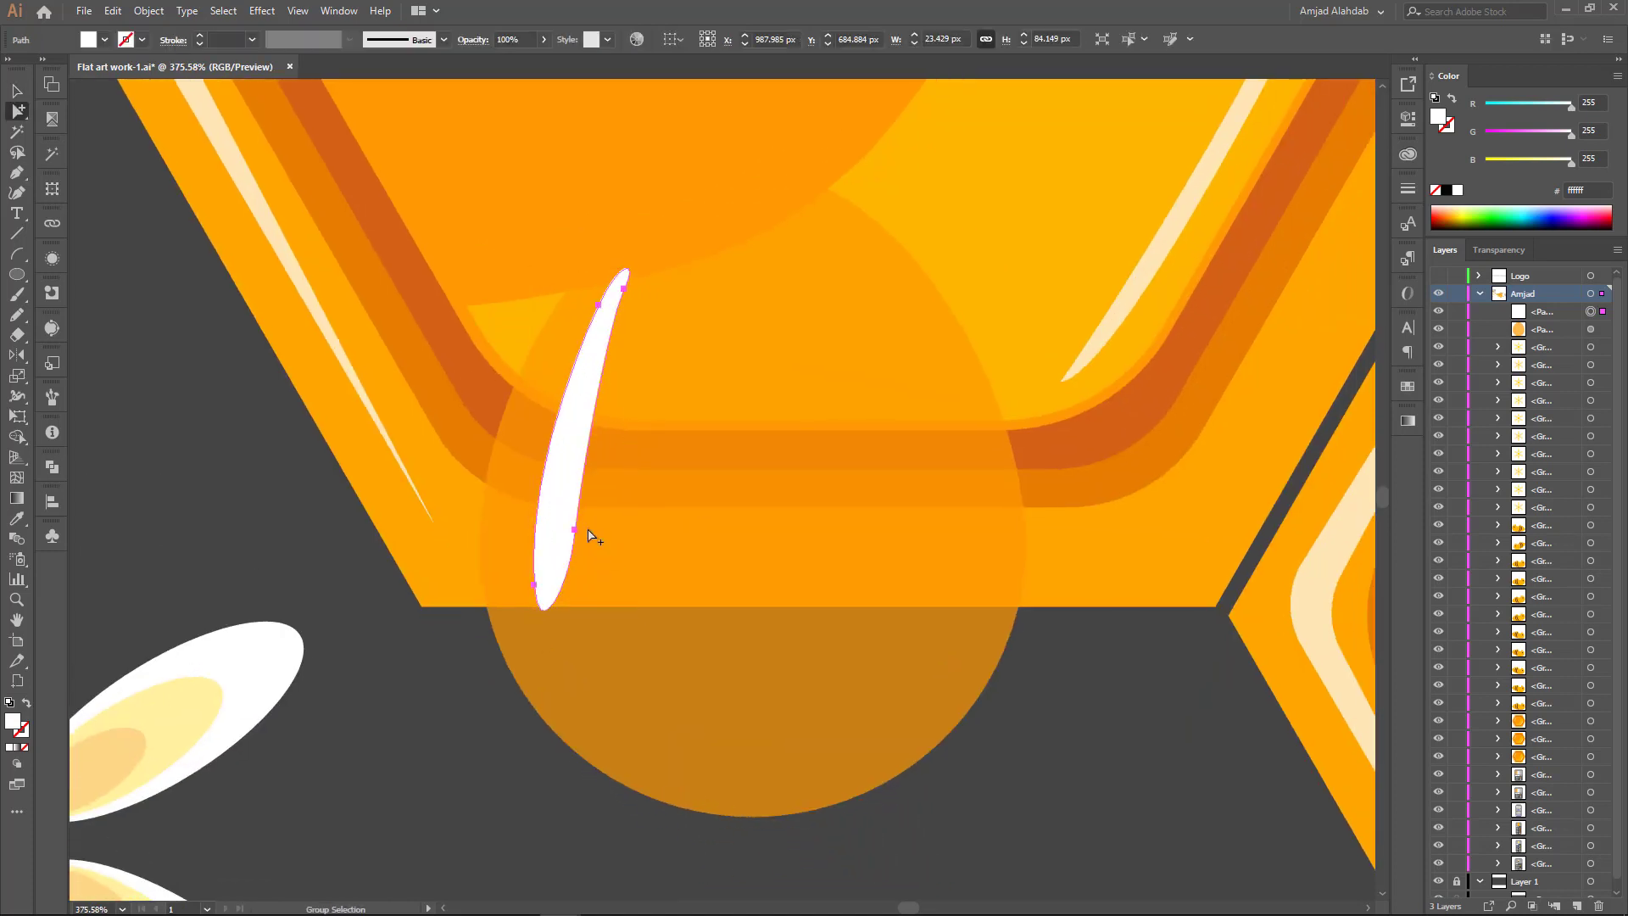
left_click(513, 39)
type("80")
key("Return")
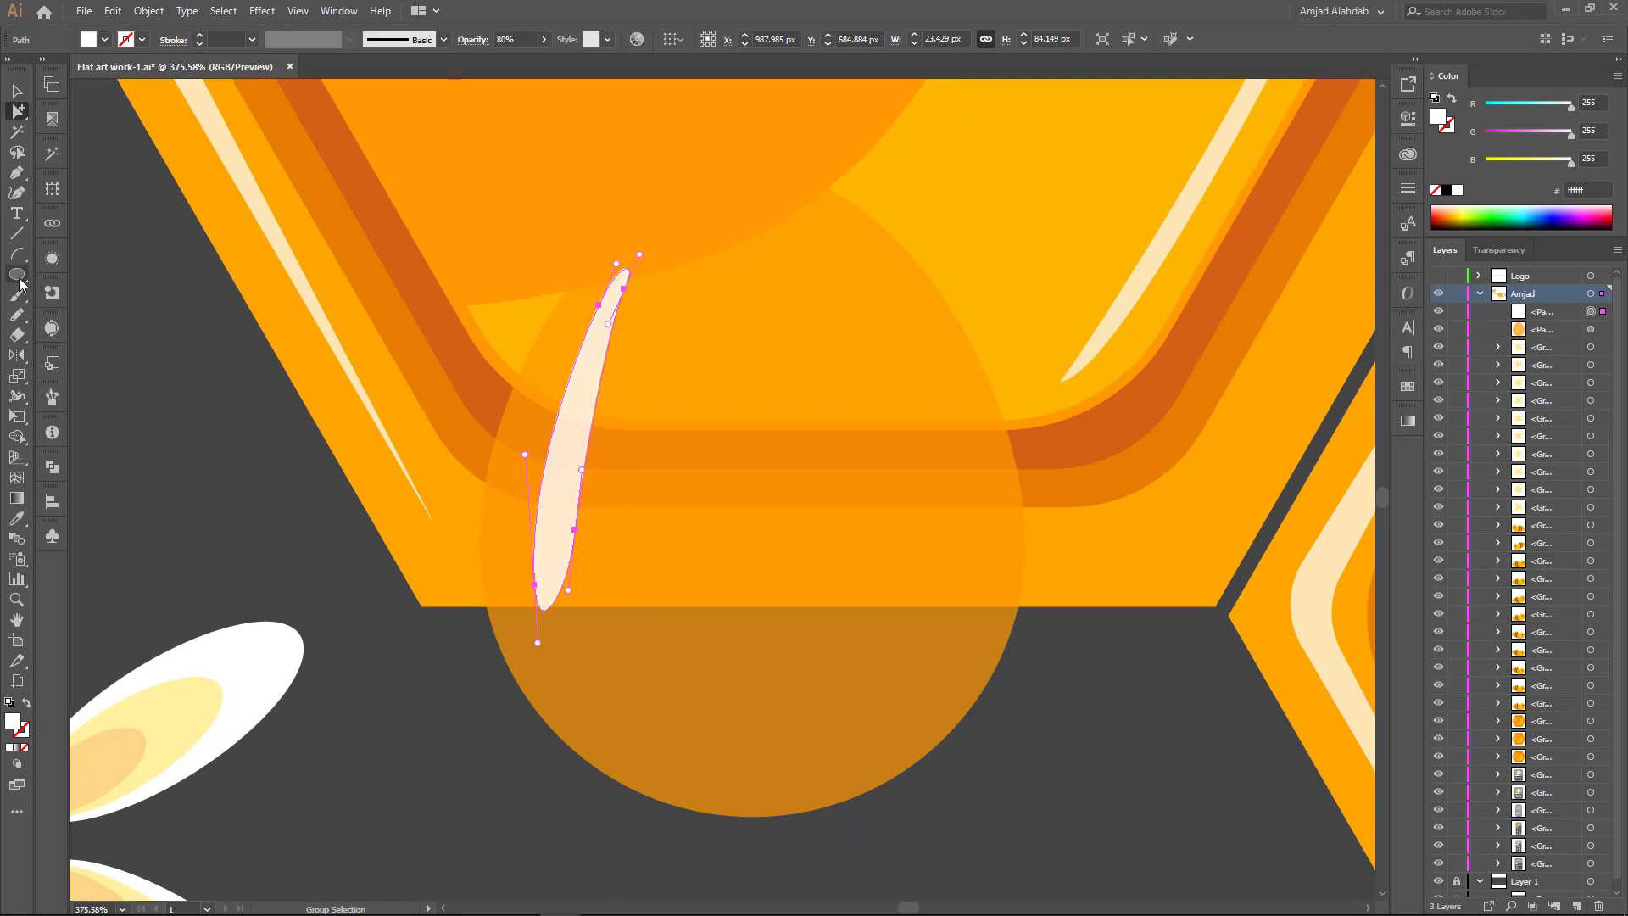
Step: Add a small white oval near the droplet's bottom at 80% opacity
left_click(19, 278)
left_click_drag(921, 725, 947, 689)
key("v")
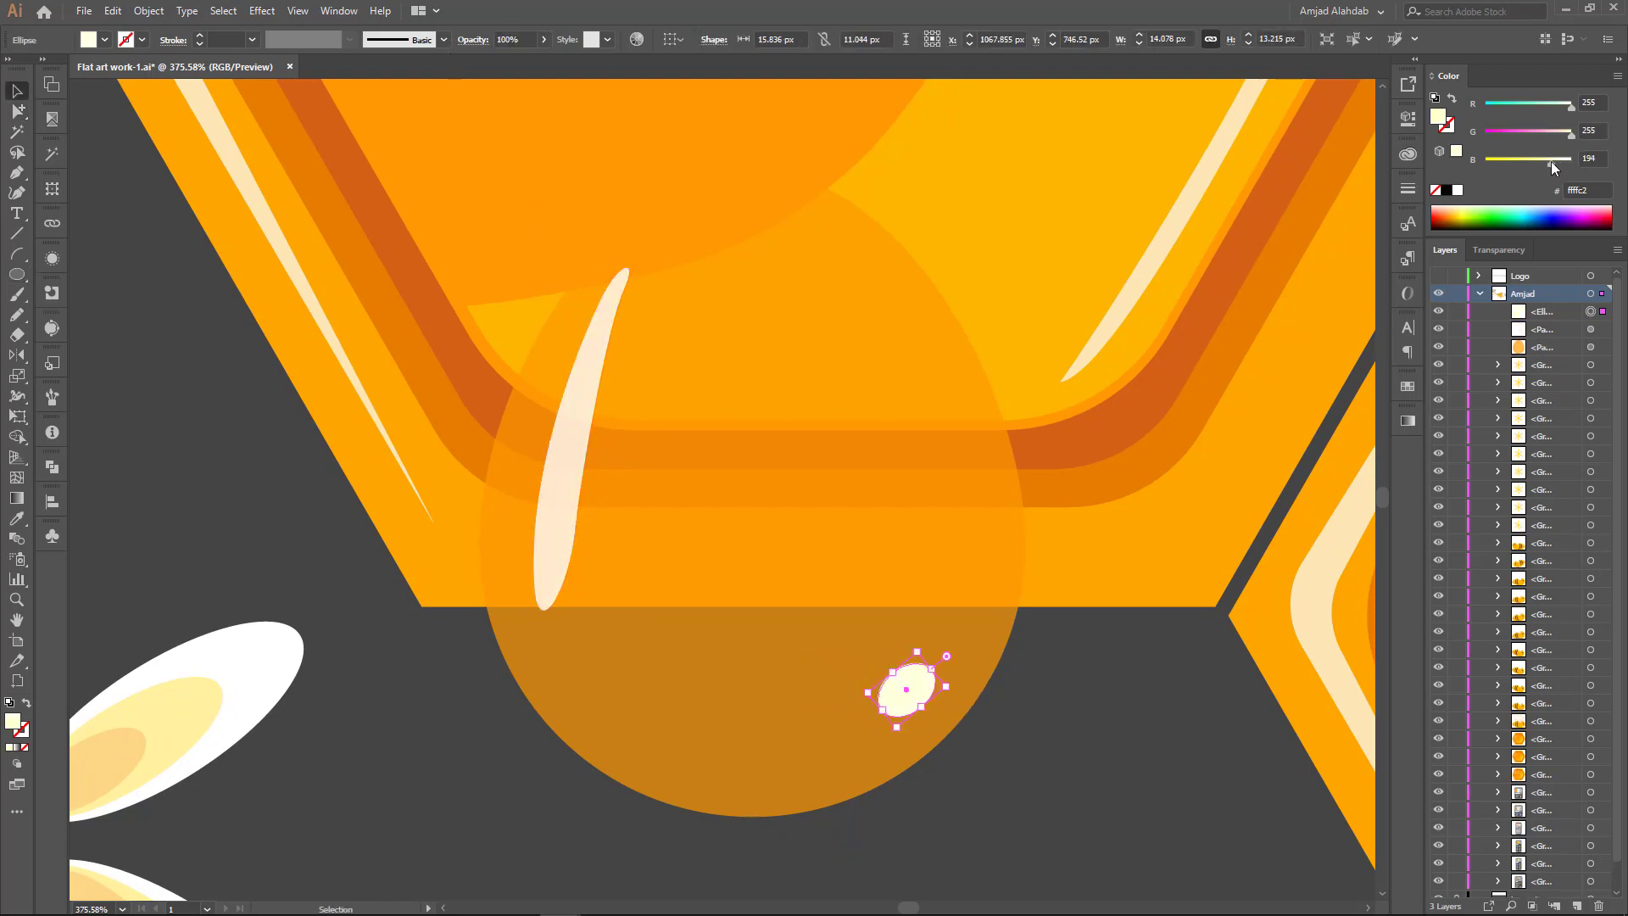
type("80")
key("Return")
Step: Group the droplet with its highlights and scale the group slightly
left_click(563, 454, "shift")
key("ctrl+minus")
key("ctrl+minus")
key("ctrl+minus")
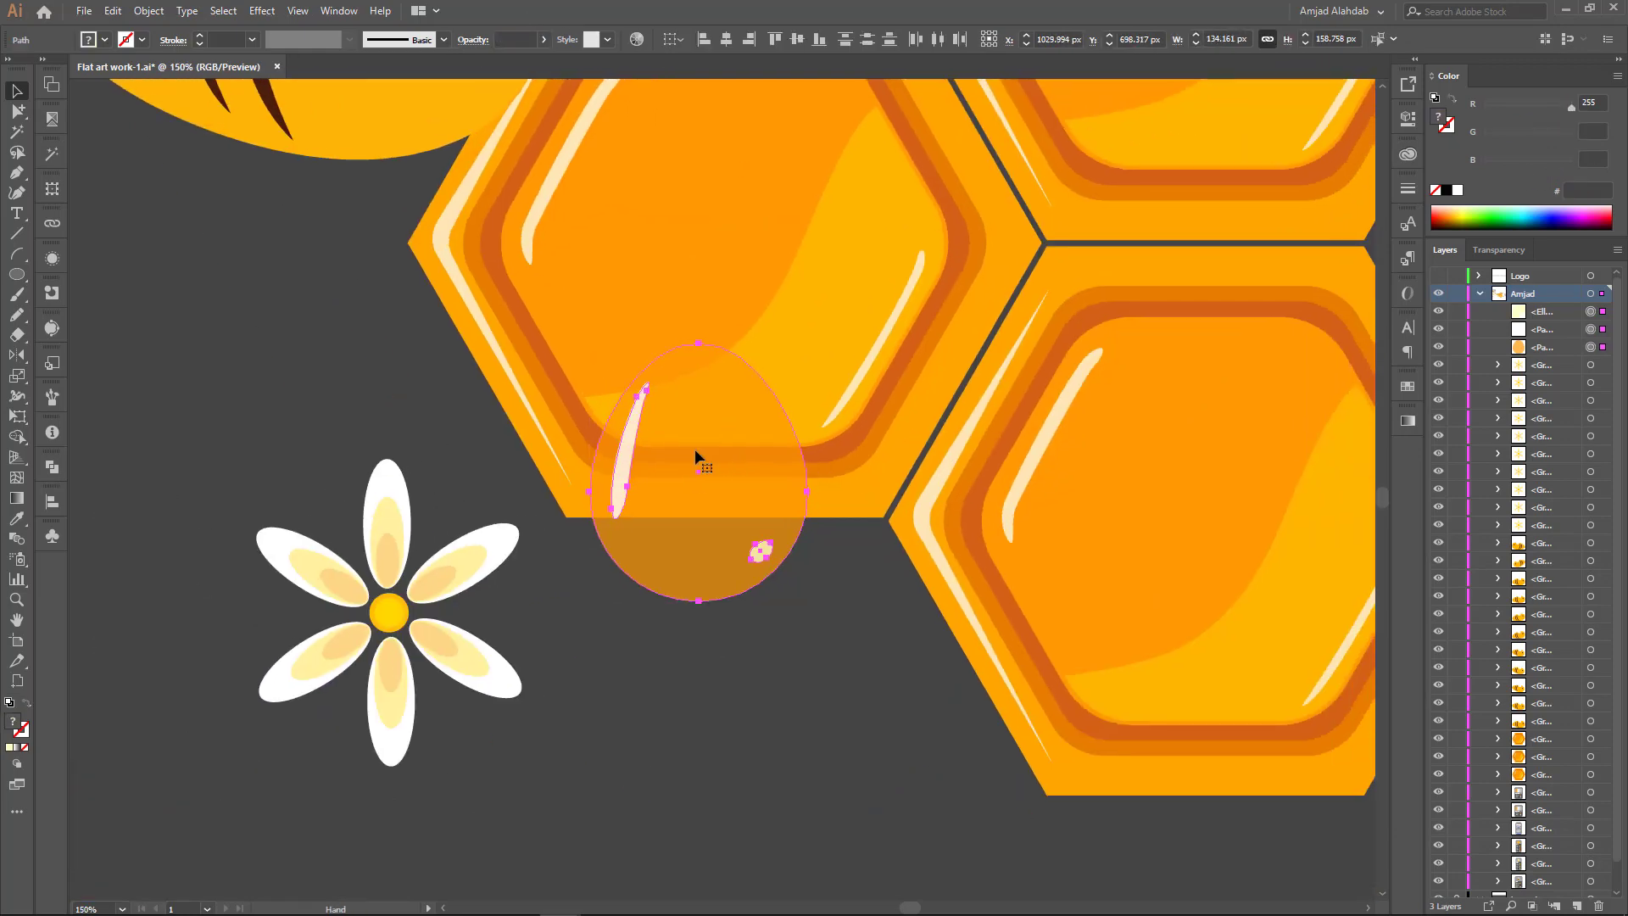
key("ctrl+g")
key("ctrl+minus")
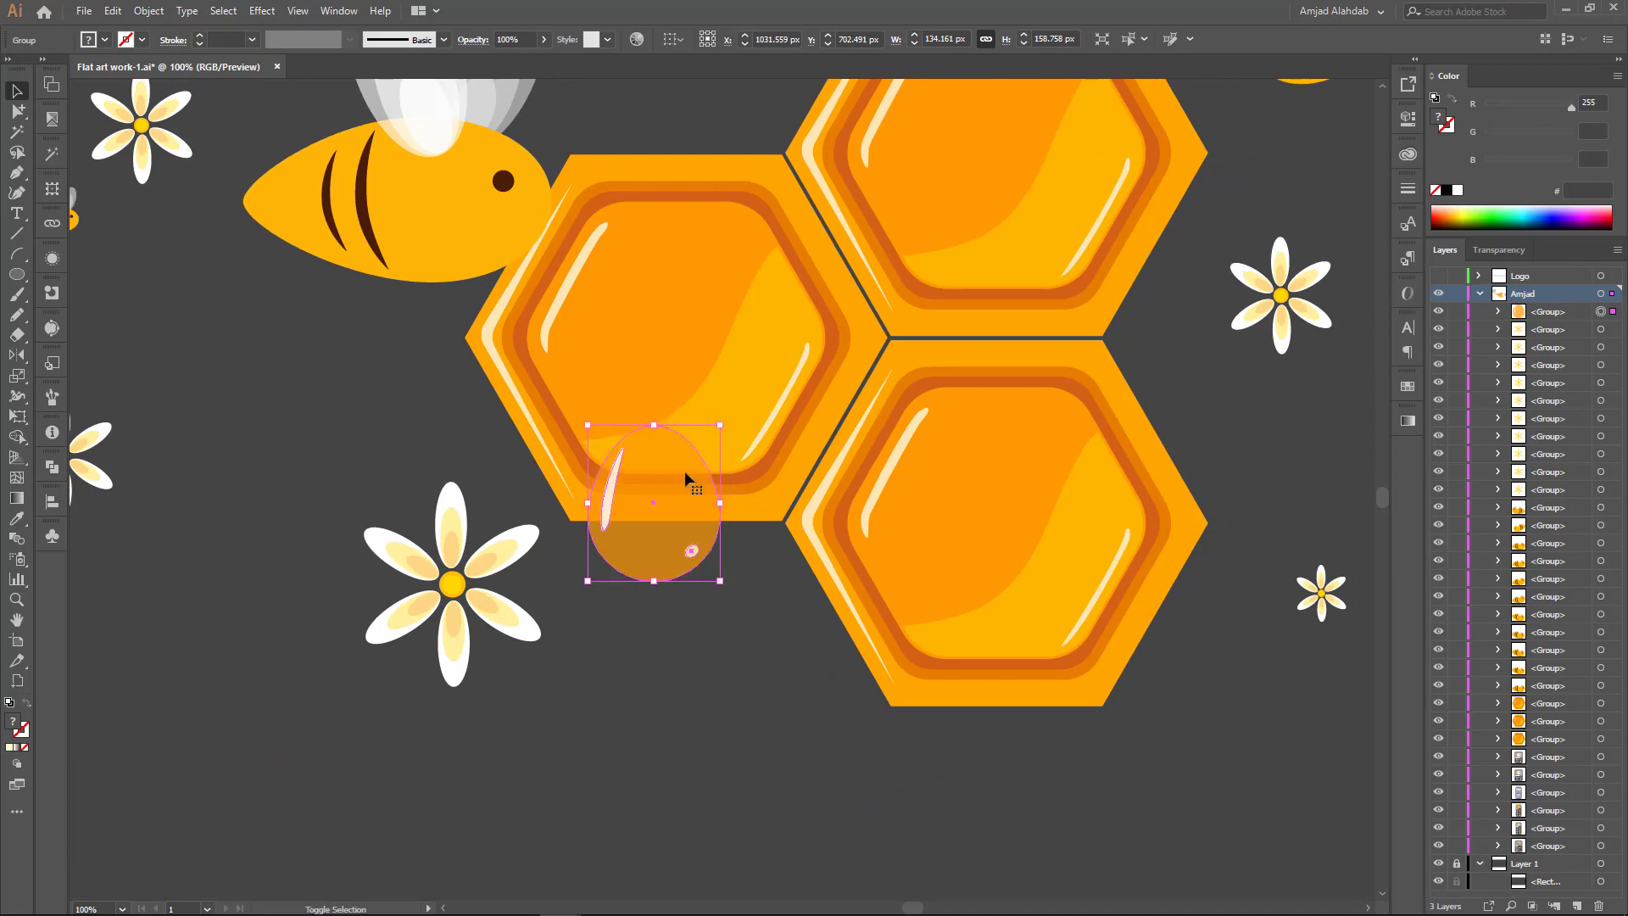
left_click_drag(684, 470, 981, 648)
Step: Place a smaller droplet copy under the lower-right hexagon
mouse_move(1038, 571)
left_mouse_down()
mouse_move(967, 631)
mouse_move(915, 646)
mouse_move(927, 654)
left_mouse_up()
left_click(753, 764)
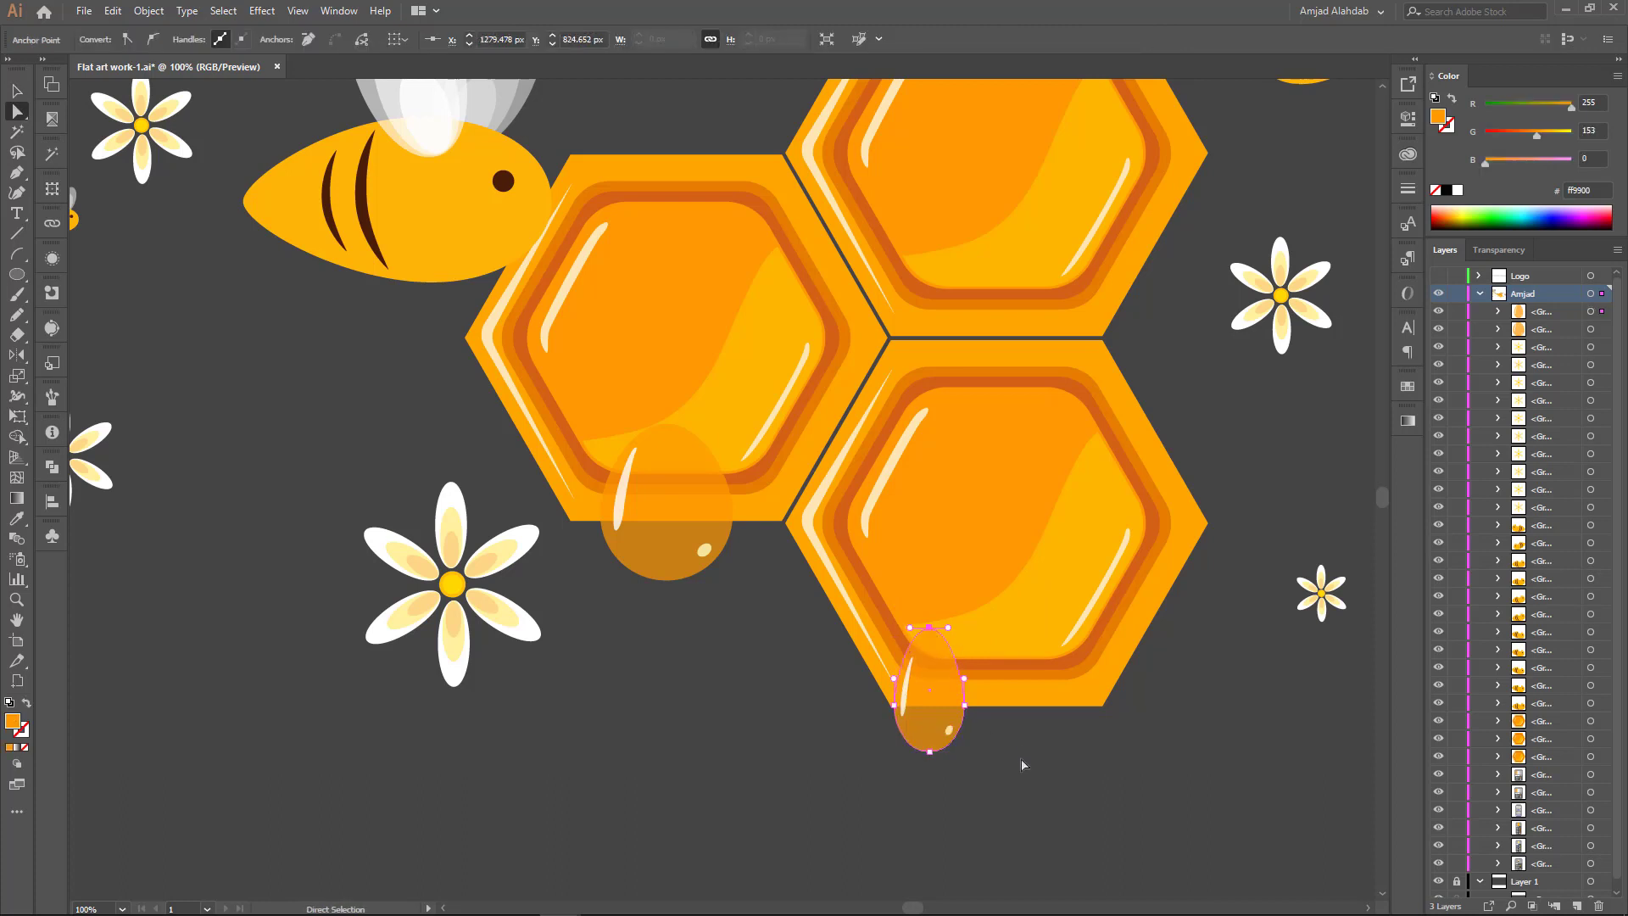
scroll(758, 643, "up", 2)
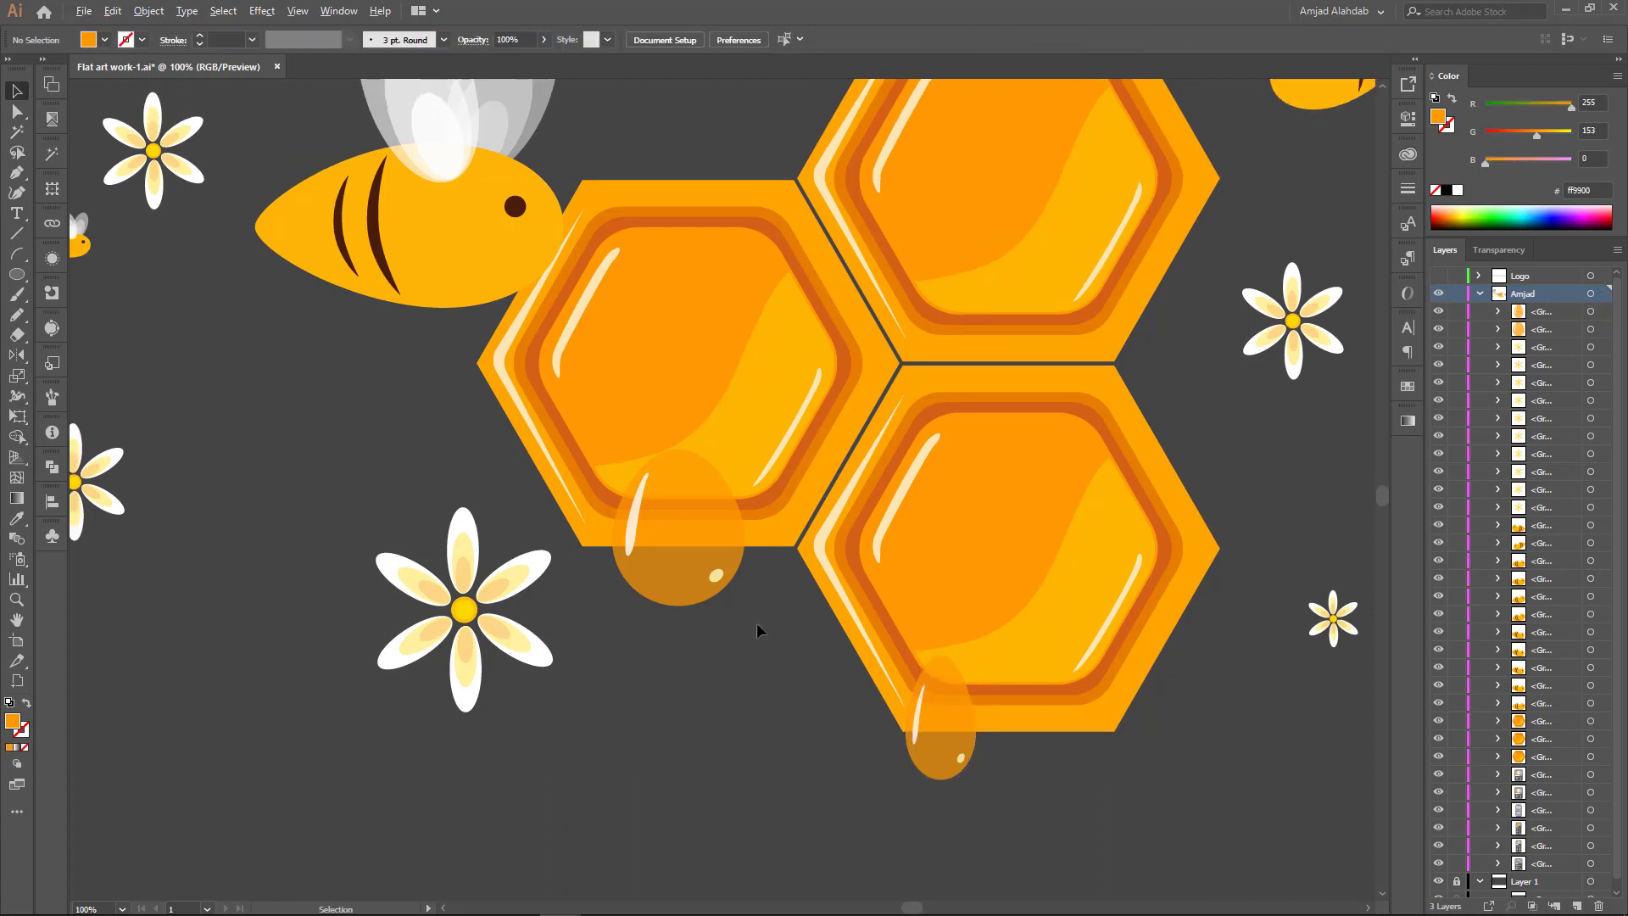
key("ctrl+minus")
left_click(17, 274)
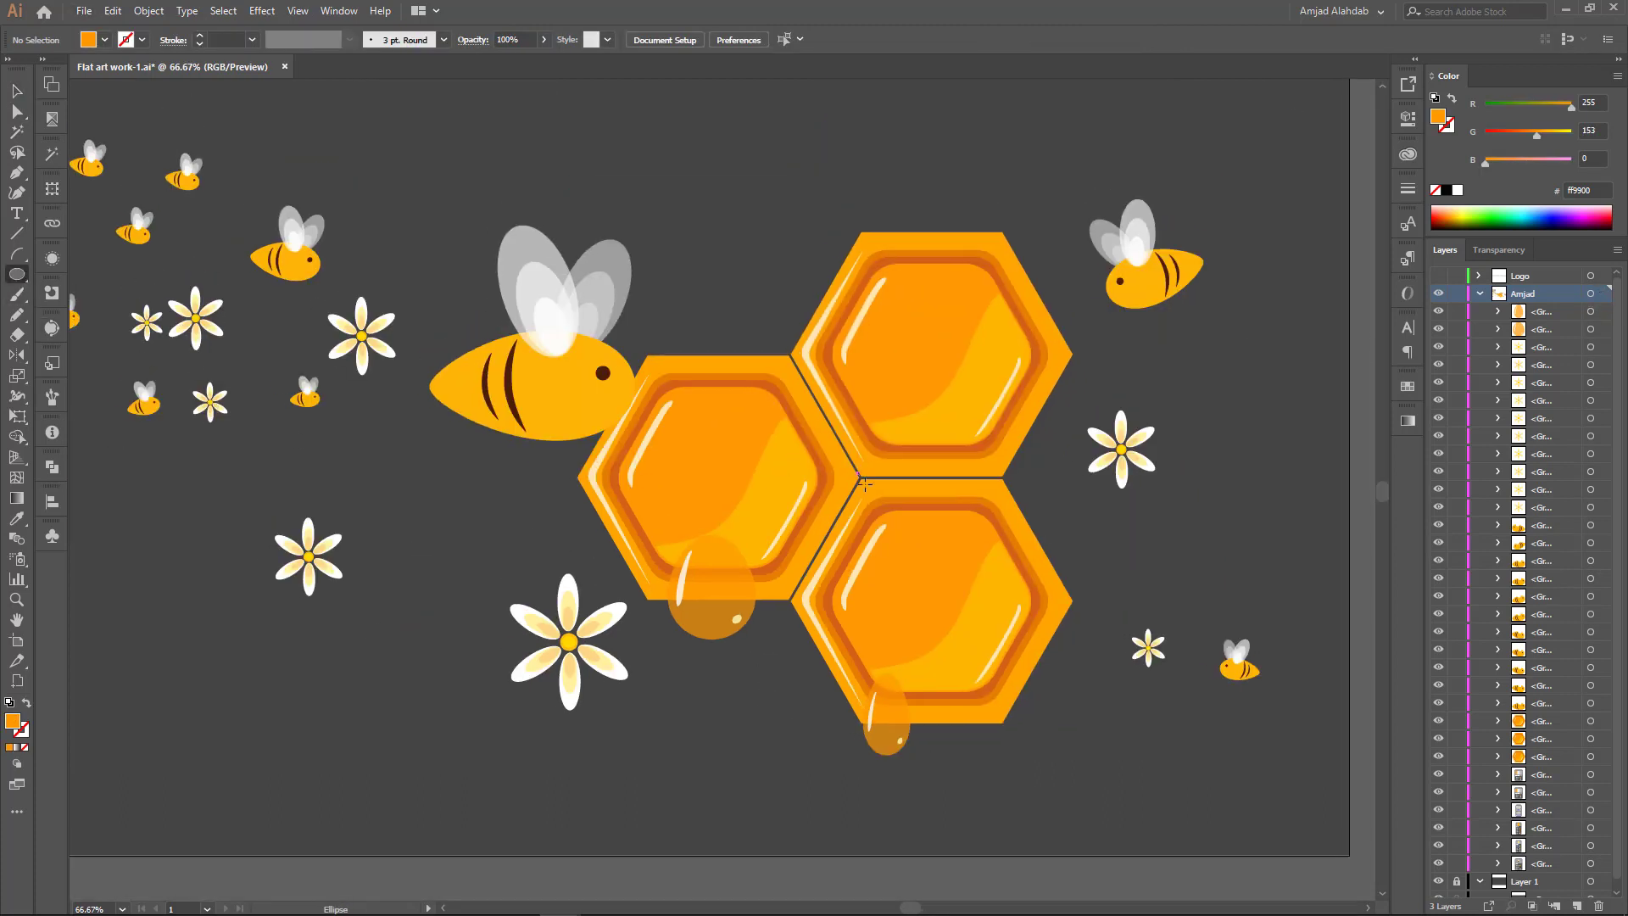
Step: Draw a white circle over the hexagons and move it behind them in the Layers panel
left_click_drag(857, 470, 1050, 663)
left_click(1457, 190)
key("v")
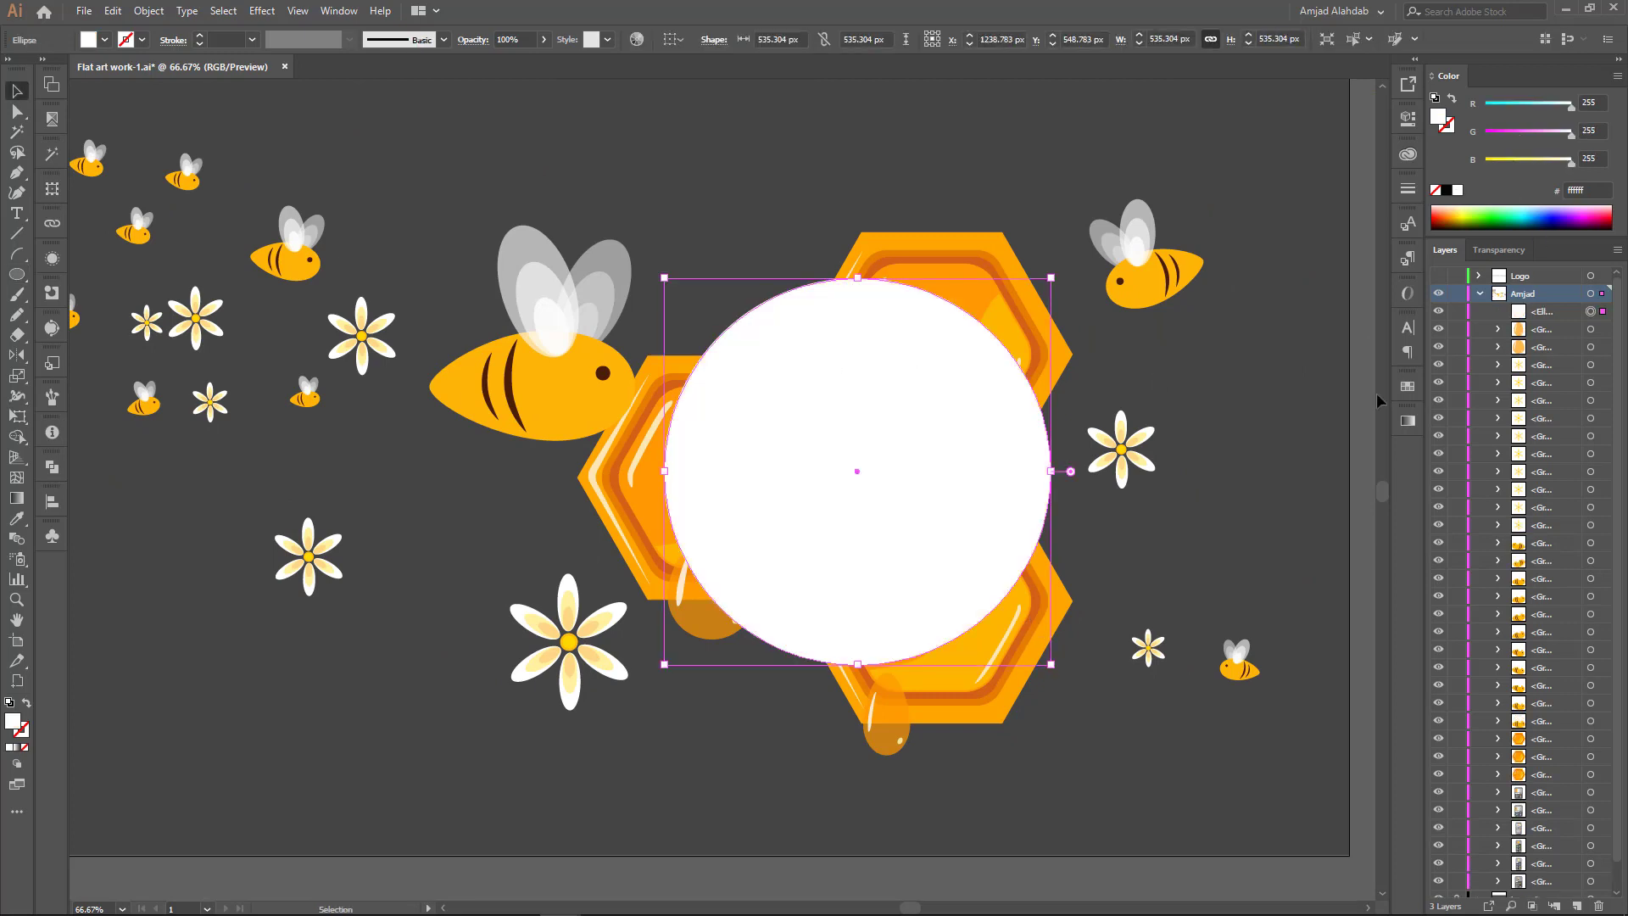
left_click_drag(1547, 318, 1543, 767)
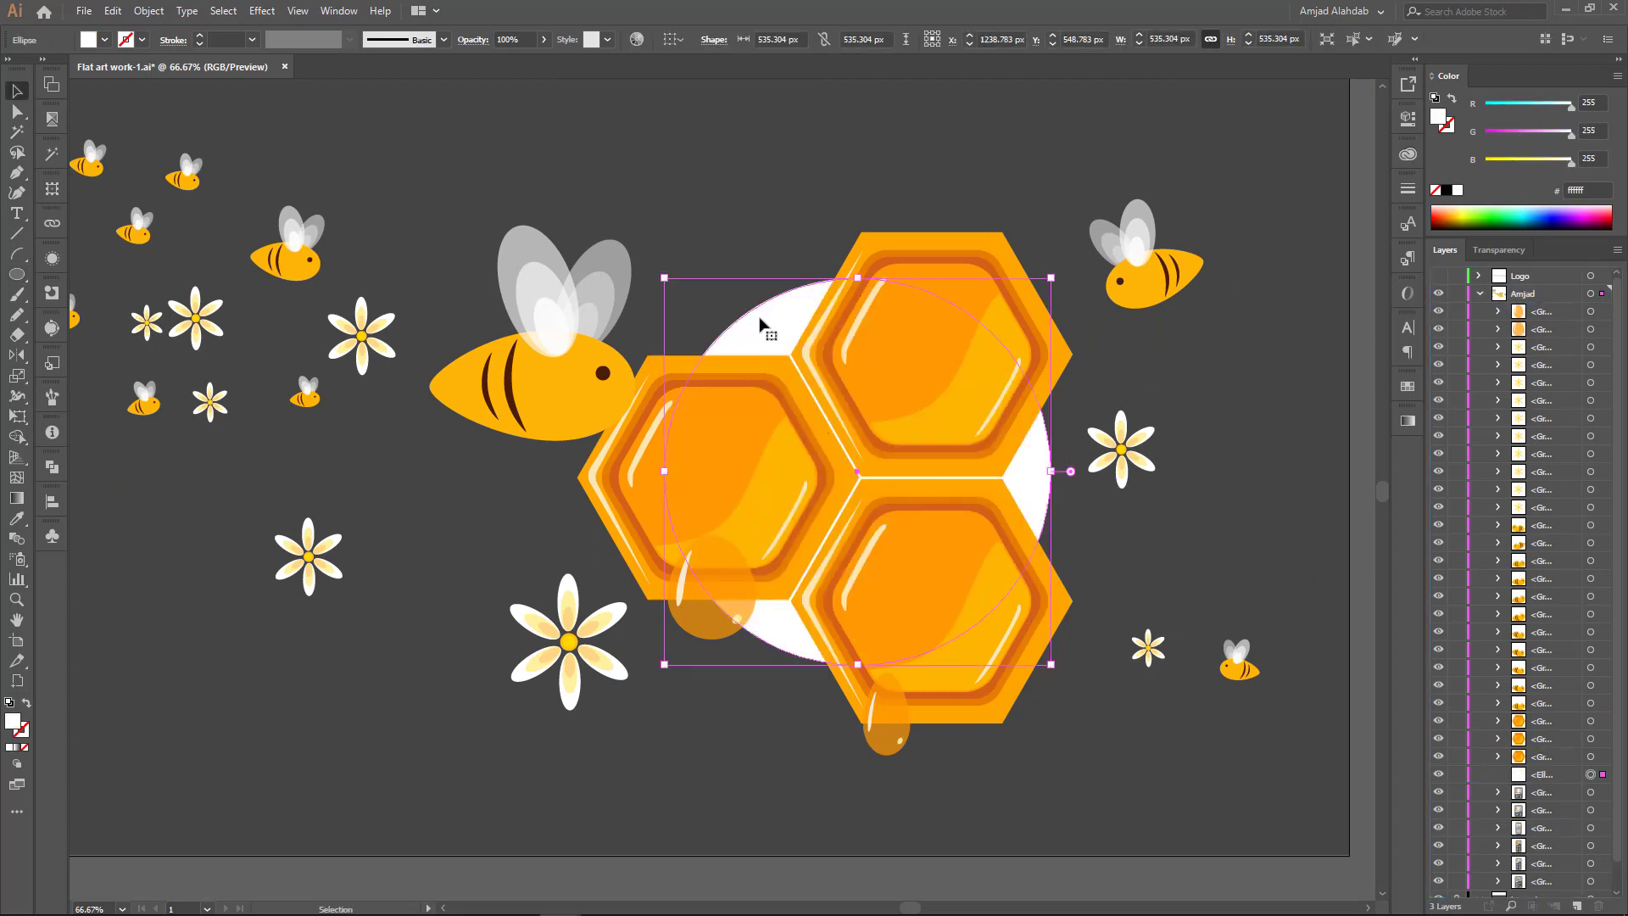
scroll(672, 436, "down", 1)
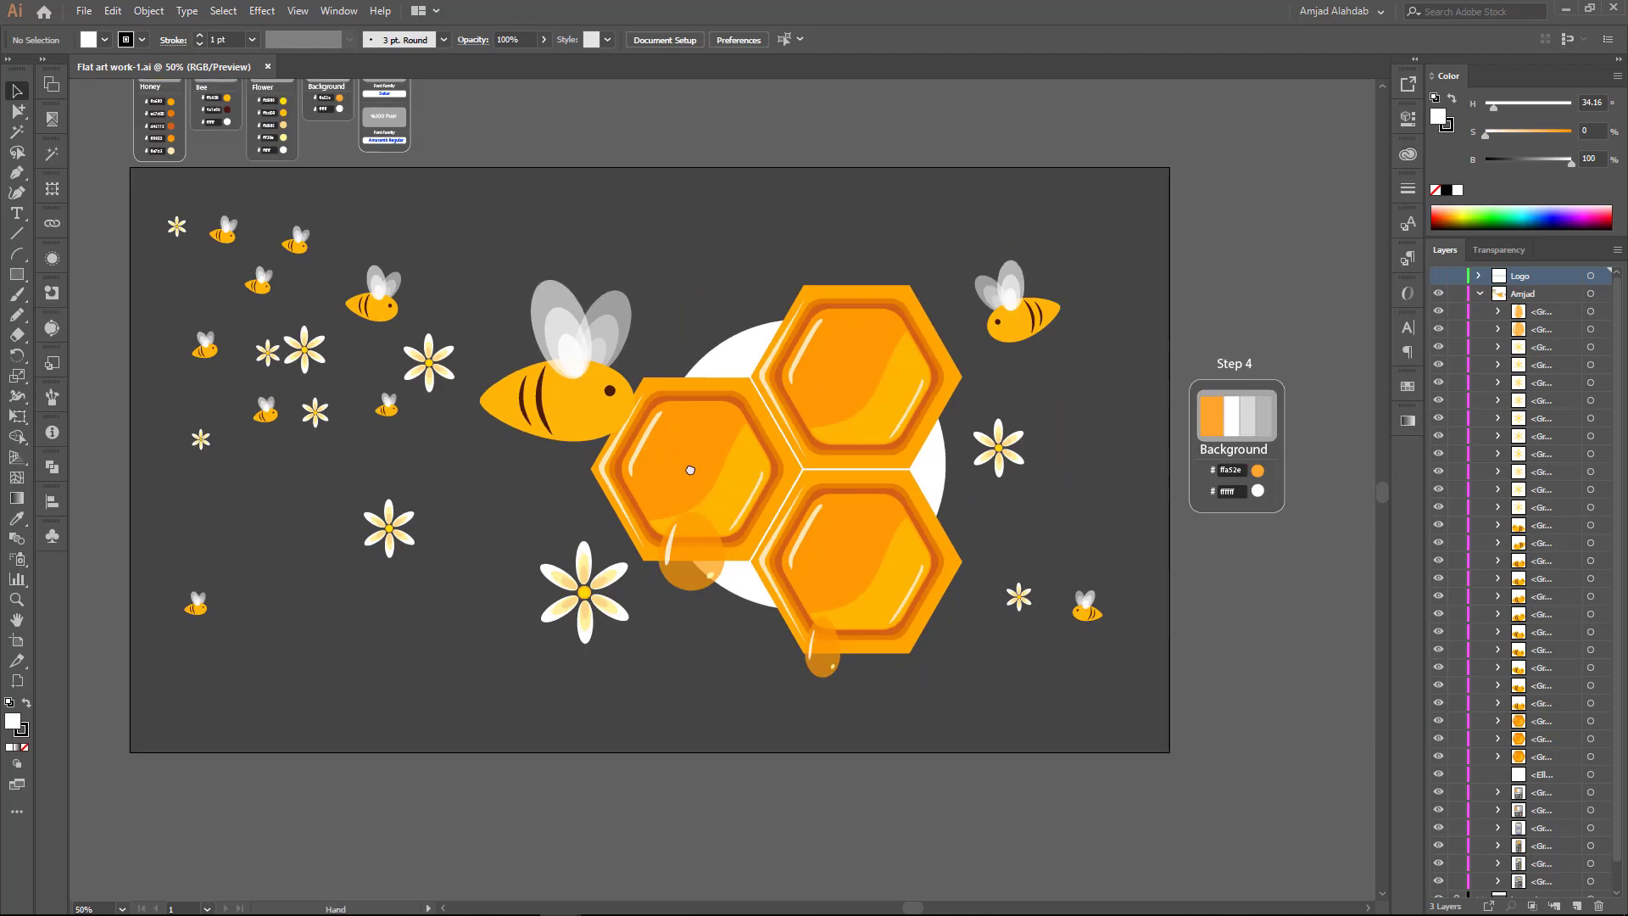
scroll(695, 416, "up", 1)
Step: Scale a larger copy of the circle around the honeycomb, tint it peach, and select both circles
left_click(718, 390)
key("s")
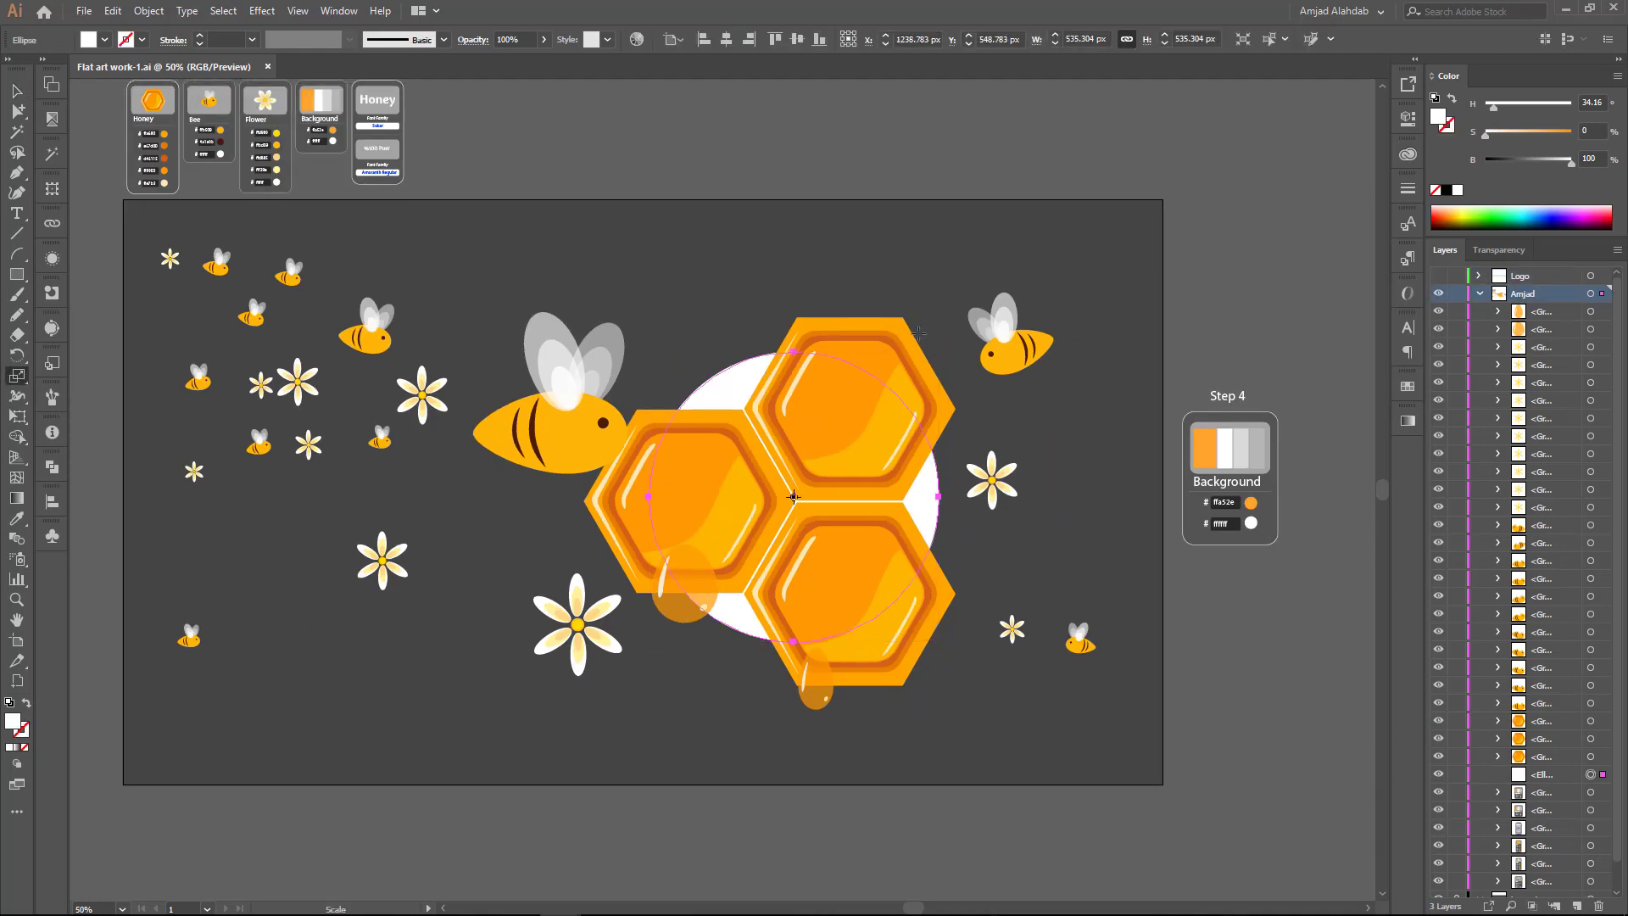
left_click_drag(919, 333, 1272, 164)
key("v")
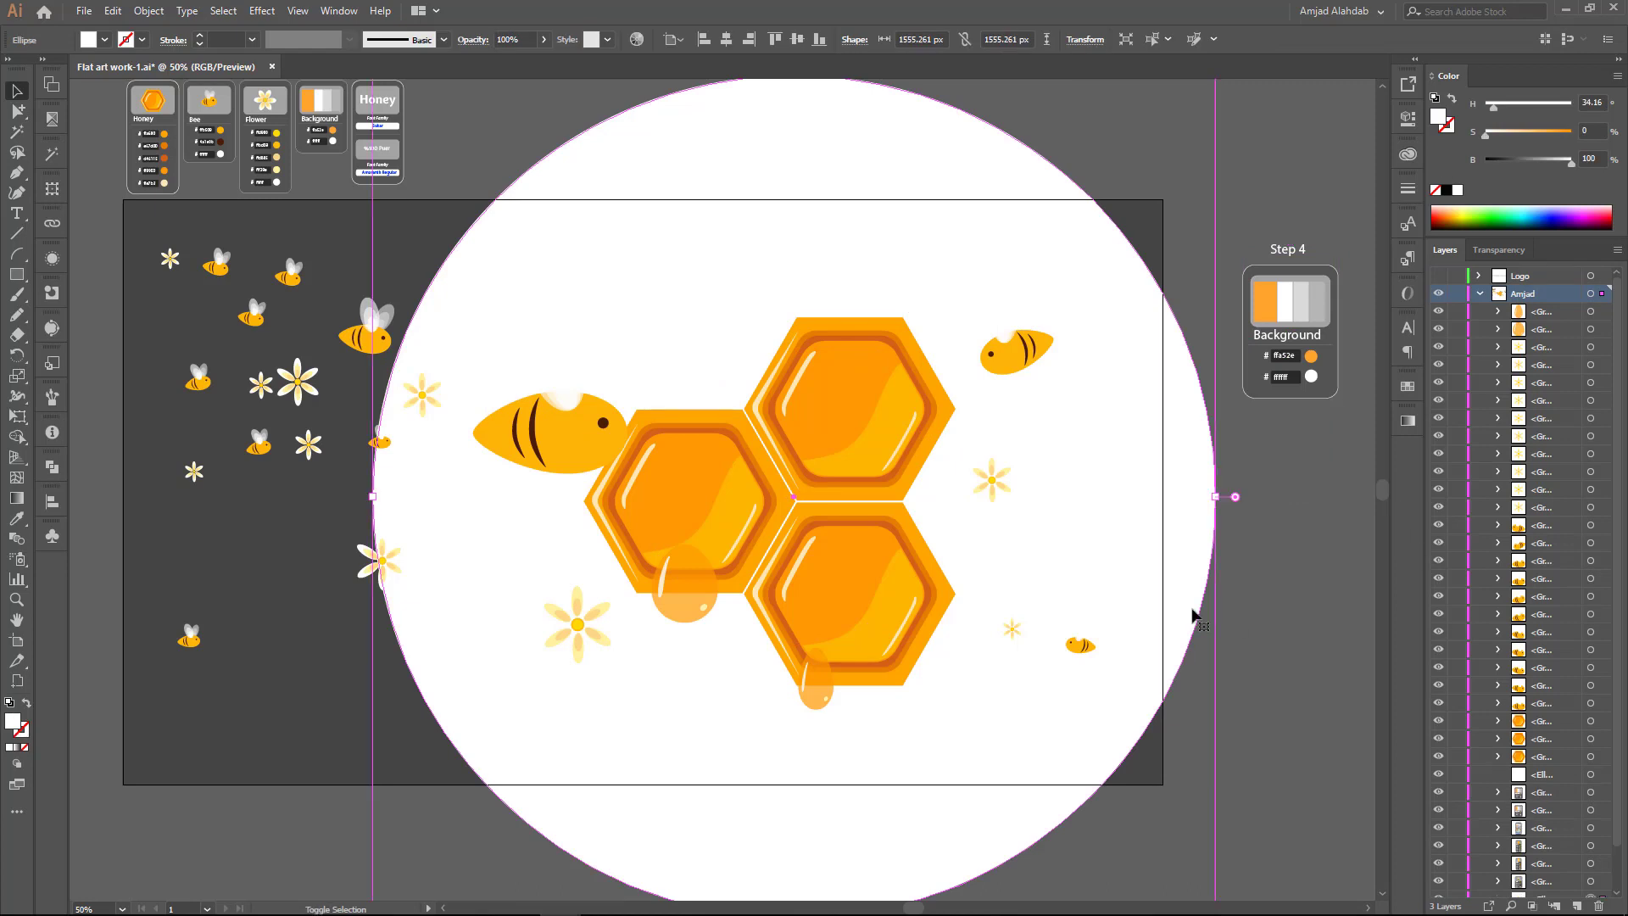
left_click_drag(1495, 134, 1514, 134)
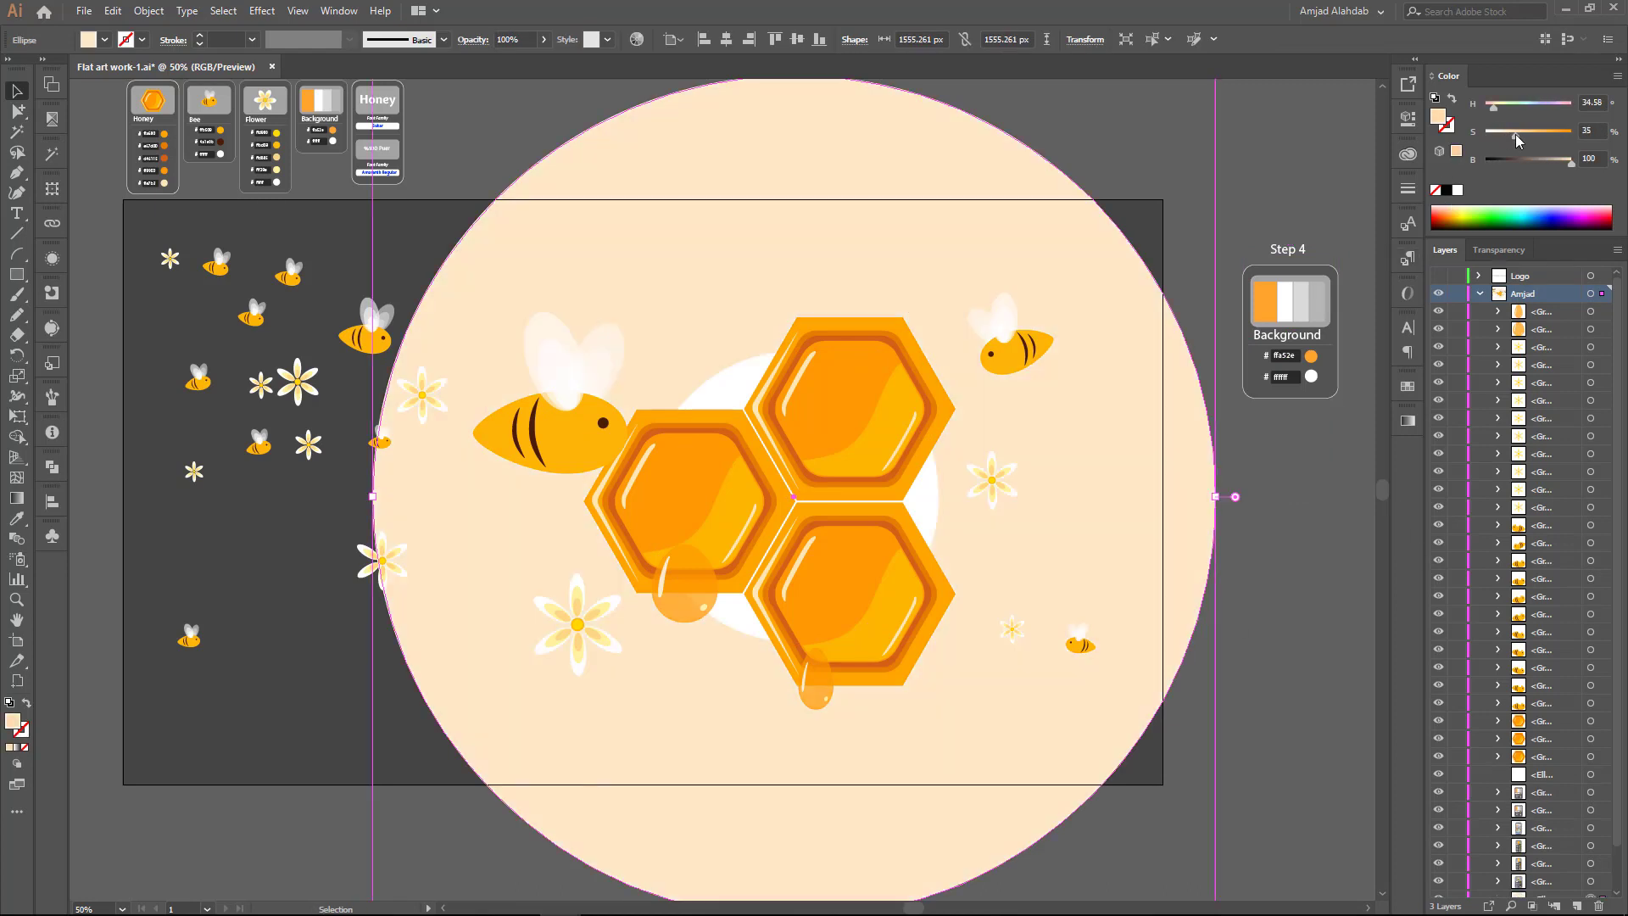
left_click(727, 390, "shift")
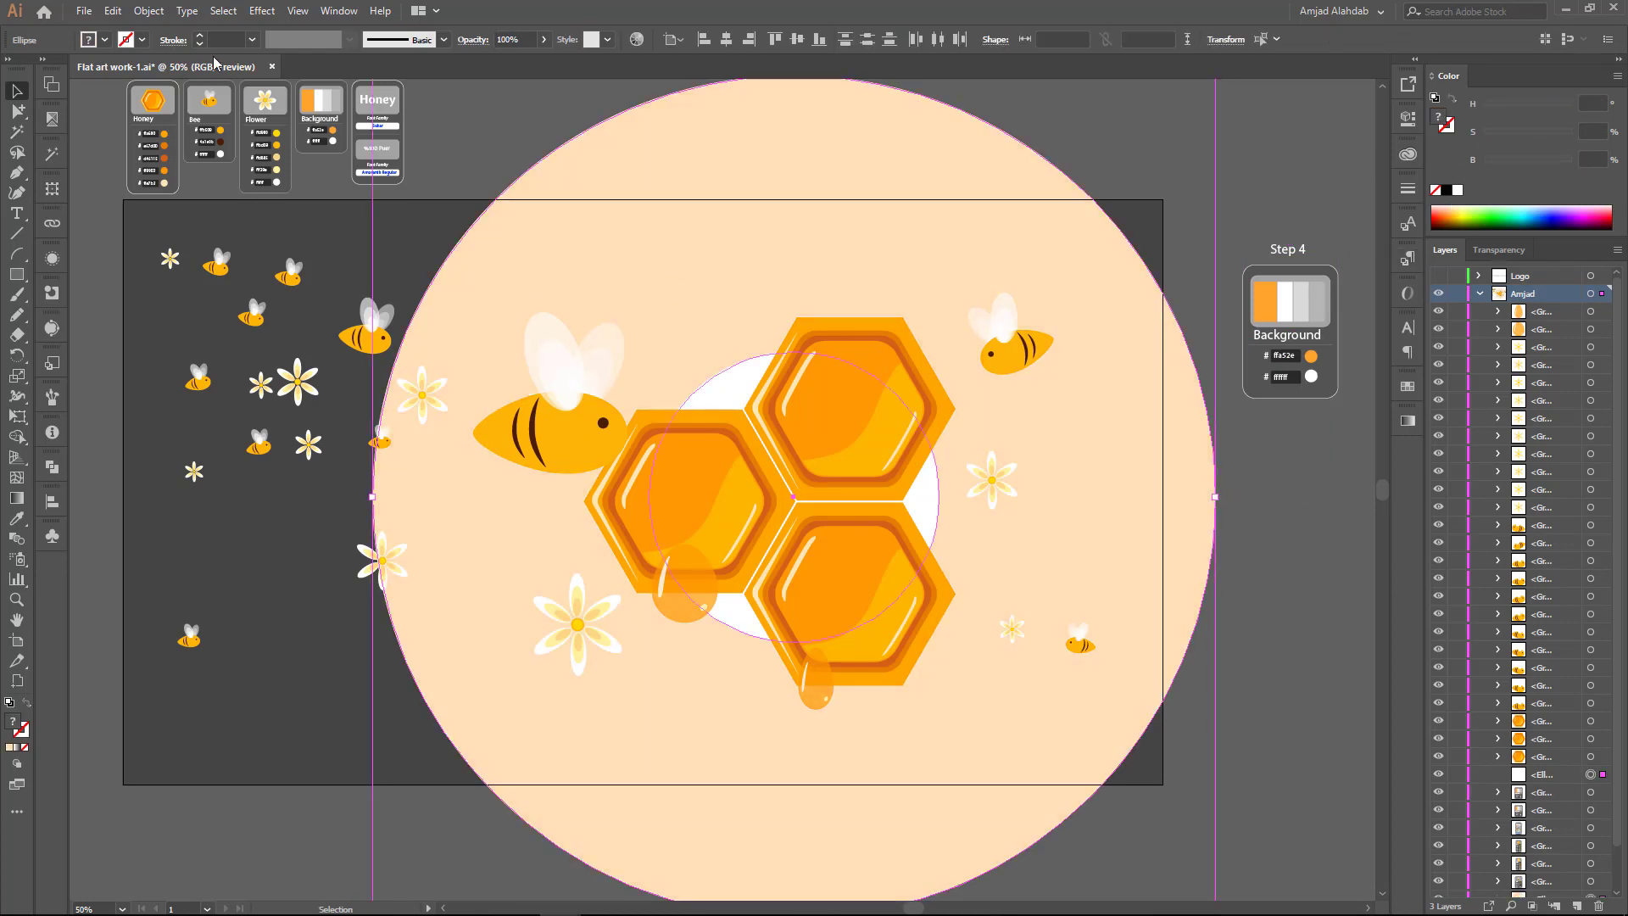
left_click(148, 10)
mouse_move(171, 451)
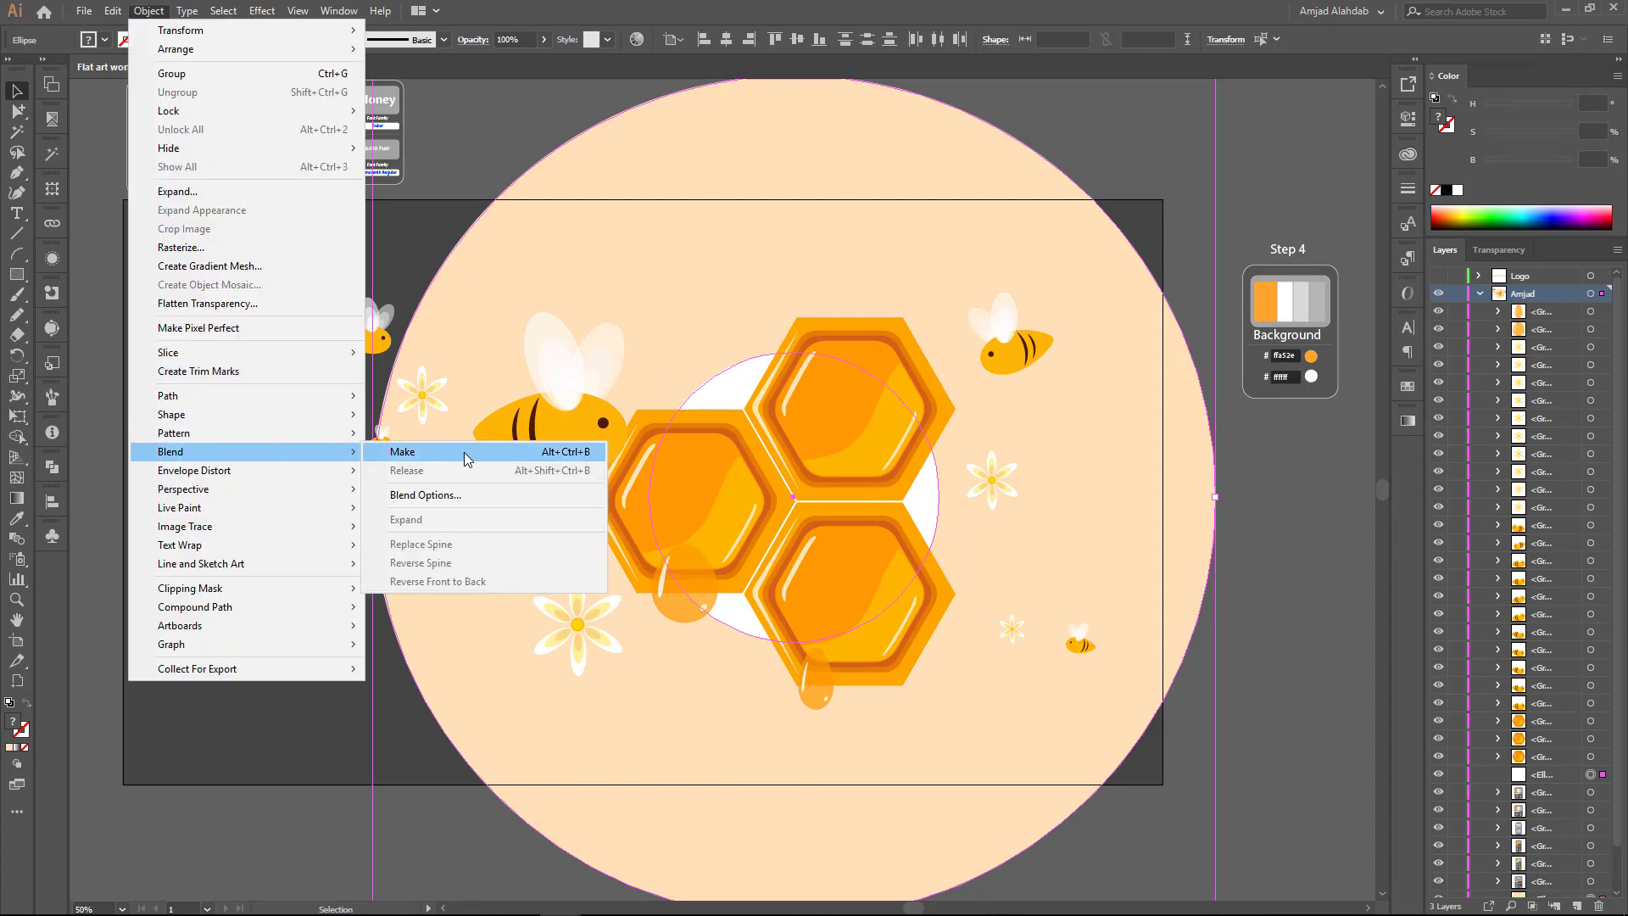
Step: Blend the white and peach circles and set the blend to Specified Steps of 3
left_click(466, 459)
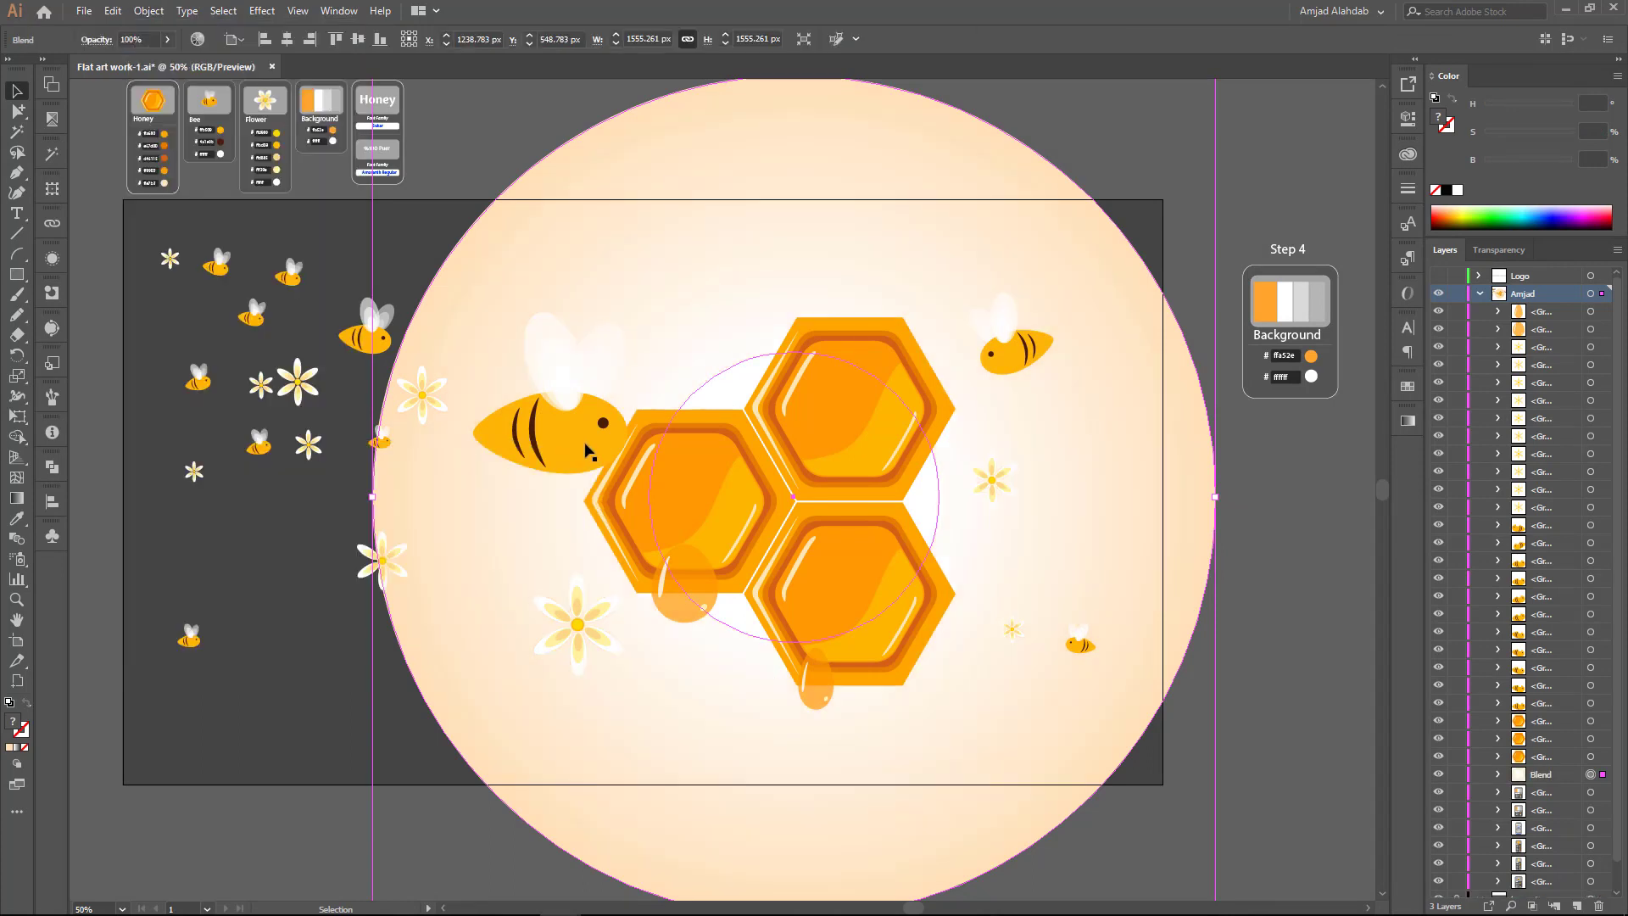
double_click(18, 545)
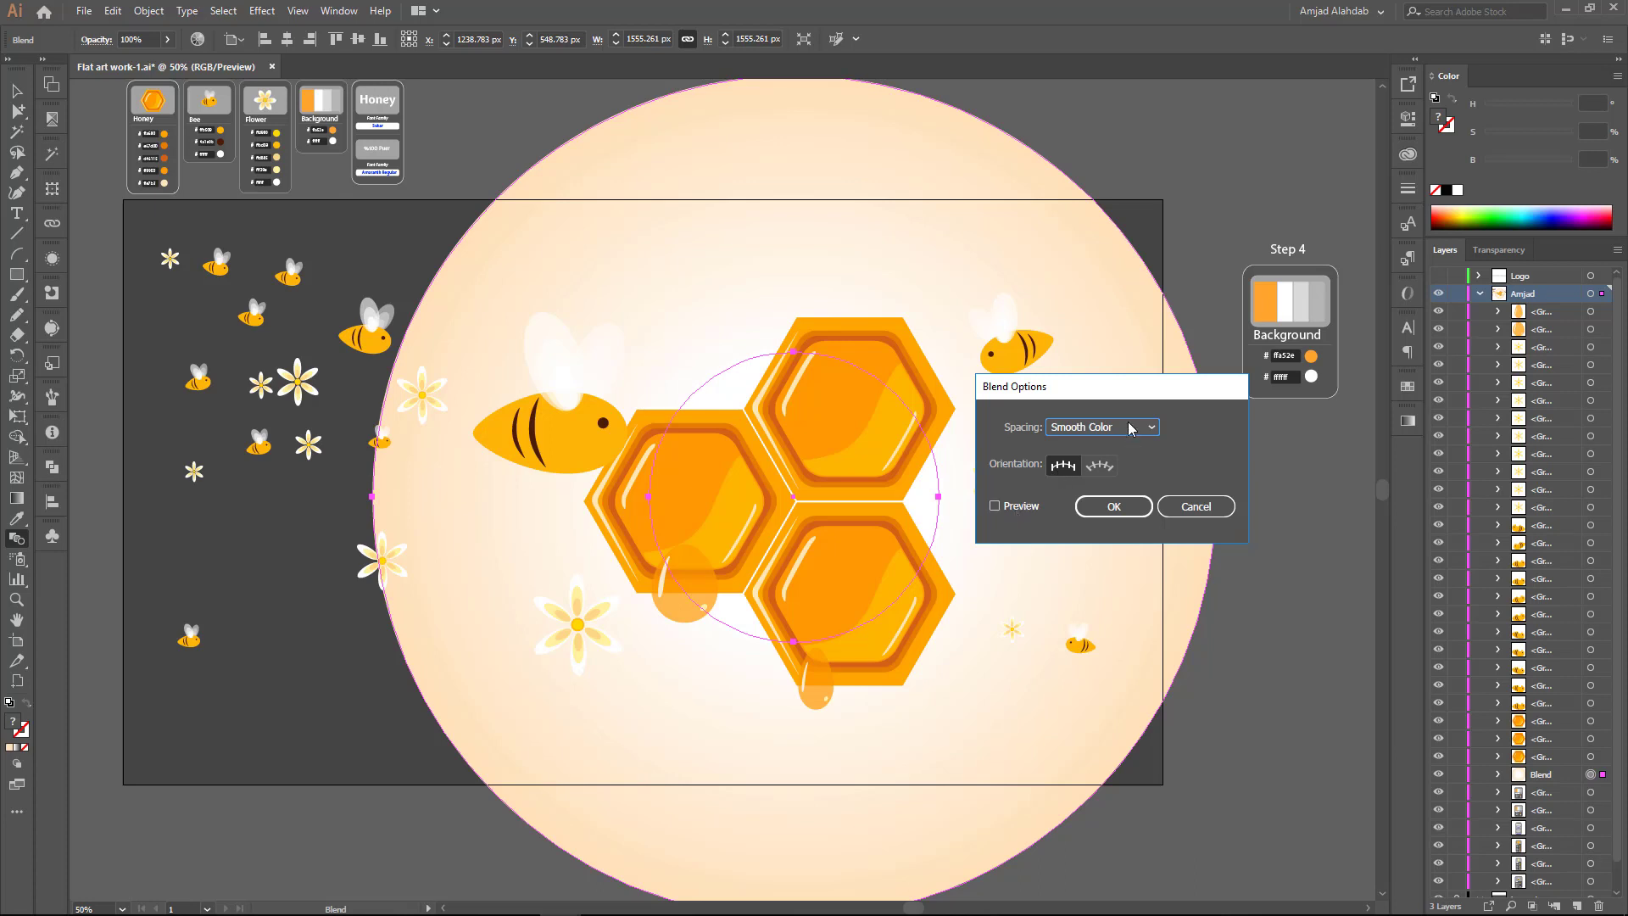
left_click(1128, 428)
left_click(1085, 462)
left_click(994, 507)
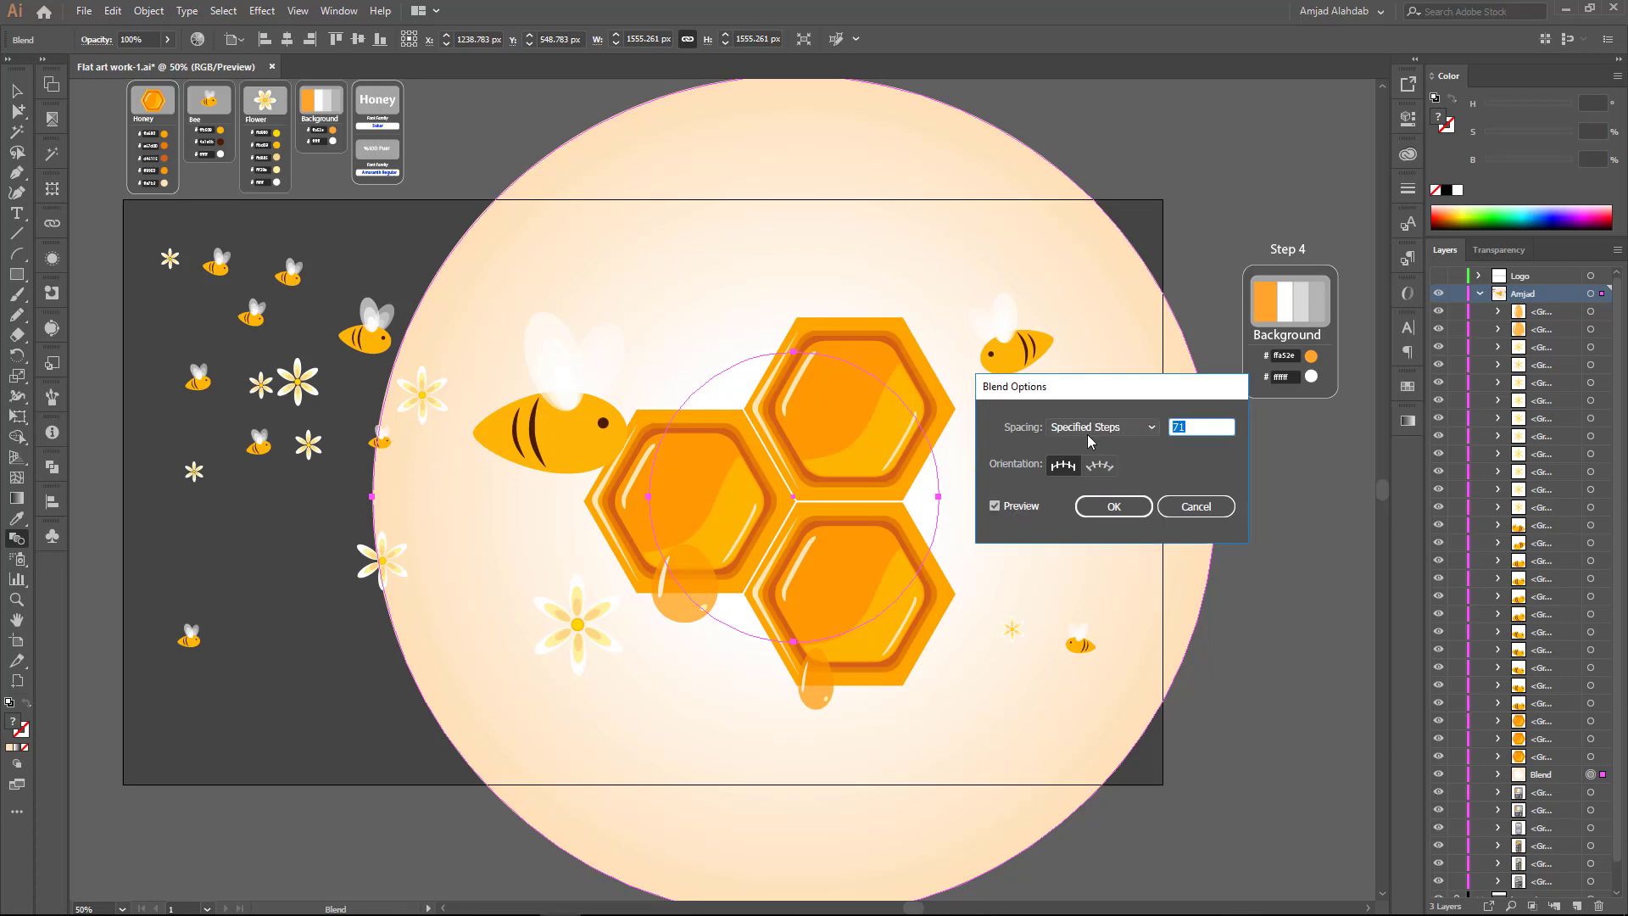
type("3")
key("Tab")
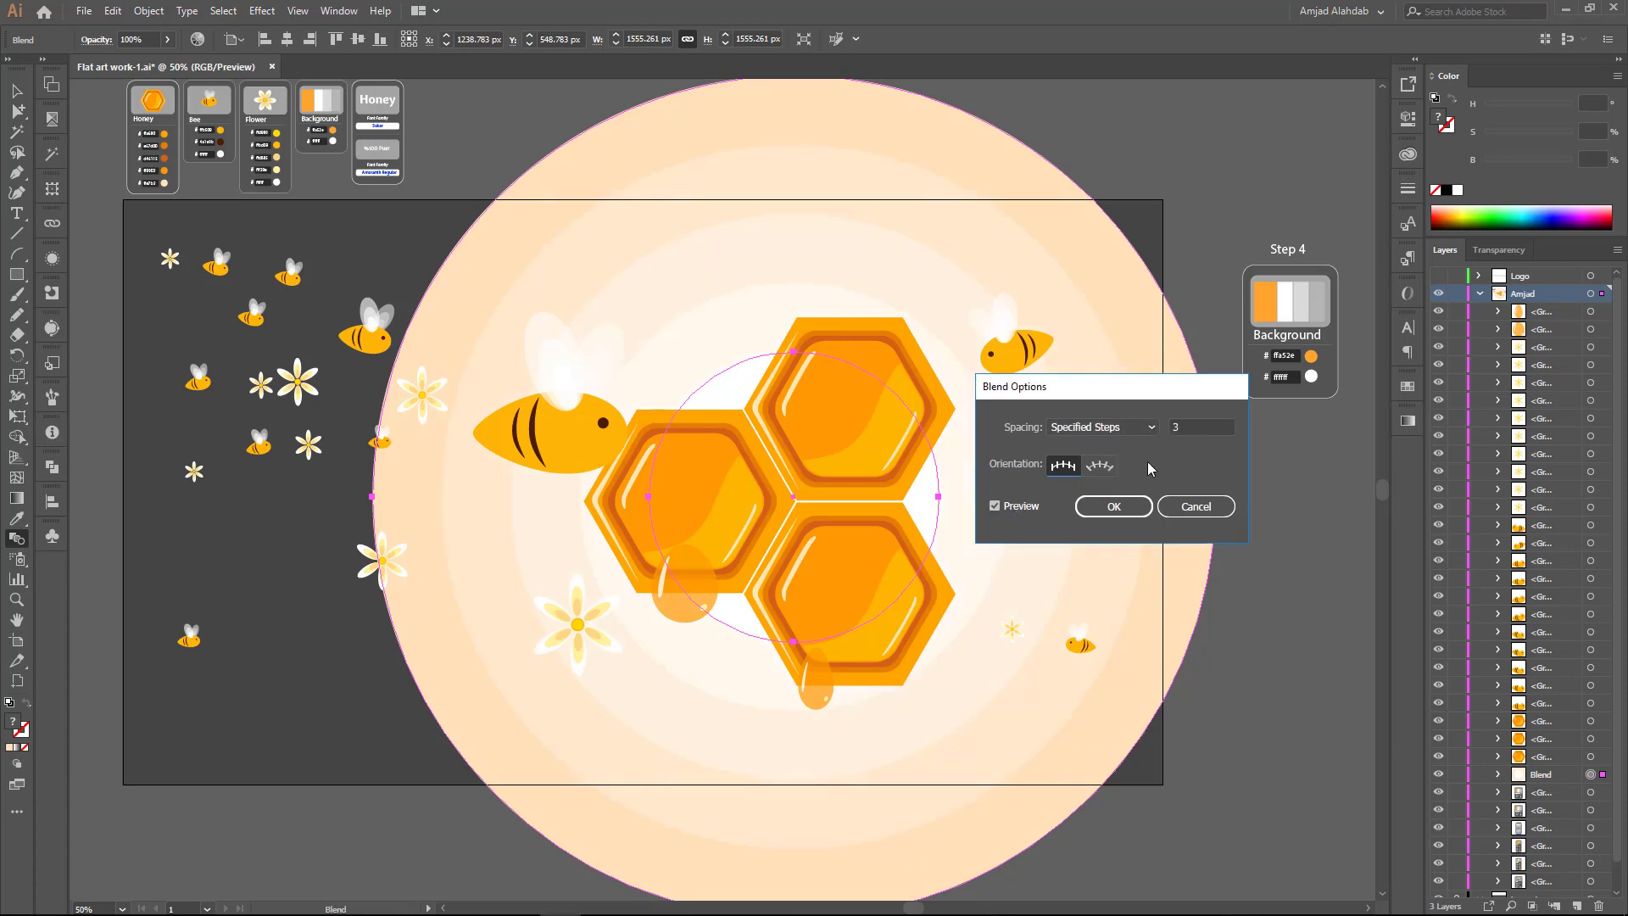
left_click(1113, 506)
left_click_drag(748, 403, 736, 405)
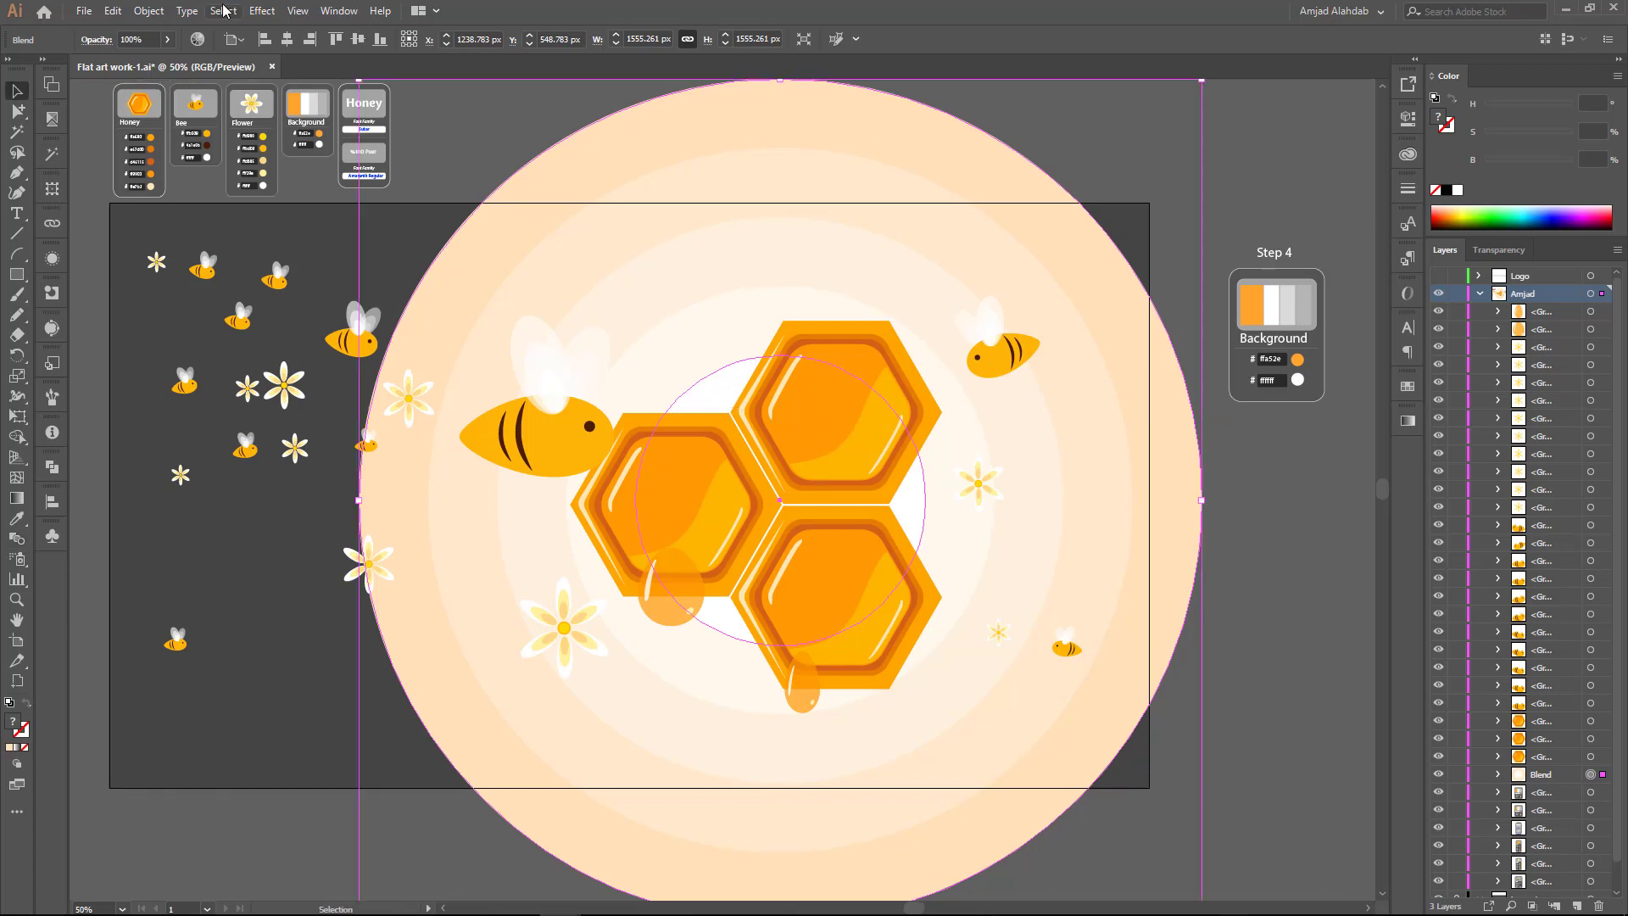
left_click(262, 11)
mouse_move(315, 147)
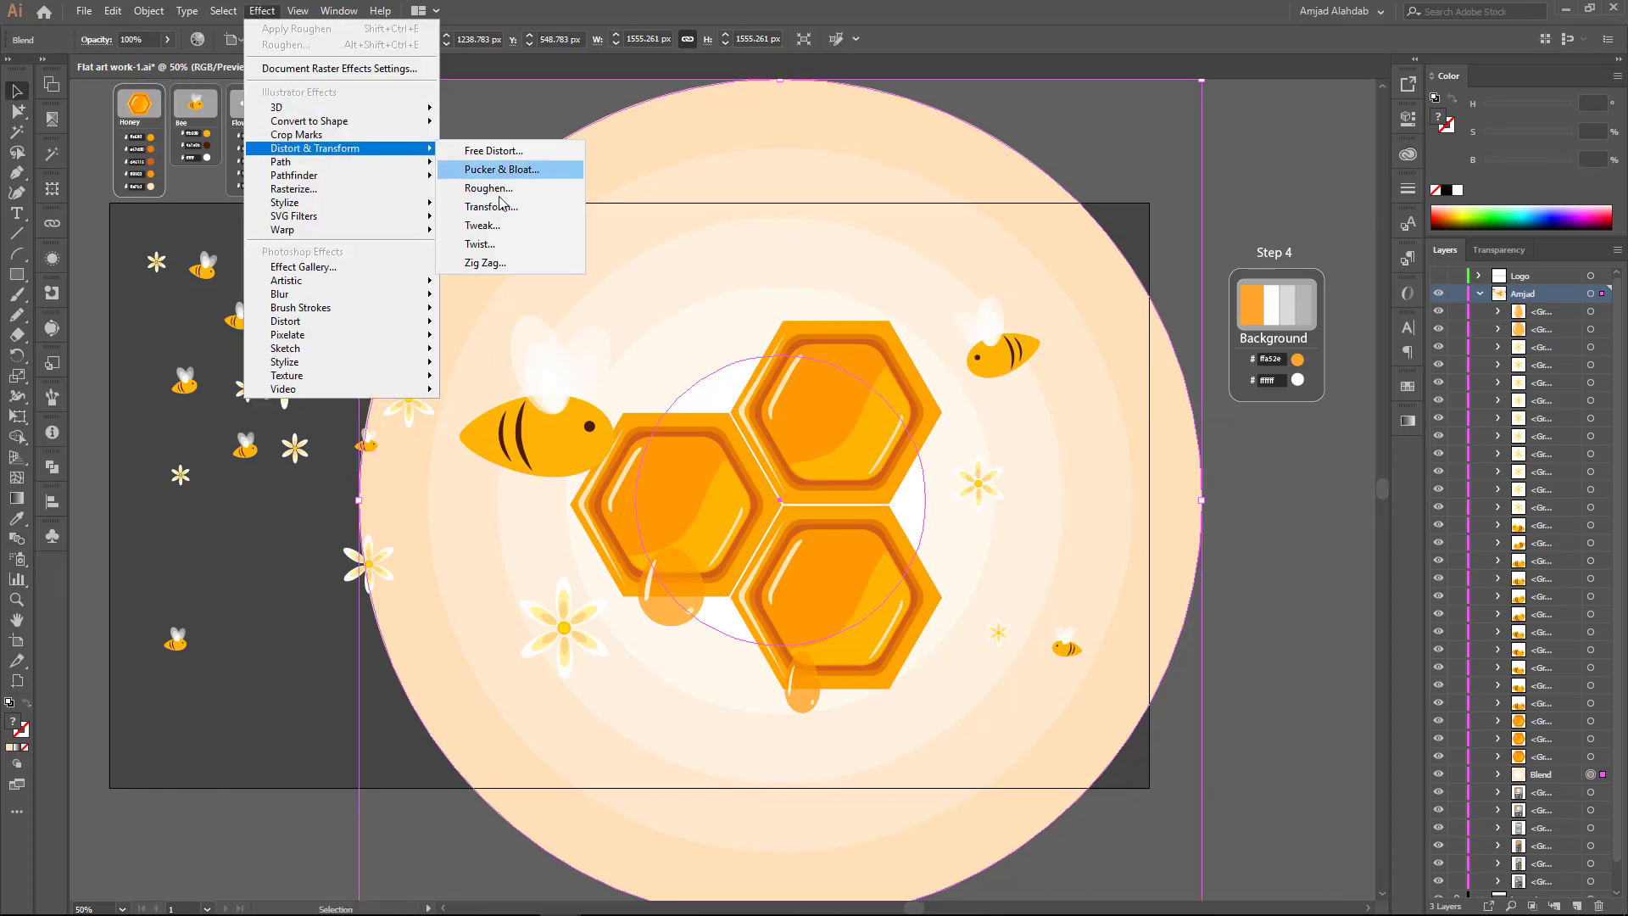
Step: Apply a Roughen effect with Size 5% and Detail 1 to the peach ring blend
left_click(485, 188)
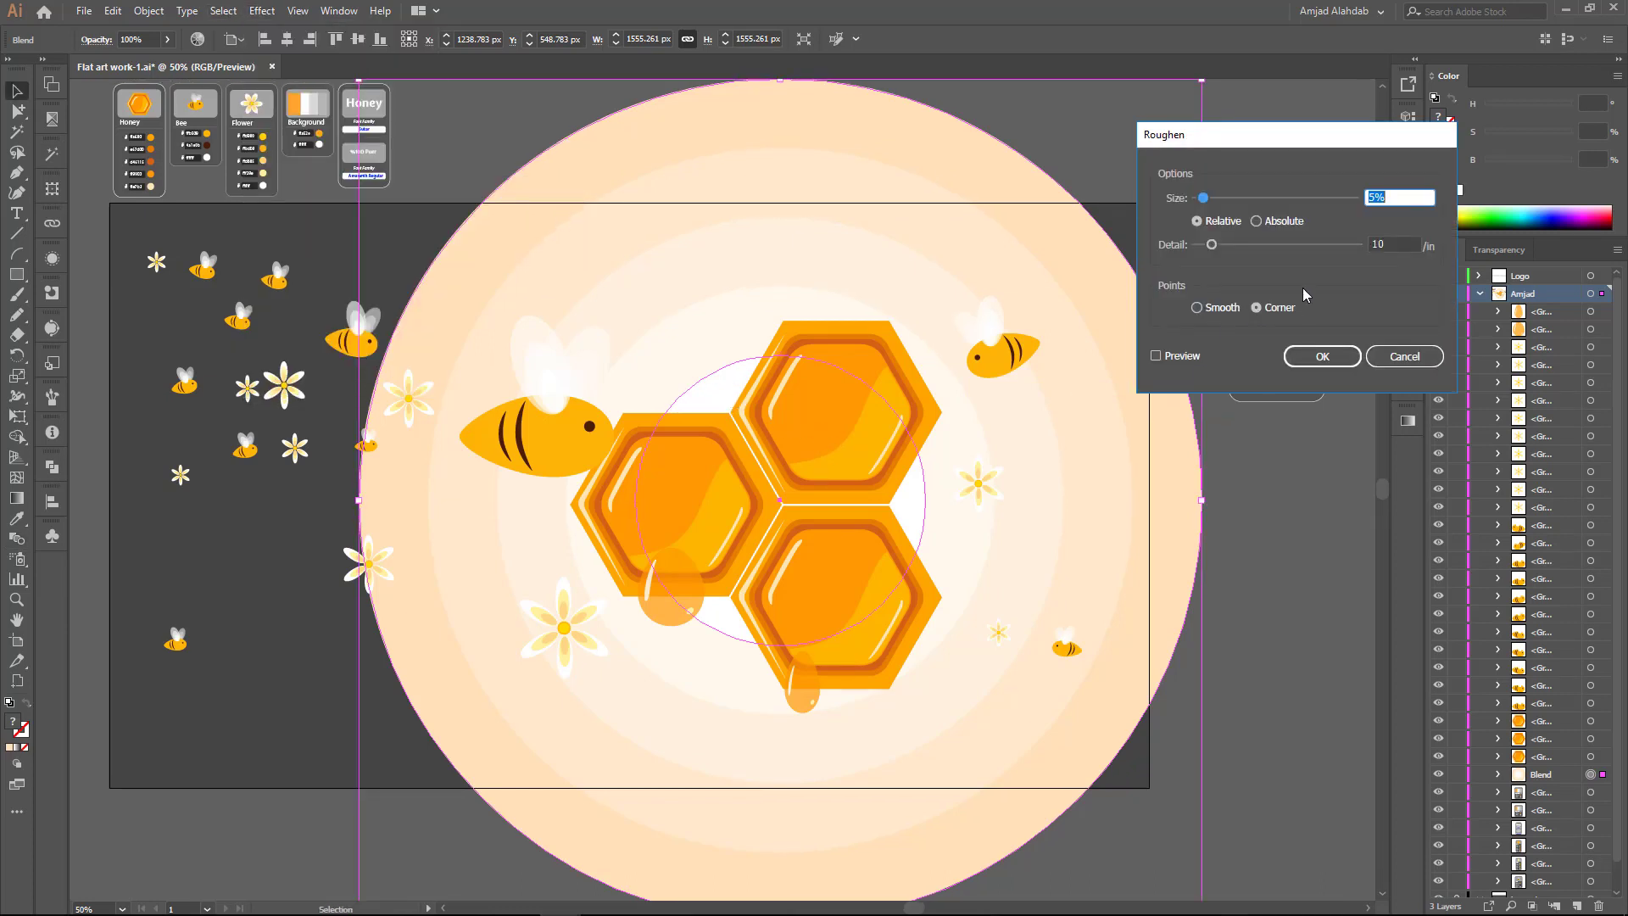
left_click(1181, 358)
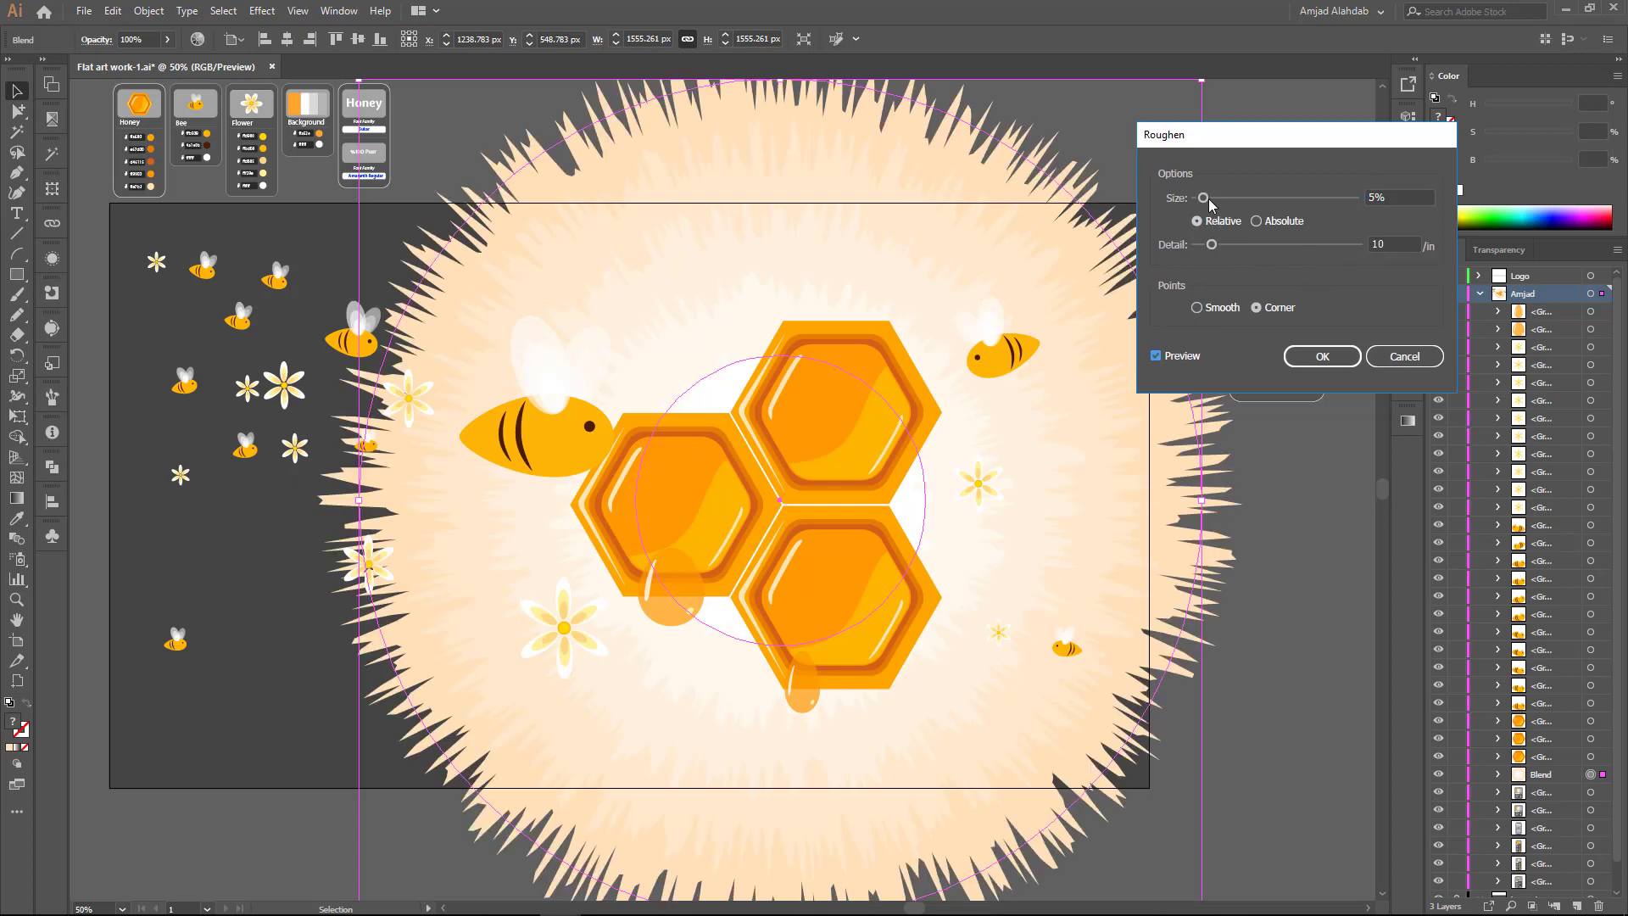
left_click_drag(1203, 198, 1200, 251)
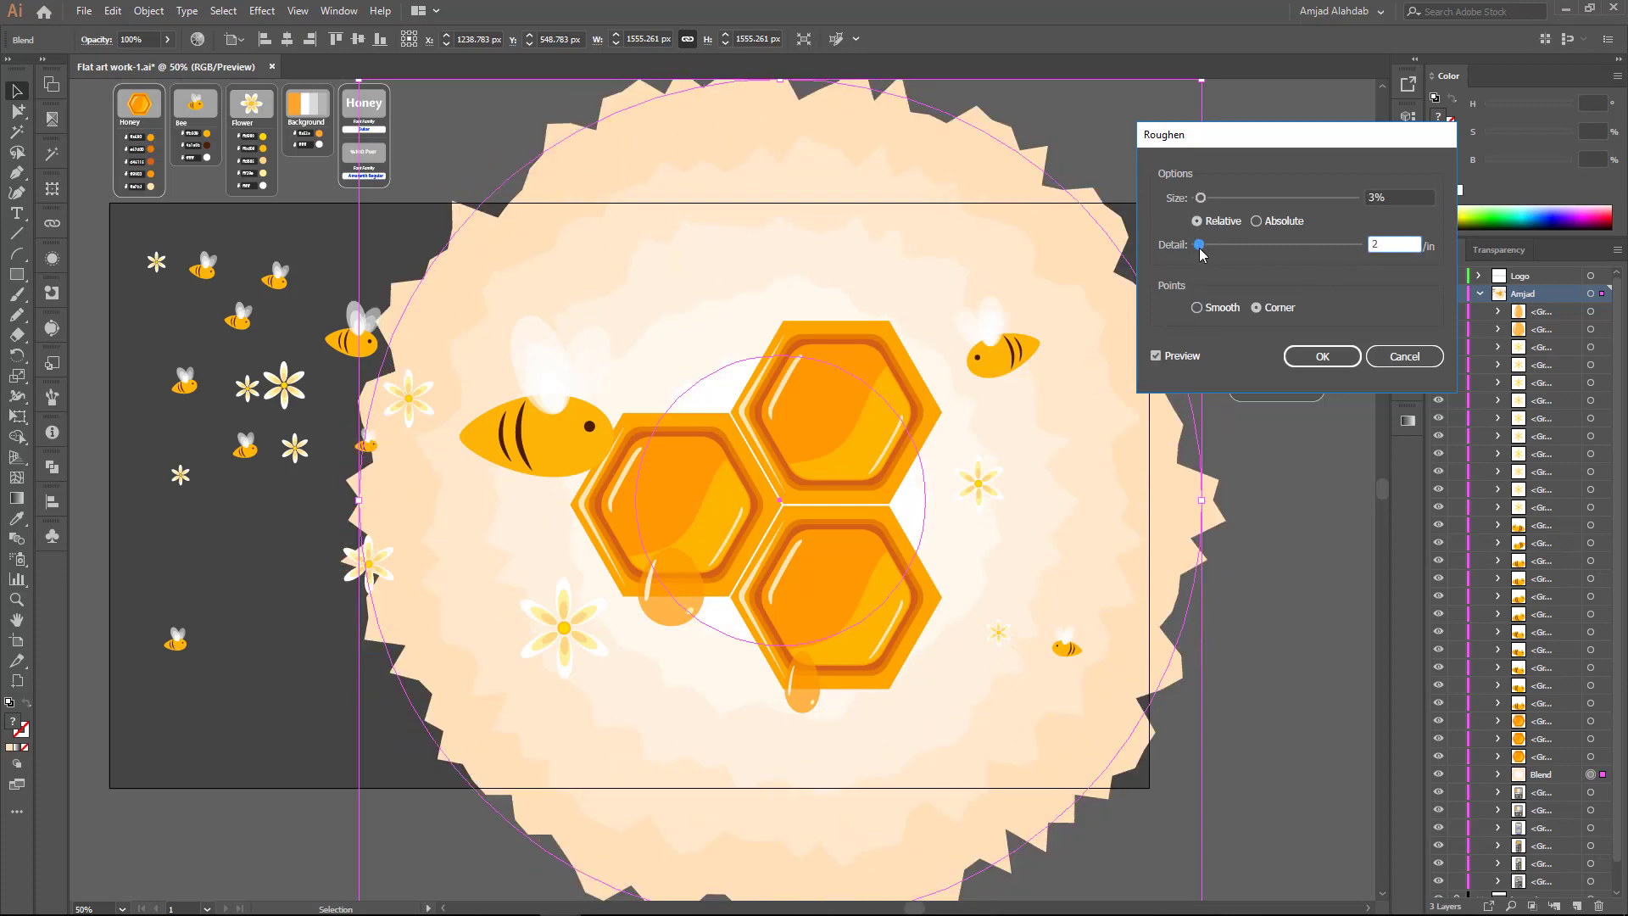
type("1")
key("Tab")
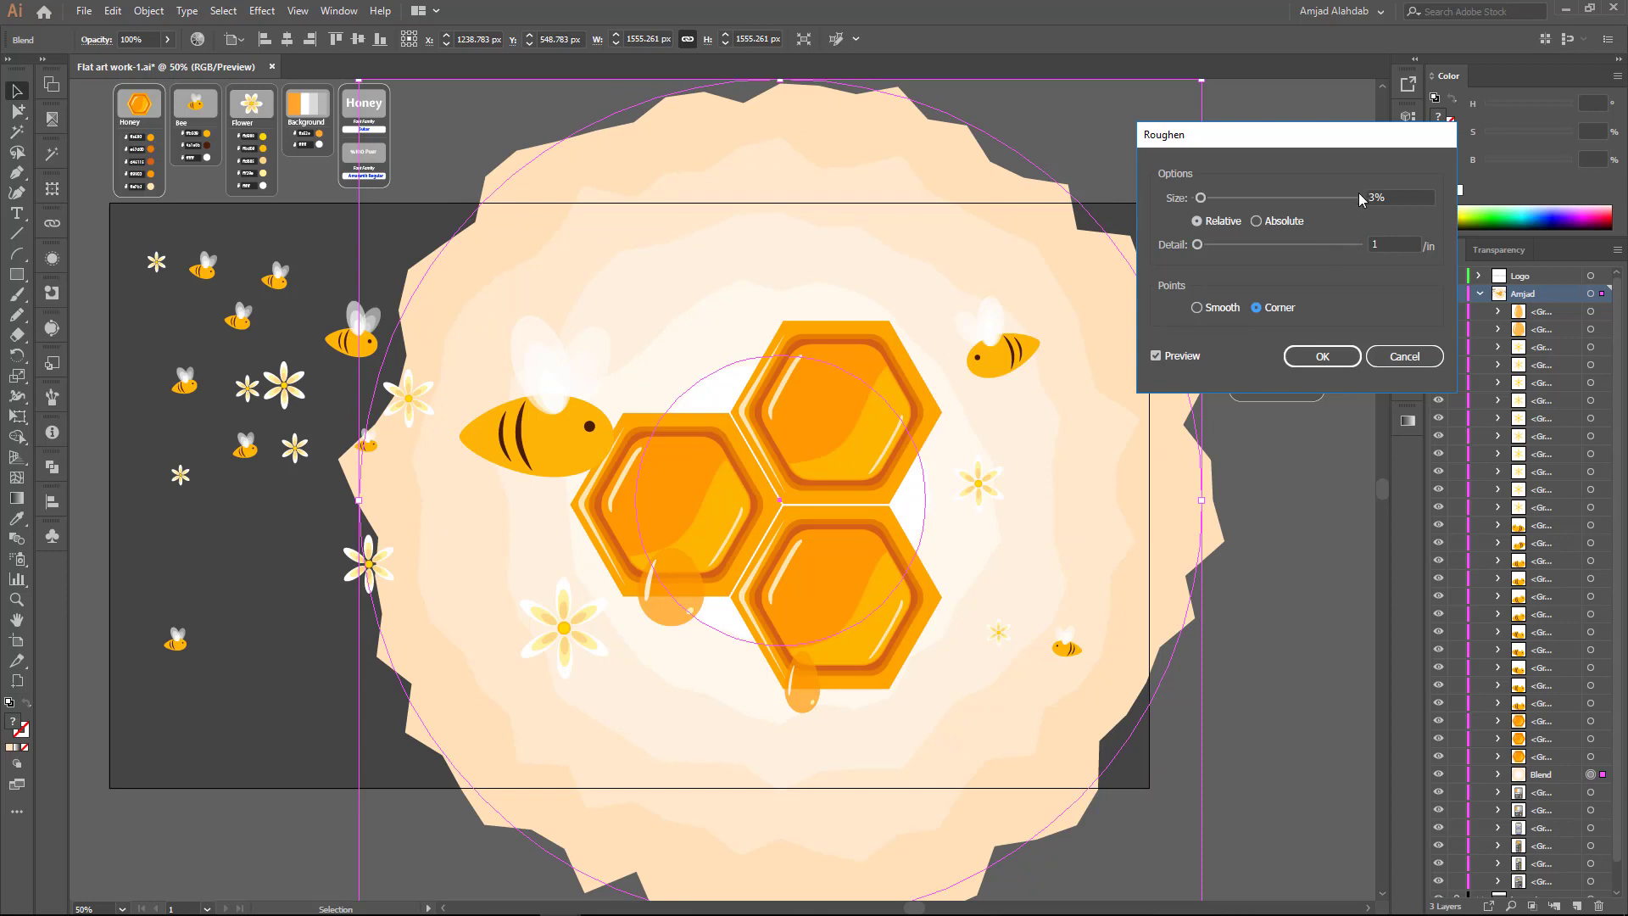
left_click_drag(1203, 199, 1206, 200)
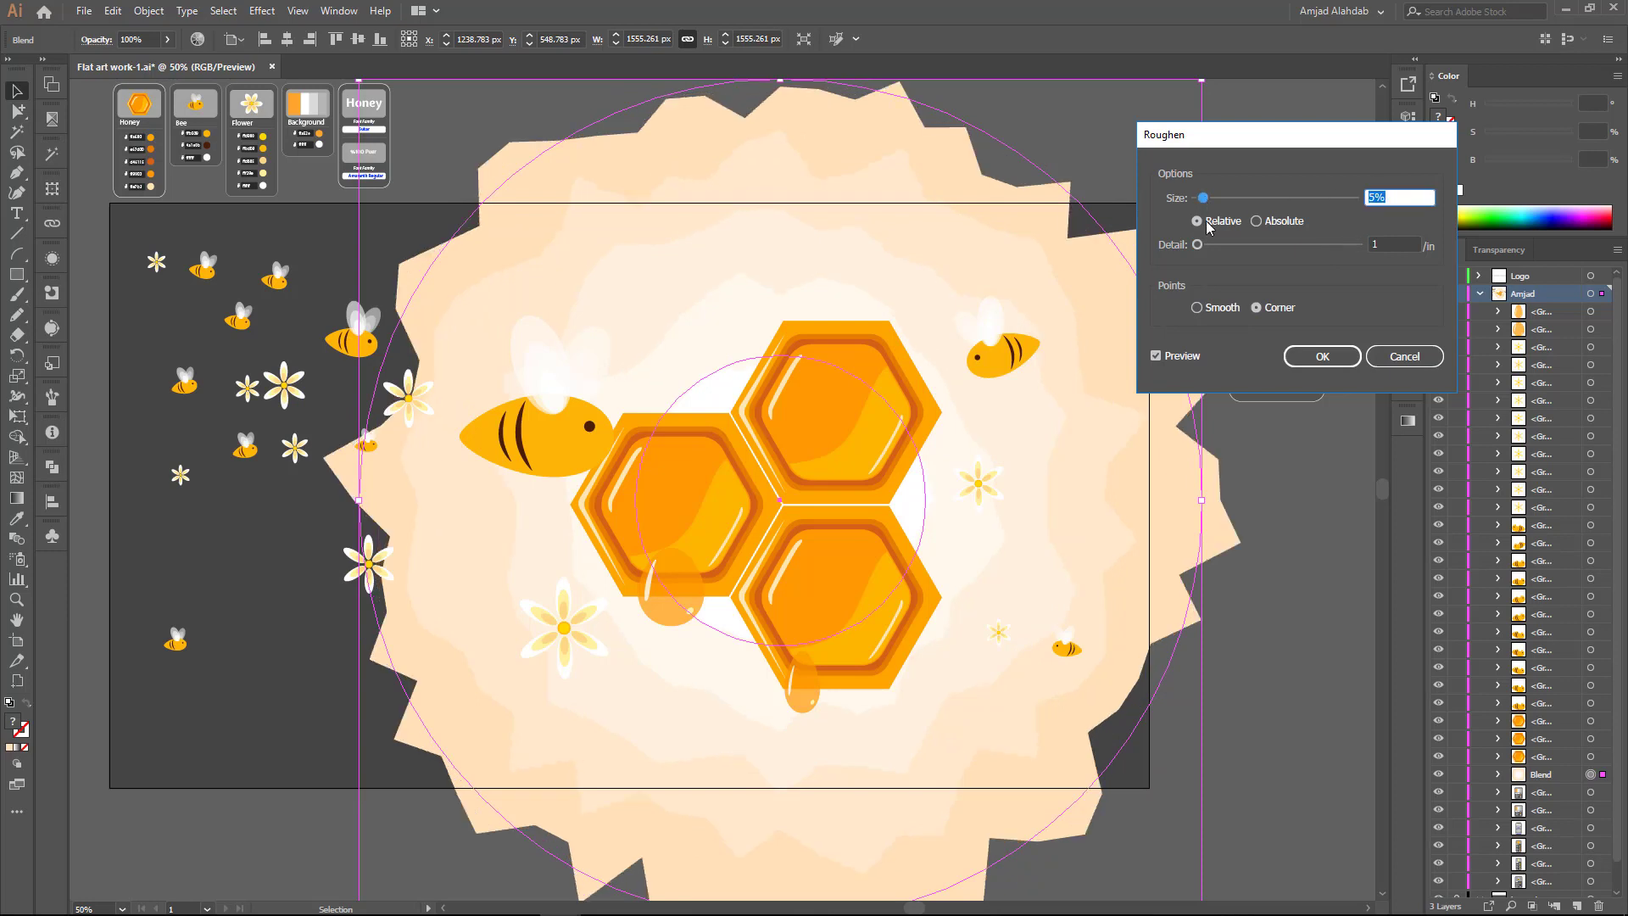
left_click(1322, 357)
left_click_drag(1037, 251, 1076, 243)
scroll(1451, 876, "down", 2)
Step: Fill the background rectangle with the orange Background swatch colour
left_click(1170, 768)
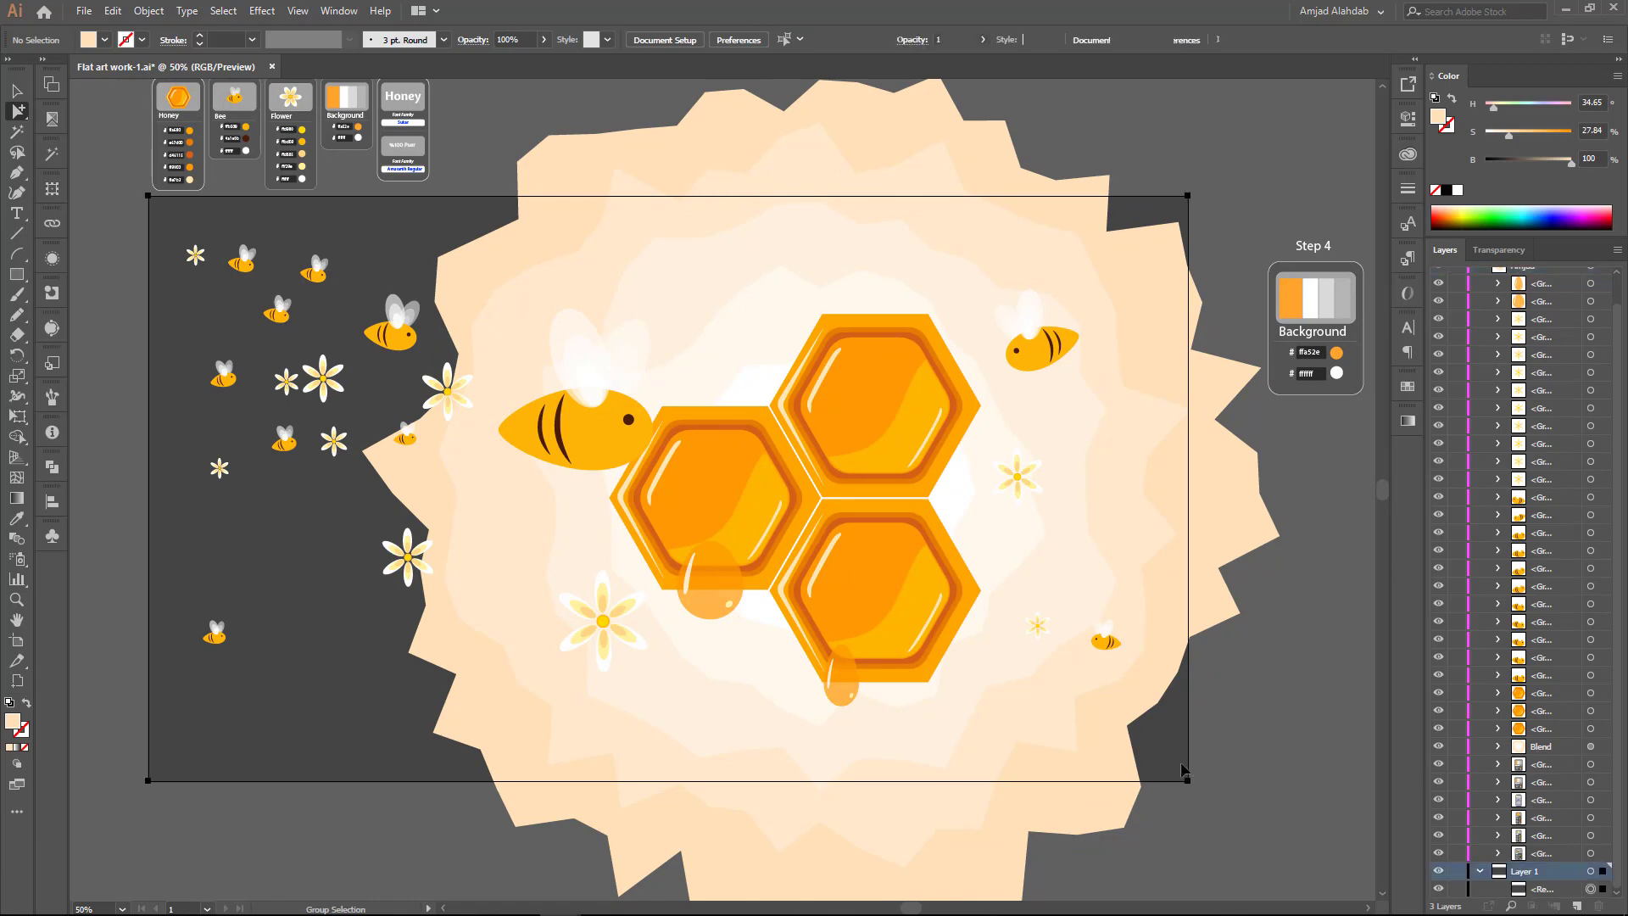
key("i")
left_click(1293, 292)
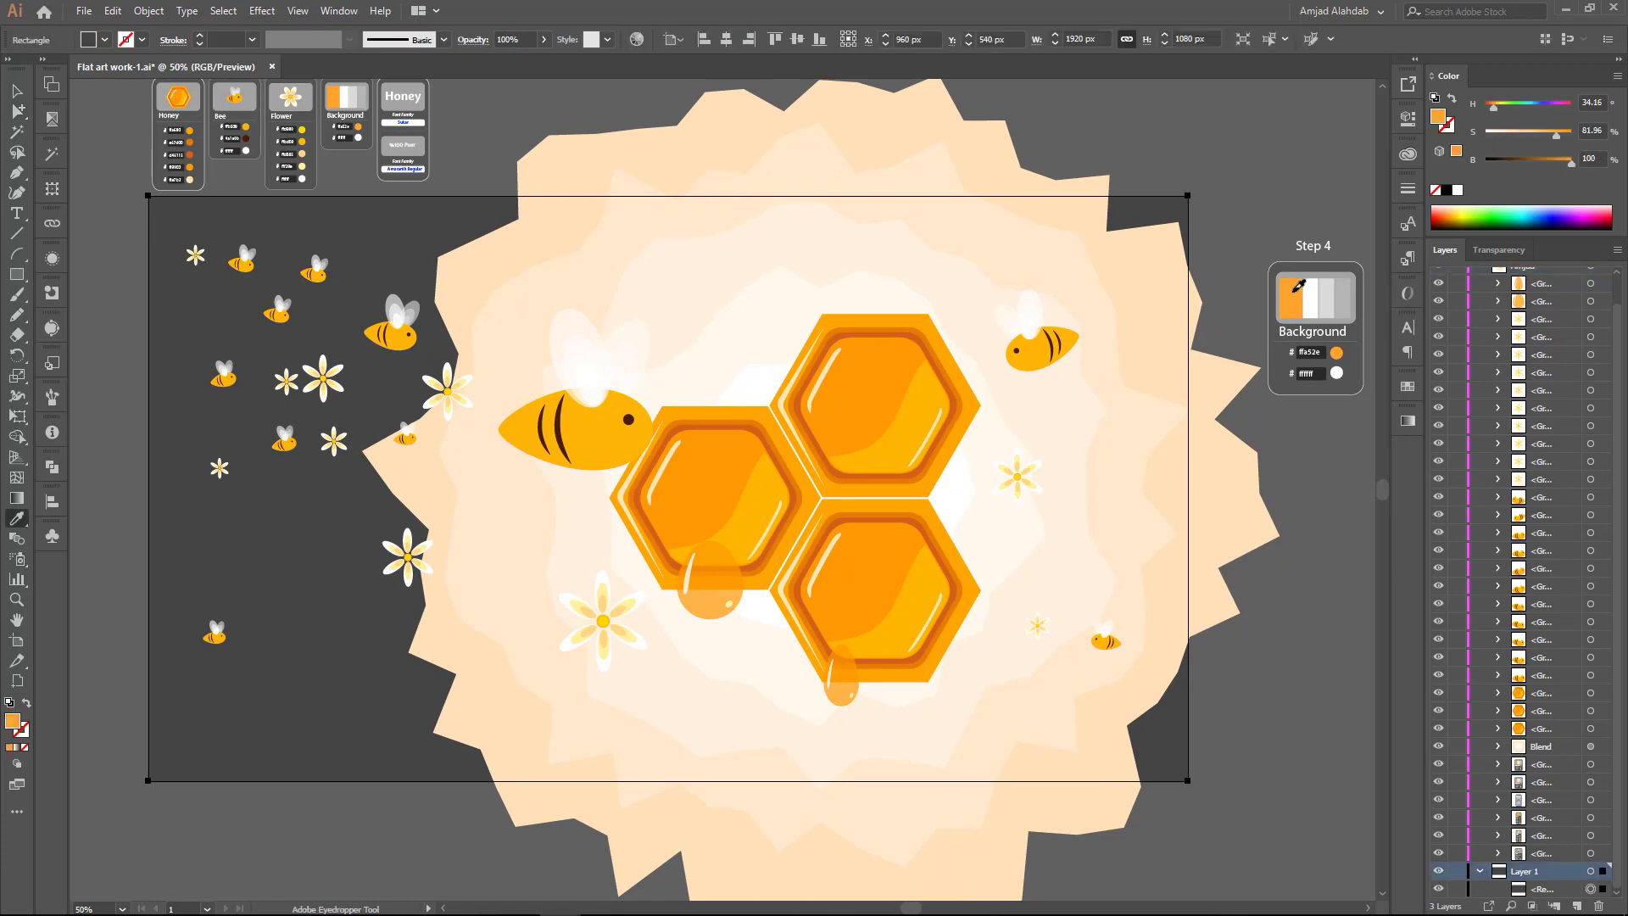
Step: Enlarge the peach burst around its centre and lower its opacity to about 64%
left_click(17, 111)
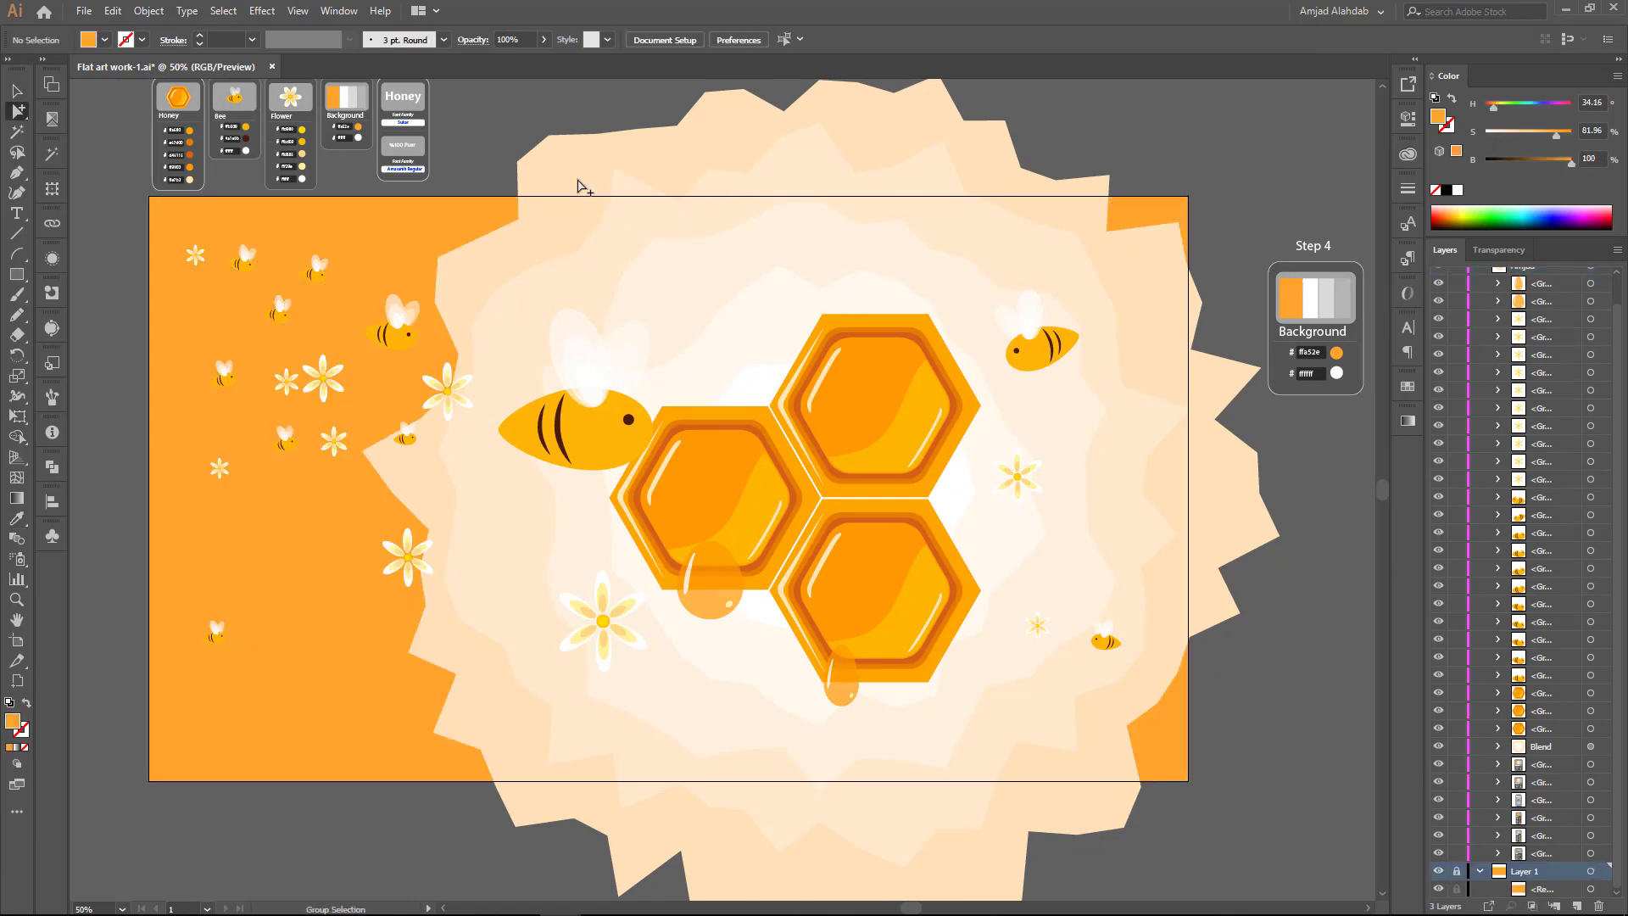
left_click(827, 266)
left_click_drag(976, 319, 951, 365)
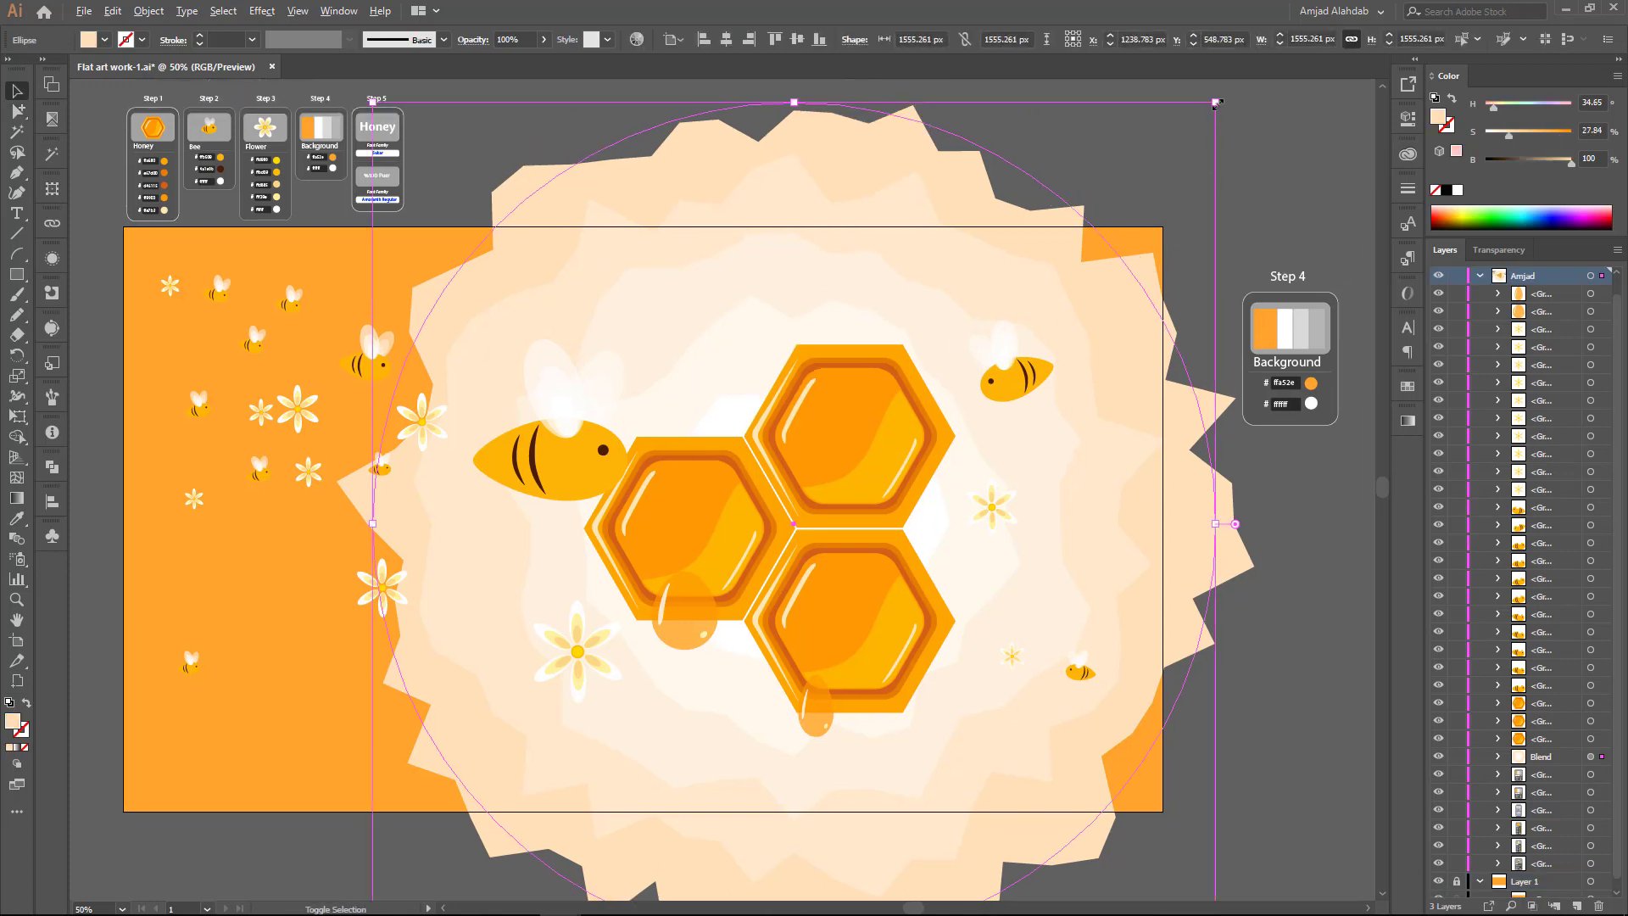
mouse_move(1017, 254)
left_mouse_down()
mouse_move(1060, 233)
mouse_move(954, 203)
left_mouse_up()
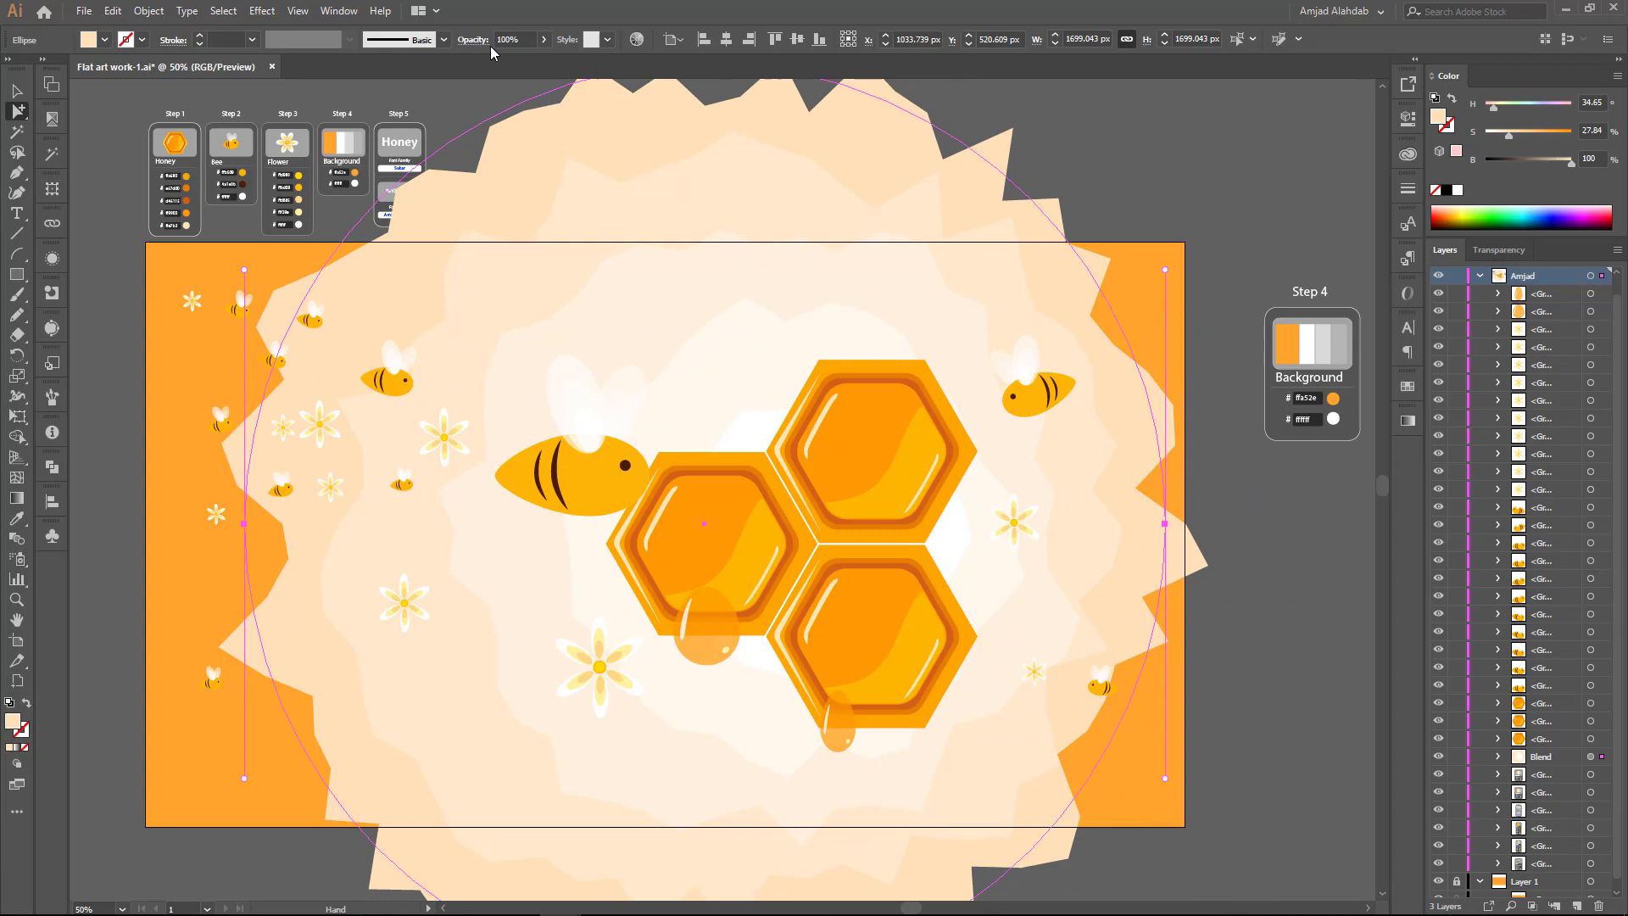
left_click(544, 39)
left_click_drag(520, 61, 515, 63)
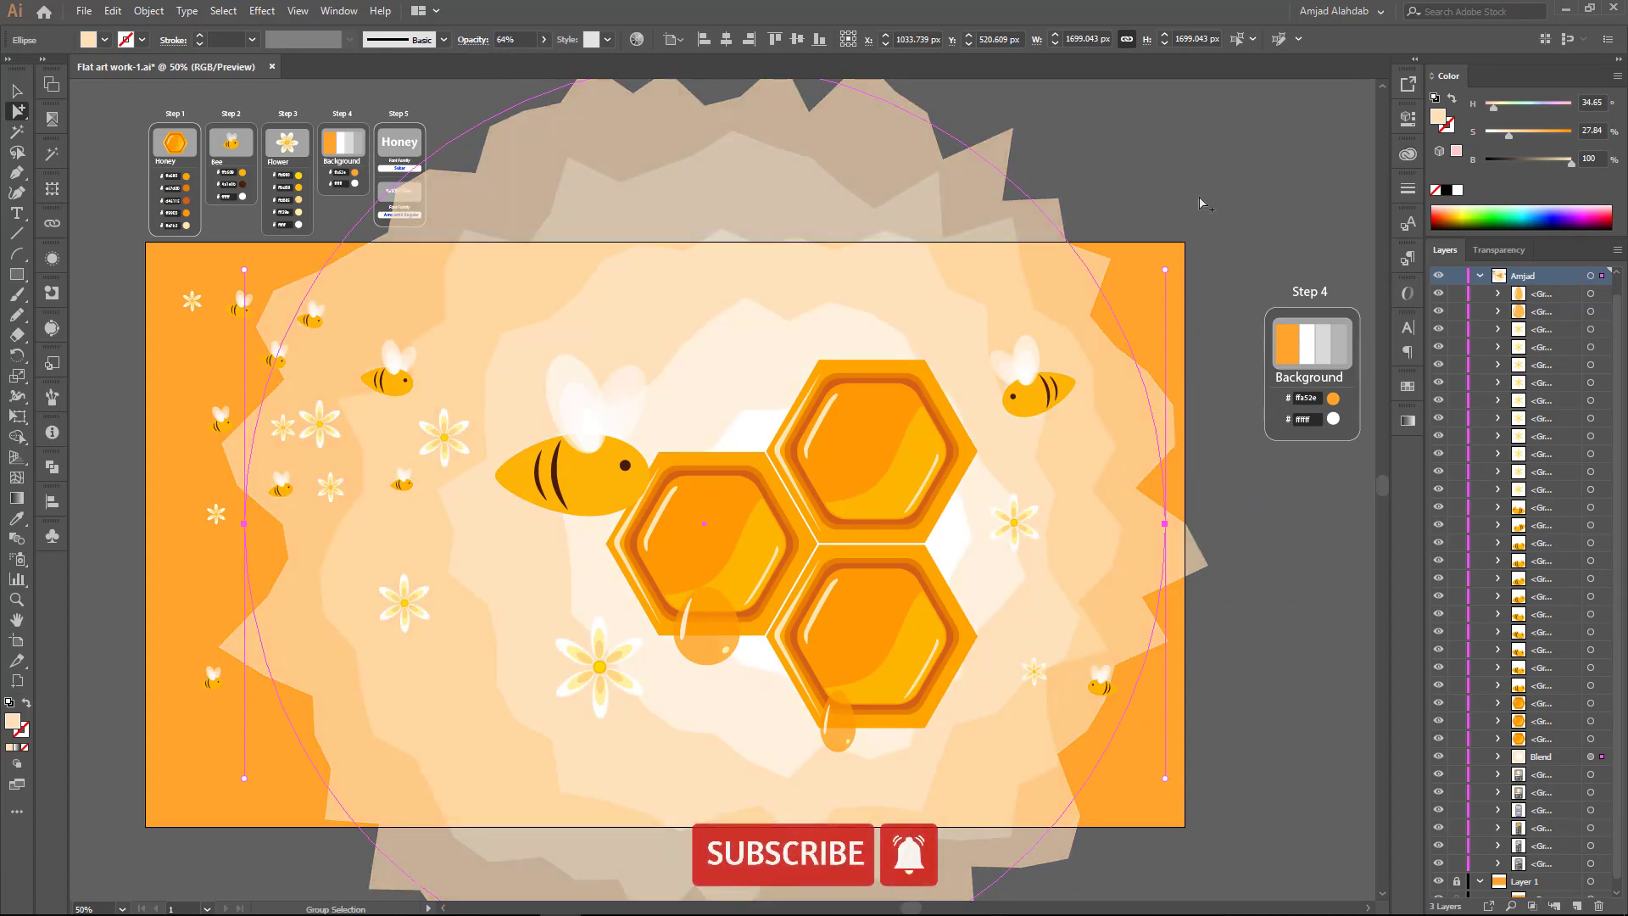
key("ctrl+shift+a")
left_click_drag(714, 331, 718, 326)
Step: Create a 1920×1080 rectangle with no fill, centred on the artboard
left_click(16, 274)
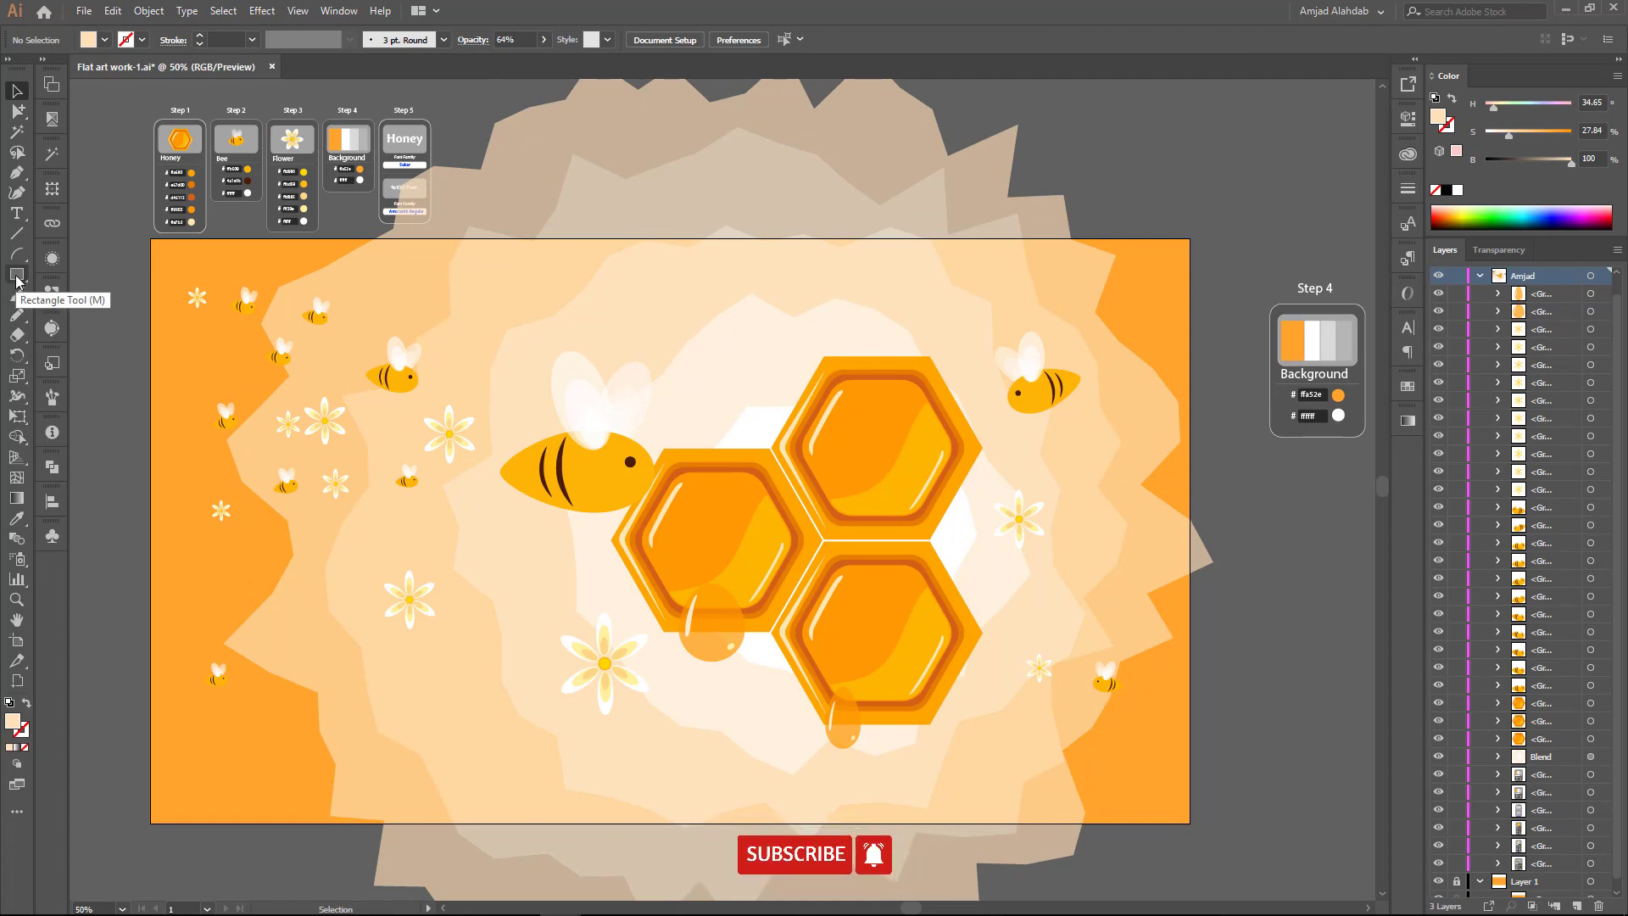
left_click(527, 312)
type("19")
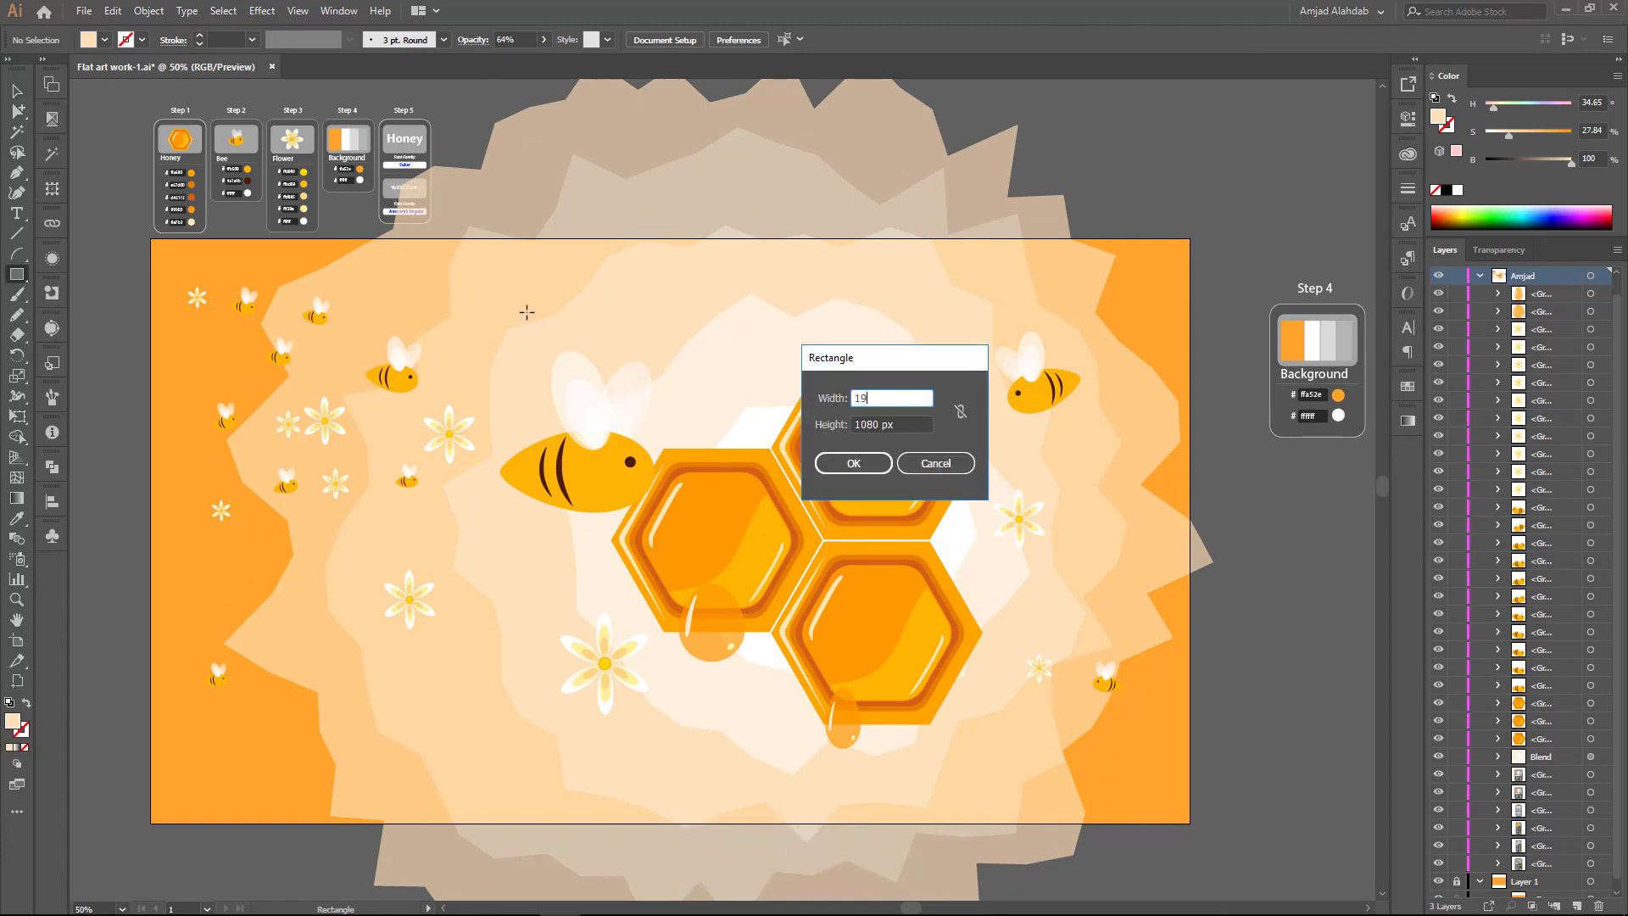
type("20")
key("Tab")
left_click(853, 463)
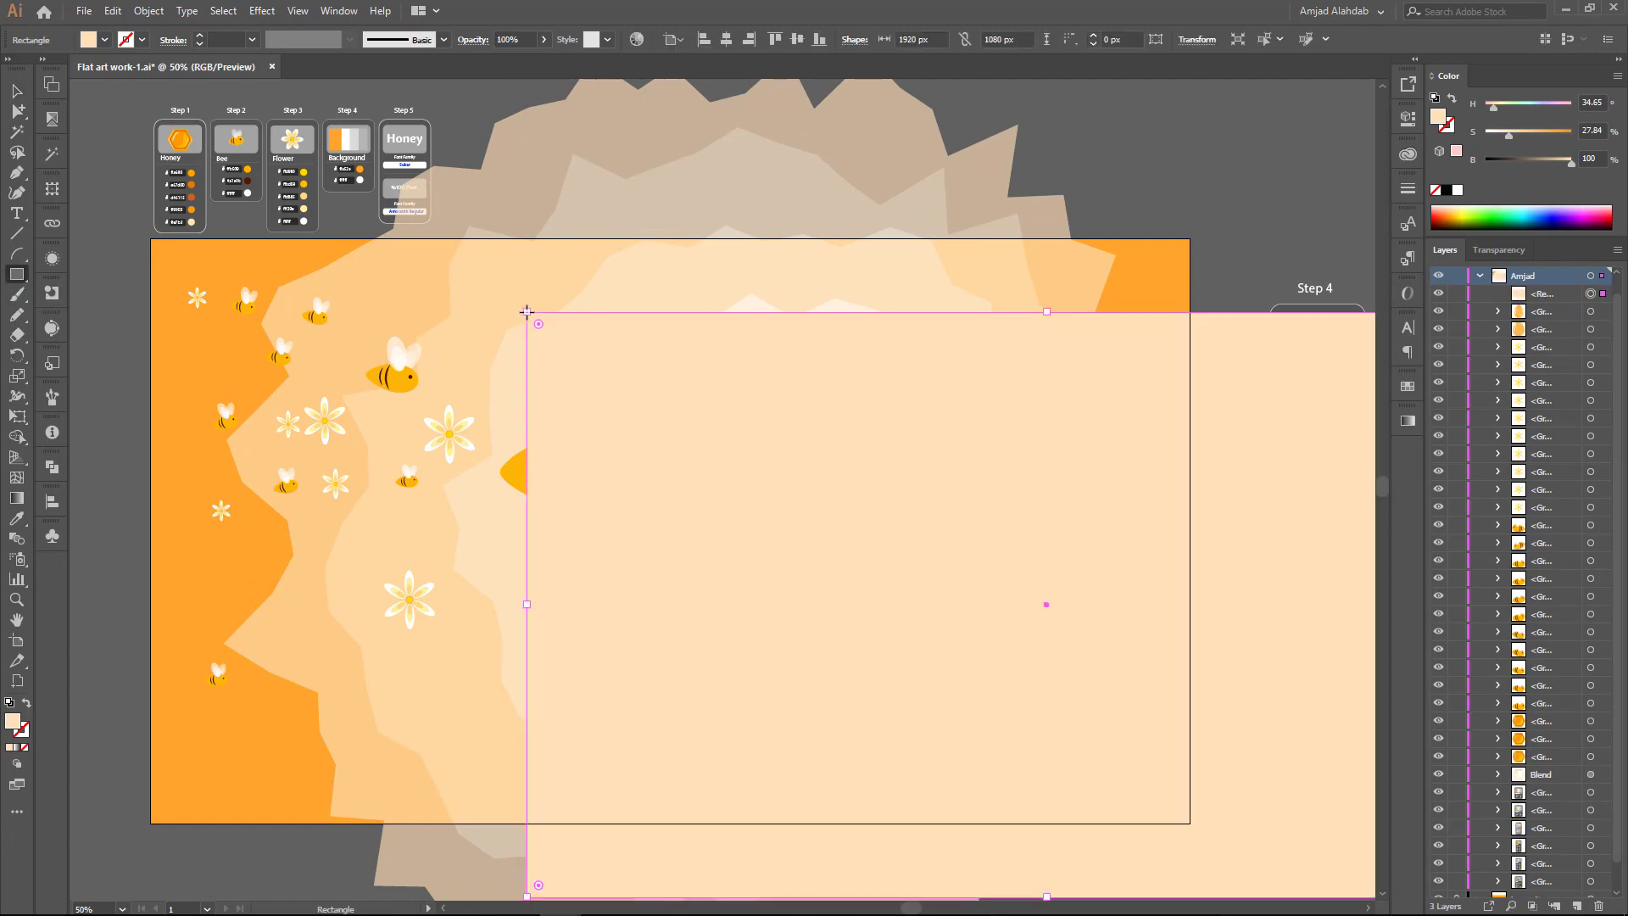
key("v")
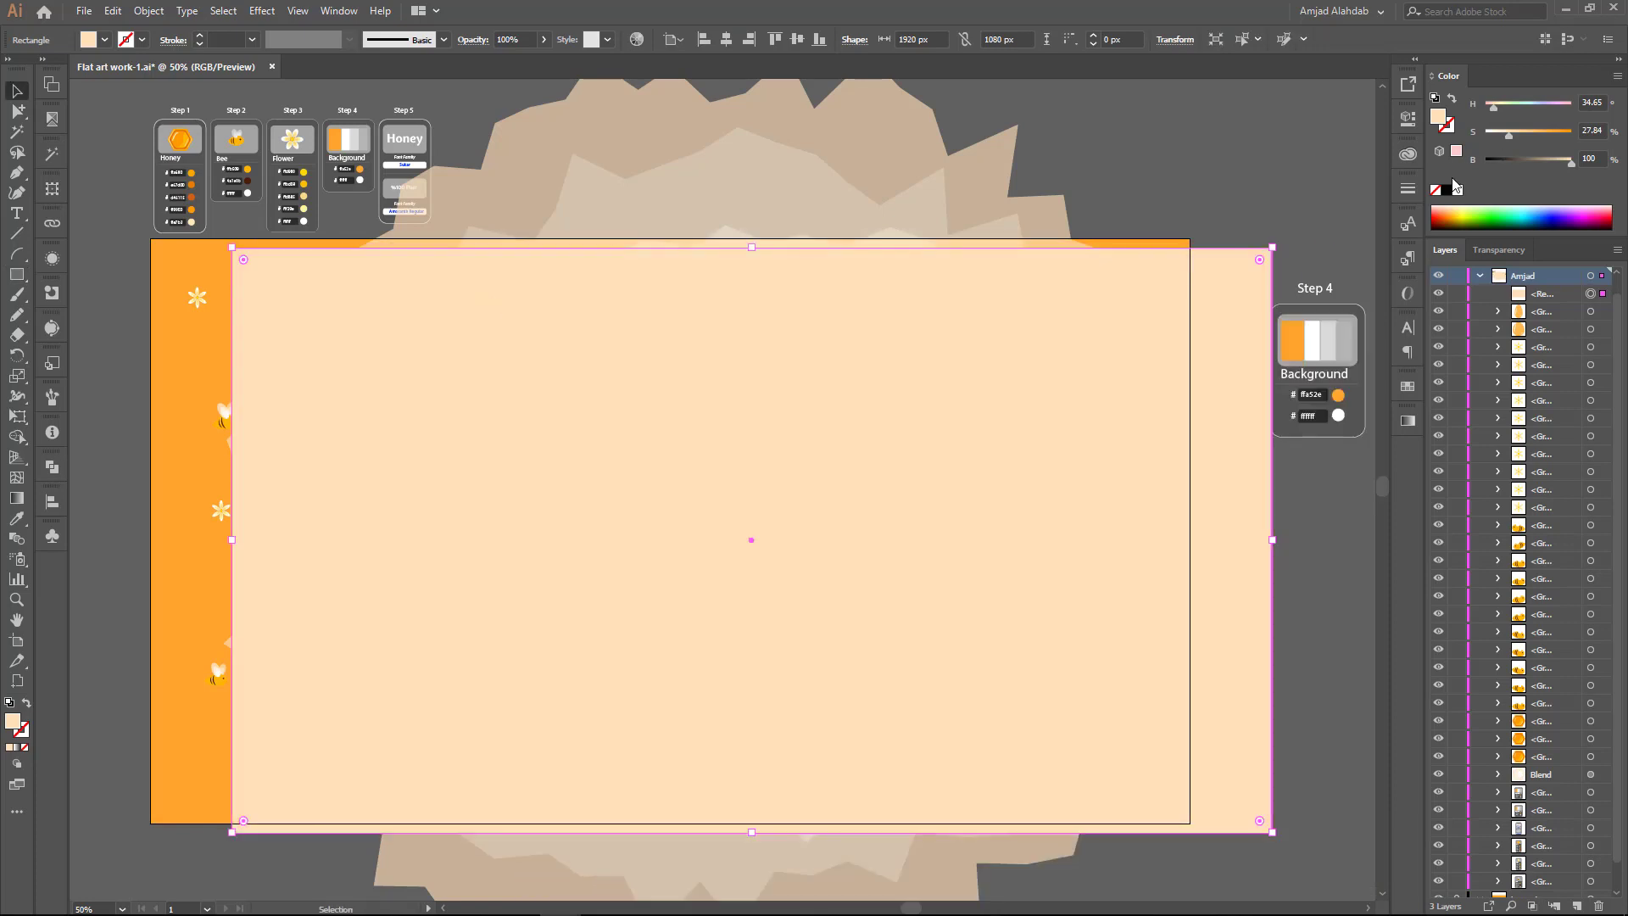
left_click(1433, 192)
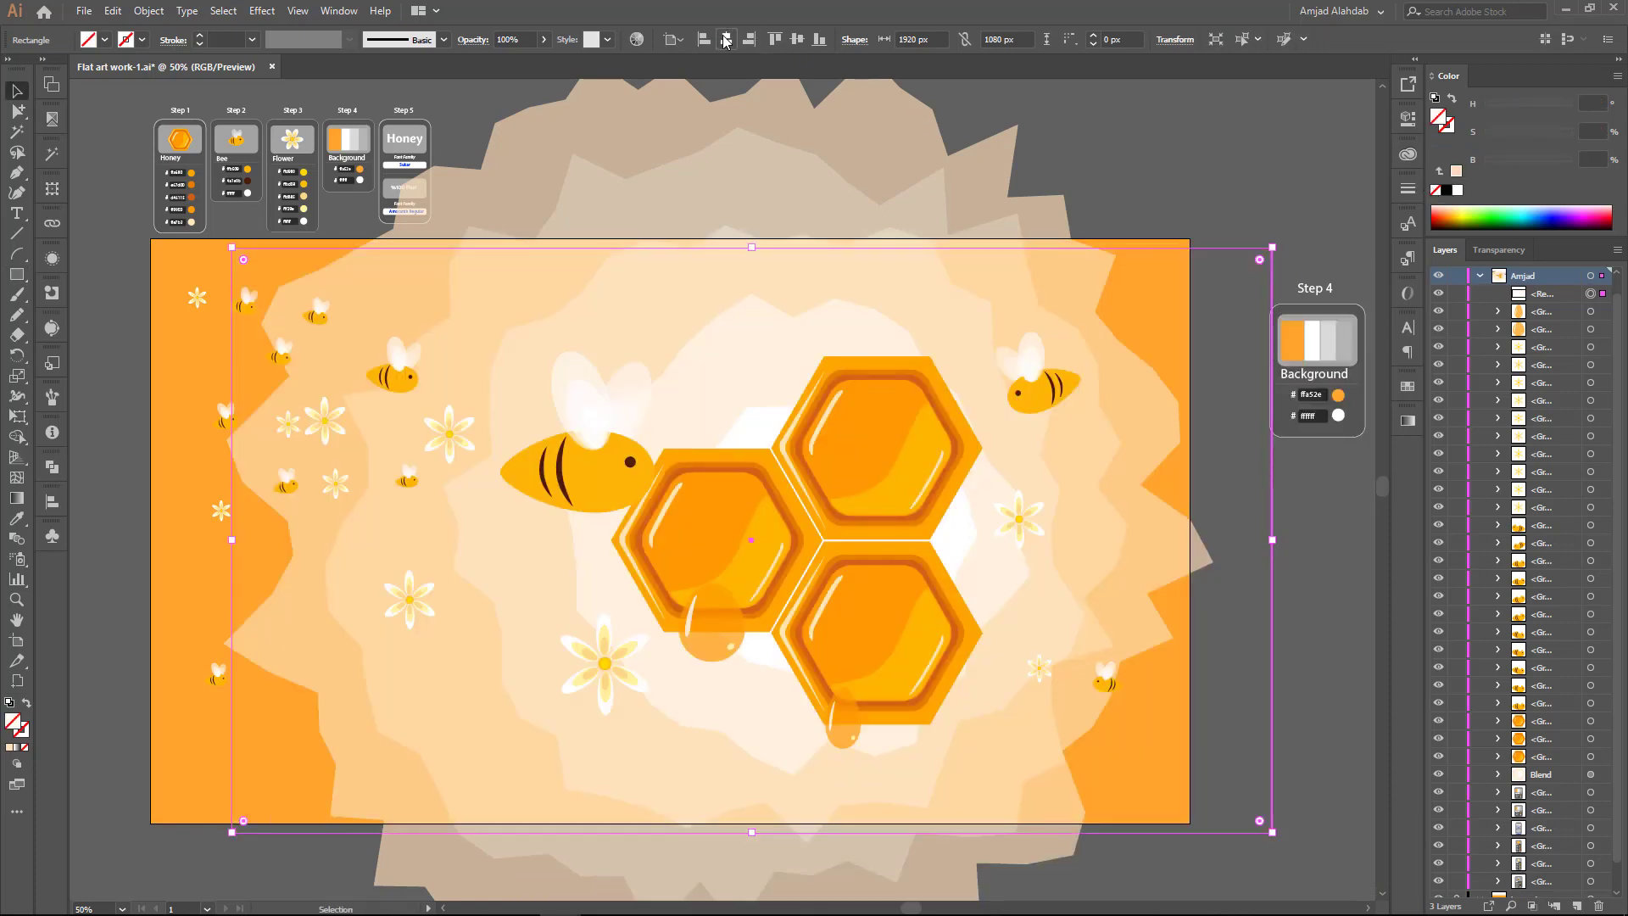
left_click(725, 40)
left_click(797, 39)
Step: Clip the background blend to the rectangle and move the clip group below the honeycomb artwork
left_click(827, 198, "shift")
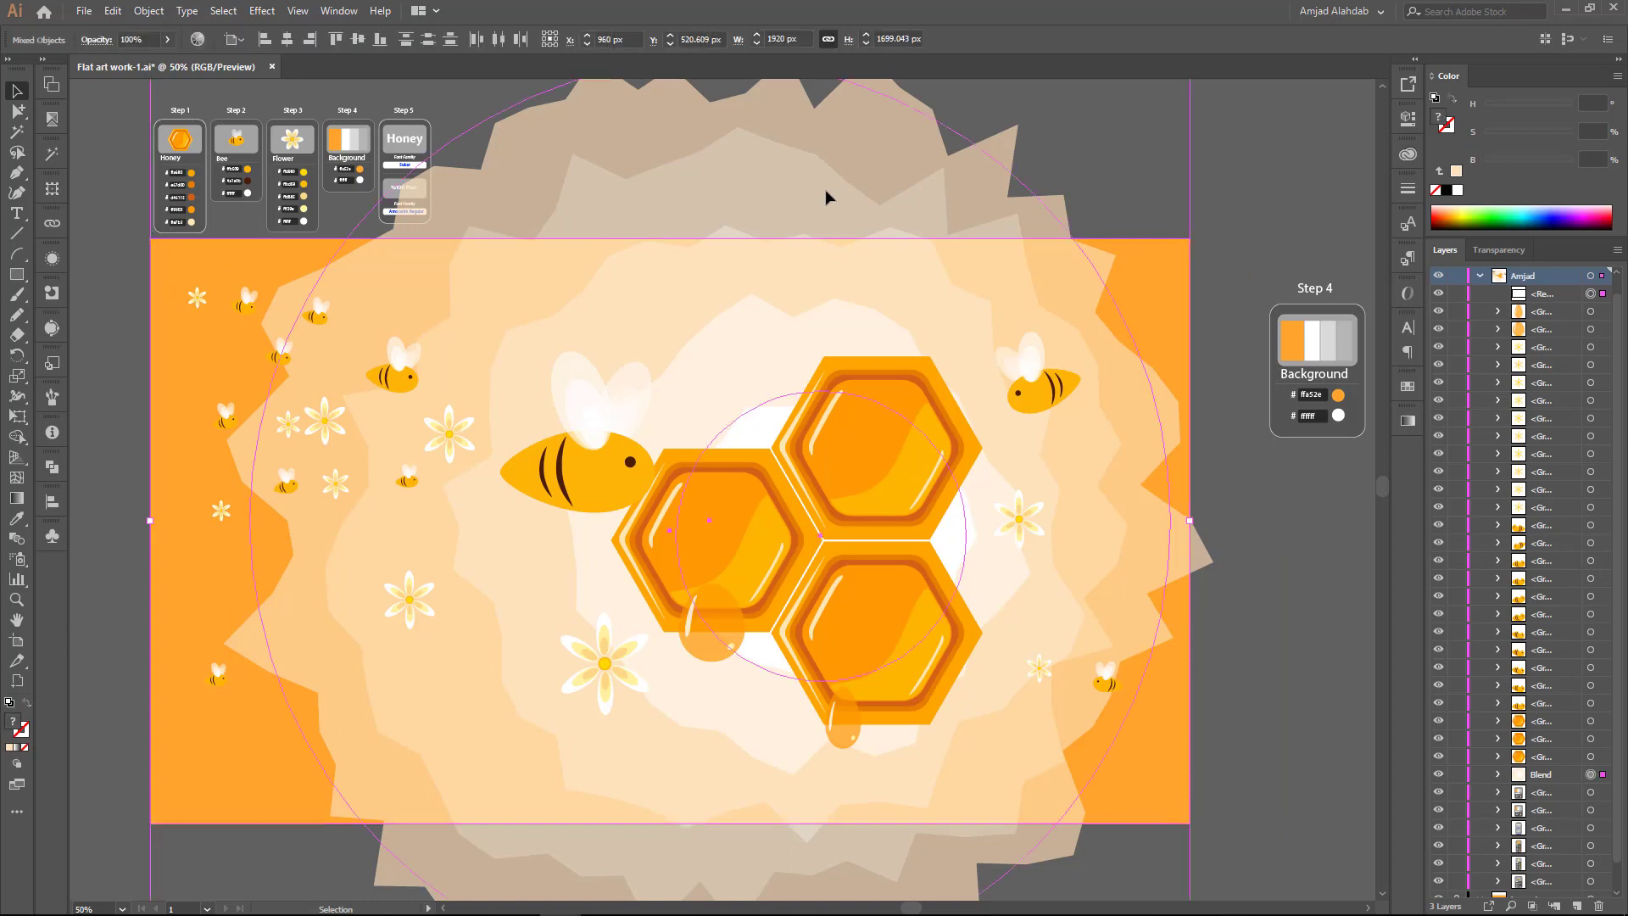
right_click(806, 207)
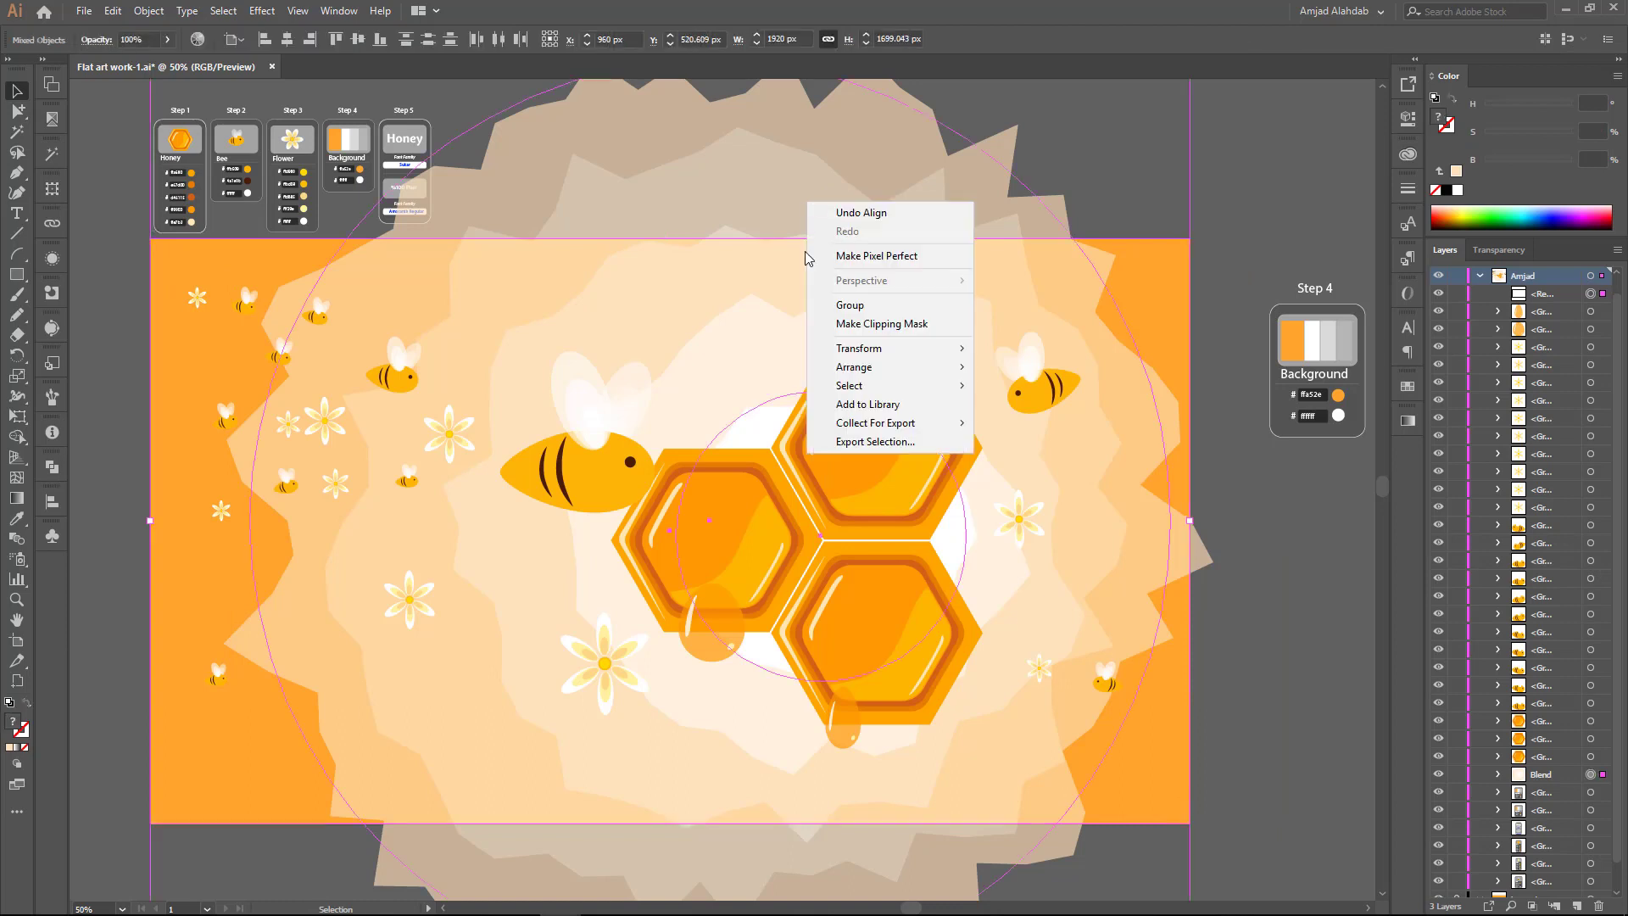
left_click(878, 323)
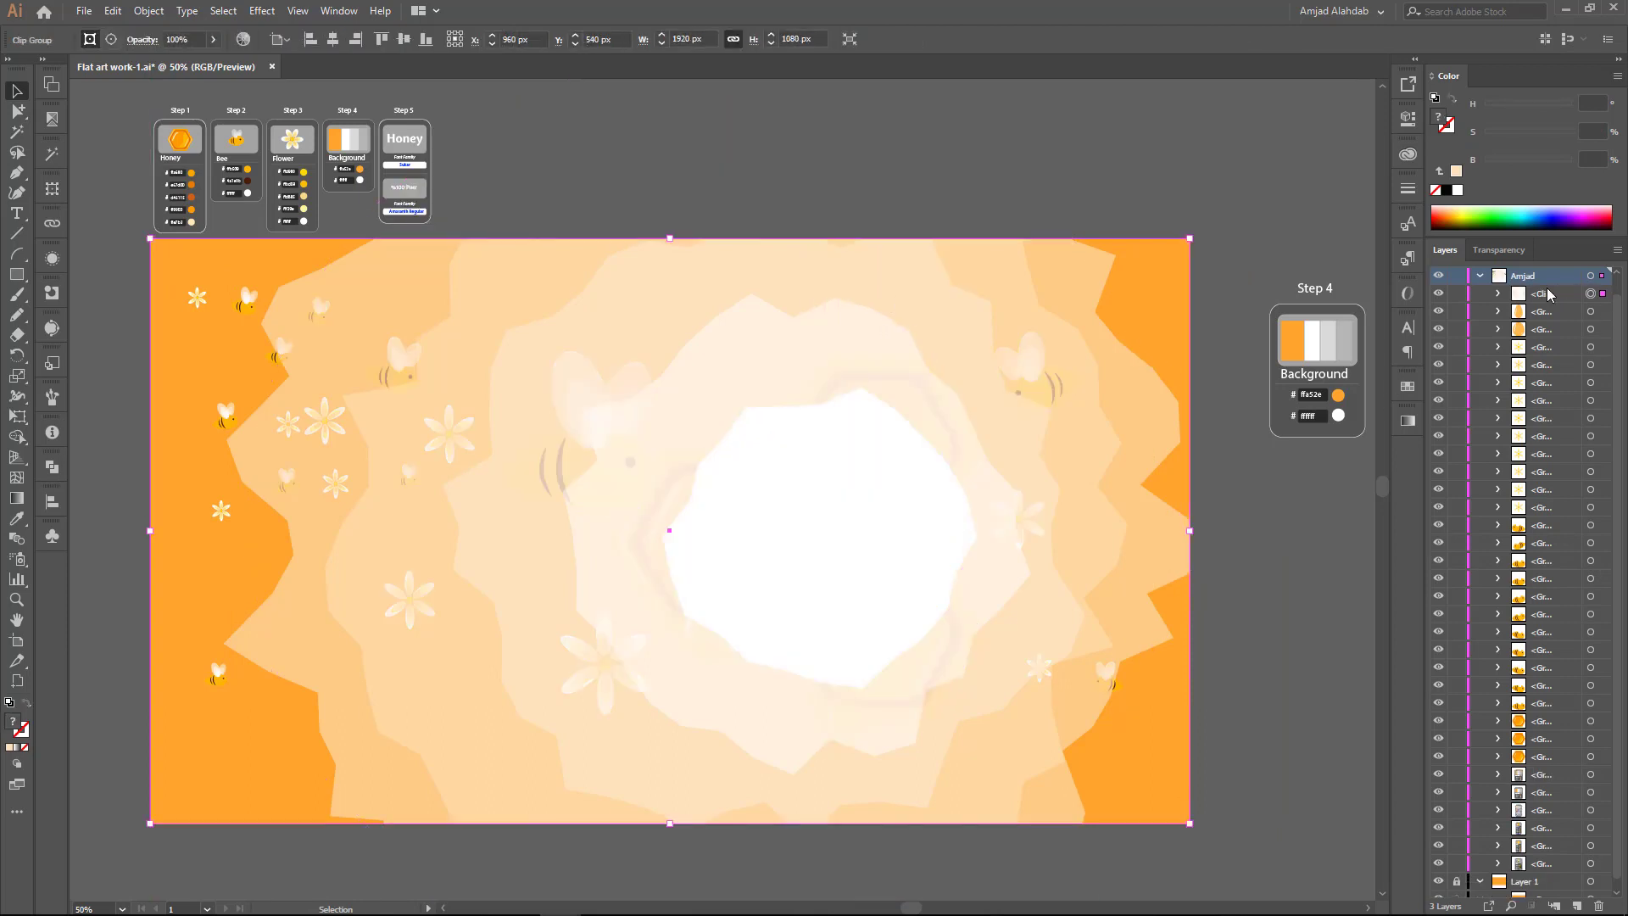
left_click_drag(1548, 294, 1543, 872)
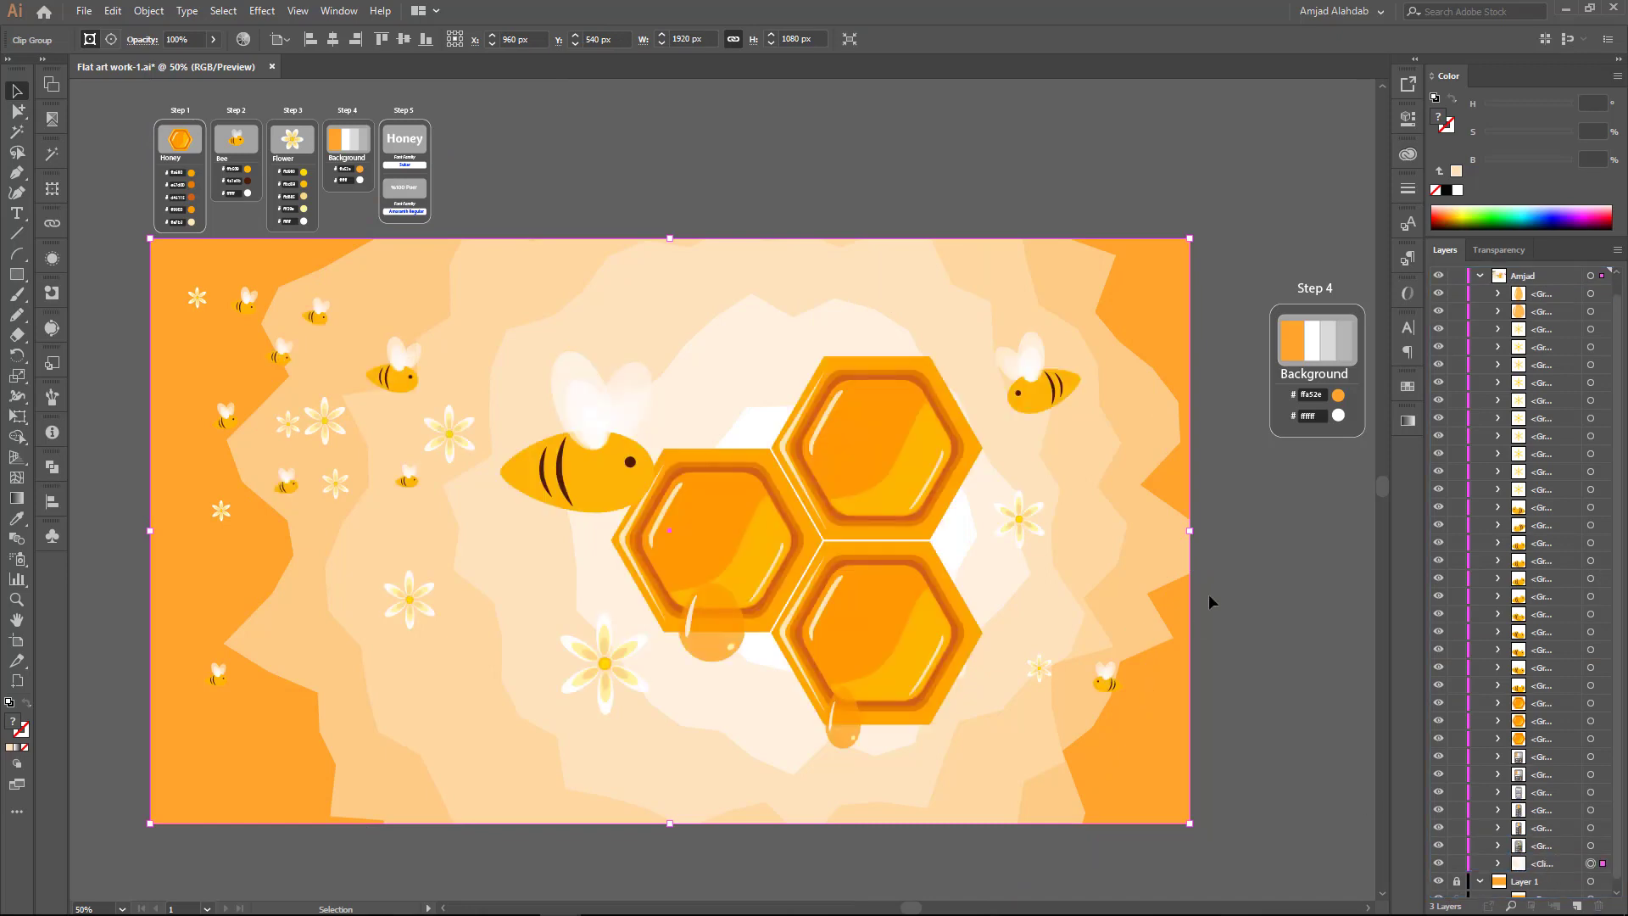
scroll(953, 434, "down", 1)
Step: Fade the large pale ellipse behind the honeycomb to 30% opacity
left_click(1325, 332)
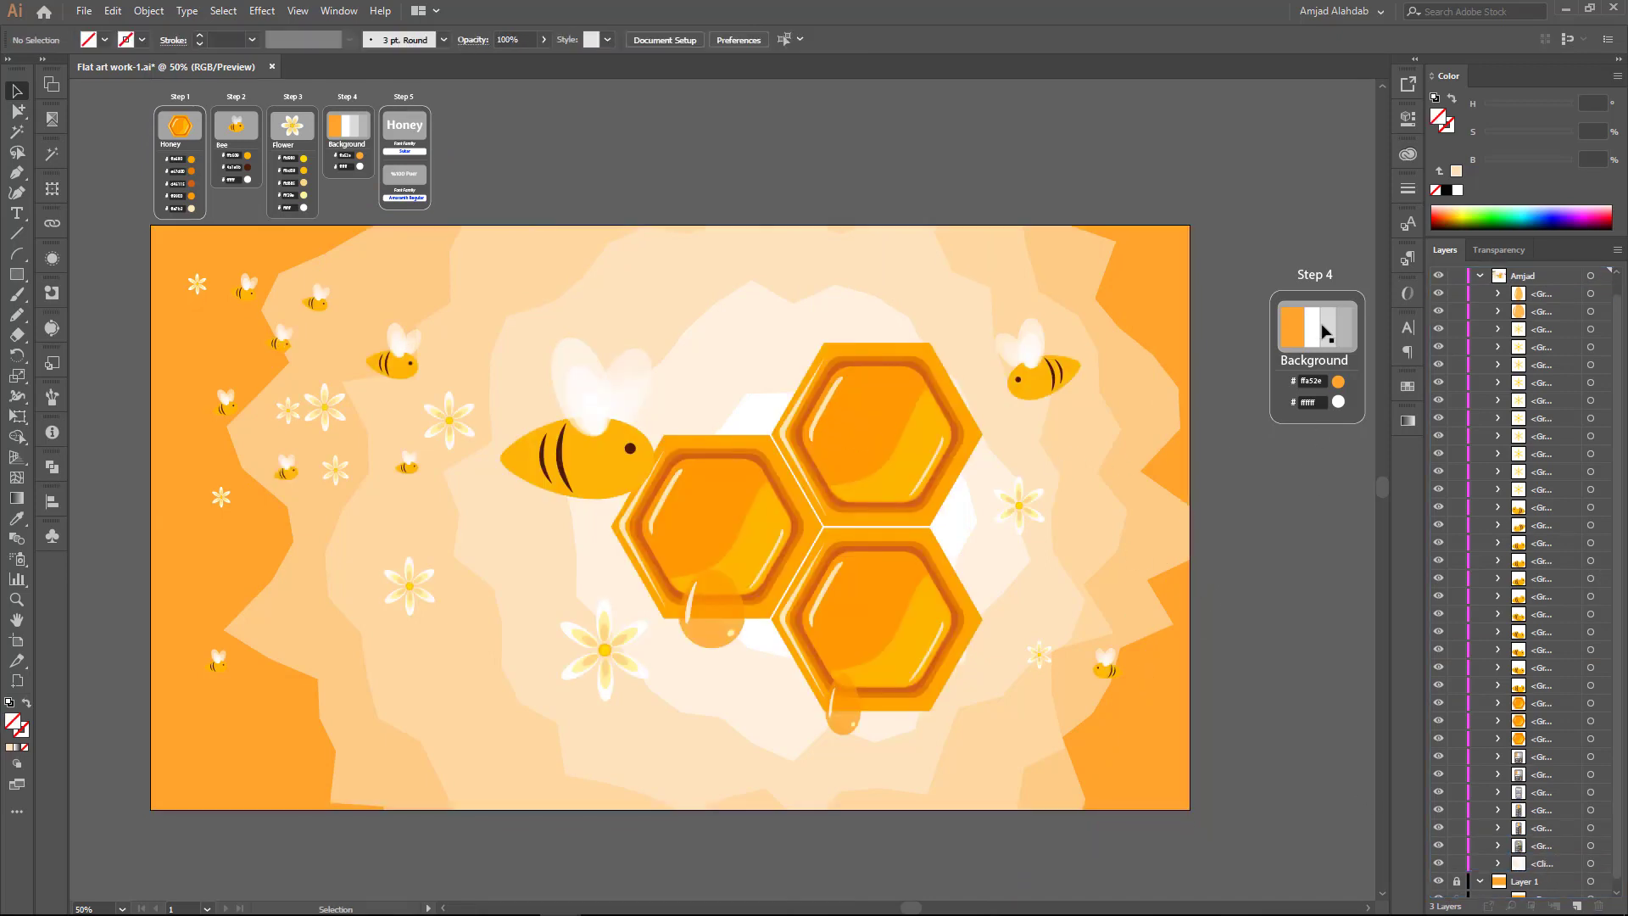
left_click_drag(778, 292, 805, 299)
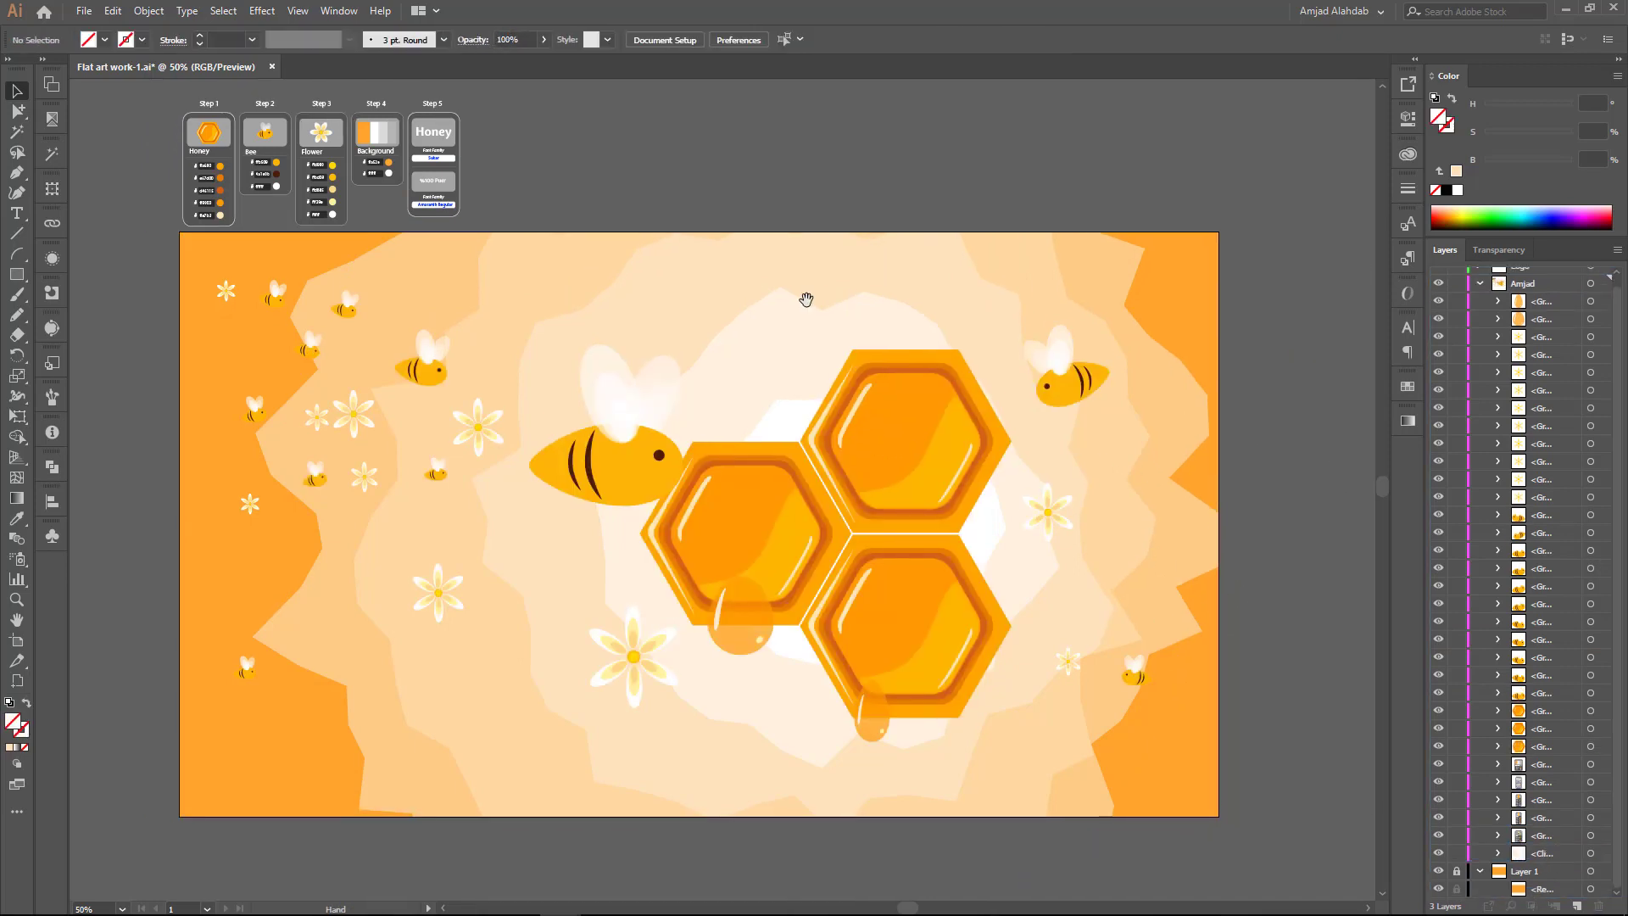
key("a")
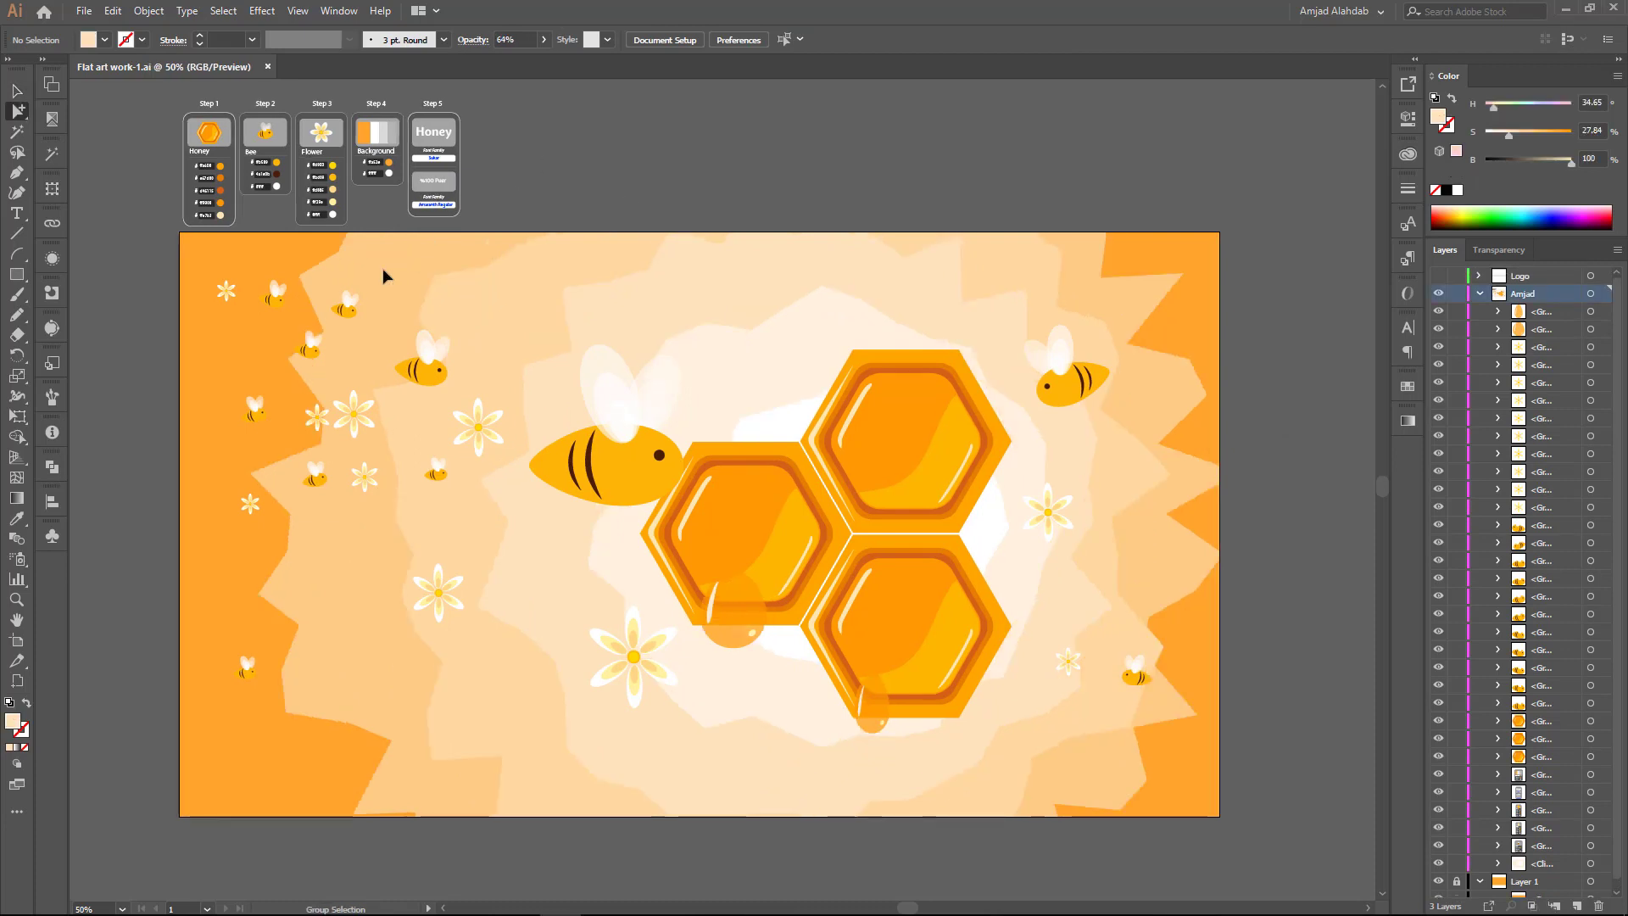
left_click(383, 268, "alt")
left_click(558, 39)
type("30")
key("Return")
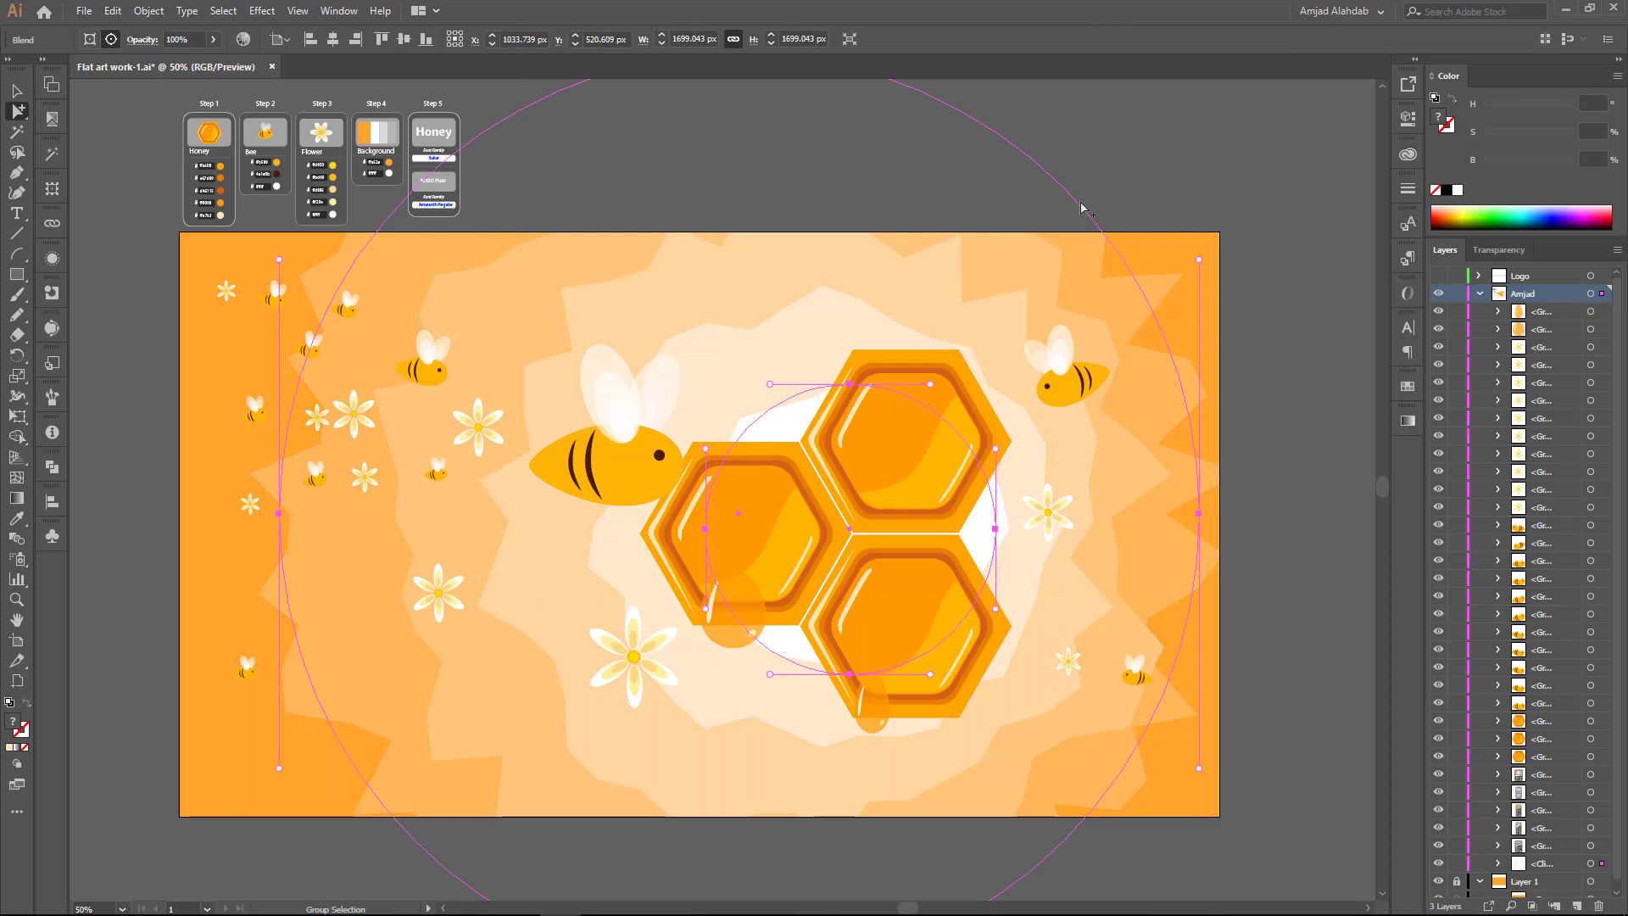
Step: Copy the Honey text from the Step 5 card and enlarge it at the poster's lower left
left_click(576, 181)
left_click(436, 137)
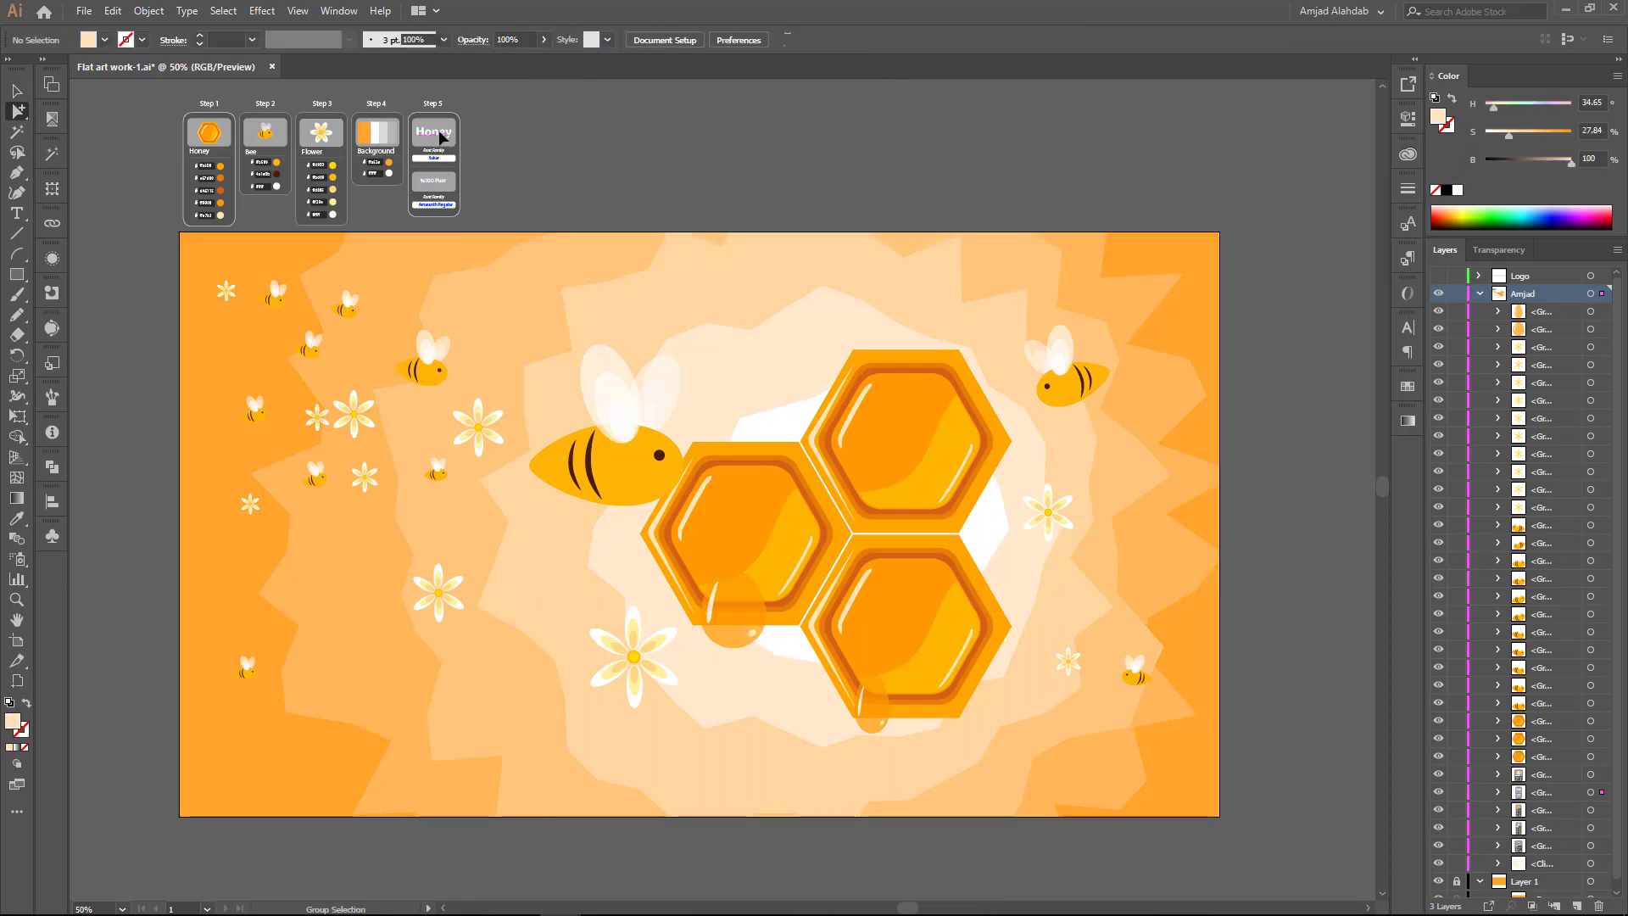
left_click(433, 131)
left_click(113, 10)
left_click(140, 91)
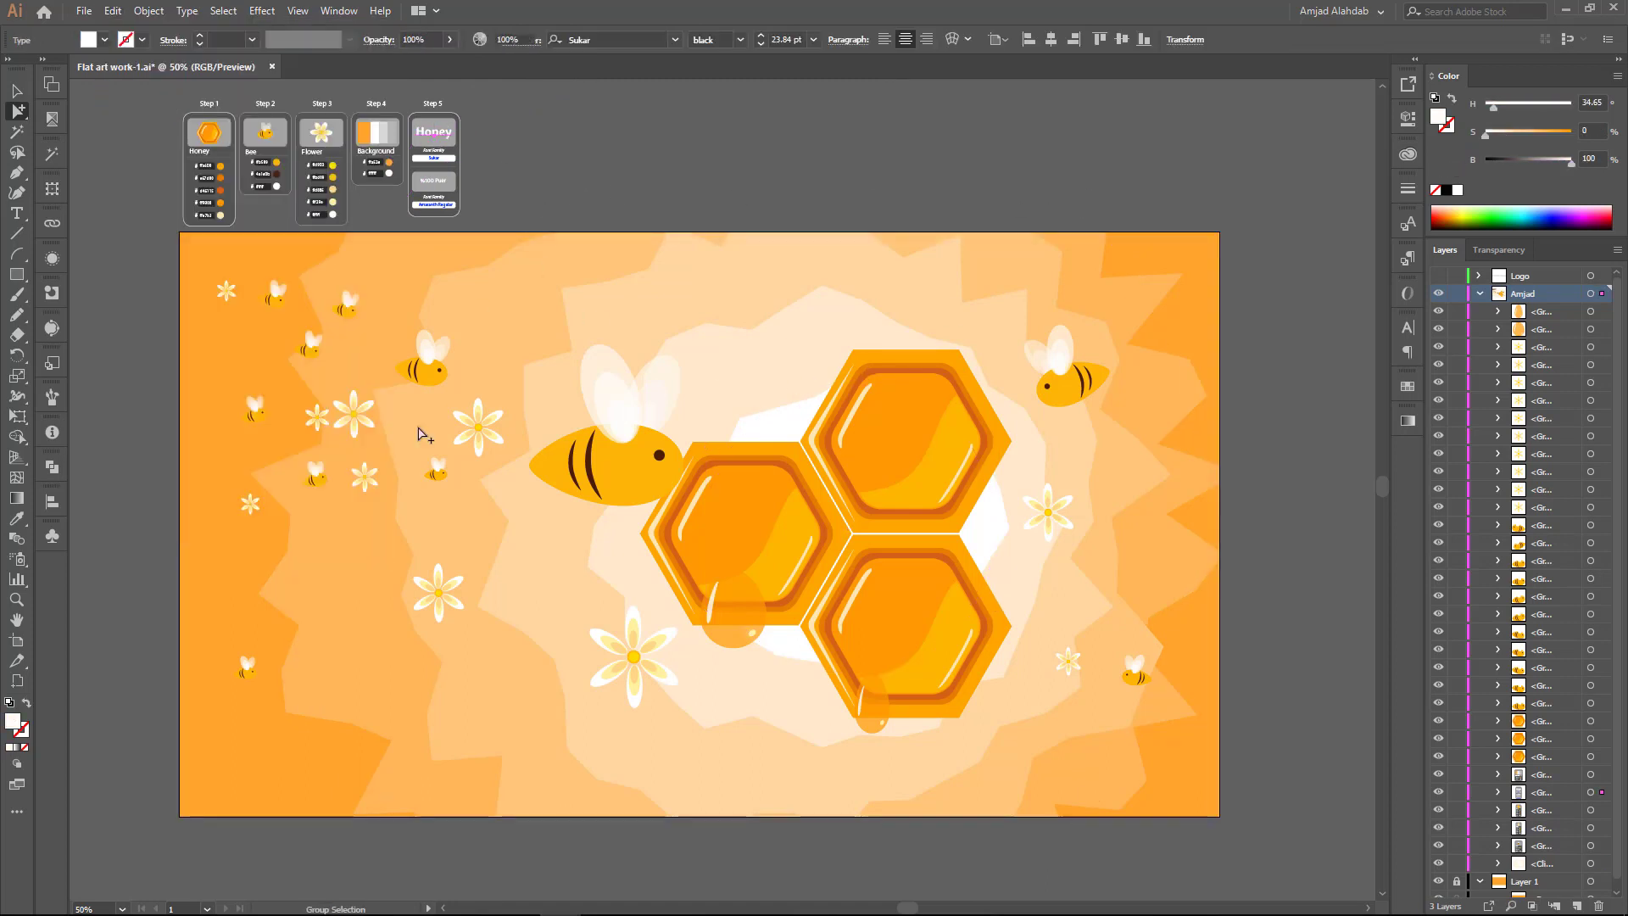
key("v")
key("ctrl+v")
mouse_move(465, 589)
left_mouse_down()
mouse_move(573, 648)
mouse_move(498, 669)
mouse_move(492, 631)
left_mouse_up()
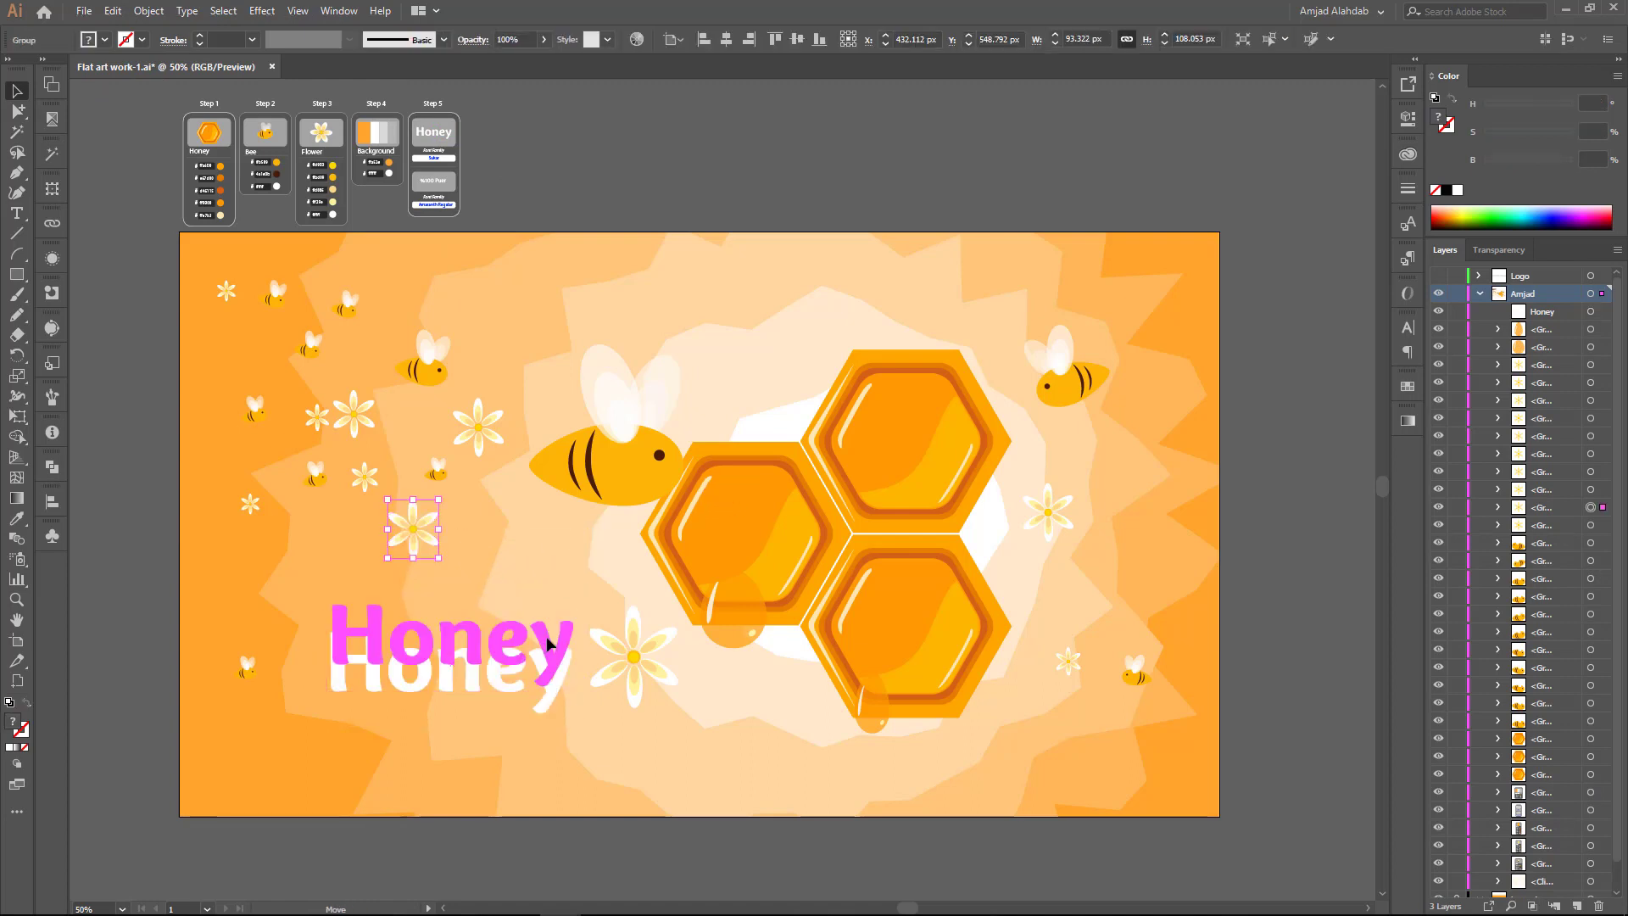
key("ctrl+plus")
left_click_drag(737, 488, 466, 360)
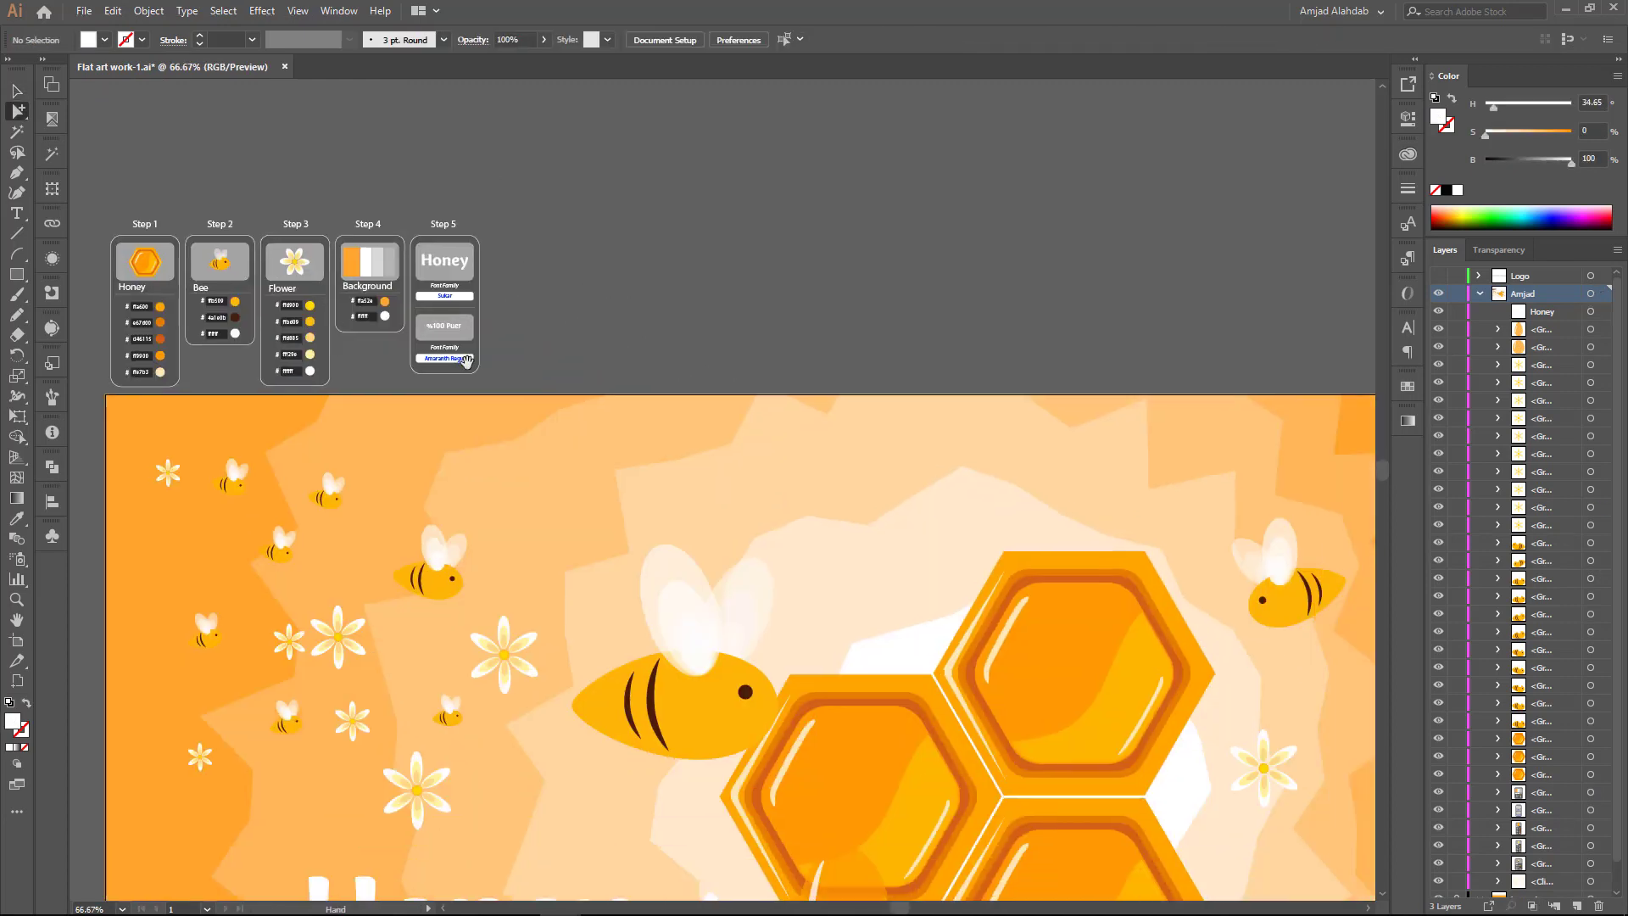
key("ctrl+plus")
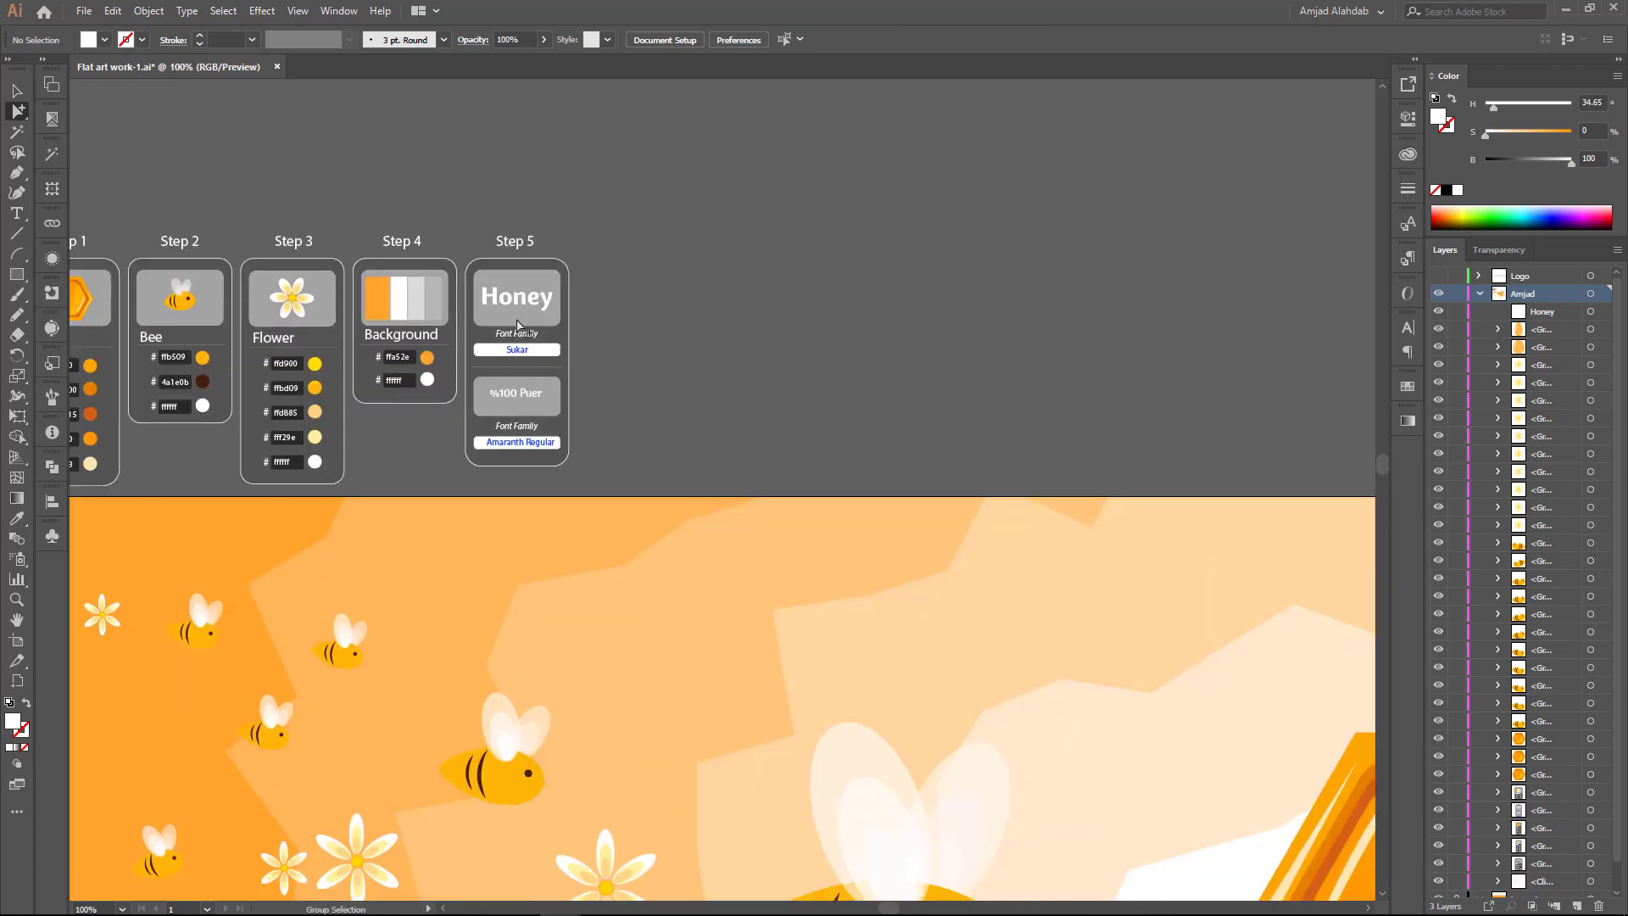
Step: Copy the %100 Puer text from the Step 5 card and place it below Honey
left_click(518, 399)
left_click(112, 11)
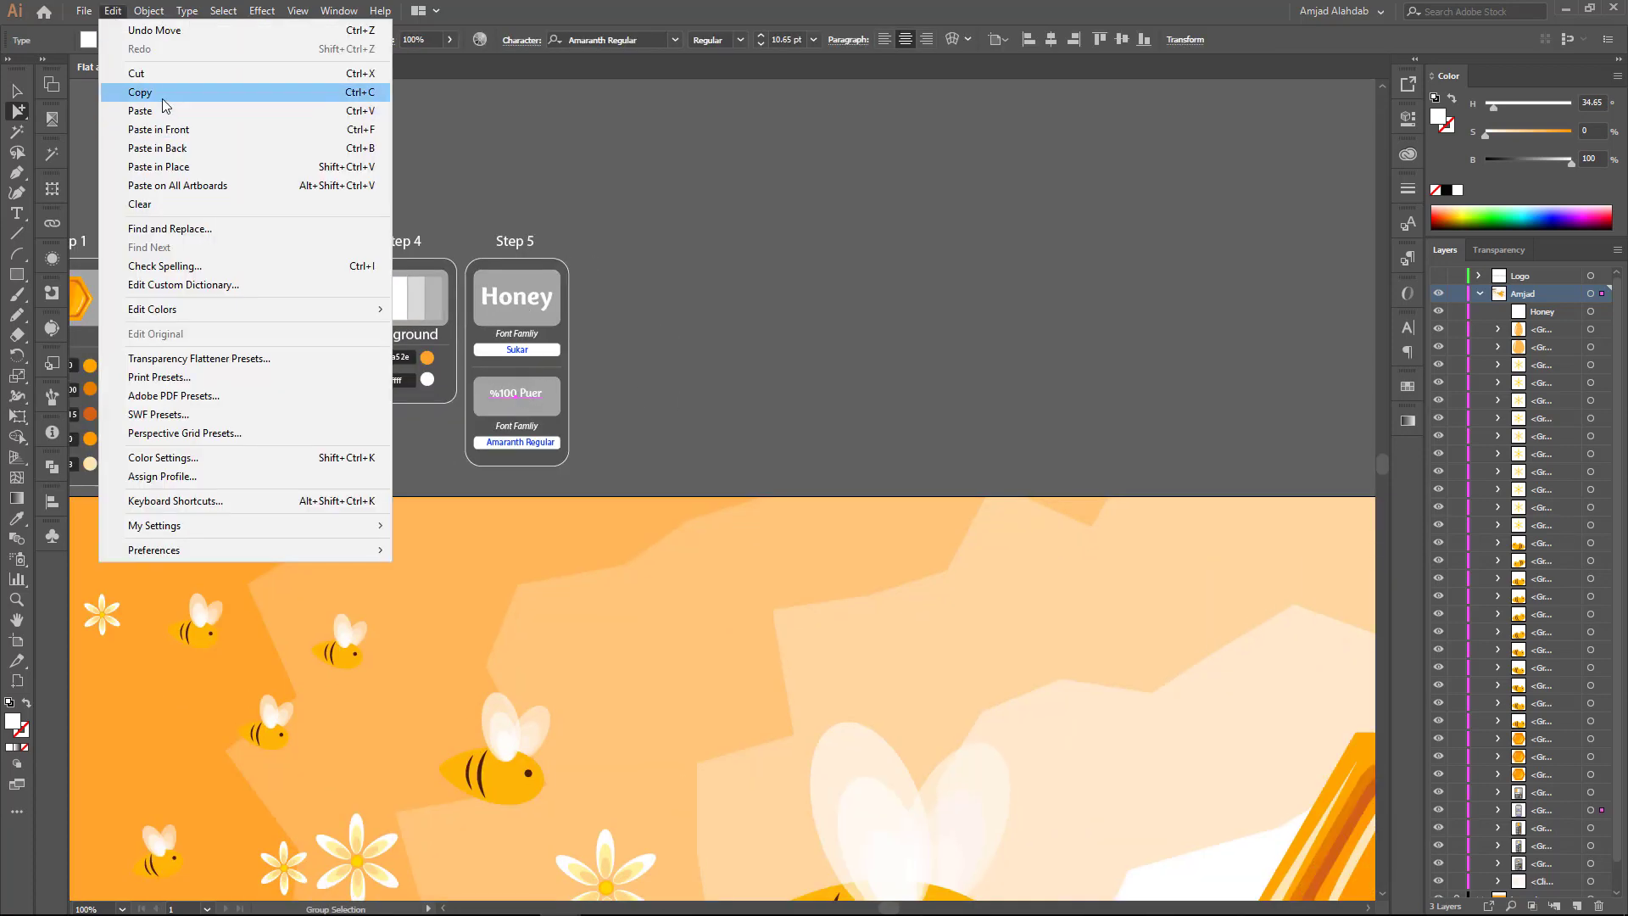
left_click(161, 93)
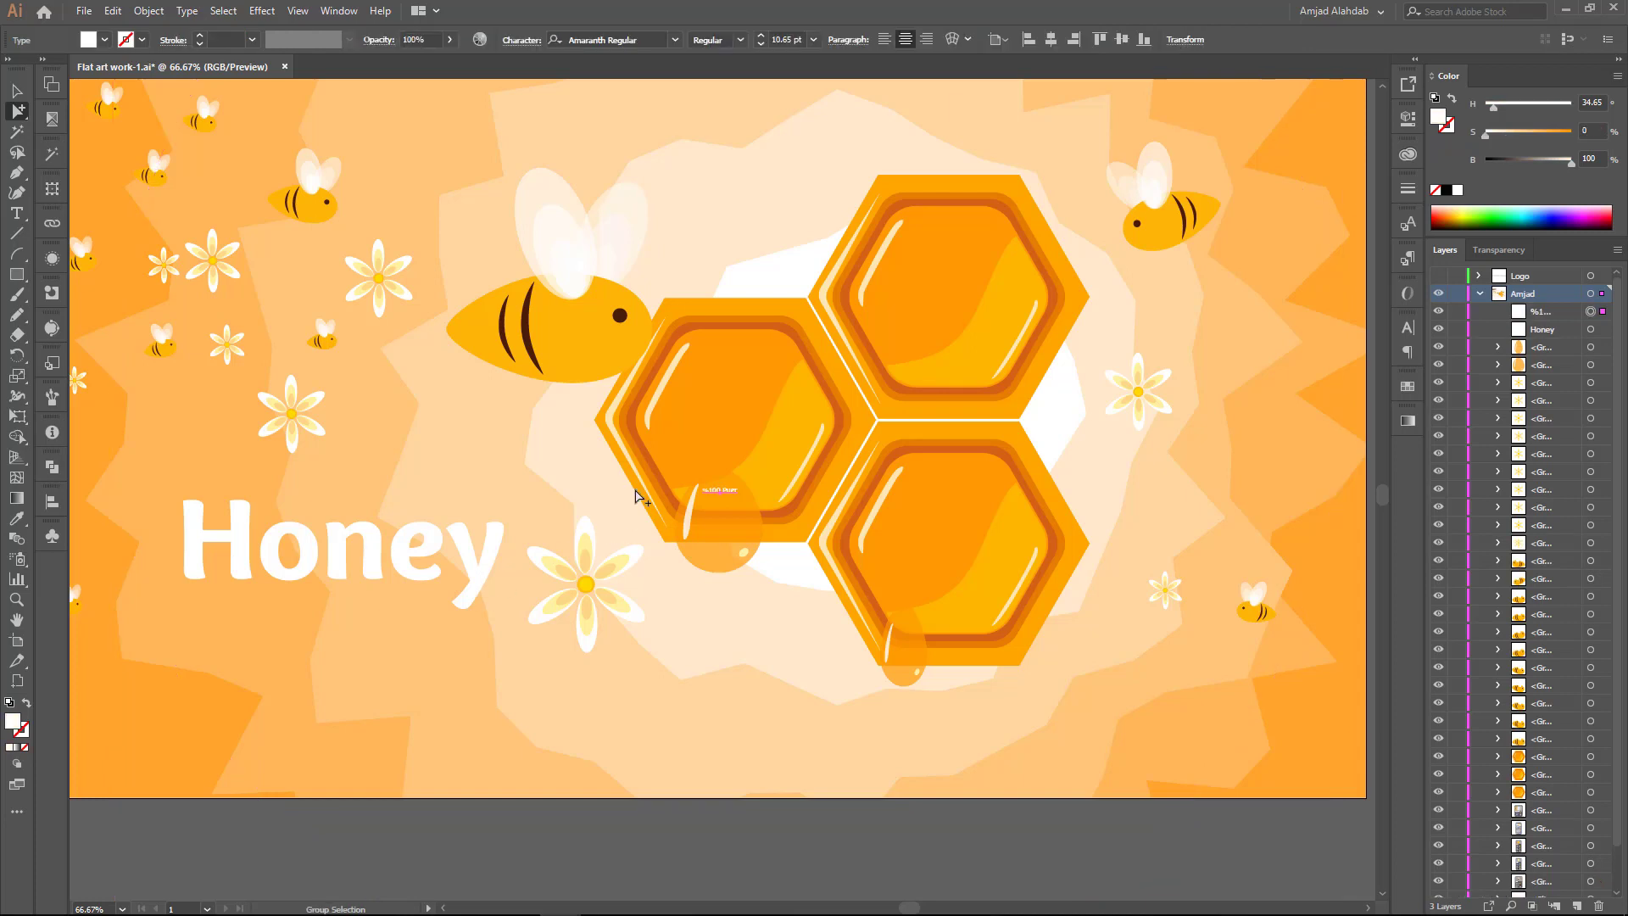
key("v")
key("ctrl+v")
left_click_drag(386, 628, 520, 655)
Step: Tilt the Honey title and %100 Puer subtitle slightly
left_click(453, 580, "shift")
left_click_drag(462, 570, 491, 661)
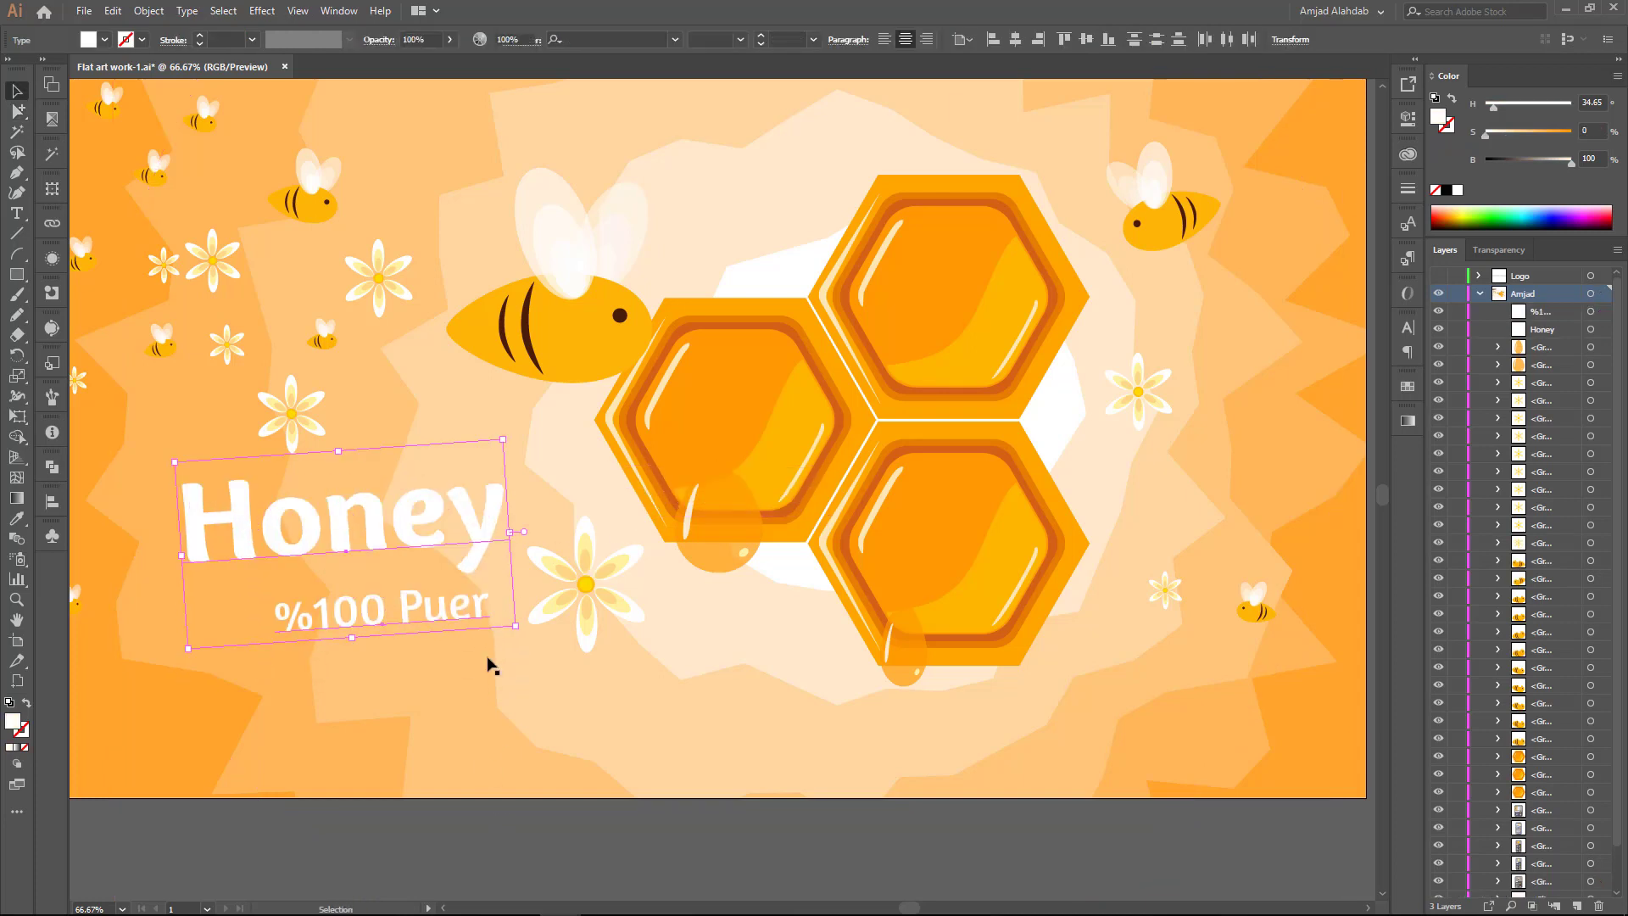
left_click(560, 517)
Step: Move a small bee beside the lower daisy and hide the panels to view the artwork
mouse_move(322, 348)
left_mouse_down()
mouse_move(710, 634)
mouse_move(708, 653)
left_mouse_up()
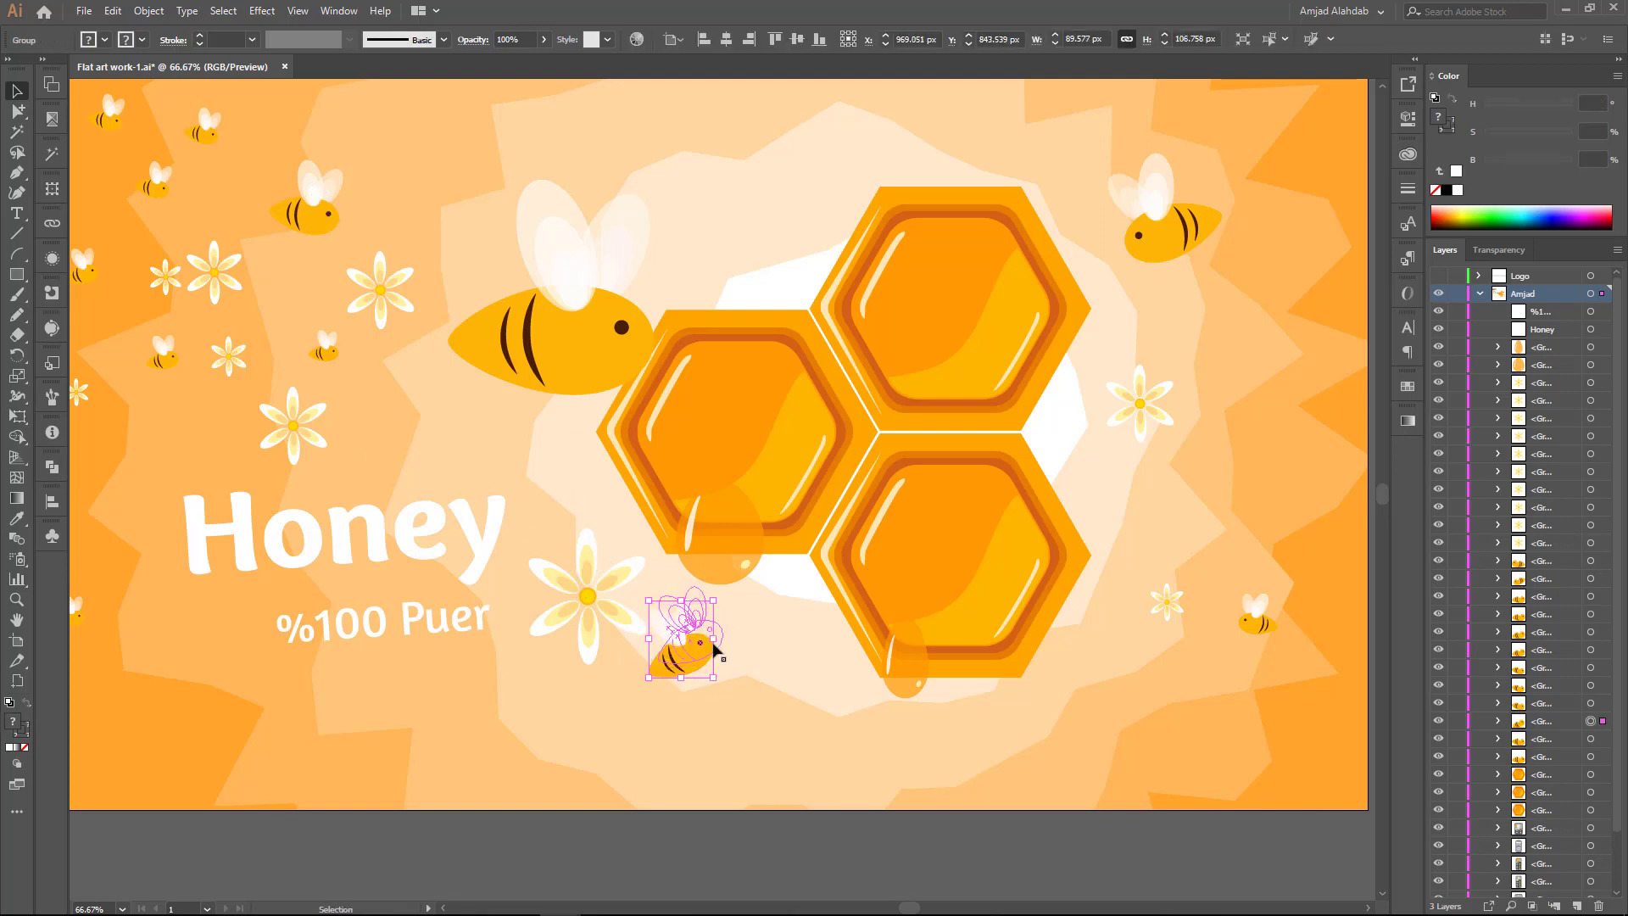
left_click(797, 642)
left_click_drag(761, 532, 783, 612)
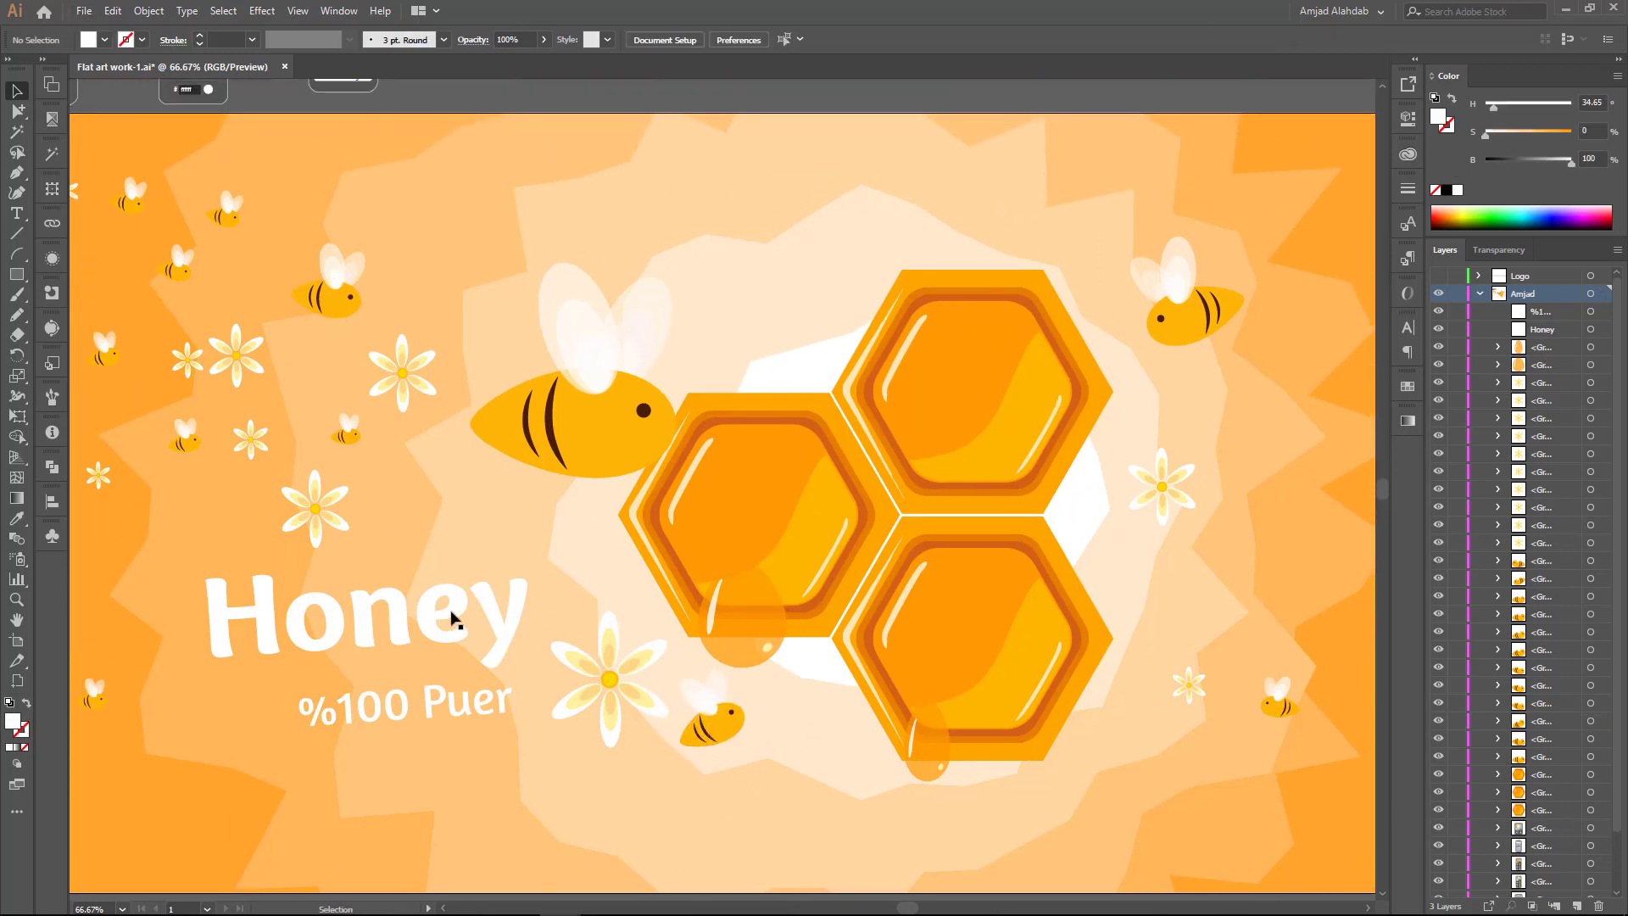
left_click(435, 698)
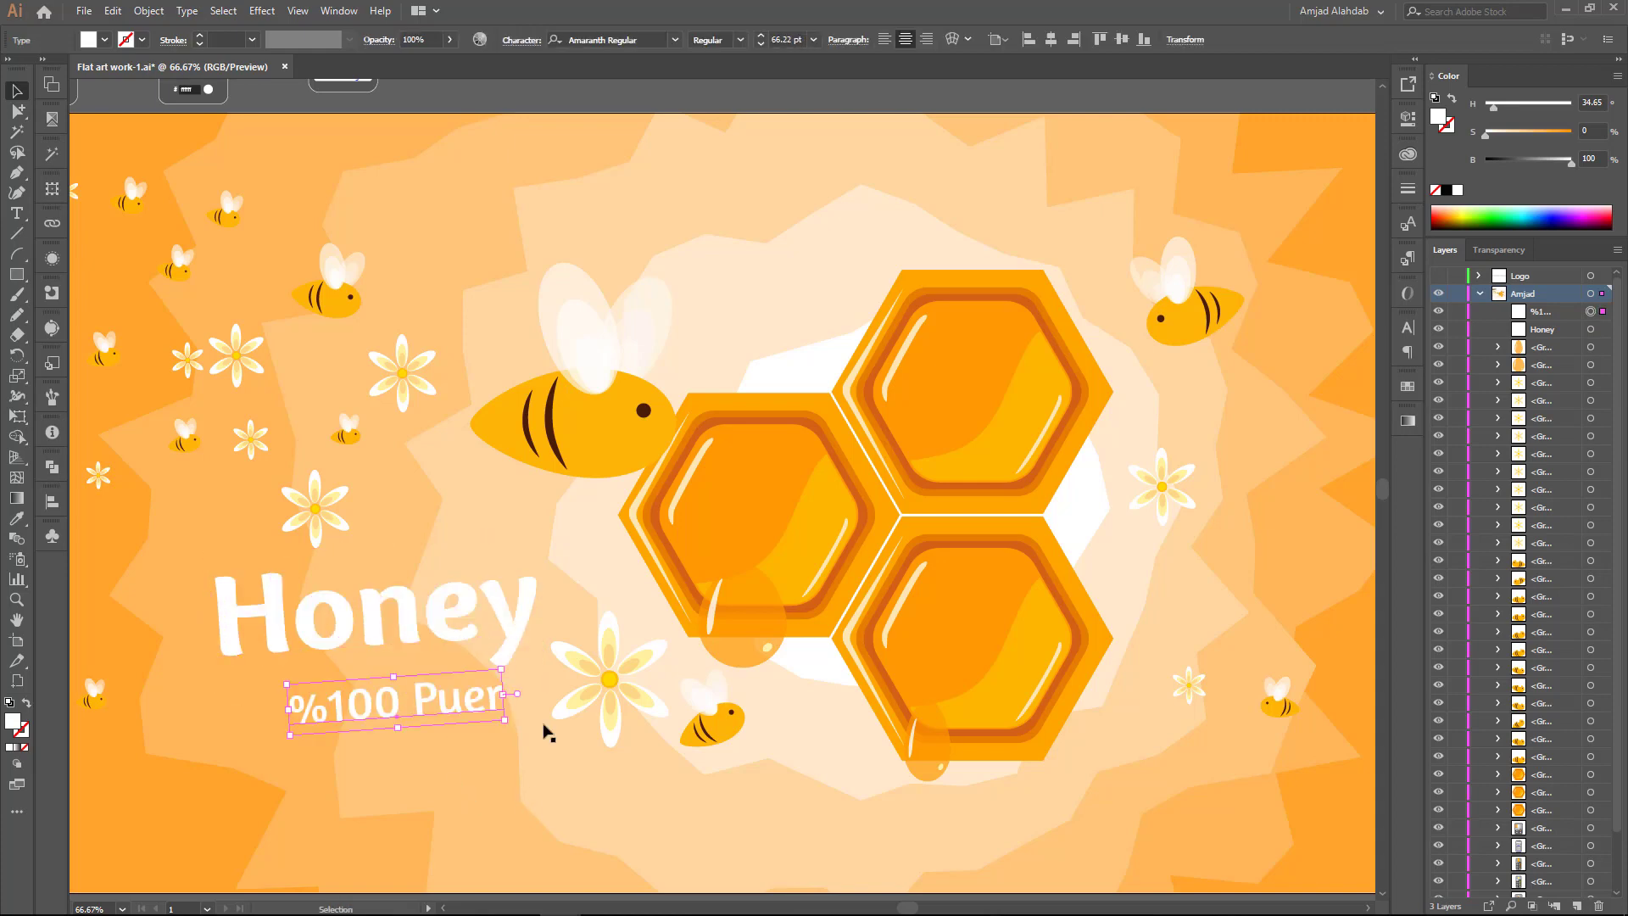
key("Tab")
left_click_drag(259, 223, 375, 320)
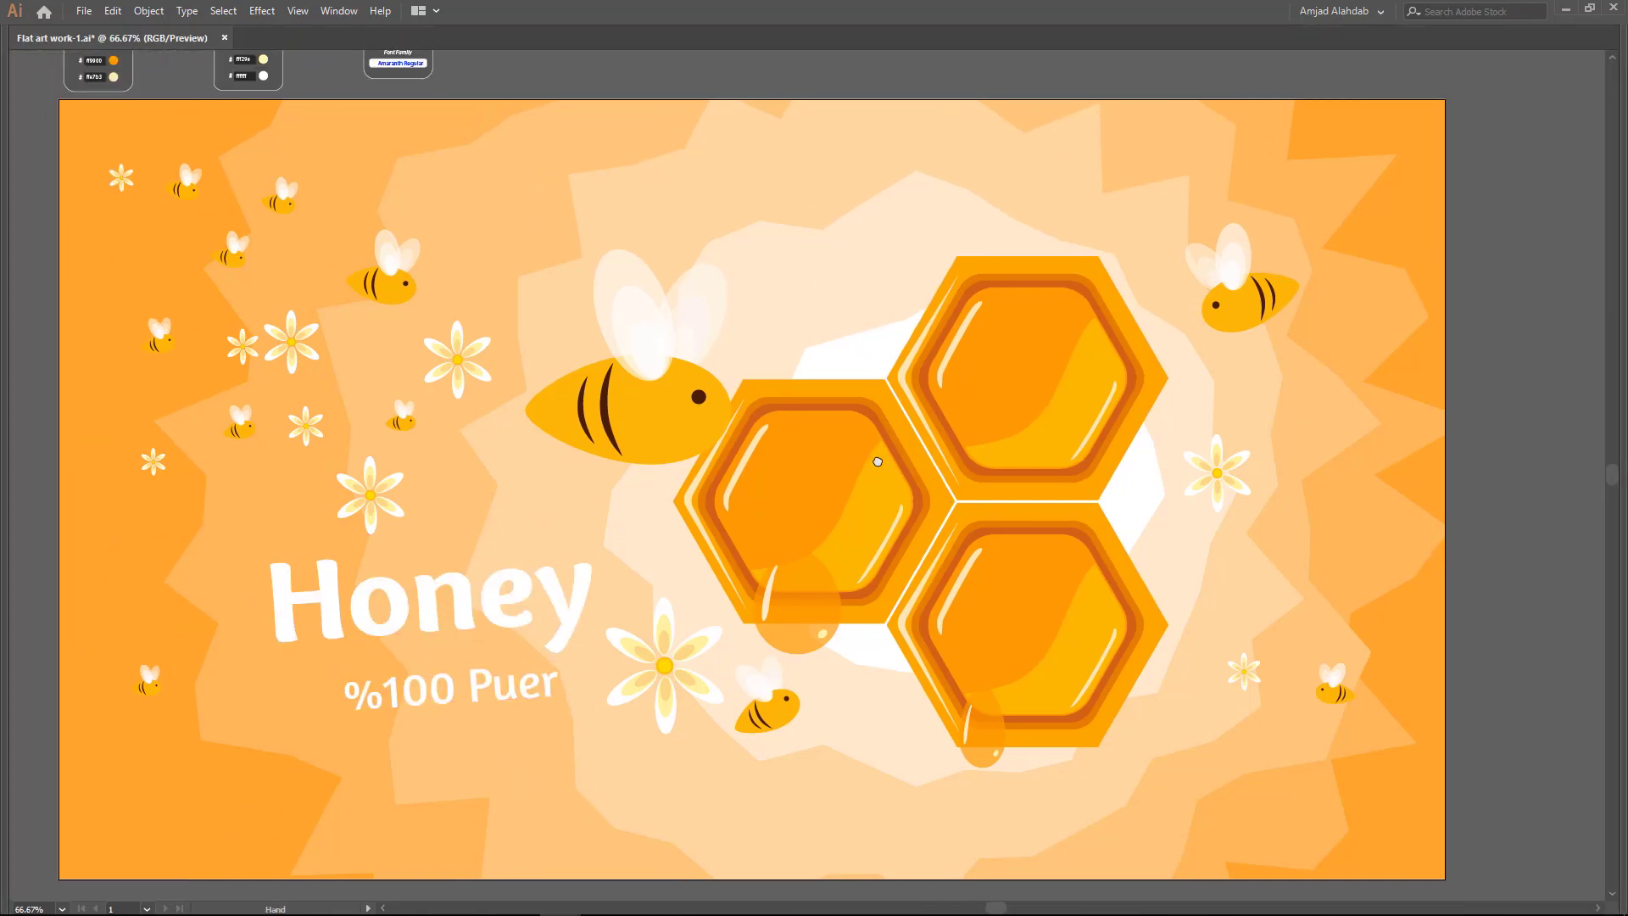
scroll(700, 431, "down", 2)
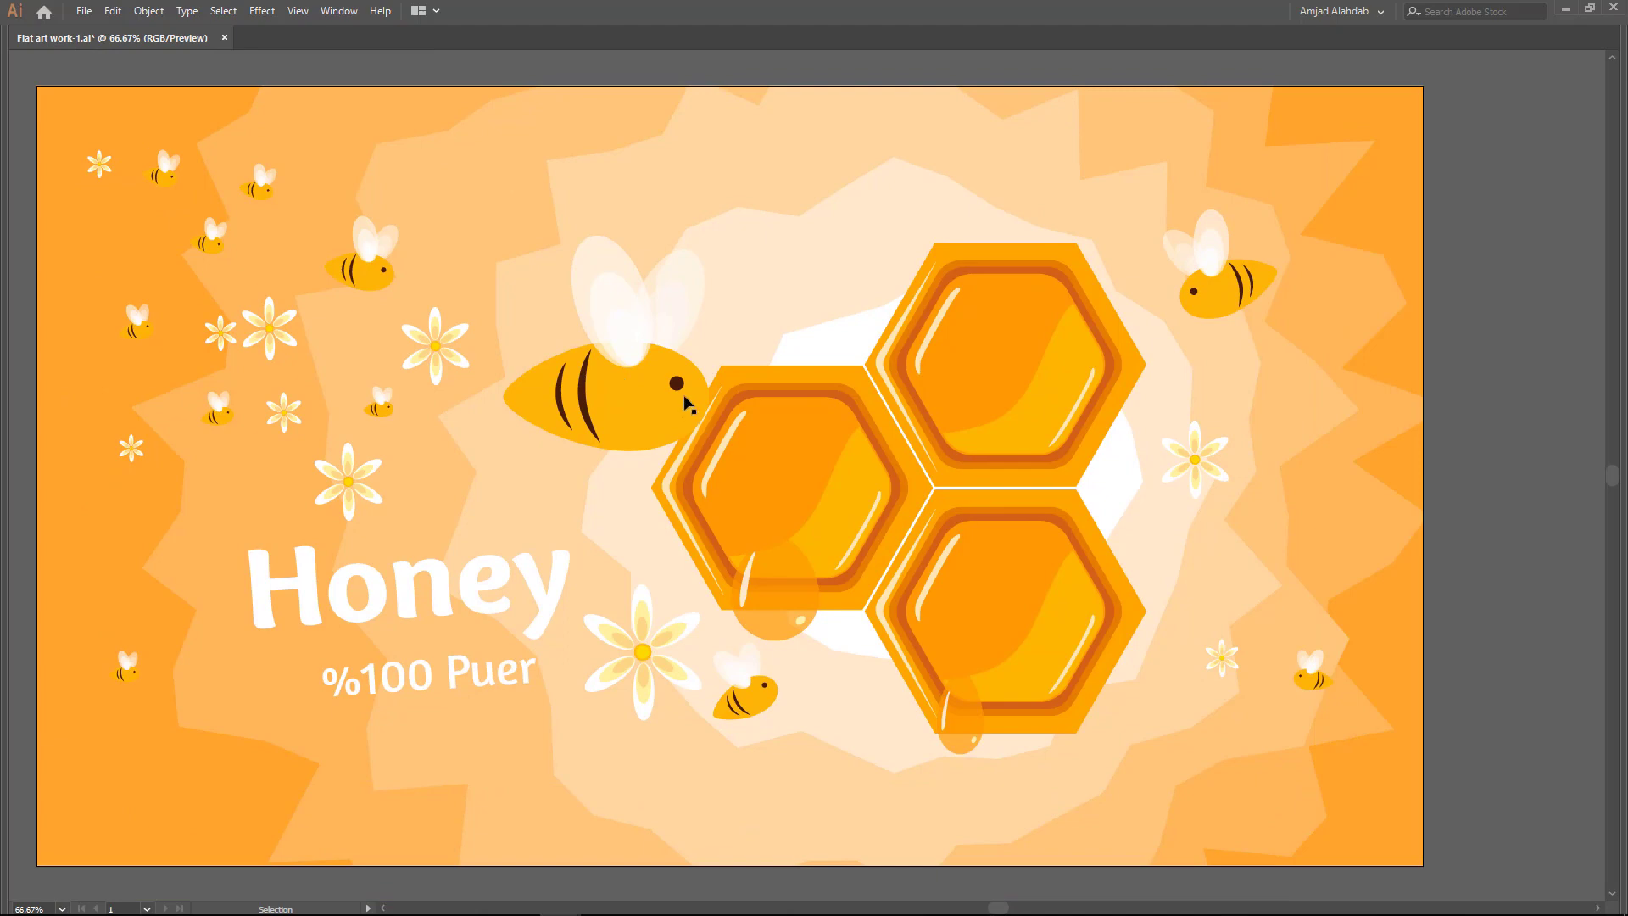
scroll(689, 423, "down", 1)
scroll(719, 470, "up", 1)
scroll(717, 470, "up", 1)
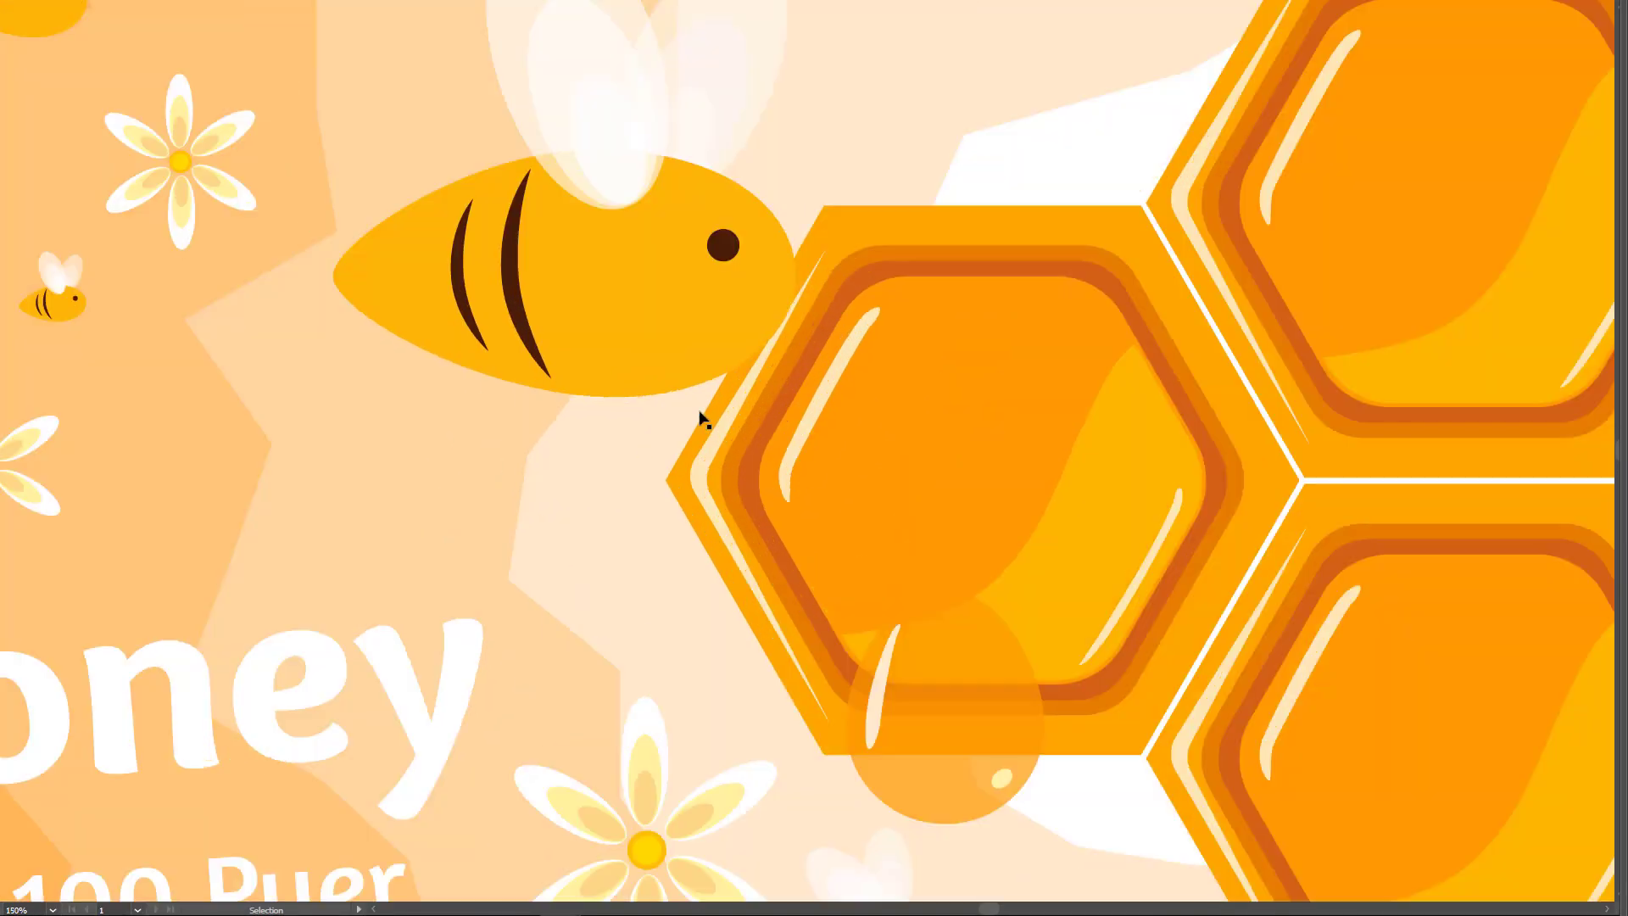
mouse_move(1106, 441)
left_mouse_down()
mouse_move(839, 325)
mouse_move(676, 562)
left_mouse_up()
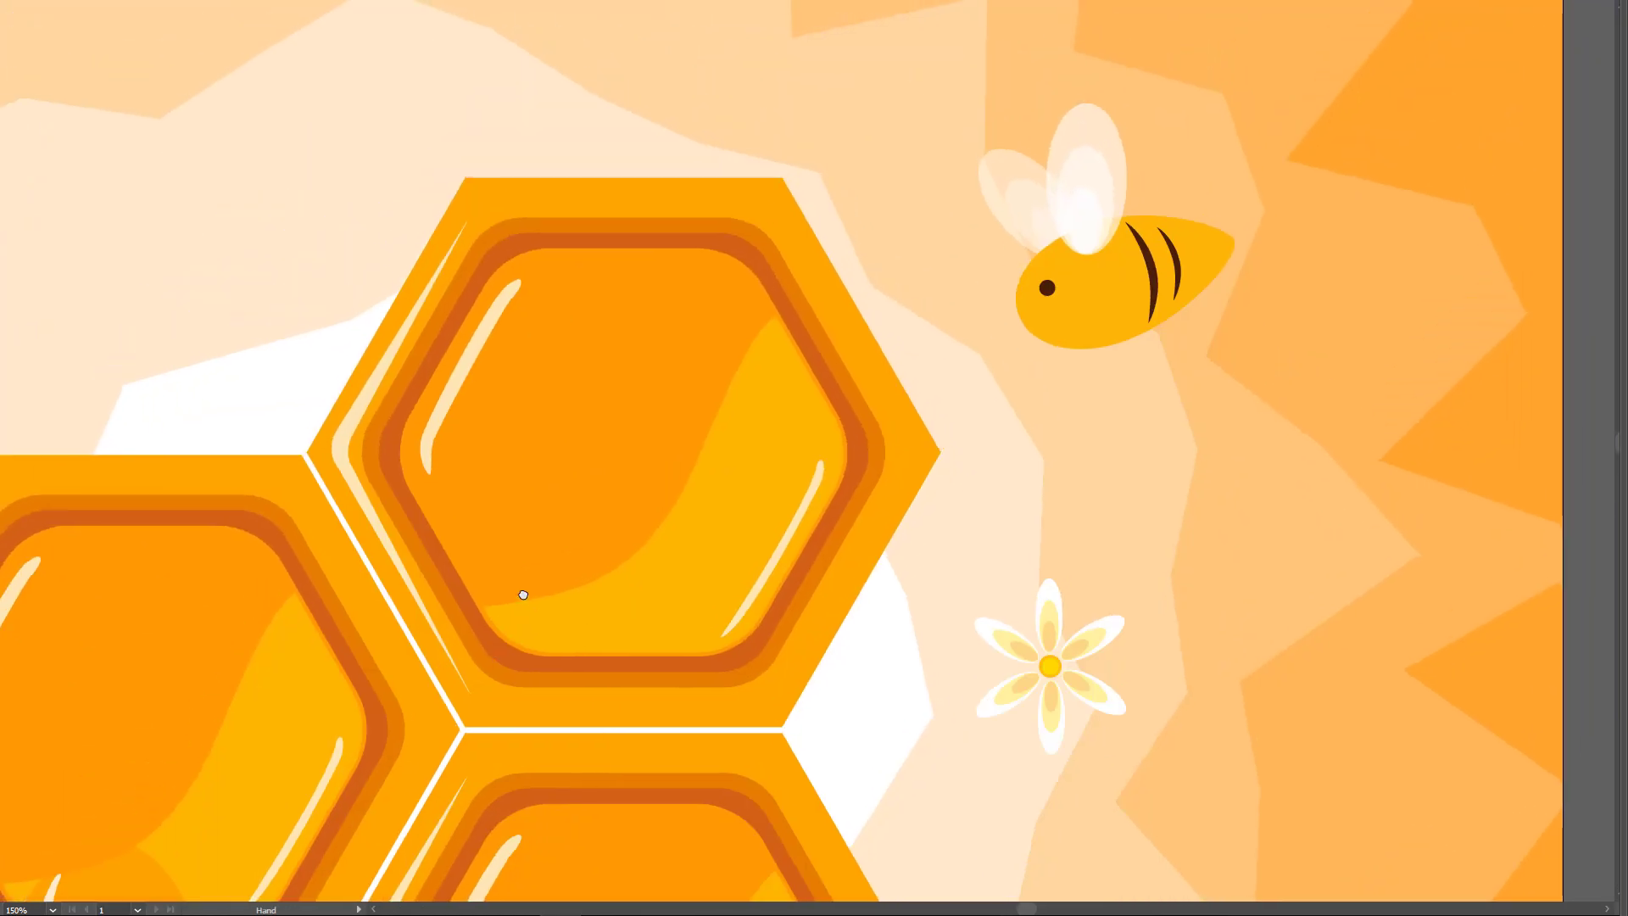
left_click_drag(526, 588, 1260, 503)
mouse_move(622, 481)
left_mouse_down()
mouse_move(796, 472)
mouse_move(1184, 530)
left_mouse_up()
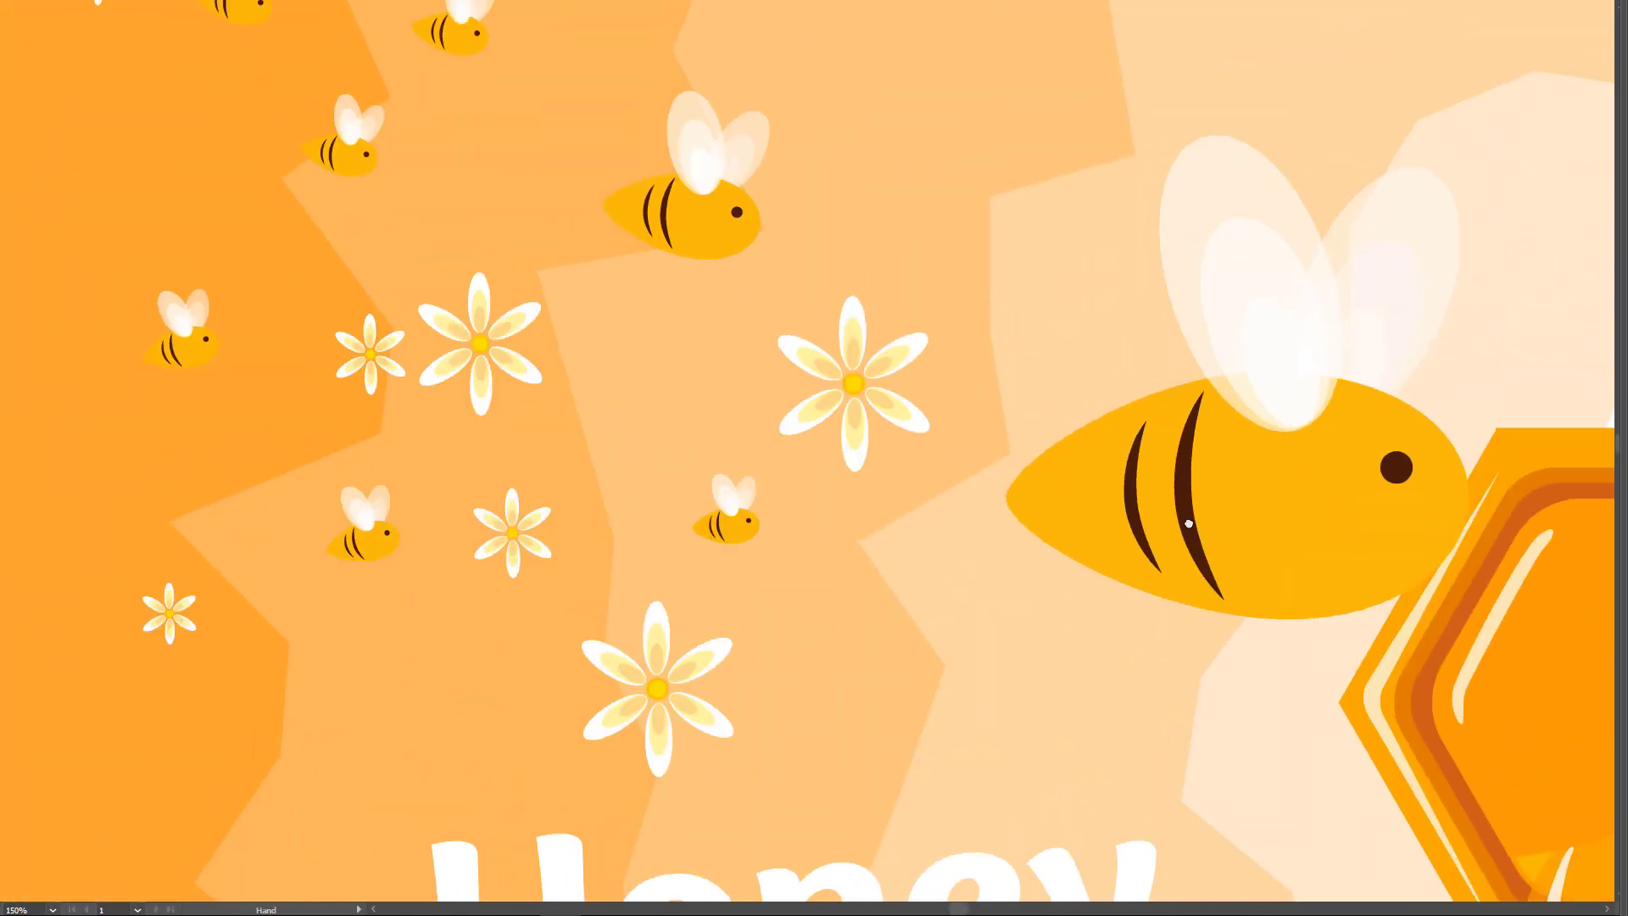
mouse_move(538, 413)
left_mouse_down()
mouse_move(759, 487)
mouse_move(618, 137)
left_mouse_up()
left_click_drag(781, 534, 672, 291)
mouse_move(1125, 442)
left_mouse_down()
mouse_move(1060, 430)
mouse_move(509, 690)
left_mouse_up()
left_click_drag(748, 661, 590, 615)
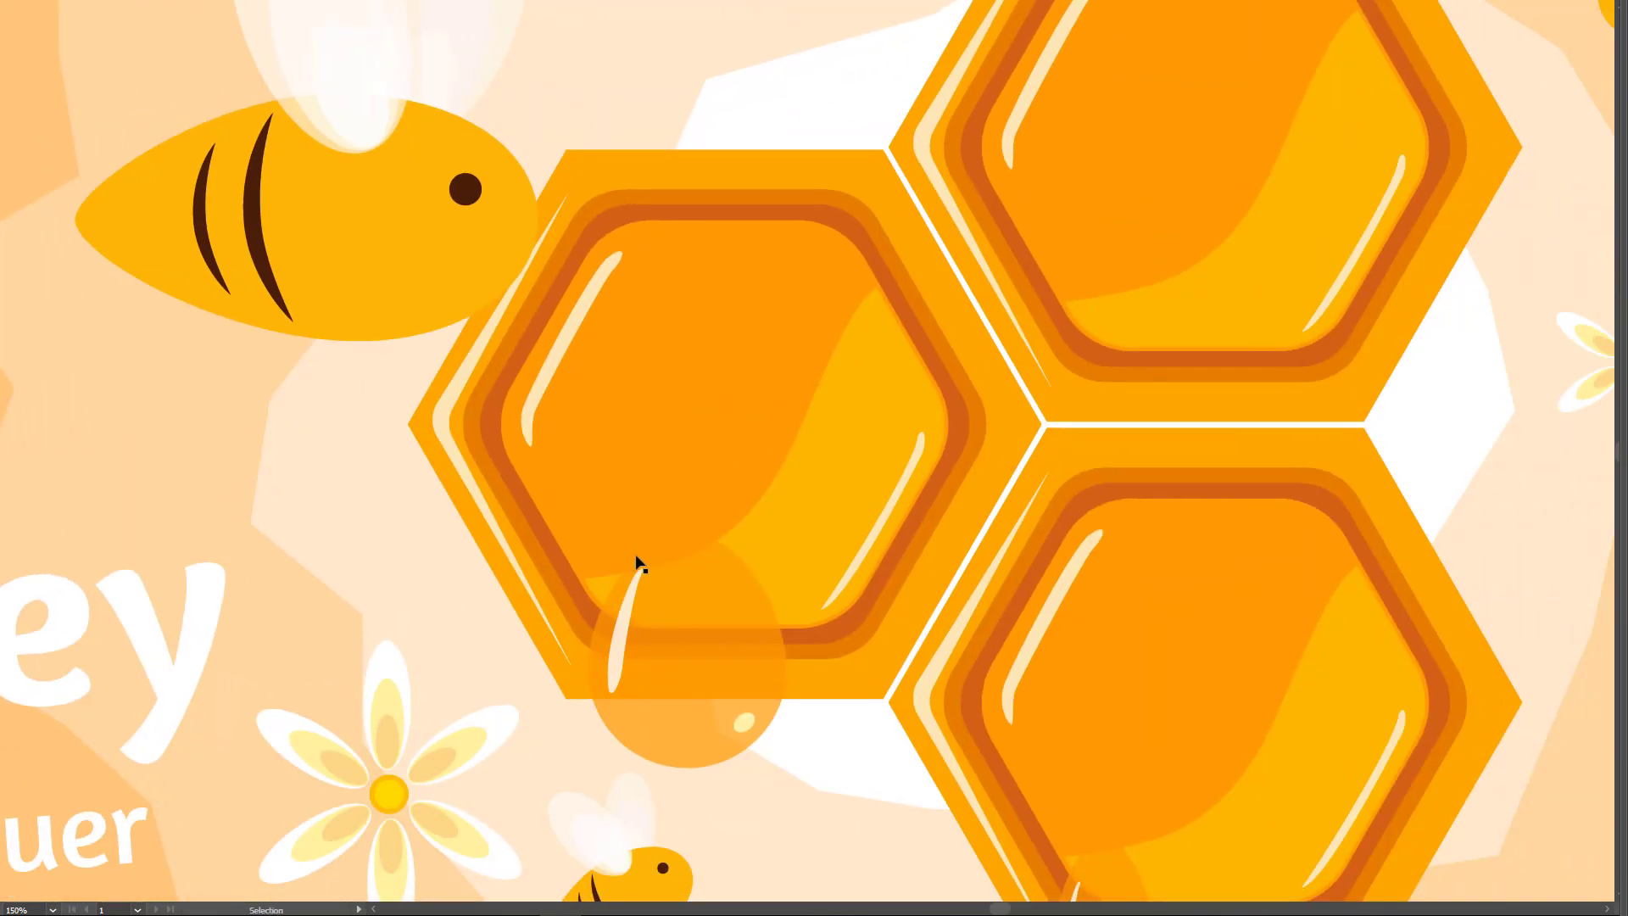
key("ctrl+0")
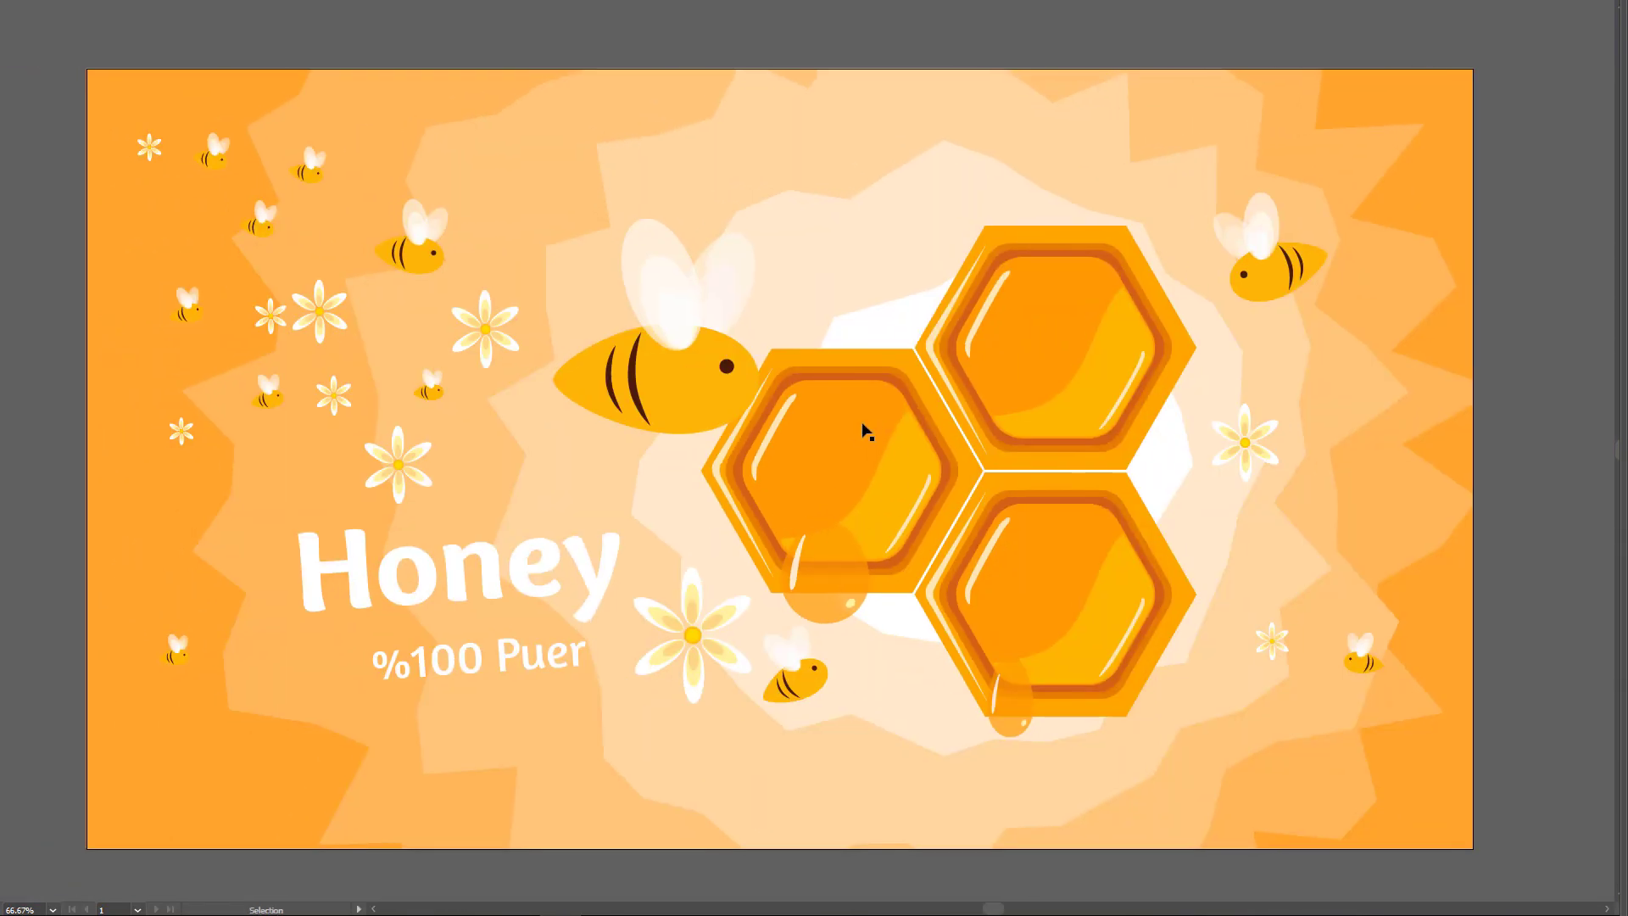